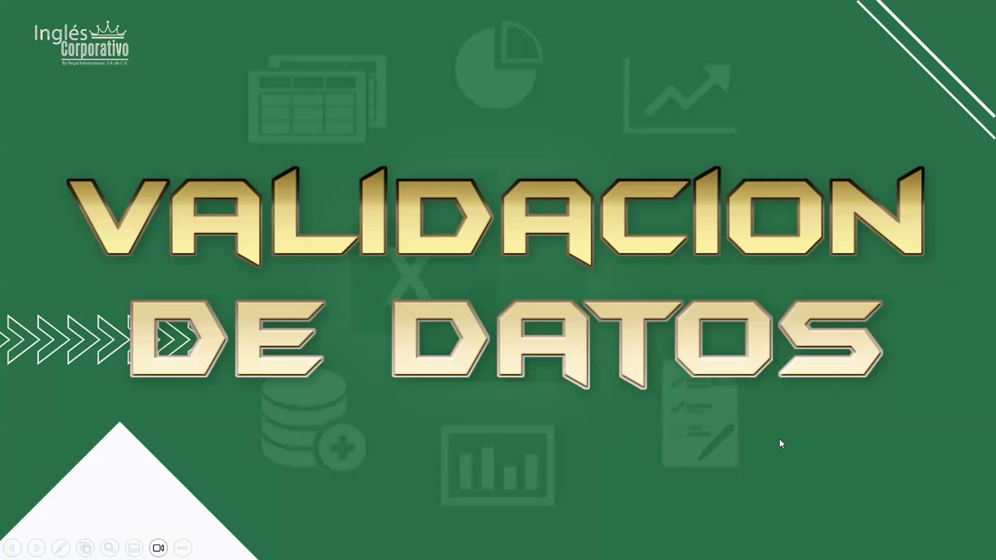
# Advance from the Validación de datos title to the slide on selecting cells and choosing Validación de datos.
pyautogui.click(708, 379)
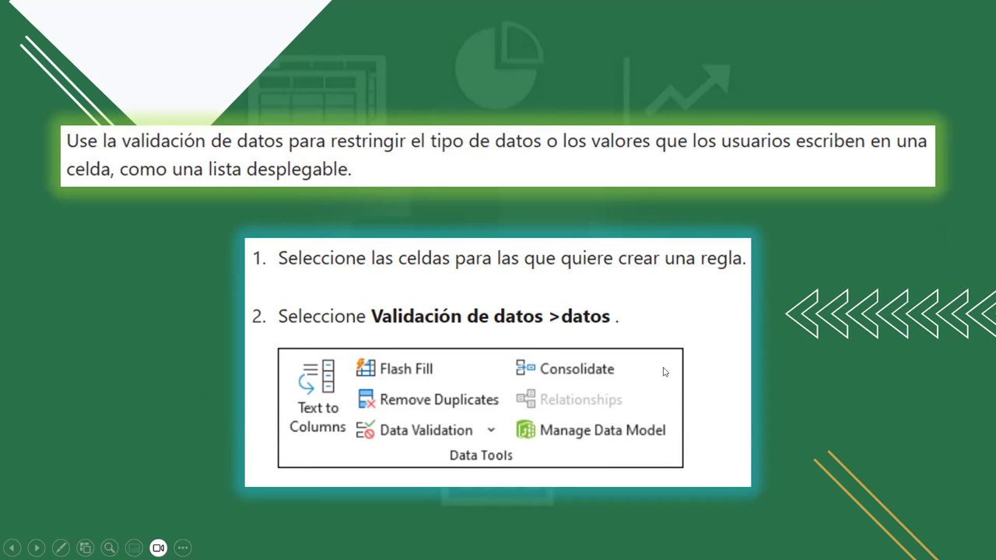
# Advance to the step 3 slide listing Conceder options such as Número entero, Lista and Fecha.
pyautogui.click(693, 264)
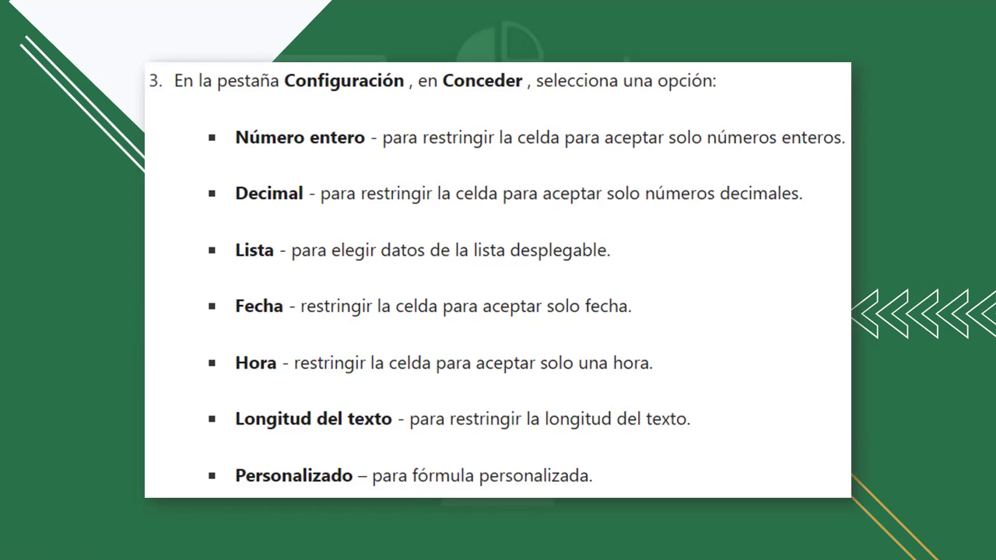
# Advance to the slide on steps 4–9: conditions, input message, error alert style and VALE.
pyautogui.press('Right')
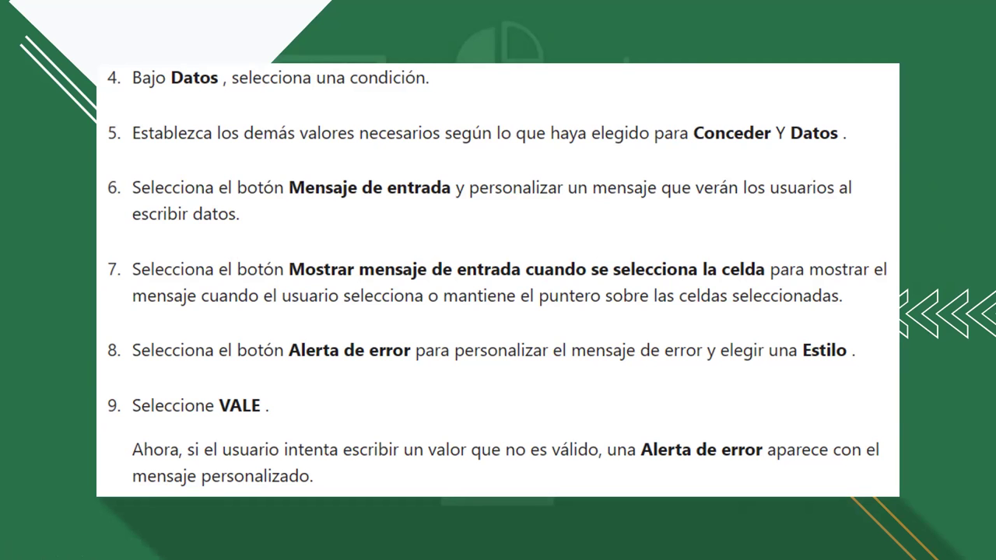
# Advance to the '¿Cuándo es útil la validación de datos?' slide listing six typical uses.
pyautogui.click(641, 260)
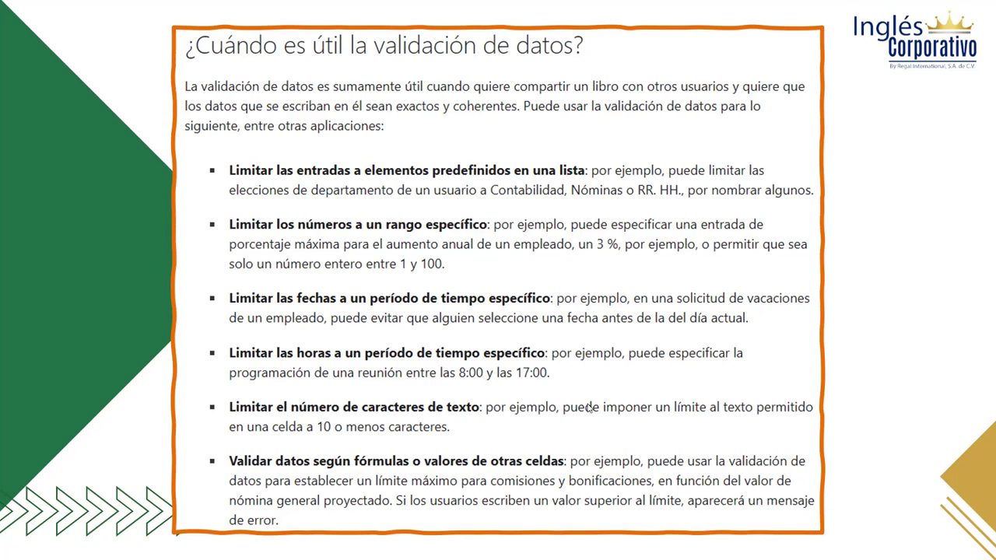
# Move past the usefulness slide to the EJEMPLOS title slide.
pyautogui.click(630, 343)
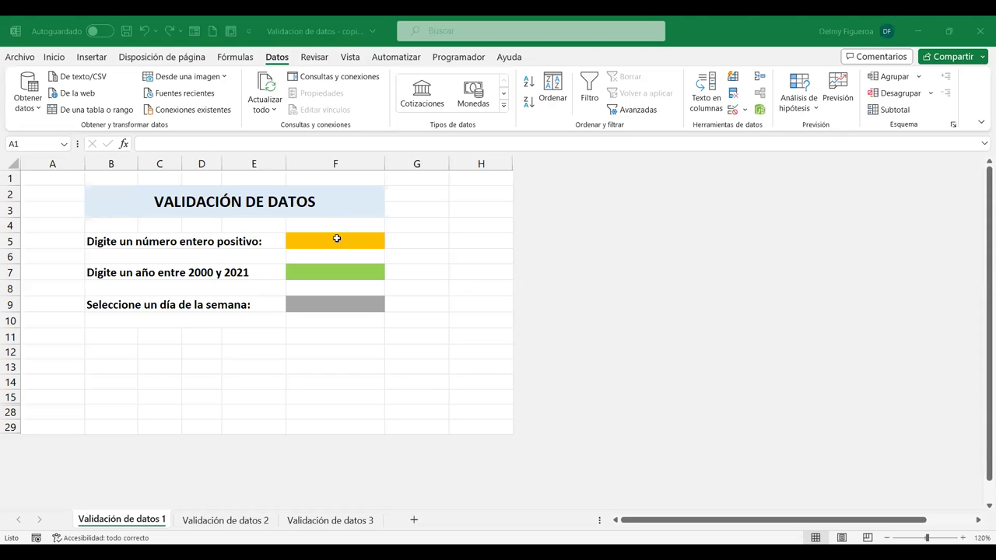
# Select F5 and review its whole-number validation rule, closing the settings without changes.
pyautogui.click(337, 238)
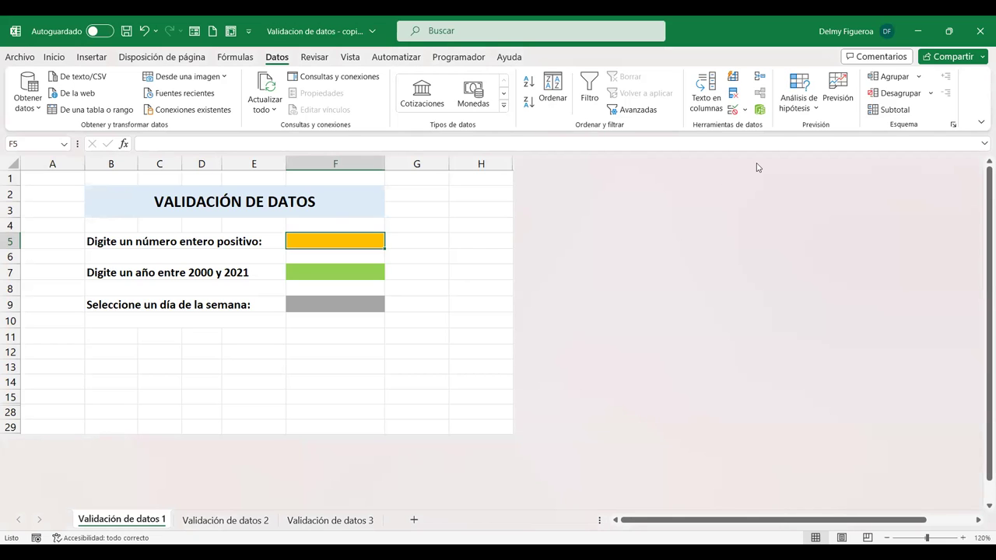
pyautogui.click(731, 112)
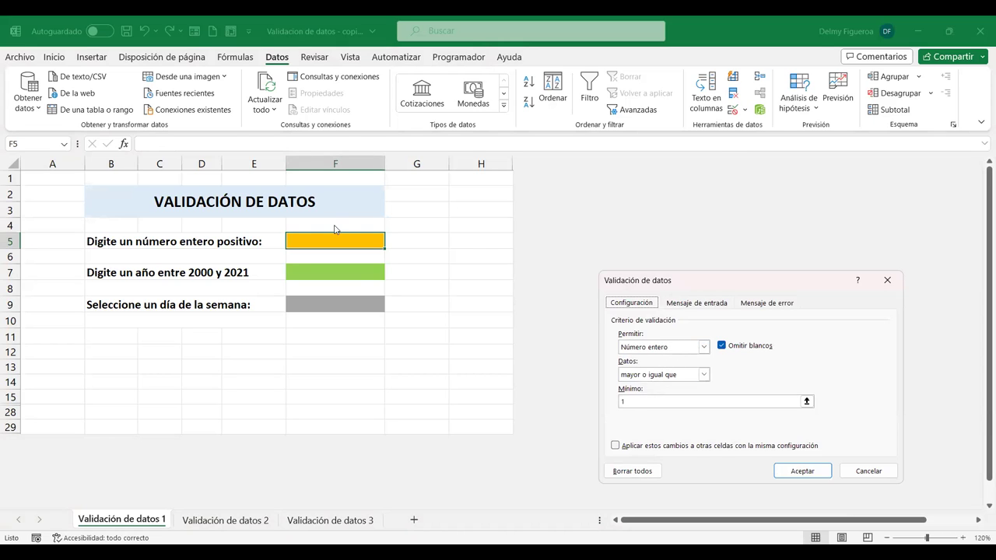
pyautogui.click(802, 471)
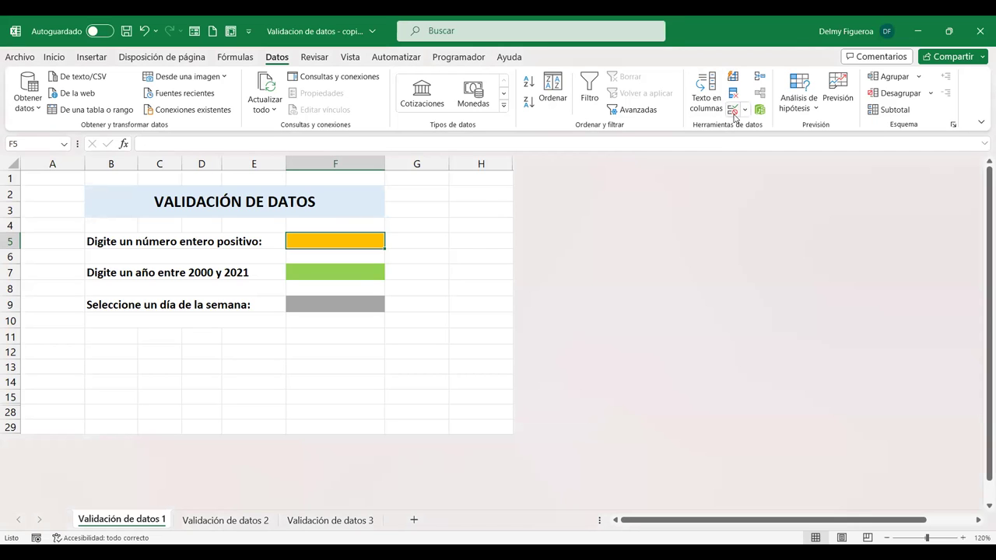
pyautogui.click(733, 112)
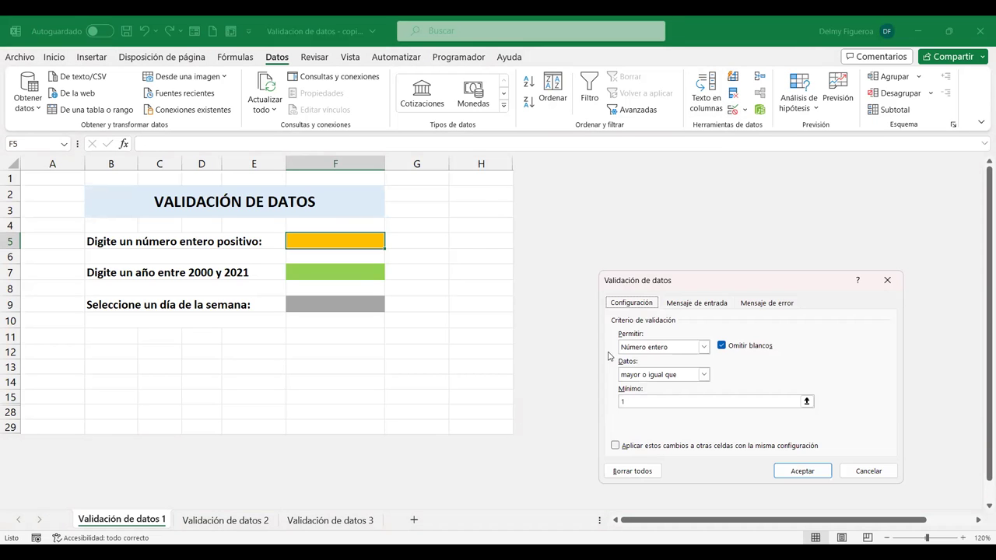
pyautogui.click(864, 471)
# Test F5 with -1 and 1.5, dismissing both errors, then enter 1.
pyautogui.write('-1')
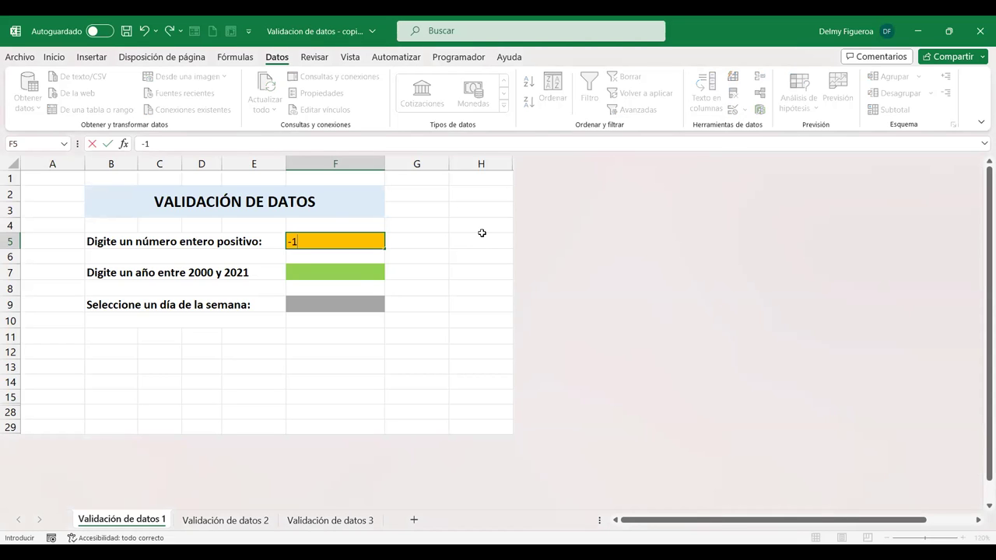
pyautogui.press('Return')
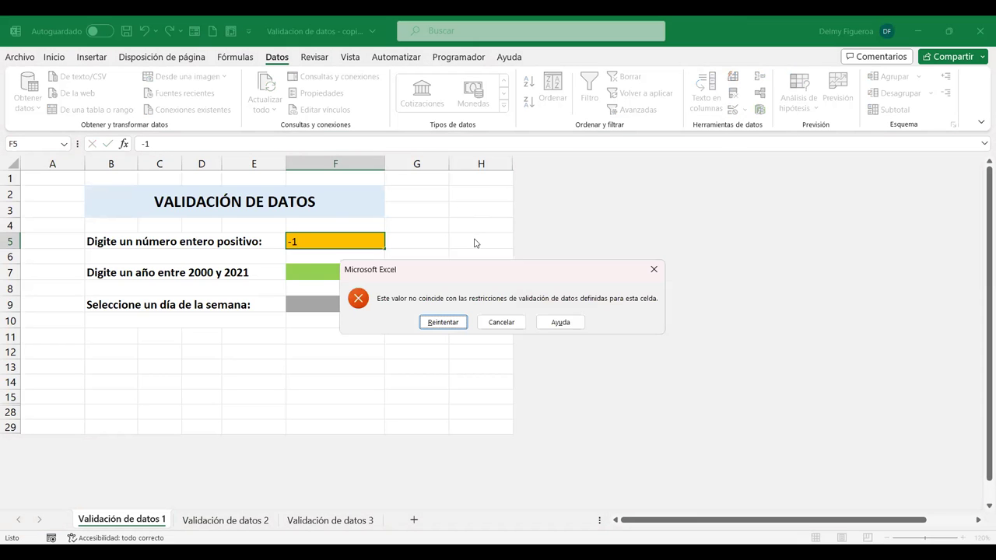
pyautogui.press('Escape')
pyautogui.click(362, 237)
pyautogui.write('1.5')
pyautogui.press('Return')
pyautogui.press('Escape')
pyautogui.click(363, 238)
pyautogui.write('1')
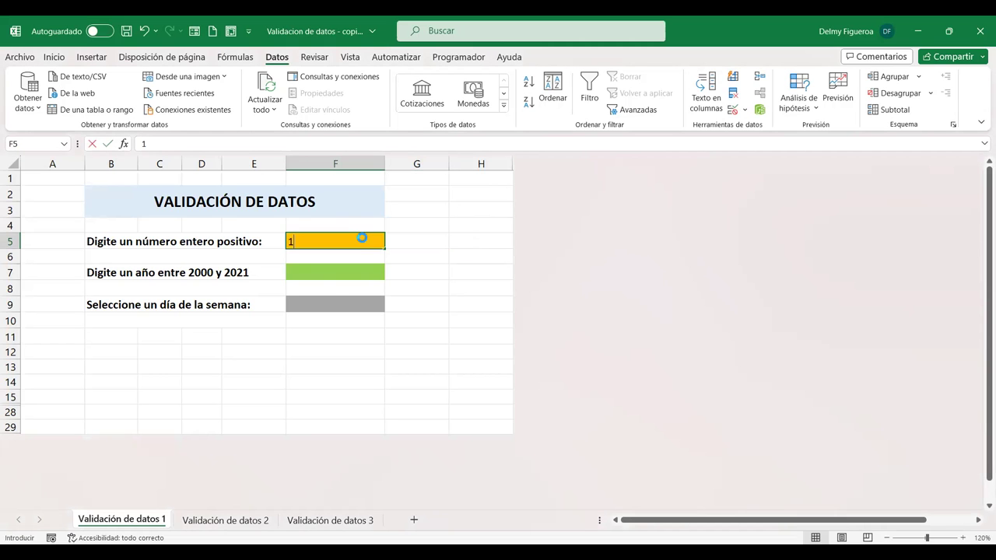
pyautogui.press('Tab')
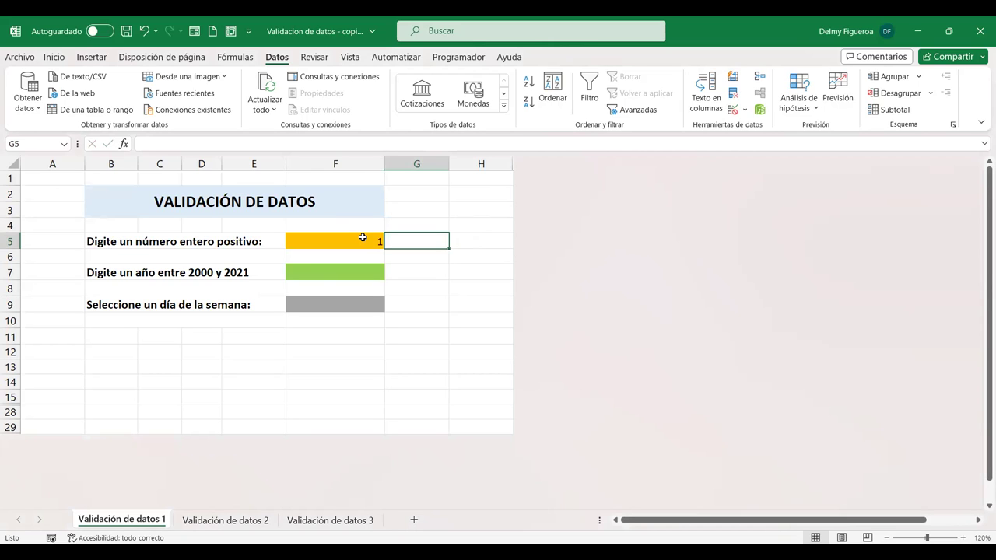
# Enter the year 2002 in cell F7.
pyautogui.click(362, 237)
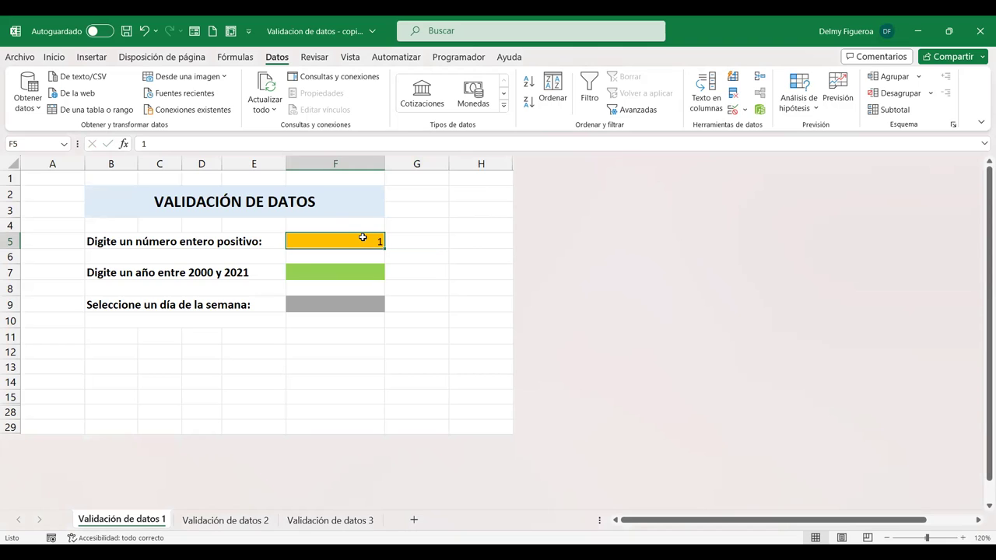
pyautogui.press('Down')
pyautogui.press('Down')
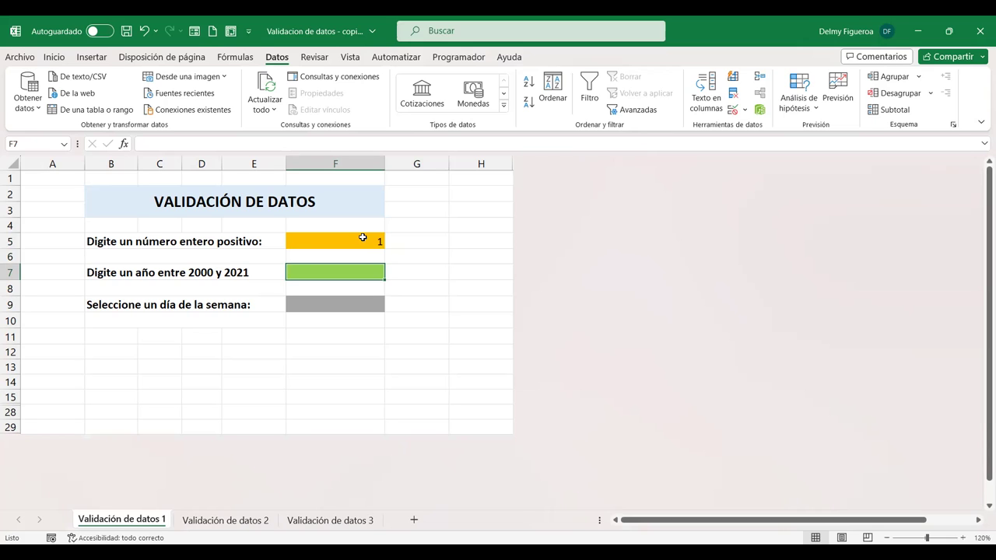
pyautogui.write('2002')
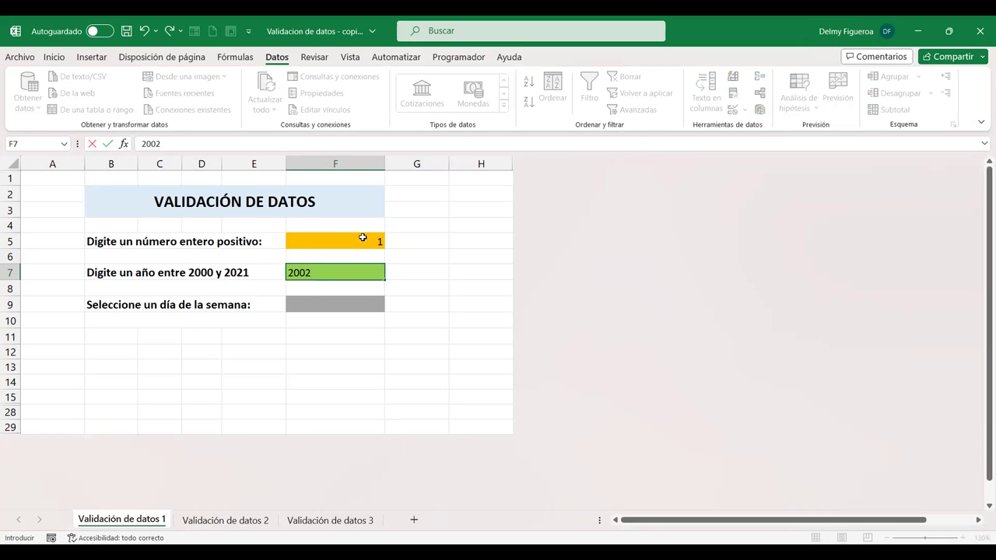
pyautogui.press('Right')
pyautogui.press('Left')
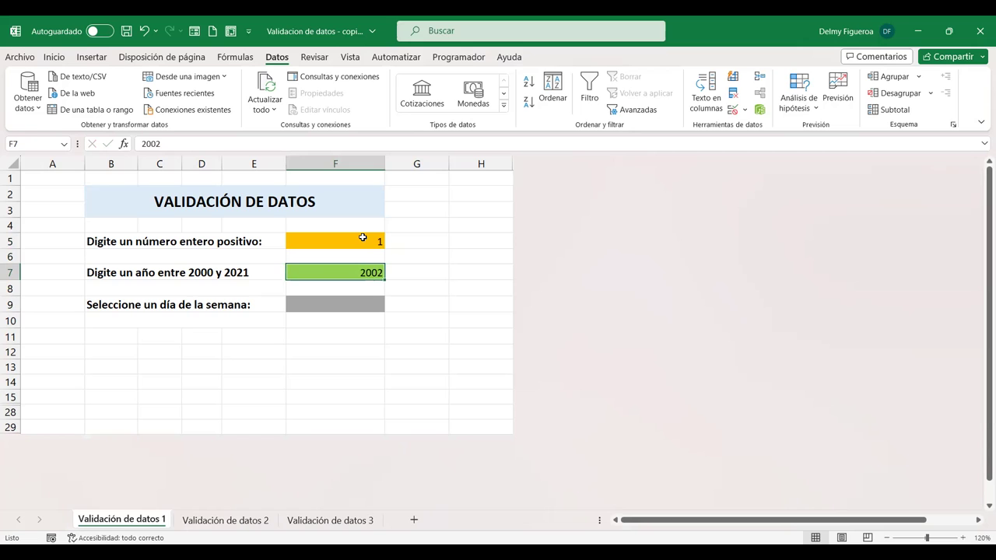
# Try 1999 and 2023 in F7, cancel both, and review its Fecha rule unchanged.
pyautogui.write('1999')
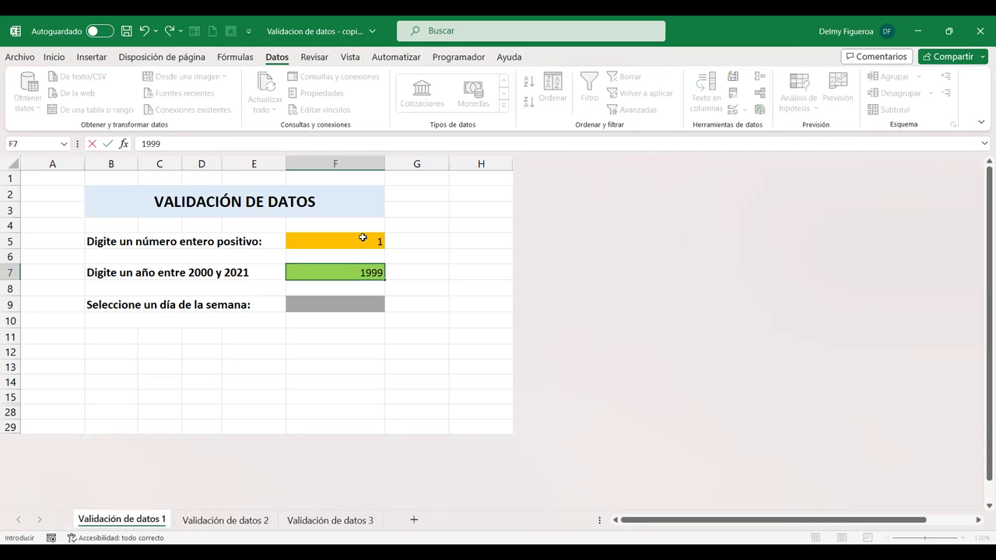
pyautogui.press('Return')
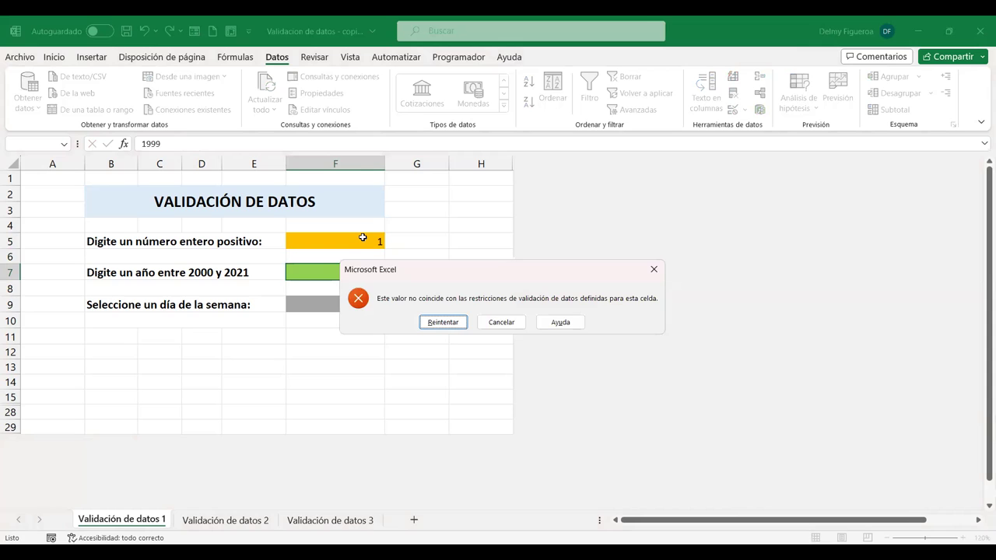
pyautogui.press('Escape')
pyautogui.write('20')
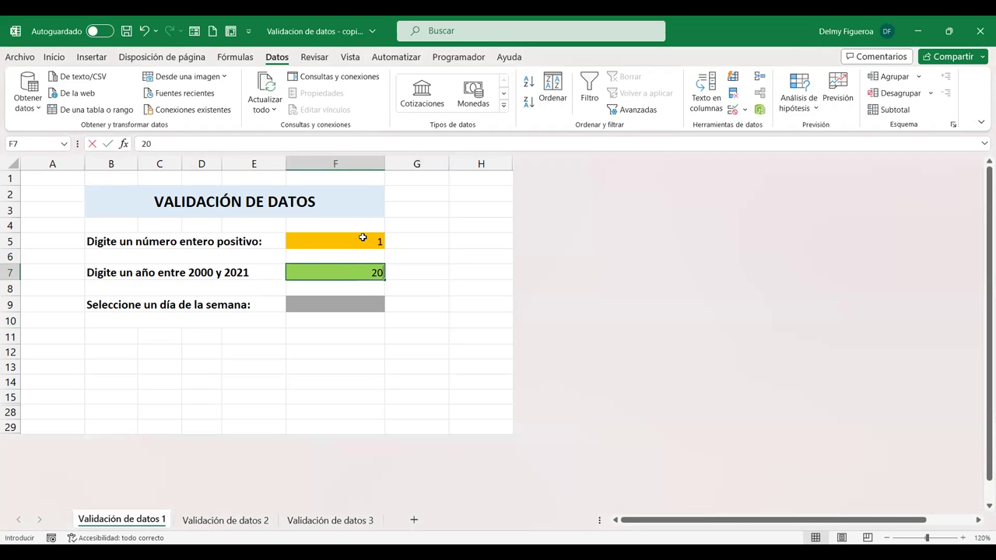
pyautogui.write('23')
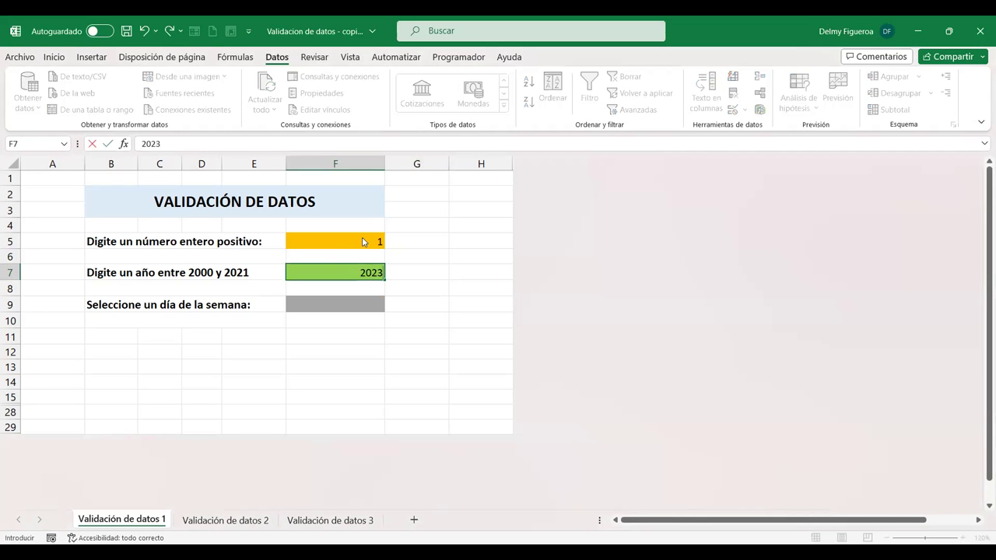
pyautogui.press('Escape')
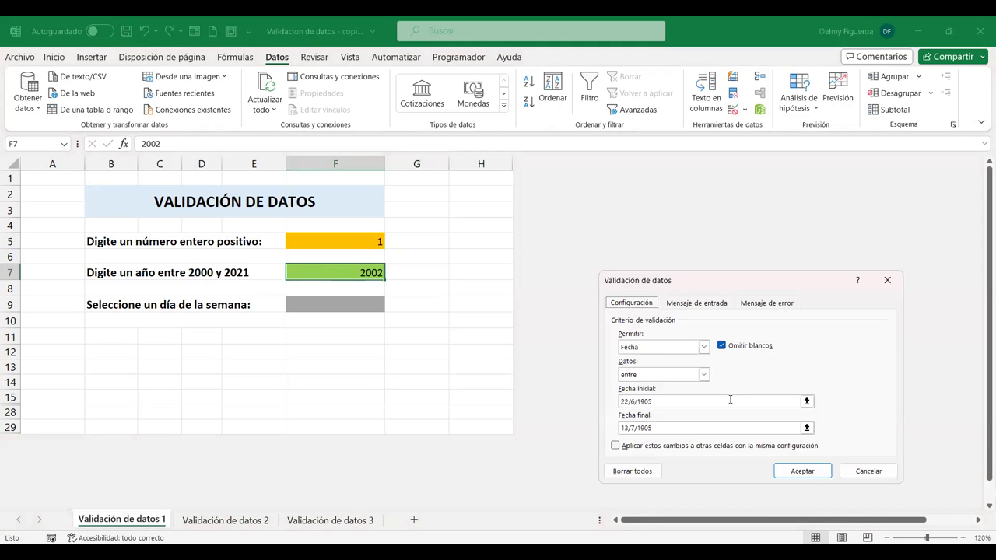
pyautogui.press('Tab')
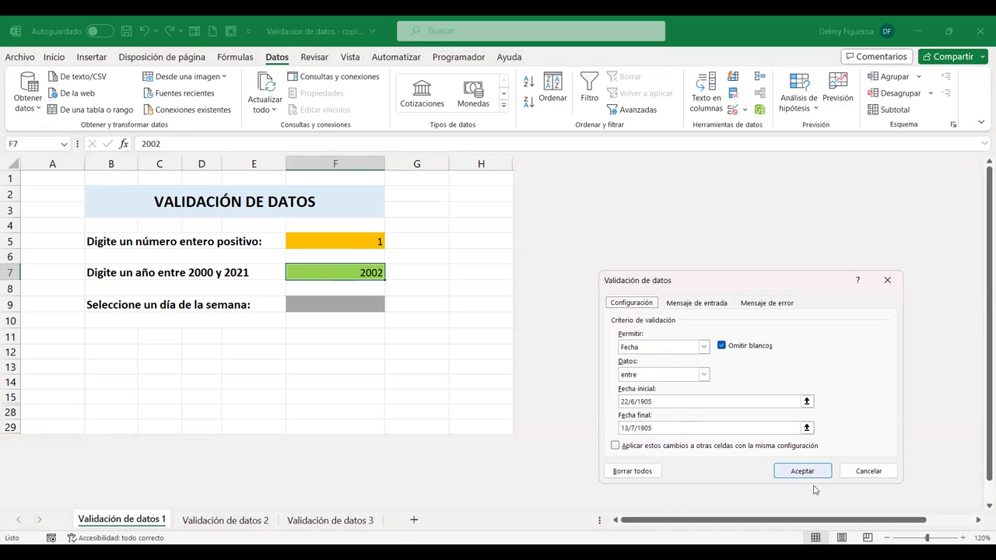
pyautogui.click(868, 471)
# Choose viernes for F9 from its weekday dropdown list.
pyautogui.click(345, 305)
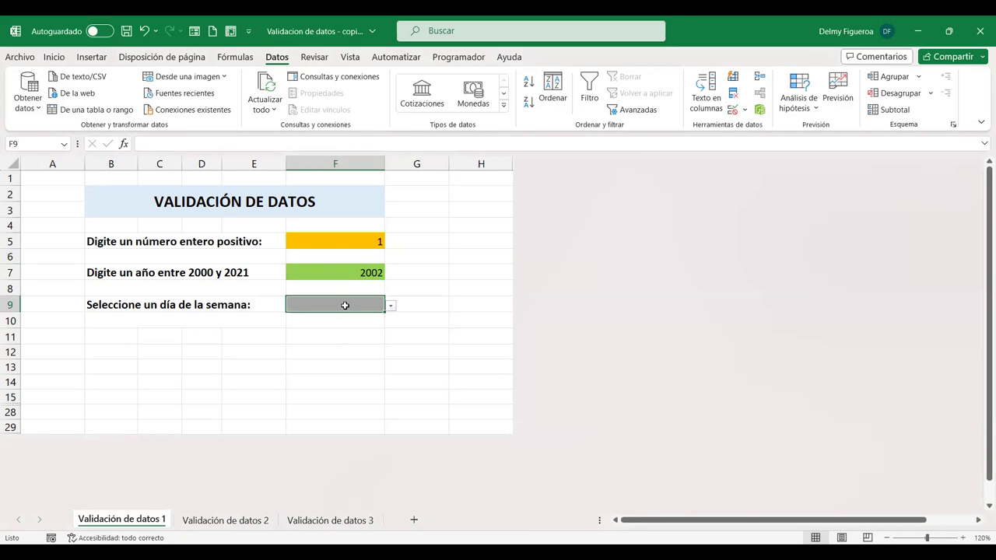
pyautogui.click(390, 306)
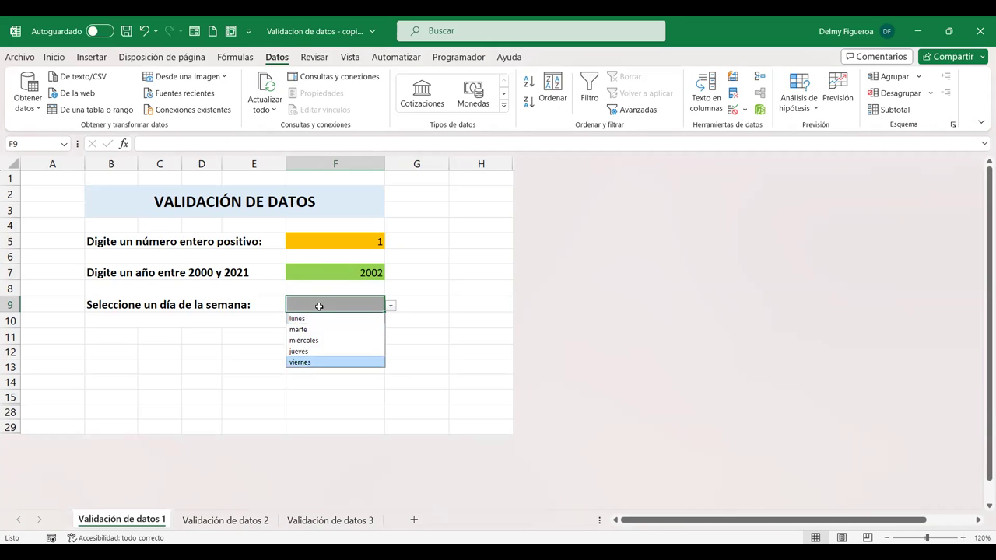
pyautogui.press('Return')
pyautogui.click(391, 304)
# Try typing sábado in F9, dismiss the rejection, and pick miércoles from the list.
pyautogui.click(323, 306)
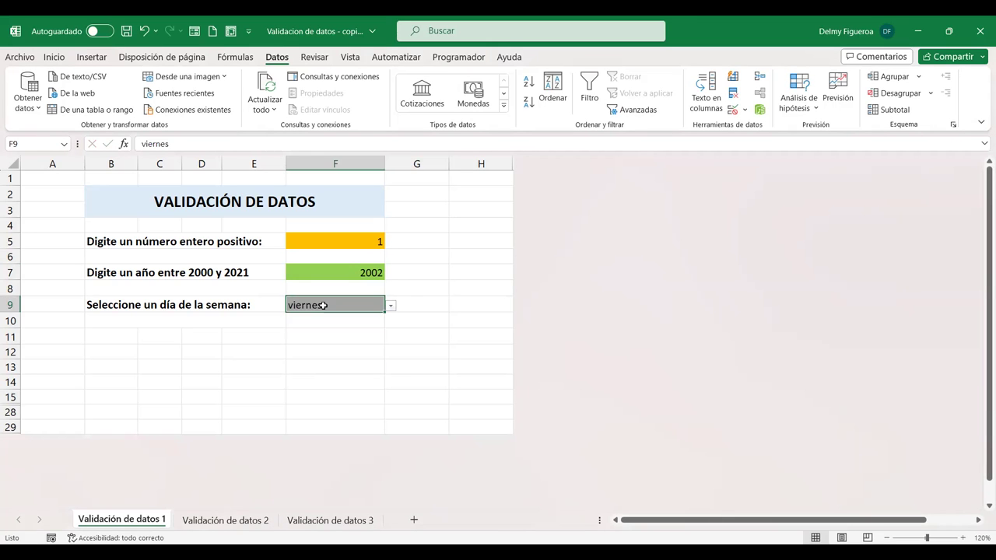
pyautogui.write('sábado')
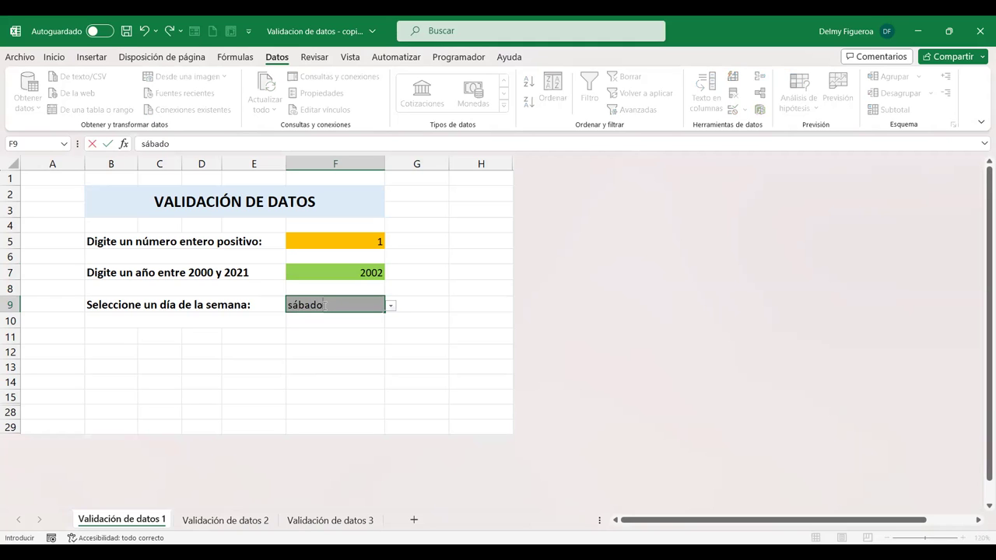
pyautogui.press('Return')
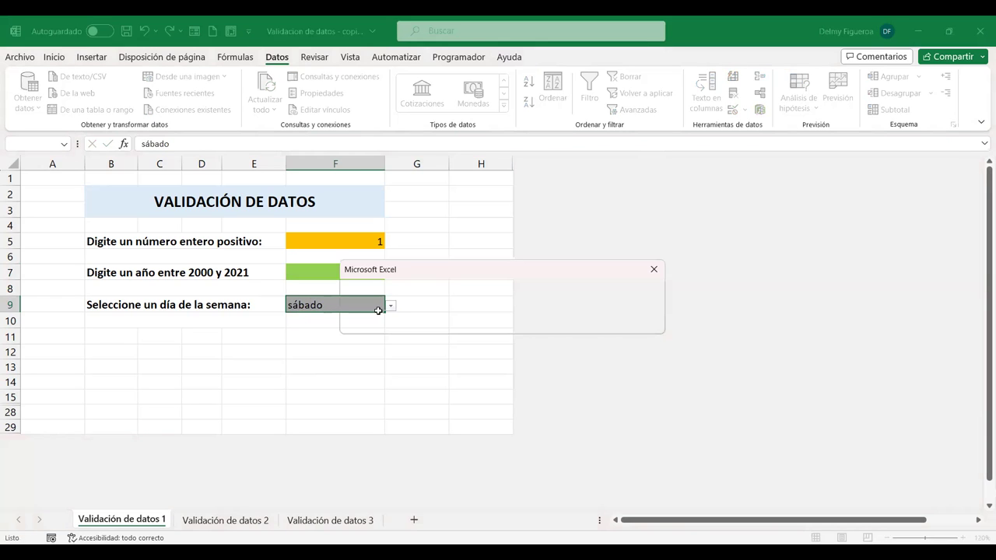
pyautogui.press('Escape')
pyautogui.click(380, 307)
pyautogui.click(390, 306)
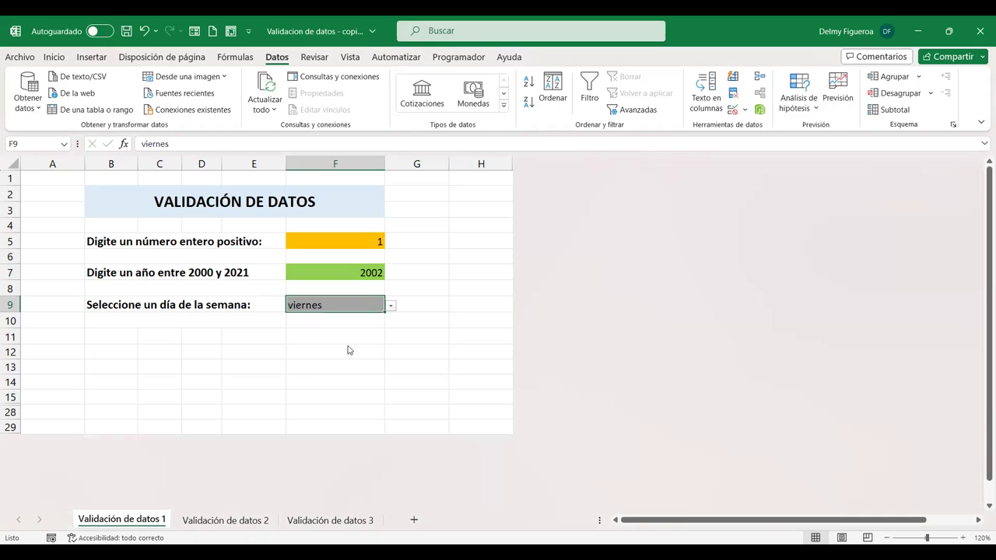
pyautogui.click(345, 340)
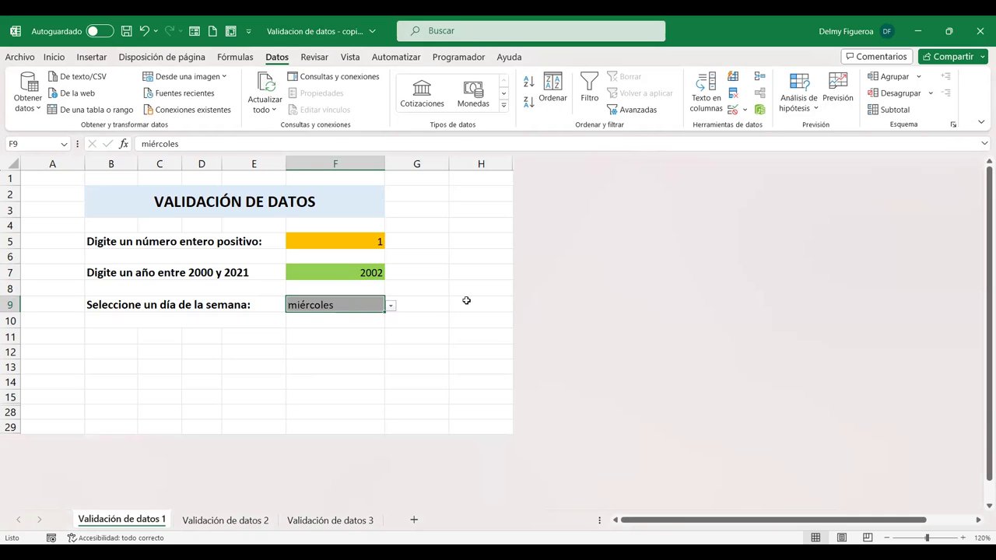
pyautogui.click(462, 294)
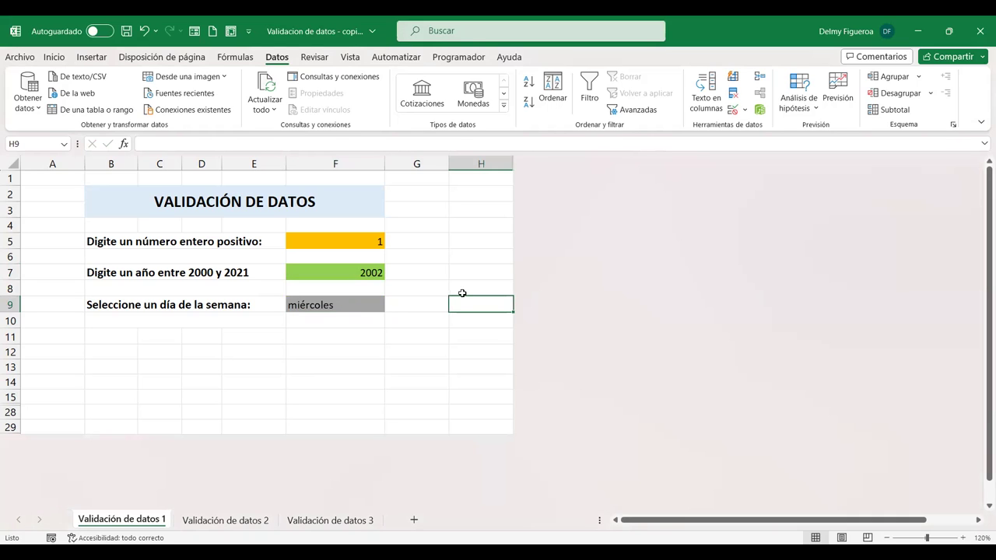
# On sheet Validación de datos 2, check the column I department names and select Departamento cells E8:E11.
pyautogui.click(251, 521)
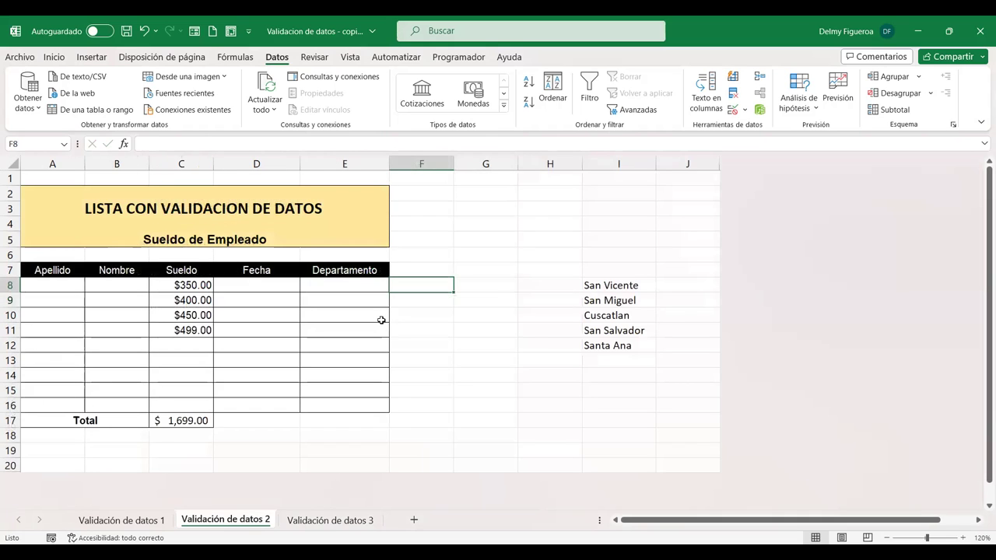
pyautogui.click(192, 285)
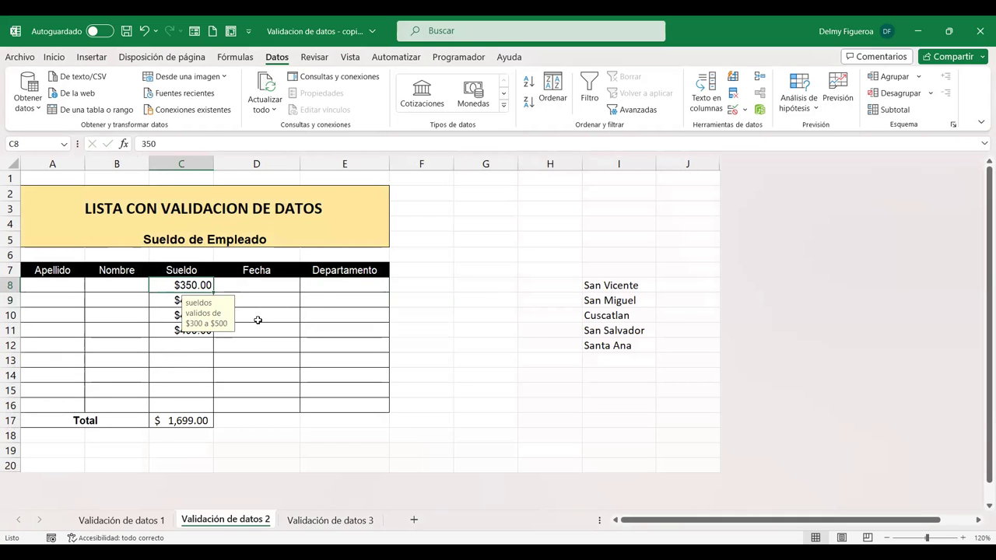
pyautogui.click(623, 283)
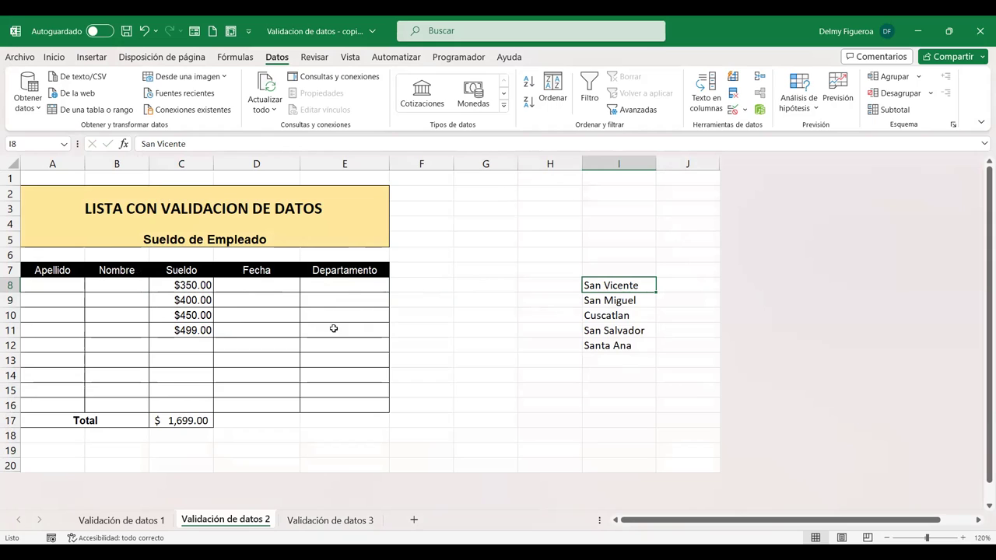
pyautogui.moveTo(347, 285); pyautogui.dragTo(341, 335)
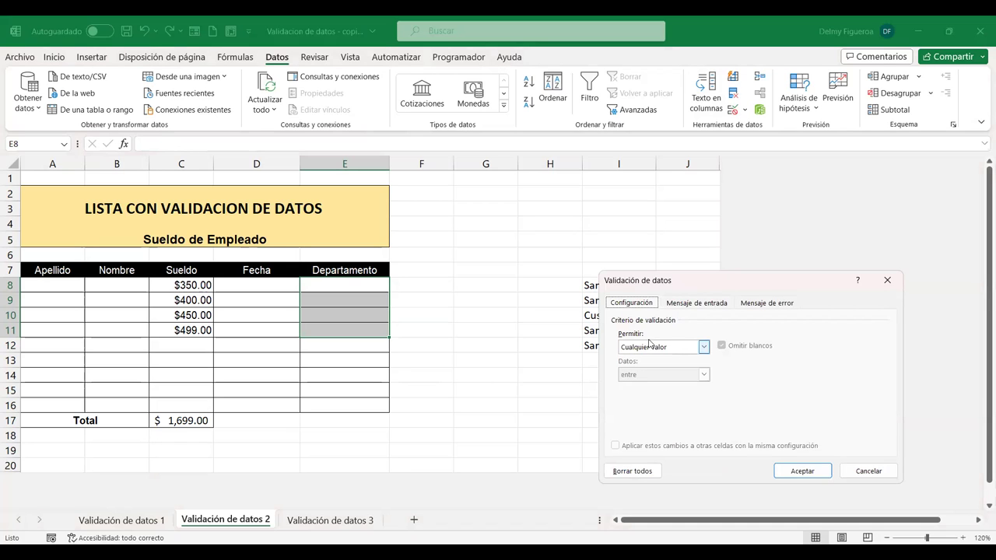
# Restrict E8:E11 to a Lista with source =$I$8:$I$12.
pyautogui.click(651, 349)
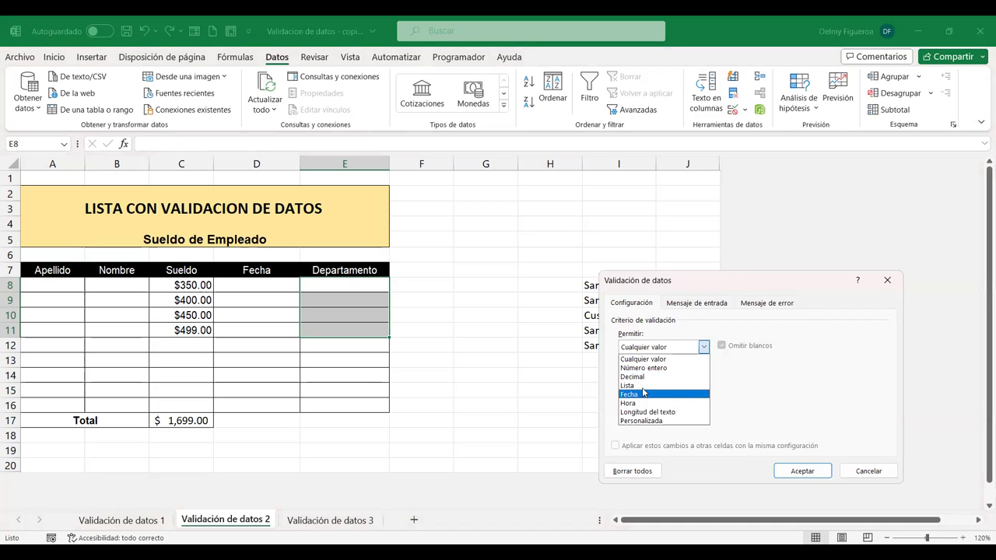
pyautogui.click(644, 386)
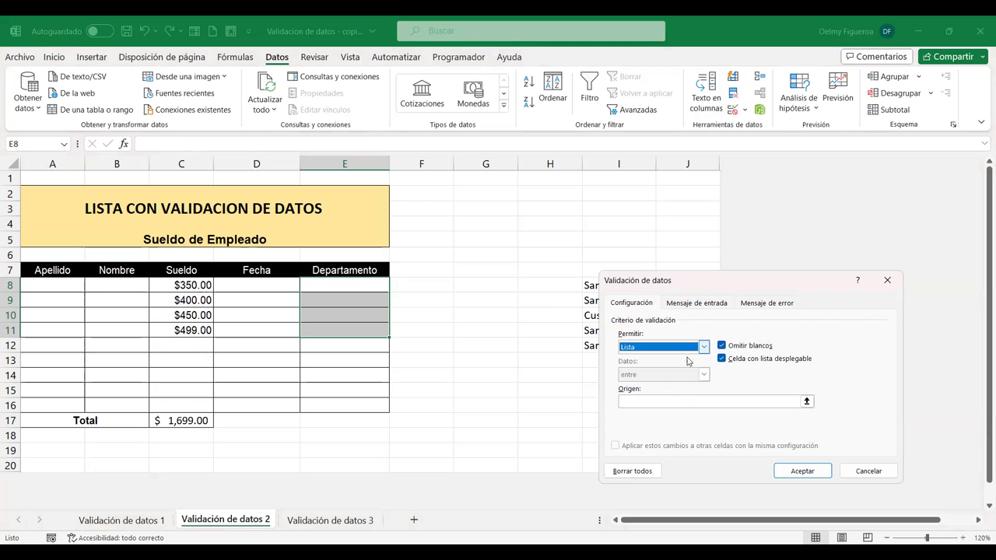
pyautogui.click(667, 401)
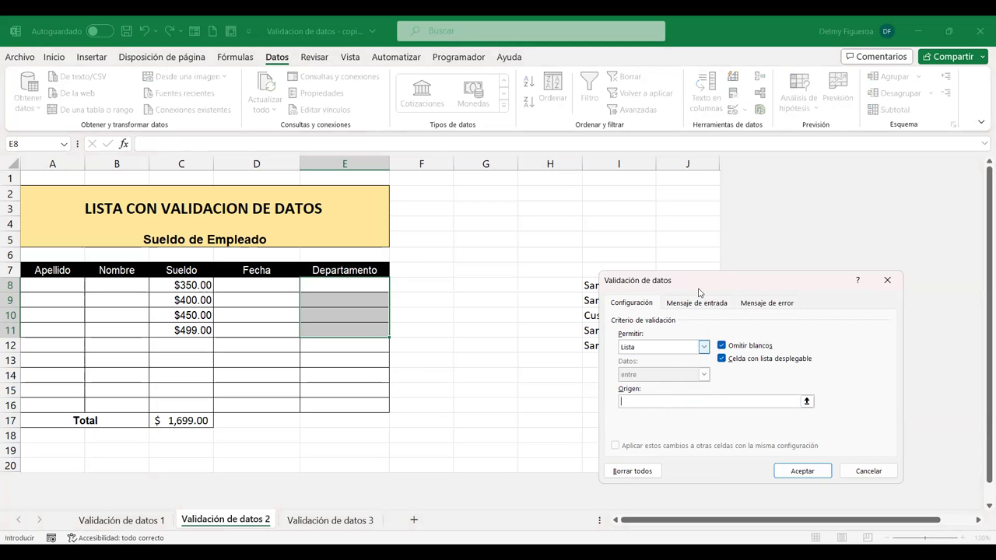
pyautogui.click(605, 285)
pyautogui.moveTo(605, 285); pyautogui.dragTo(612, 345)
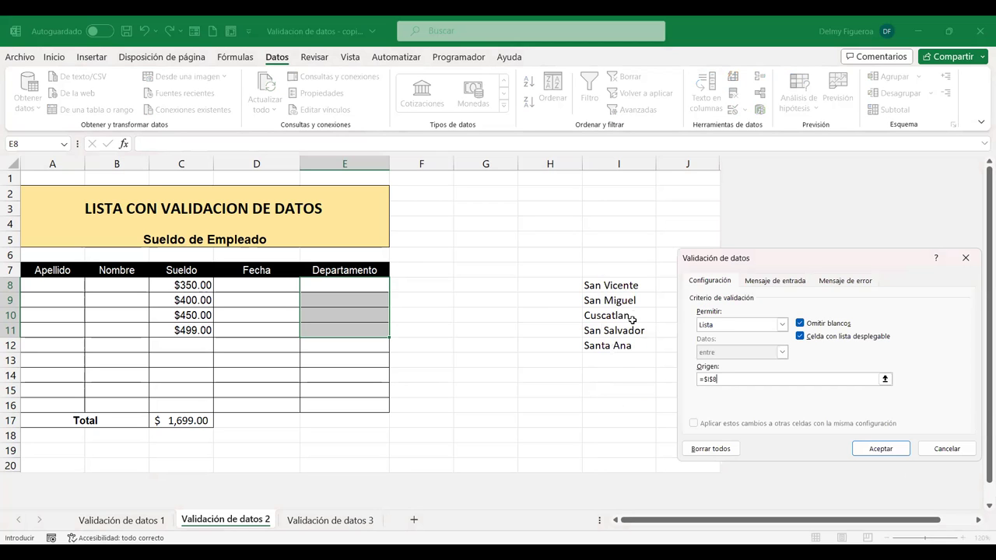
pyautogui.click(879, 448)
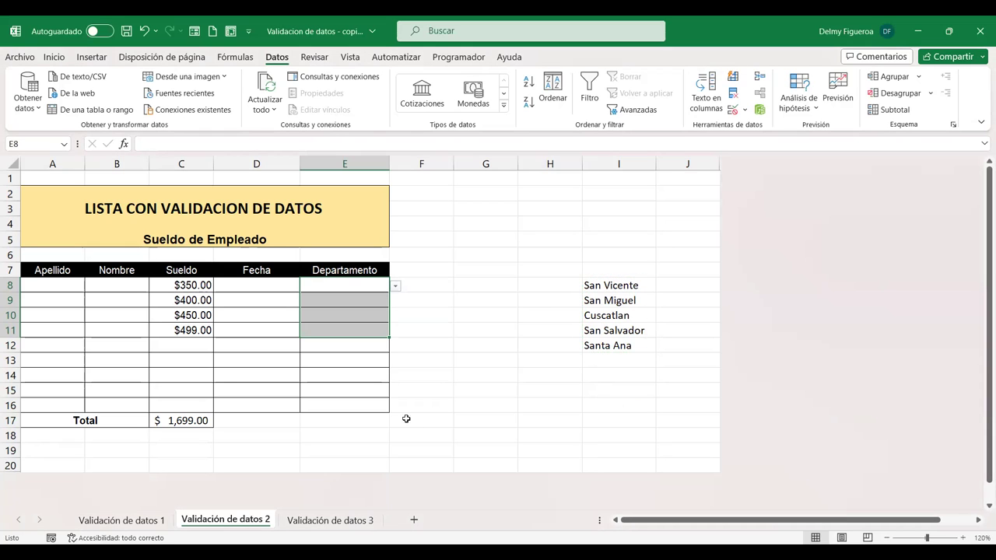
# Pick Cuscatlan in E8 and San Salvador in E9 from the department dropdowns.
pyautogui.click(431, 306)
pyautogui.click(347, 286)
pyautogui.click(396, 287)
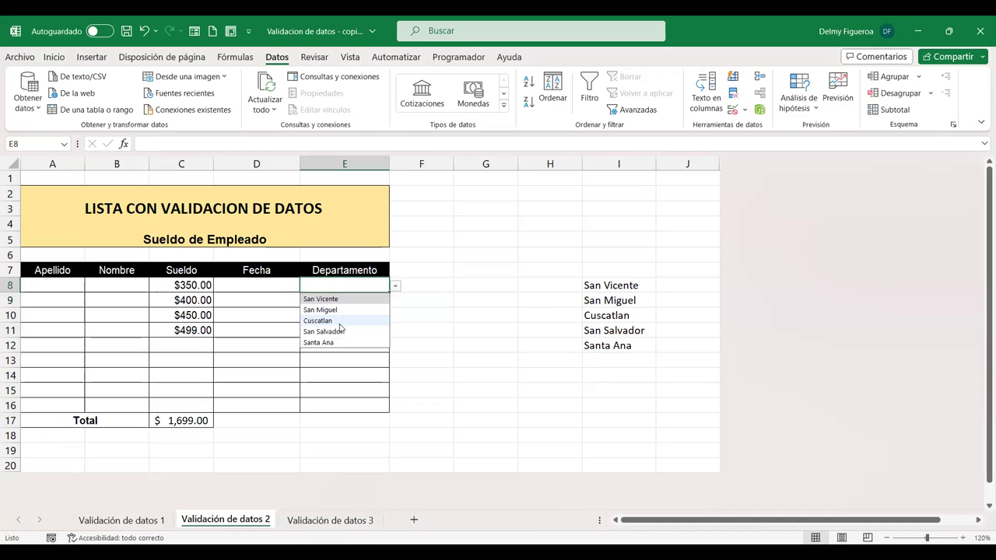
pyautogui.click(337, 320)
pyautogui.press('Return')
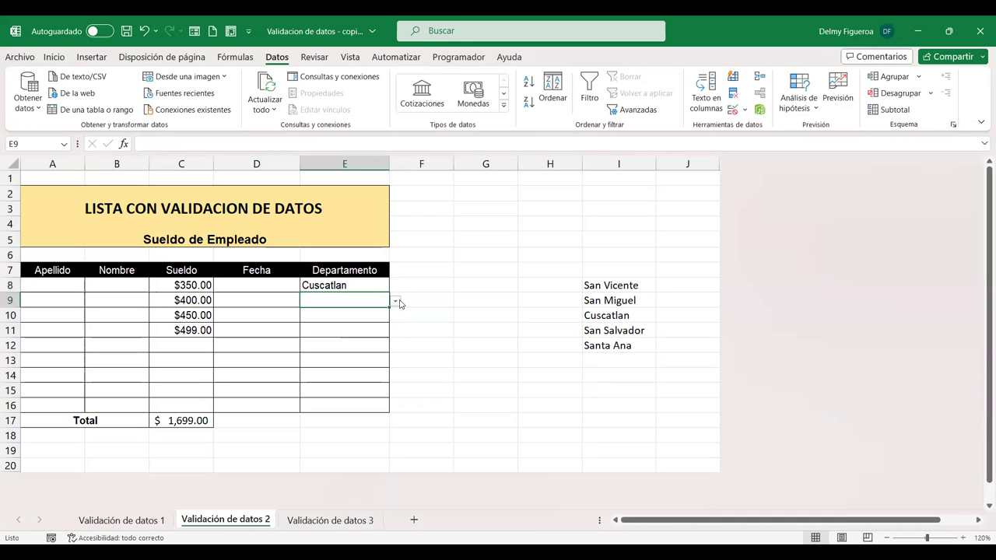
pyautogui.click(397, 302)
pyautogui.click(353, 335)
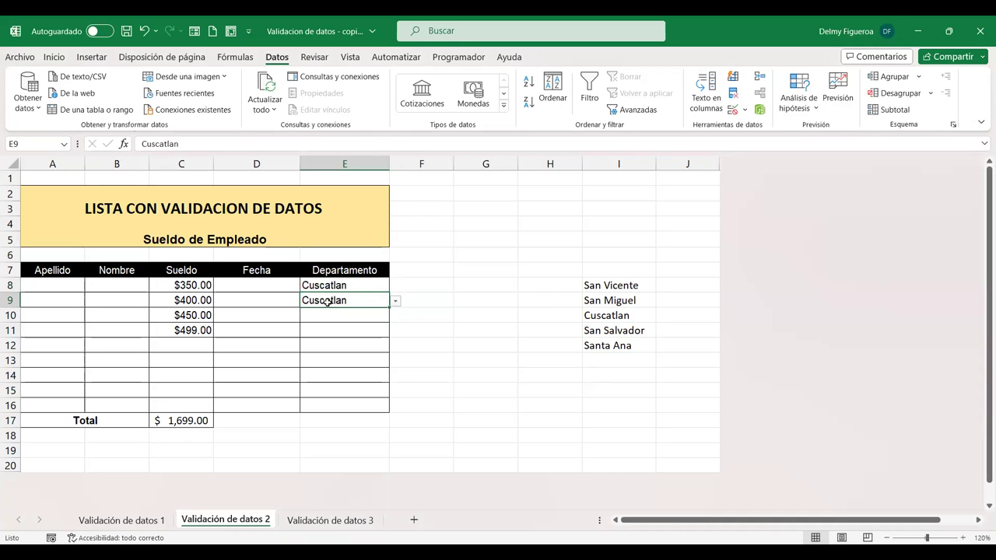
pyautogui.click(396, 301)
pyautogui.click(324, 347)
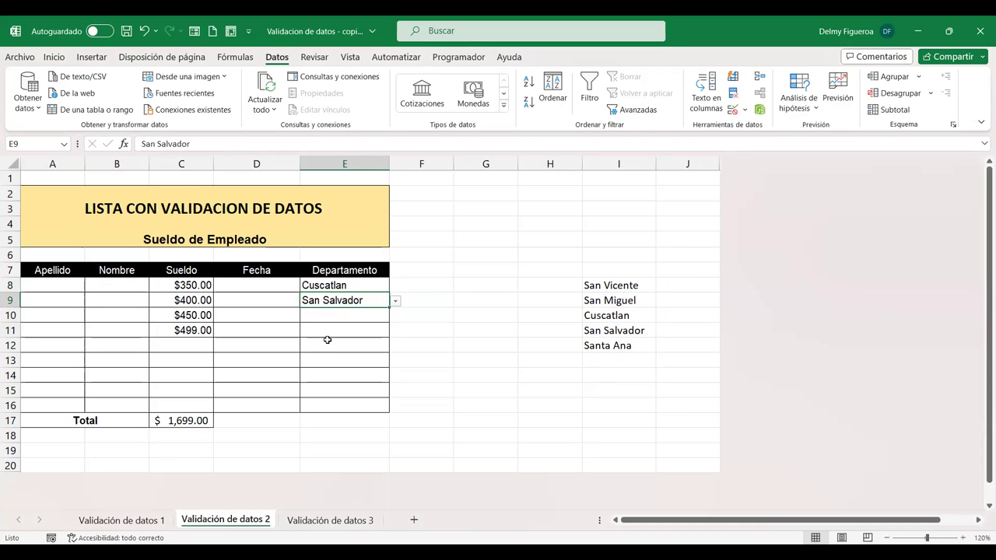
pyautogui.click(341, 523)
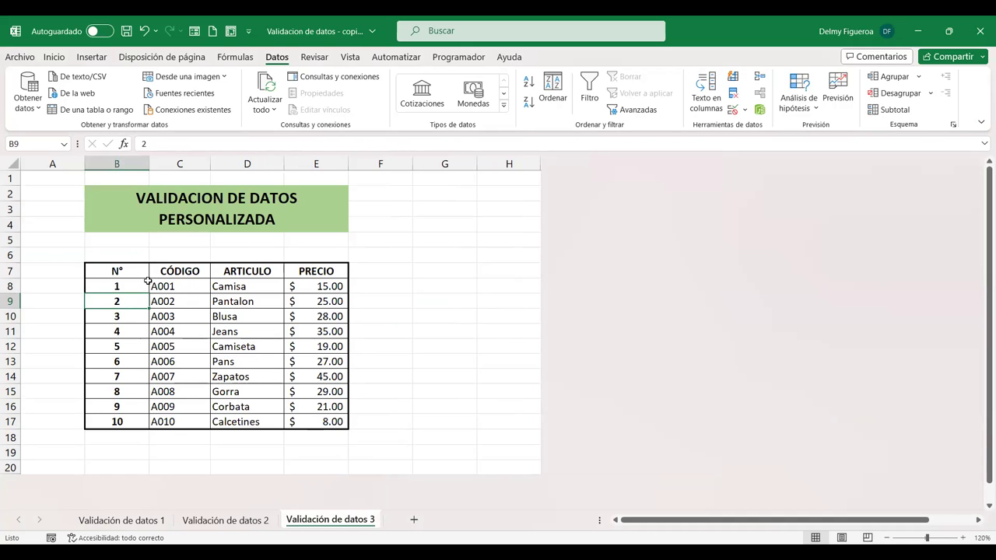
pyautogui.click(734, 113)
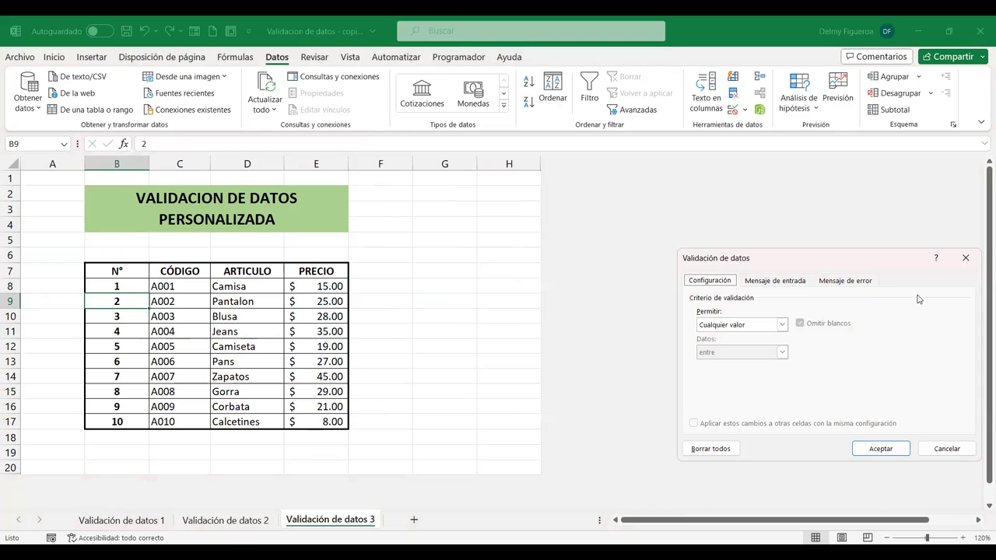
pyautogui.click(946, 449)
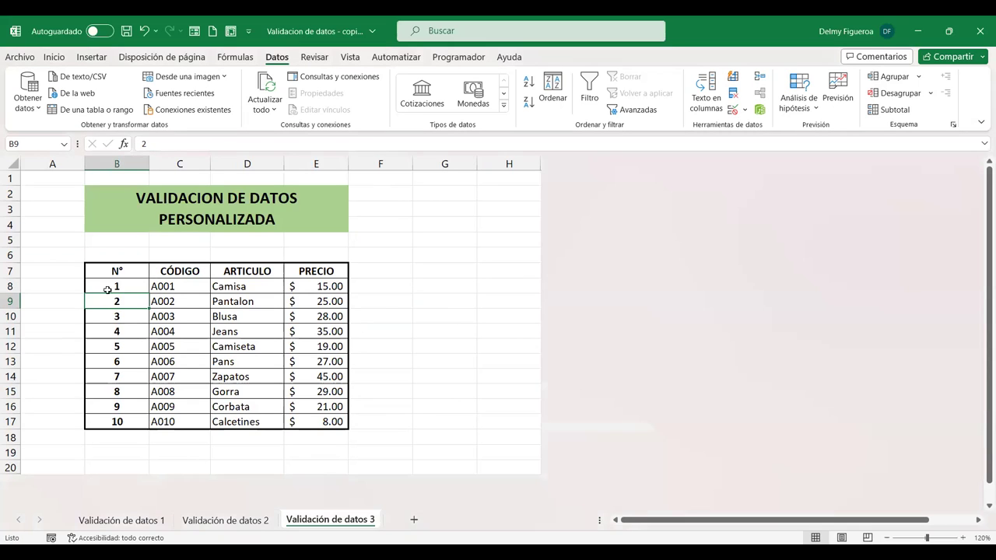
pyautogui.click(126, 286)
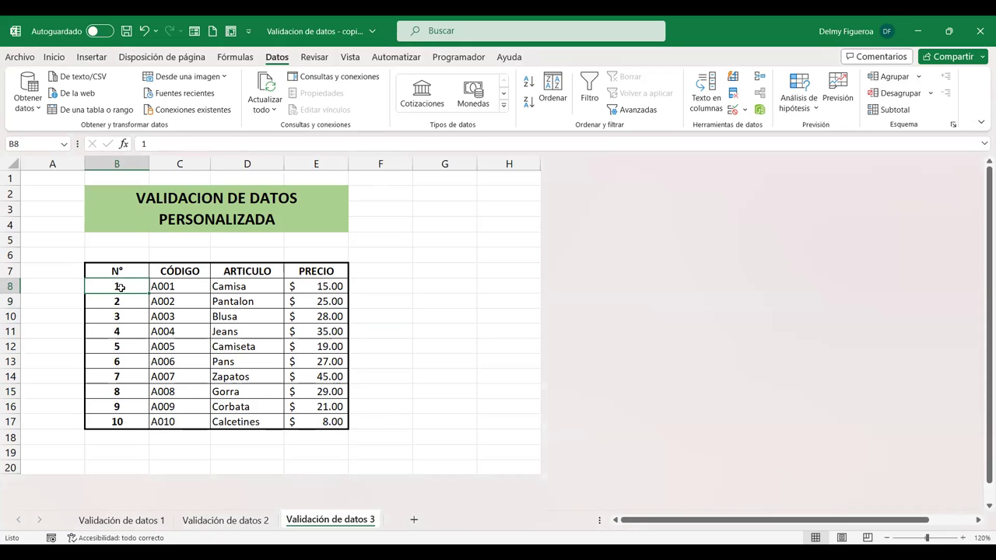
pyautogui.click(126, 303)
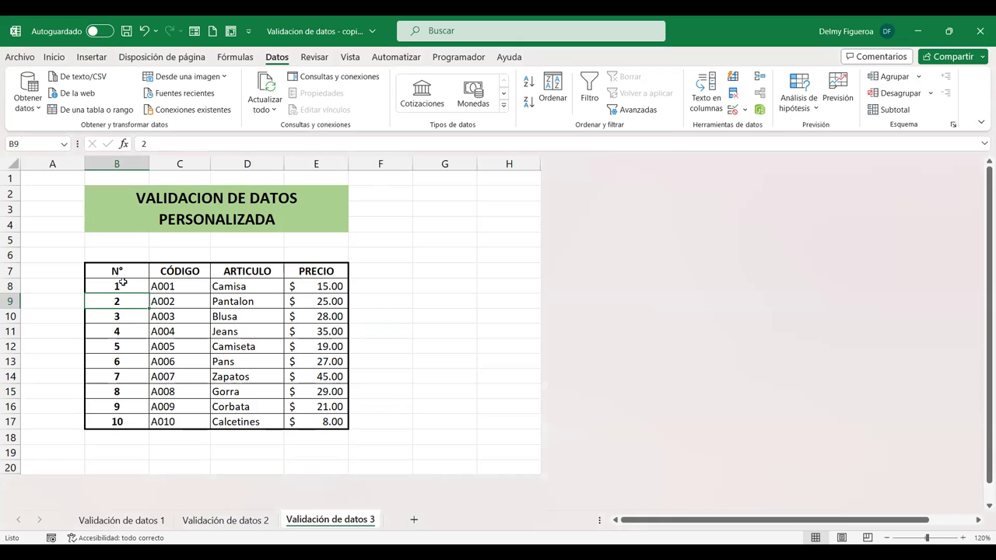
pyautogui.click(123, 285)
pyautogui.click(127, 300)
pyautogui.write('1')
pyautogui.press('Tab')
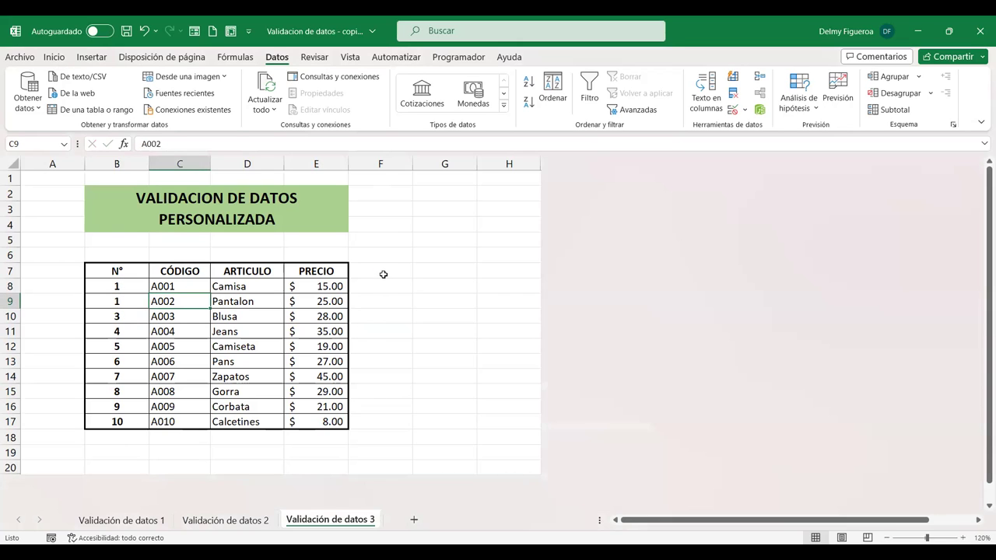
pyautogui.click(118, 302)
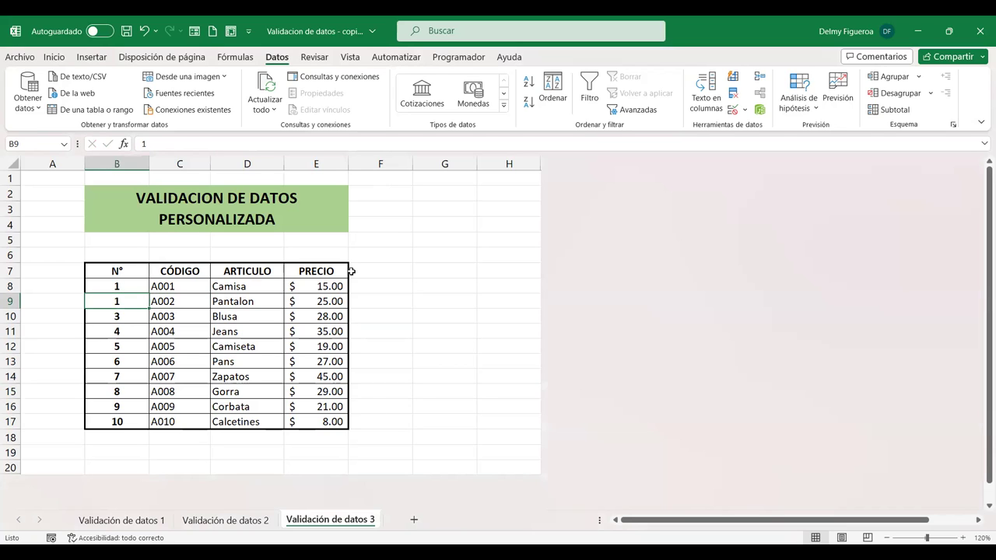
pyautogui.write('2')
pyautogui.press('Tab')
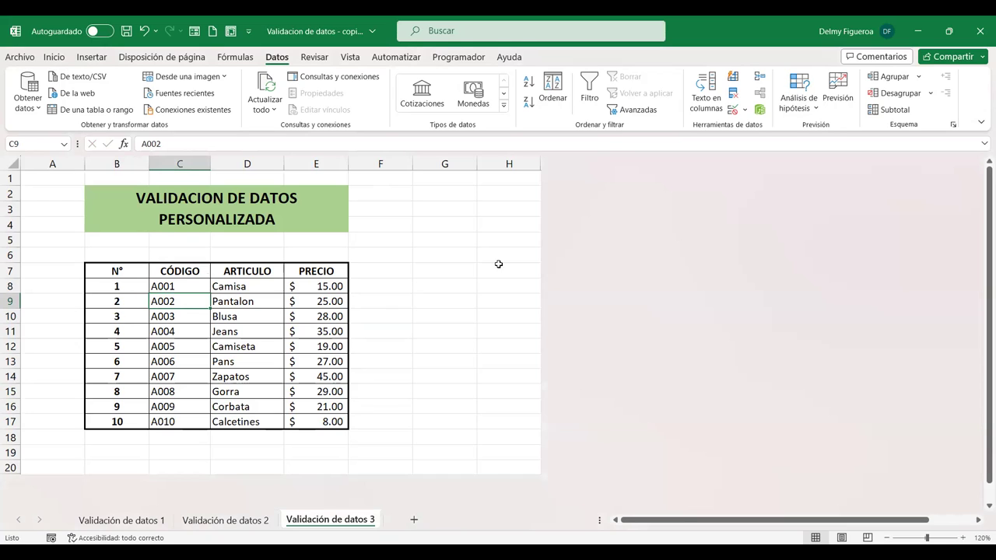
pyautogui.click(447, 302)
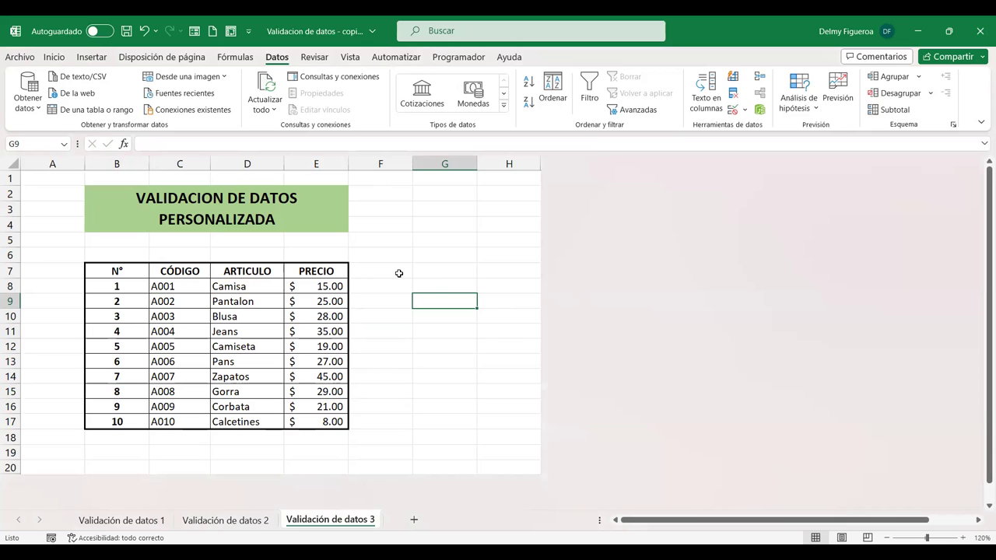
# Enter =+CONTAR.SI(B8:B17;B8)=1 in G9 to check that B8's number appears only once.
pyautogui.write('+c')
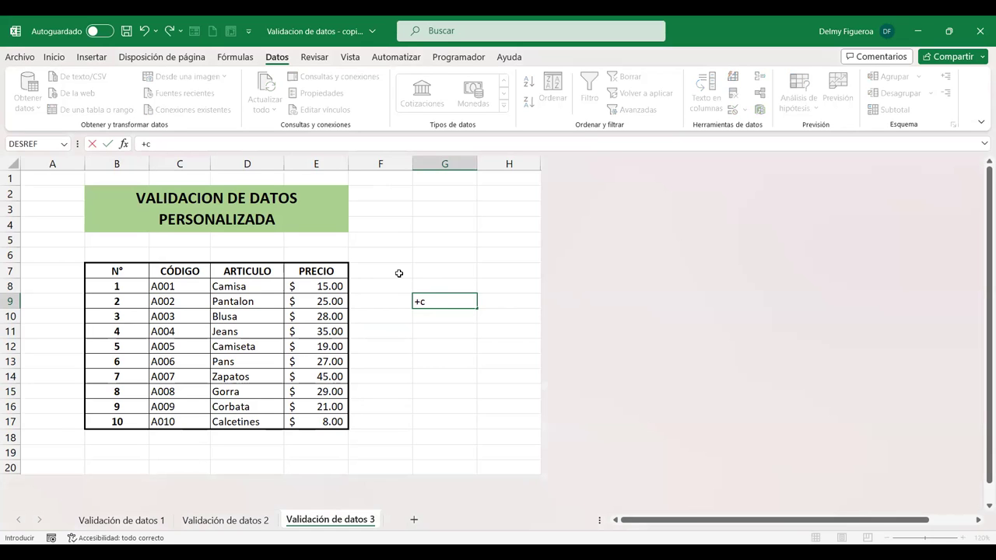
pyautogui.write('on')
pyautogui.click(464, 362)
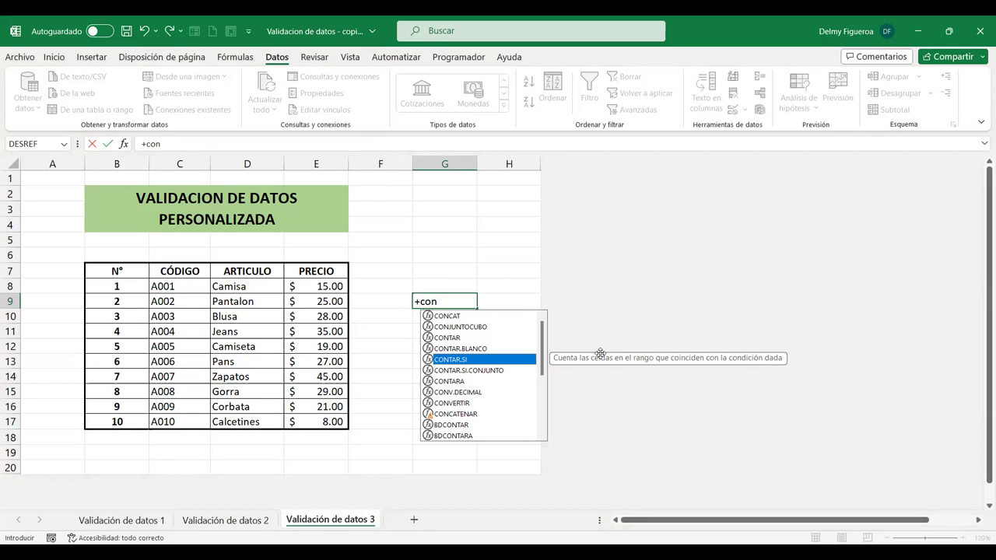
pyautogui.doubleClick(470, 362)
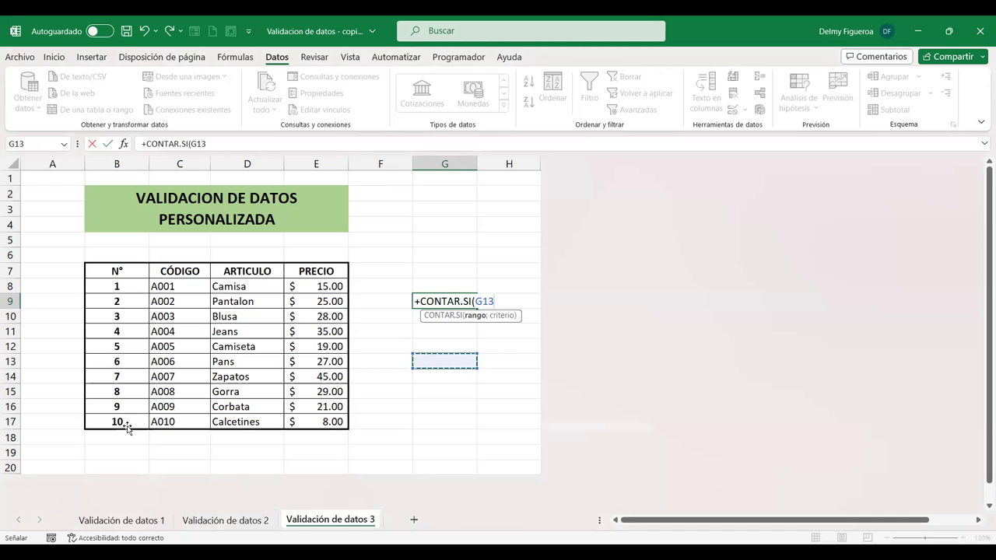
pyautogui.moveTo(117, 286); pyautogui.dragTo(117, 422)
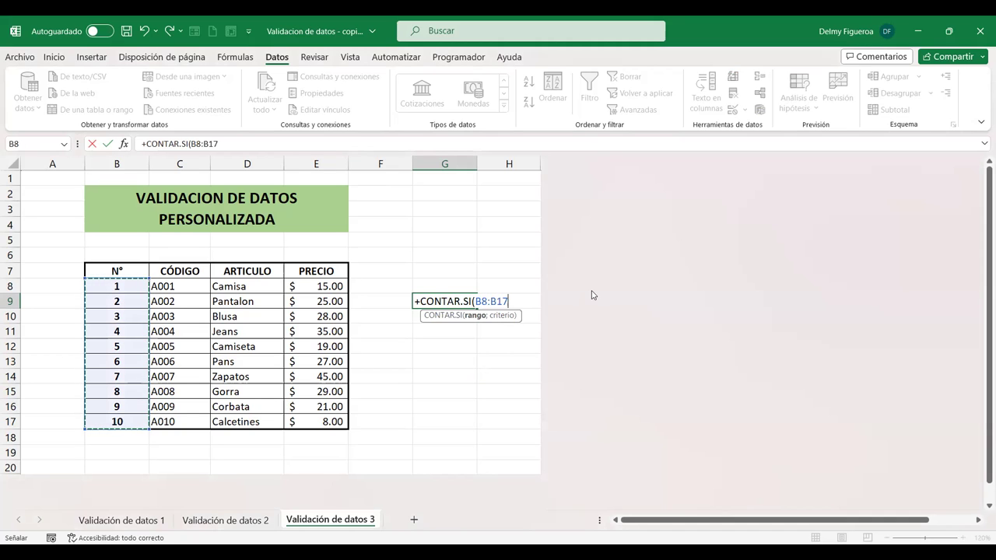
pyautogui.write(';')
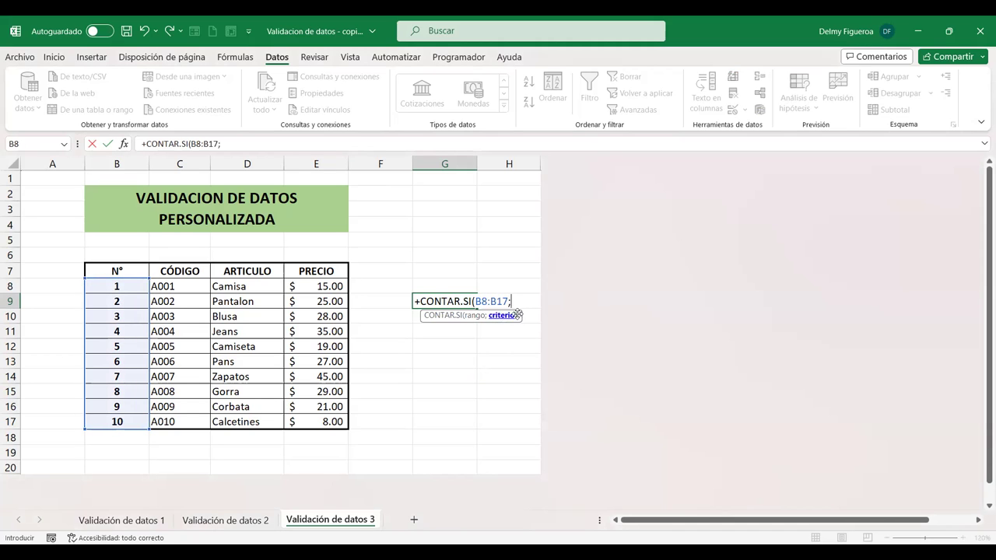
pyautogui.click(119, 286)
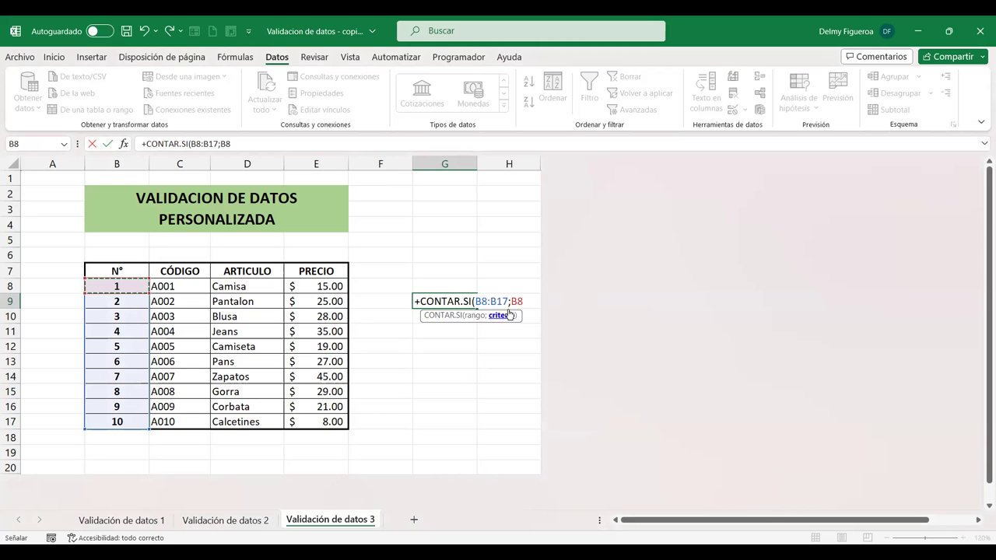
pyautogui.write(')=1')
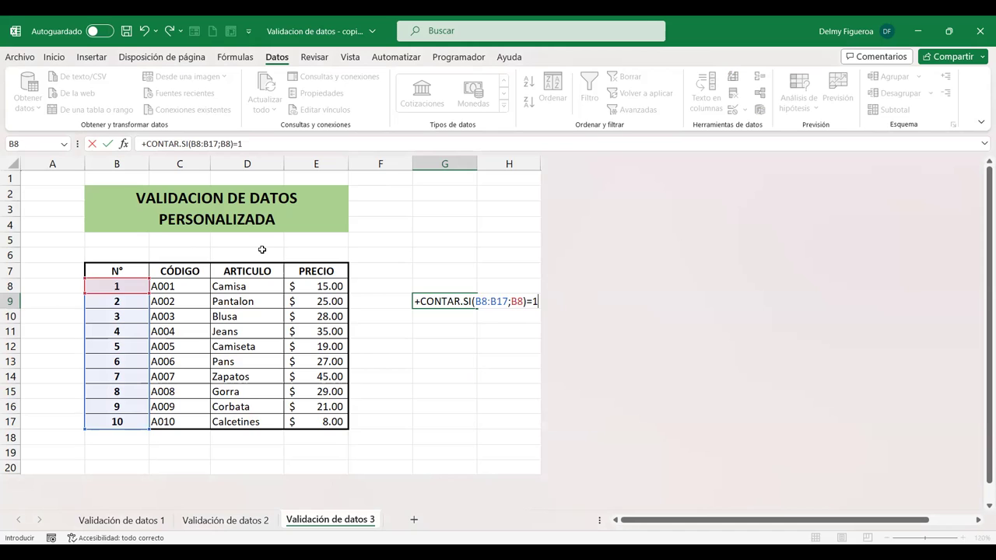
pyautogui.press('Return')
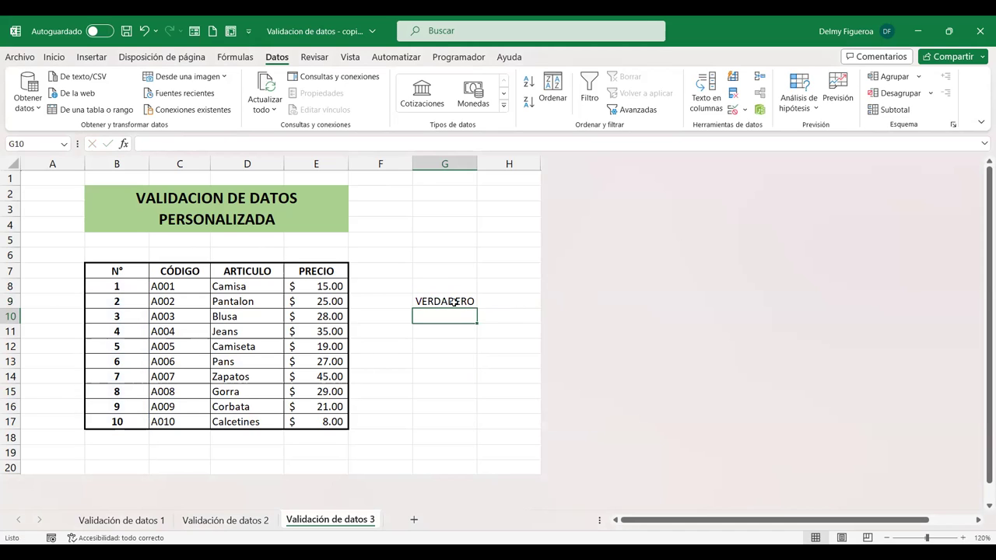
# Change B9 to 1, duplicating B8, so the G9 check shows FALSO.
pyautogui.click(455, 303)
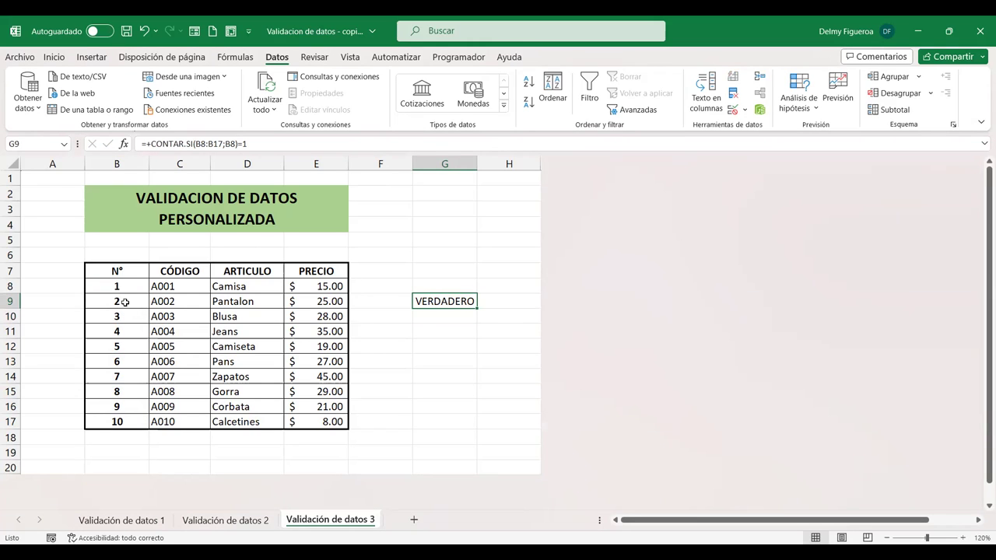
pyautogui.click(125, 302)
pyautogui.write('1')
pyautogui.press('Tab')
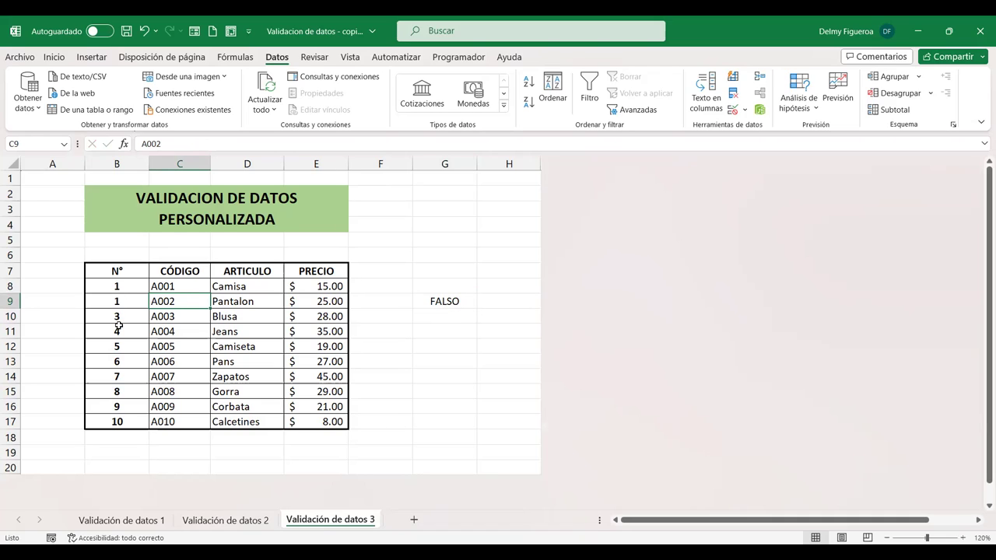
# Review the G9 formula without changing it, then select the N° values B8:B17.
pyautogui.doubleClick(444, 301)
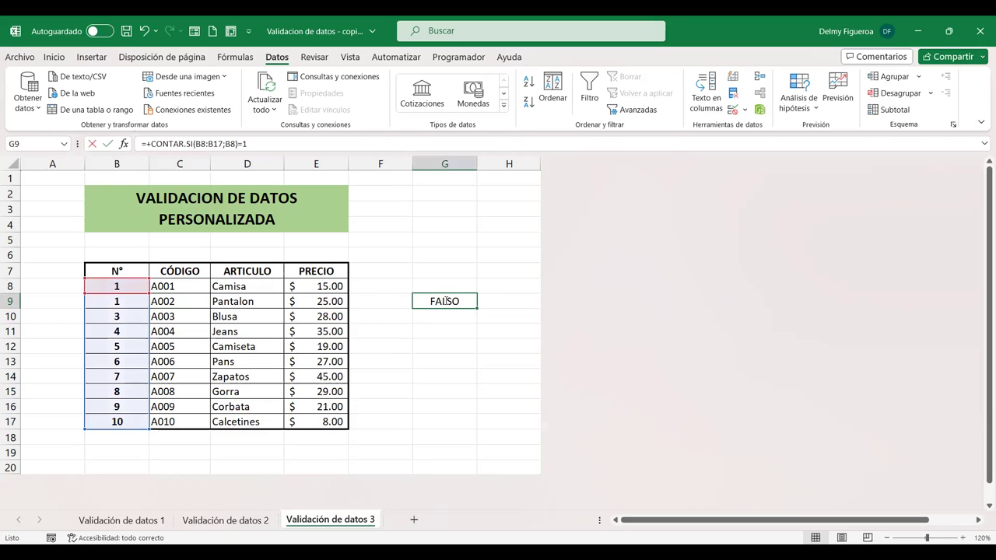
pyautogui.doubleClick(474, 305)
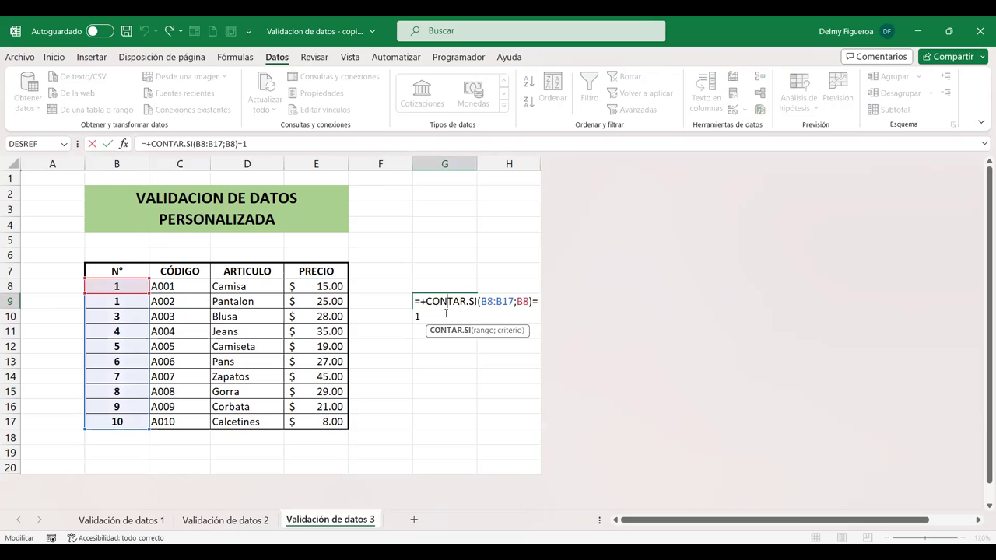
pyautogui.click(471, 313)
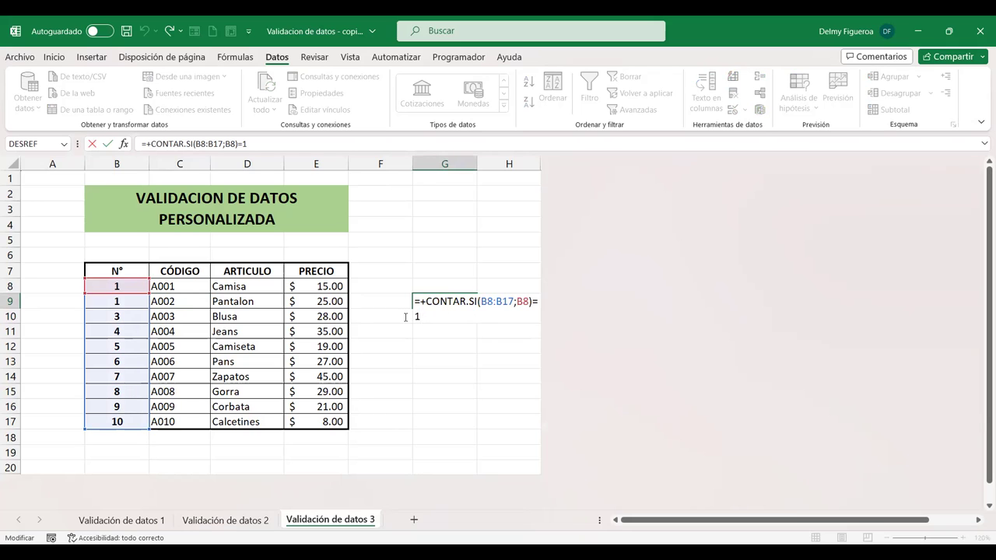
pyautogui.moveTo(419, 318); pyautogui.dragTo(420, 303)
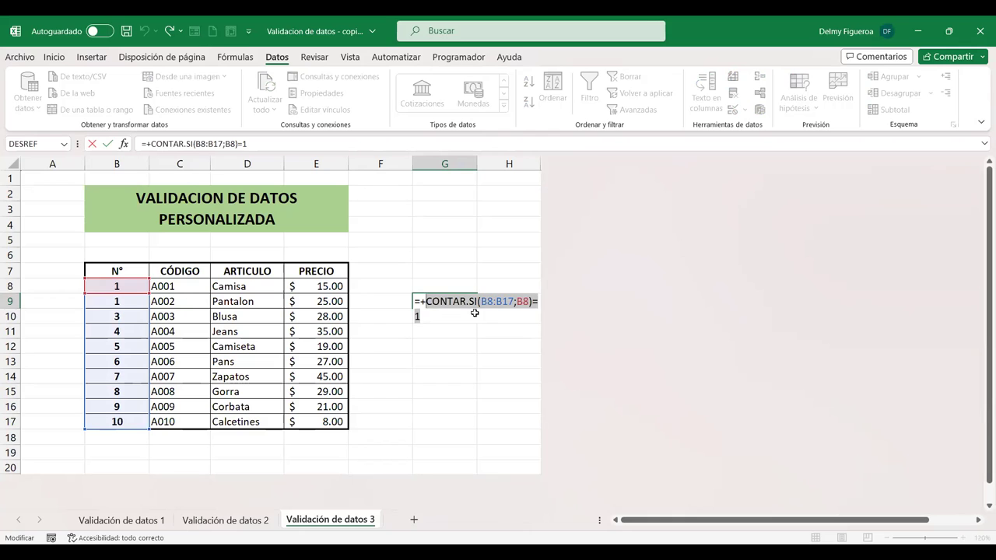
pyautogui.press('Return')
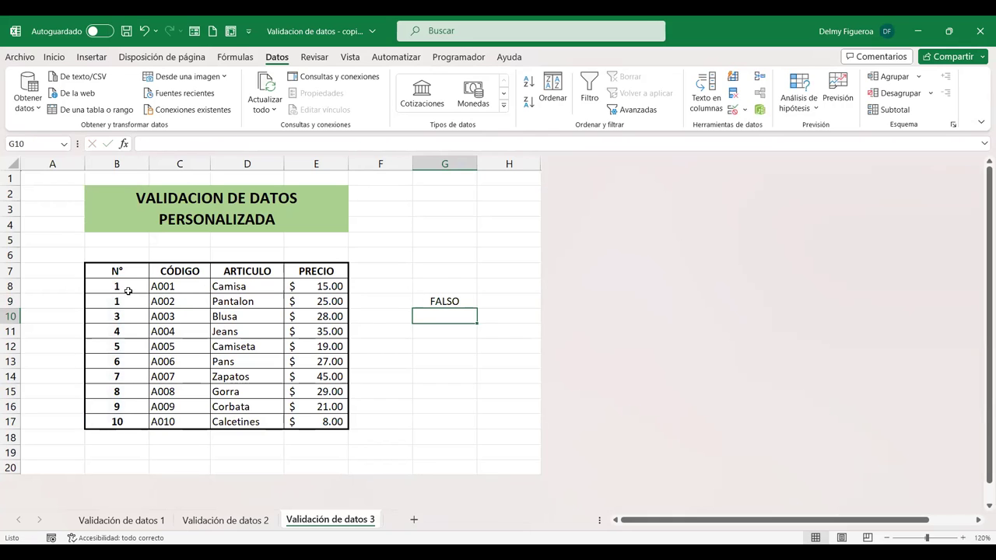
pyautogui.moveTo(128, 291); pyautogui.dragTo(120, 419)
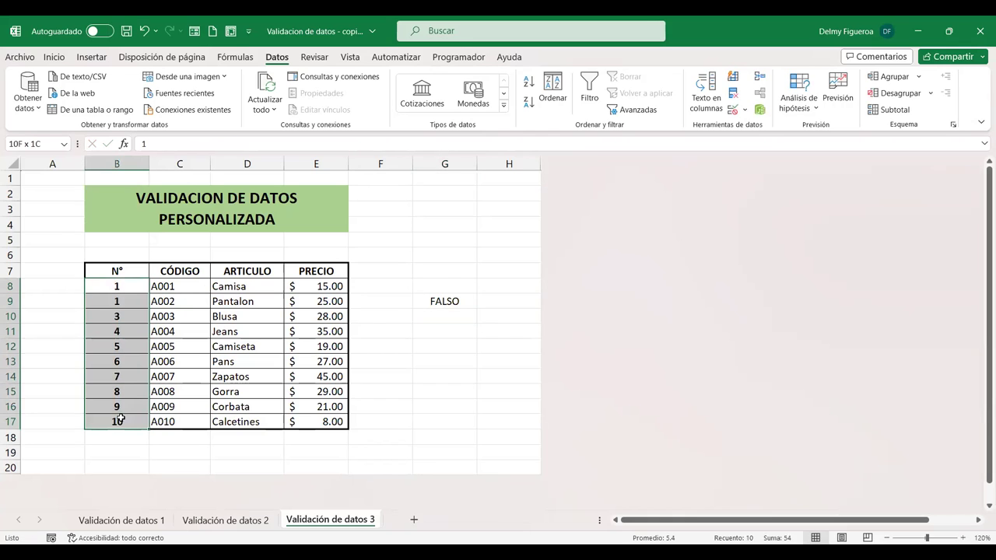
# Give B8:B17 a Personalizada validation rule with formula =CONTAR.SI(B8:B17;B8)=1.
pyautogui.click(734, 110)
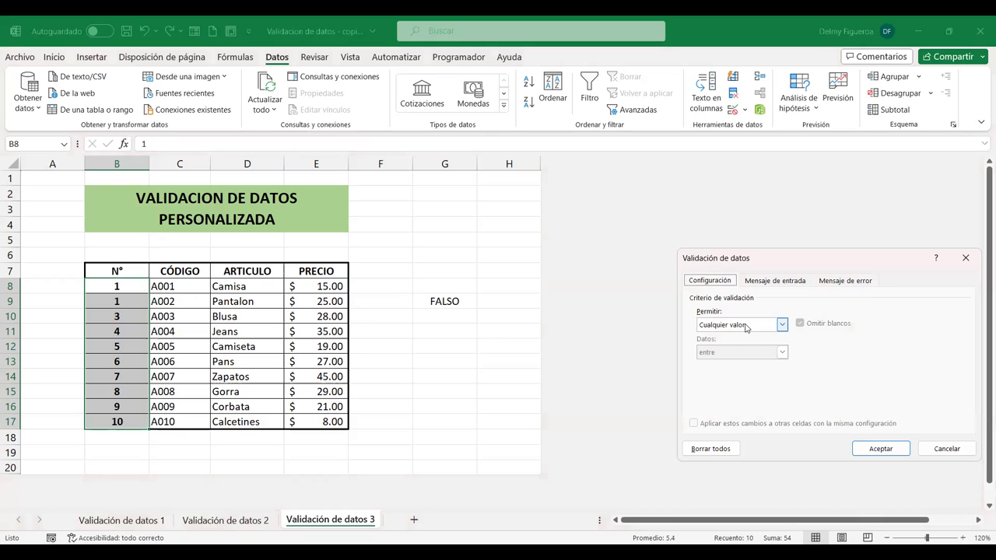
pyautogui.click(745, 325)
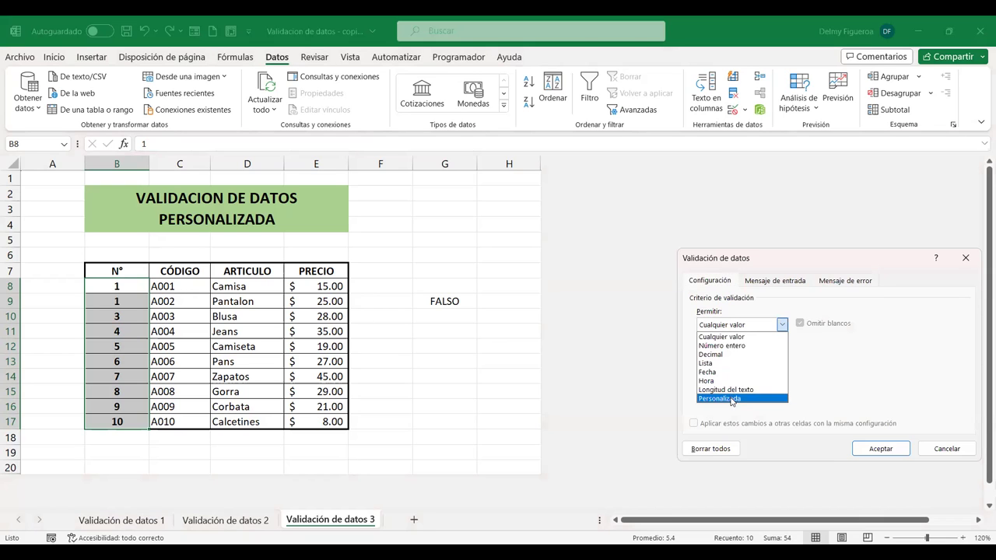
pyautogui.click(731, 398)
pyautogui.click(726, 379)
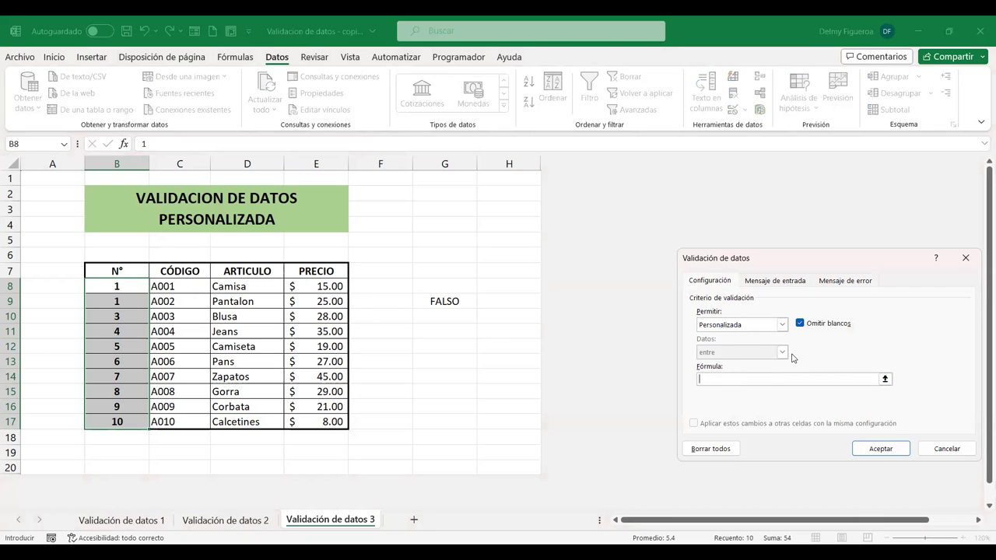
pyautogui.write('=CONTAR.SI(B8:B17;B8)=1')
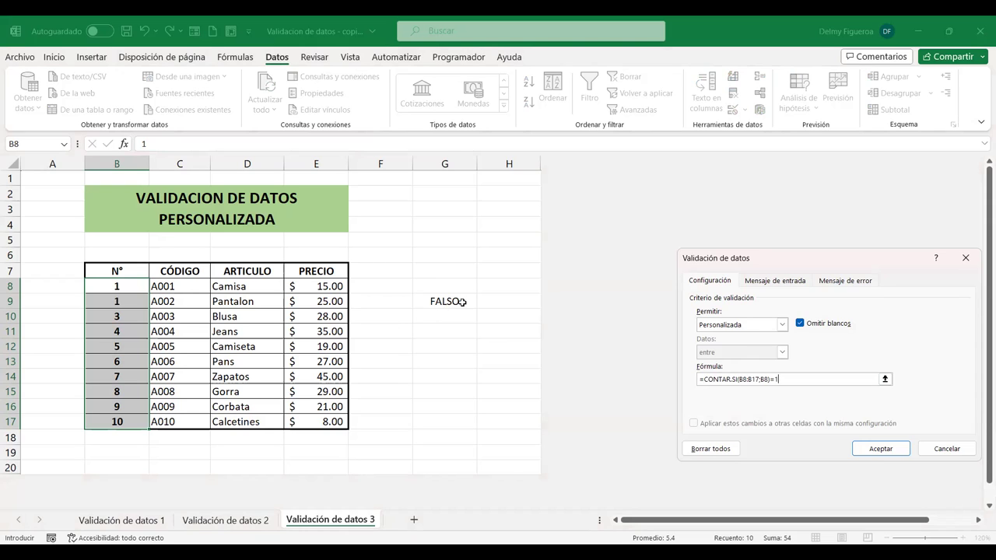
pyautogui.click(899, 448)
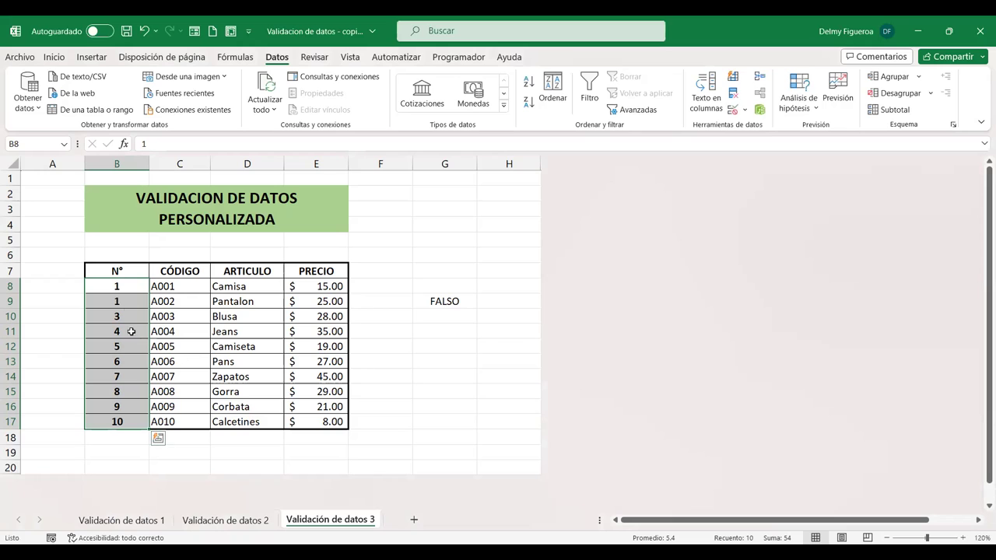
# Enter 2 in both B9 and B10, so the duplicate 2 is accepted.
pyautogui.click(128, 285)
pyautogui.click(128, 304)
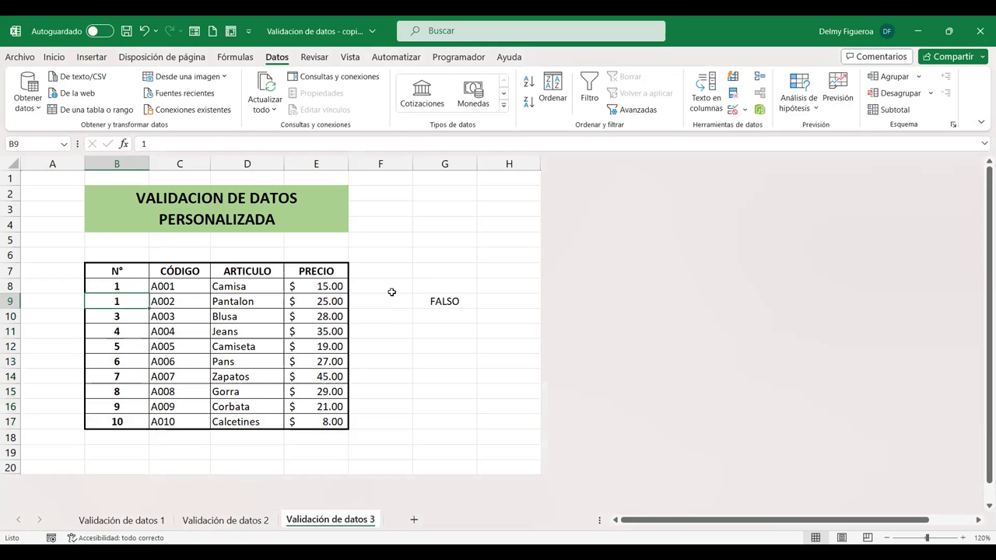
pyautogui.write('2')
pyautogui.press('Return')
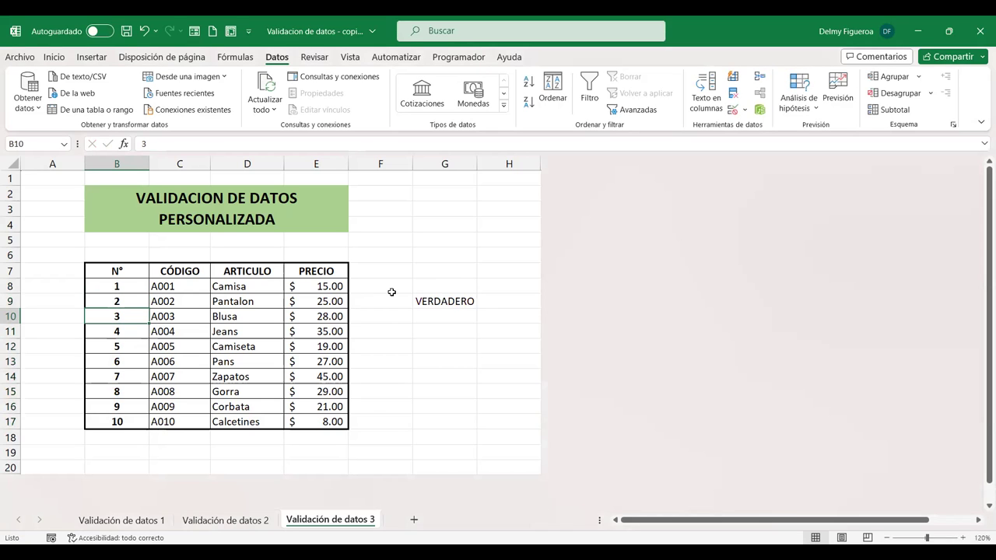
pyautogui.write('2')
pyautogui.press('Tab')
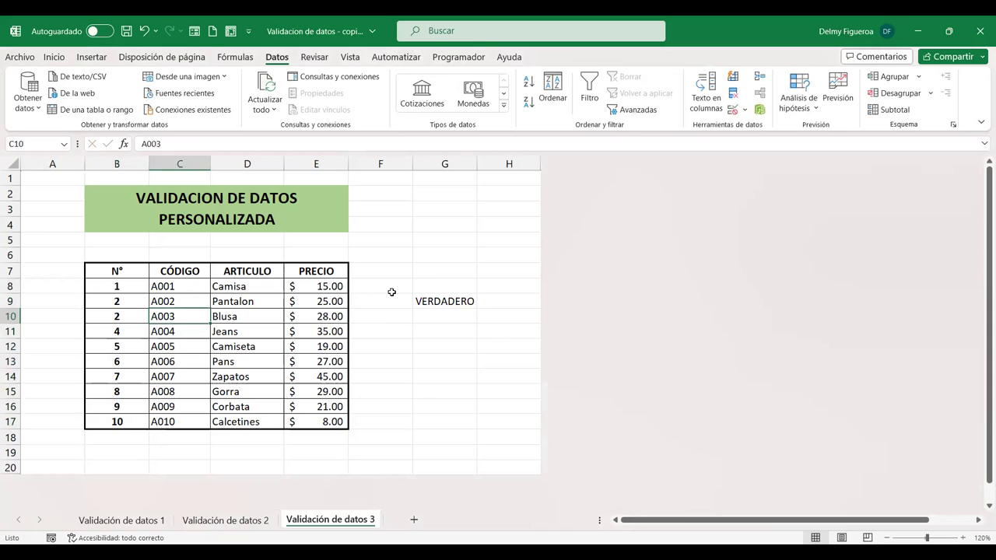
pyautogui.press('Left')
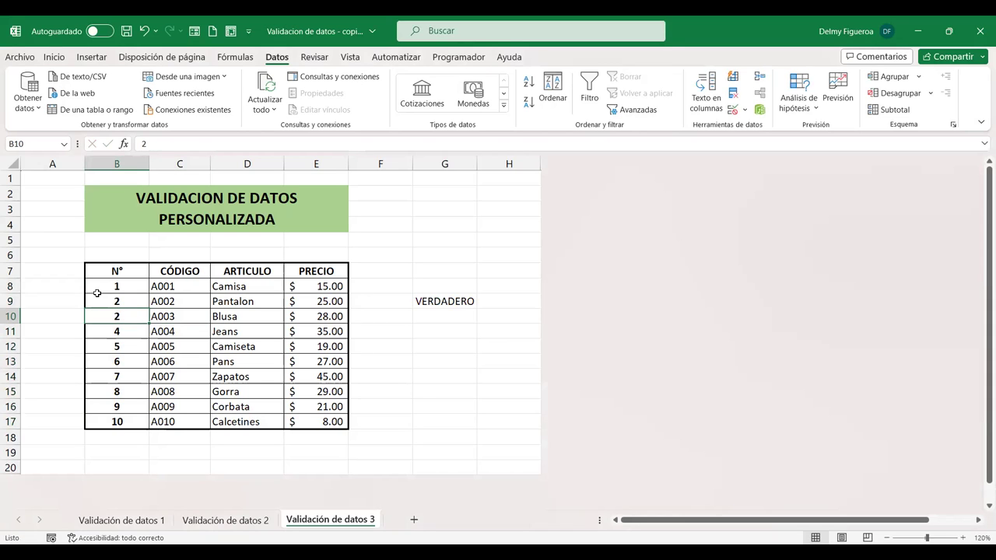
# Select B8:B17 and review its validation rule, leaving it unchanged.
pyautogui.moveTo(116, 285); pyautogui.dragTo(116, 421)
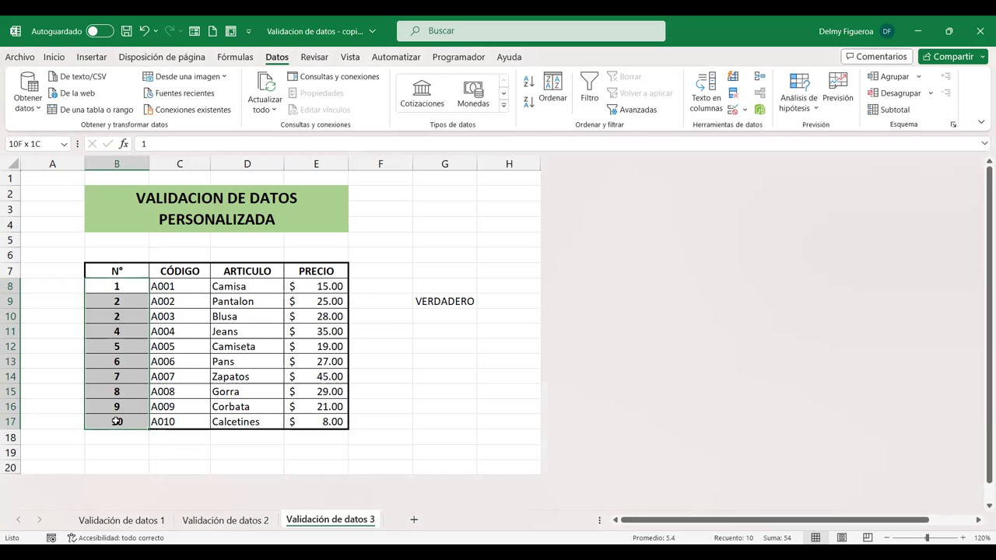
pyautogui.click(732, 111)
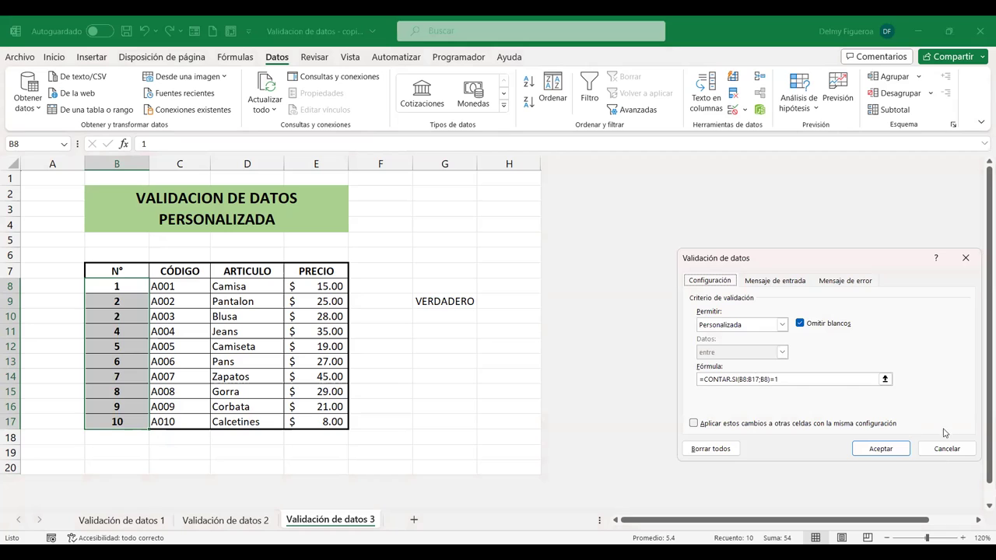
pyautogui.click(944, 458)
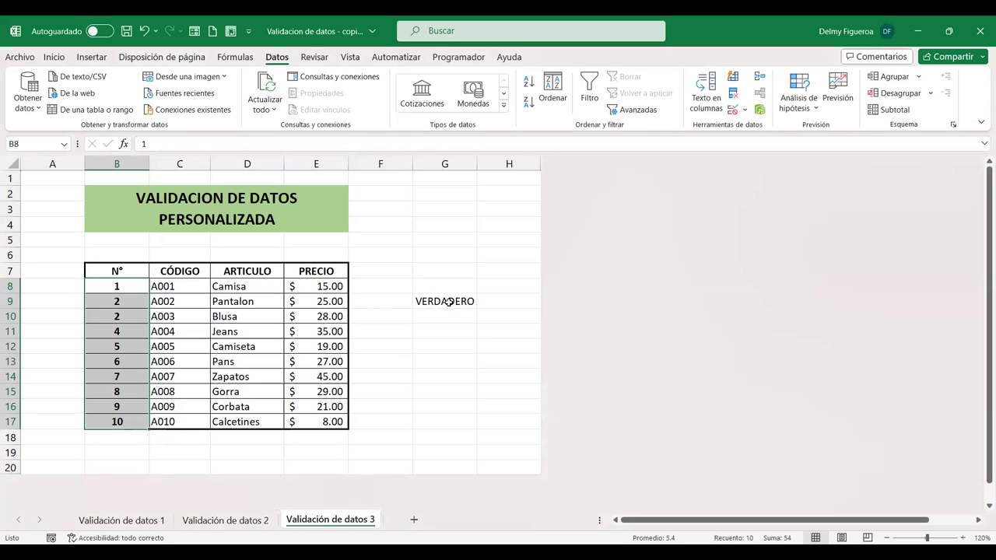
pyautogui.click(444, 301)
# Inspect the G9 formula's range without editing it, then reselect B8:B17.
pyautogui.doubleClick(496, 301)
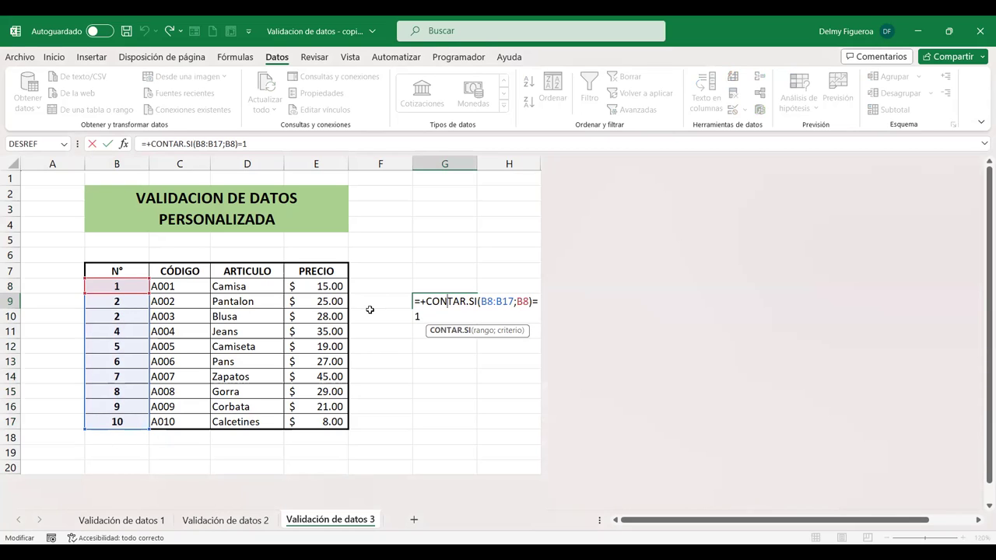
pyautogui.click(490, 300)
pyautogui.press('Return')
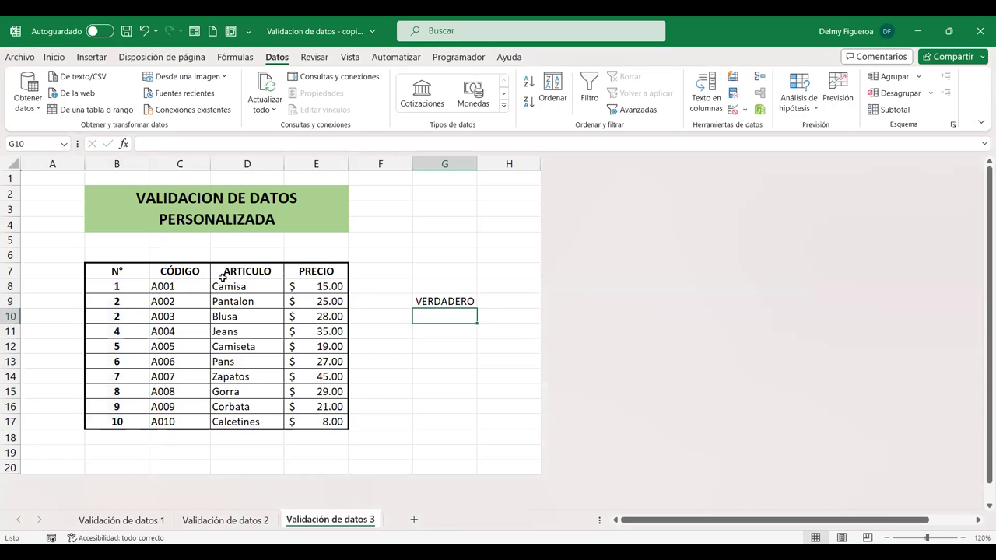
pyautogui.click(121, 287)
pyautogui.moveTo(126, 355); pyautogui.dragTo(117, 418)
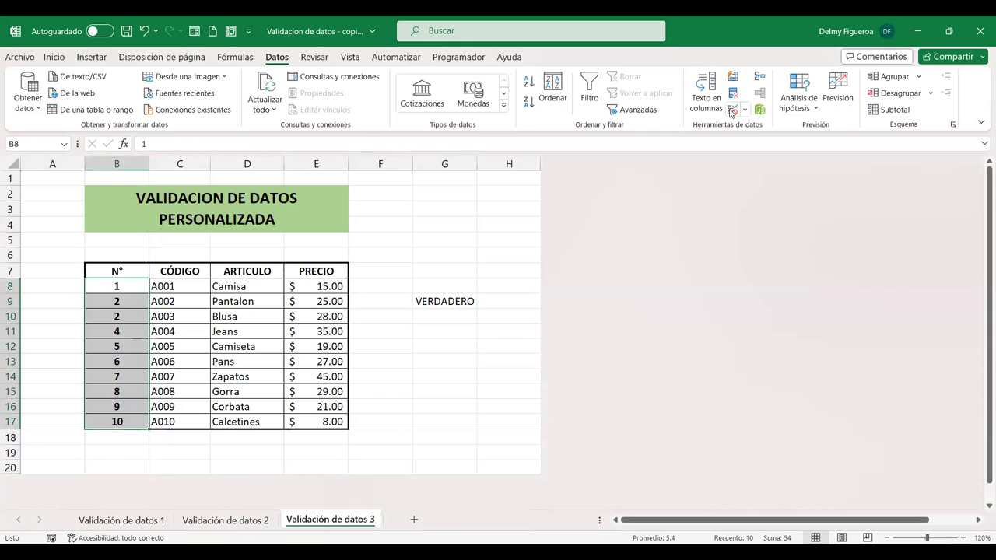
# Edit the validation formula to =CONTAR.SI($B$8:$B$17;B8)=1 with F4 on both range ends.
pyautogui.click(732, 113)
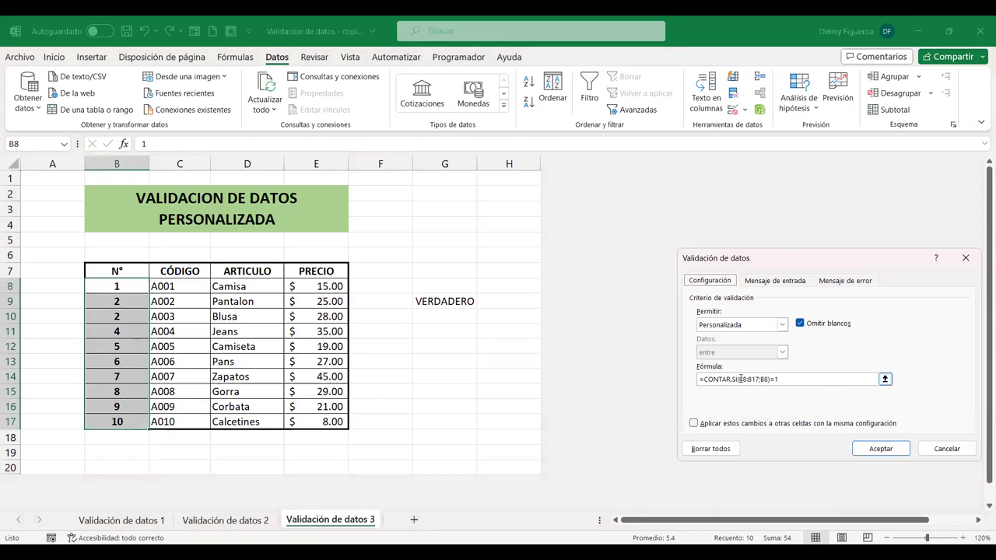
pyautogui.click(746, 380)
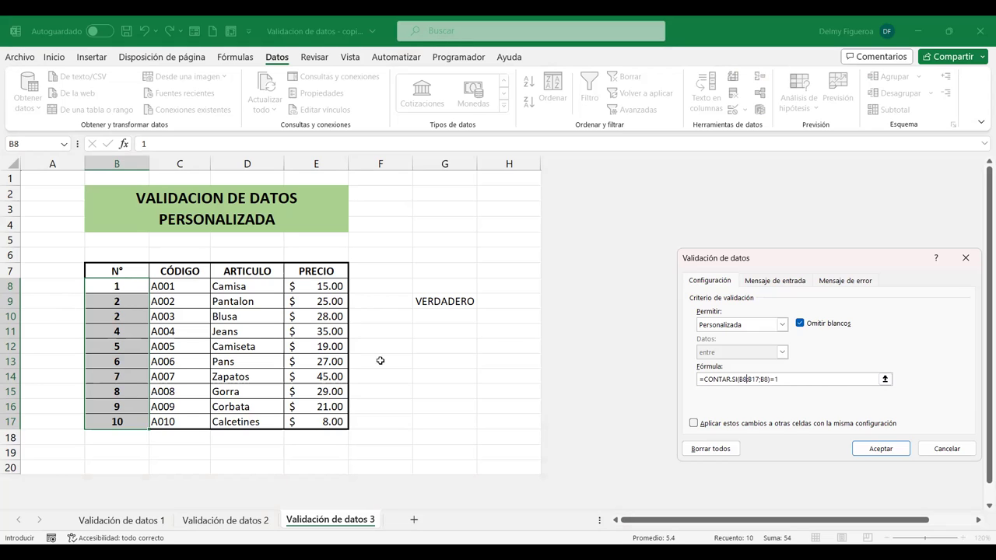
pyautogui.click(749, 378)
pyautogui.doubleClick(745, 379)
pyautogui.press('F4')
pyautogui.doubleClick(759, 379)
pyautogui.press('F4')
pyautogui.click(874, 451)
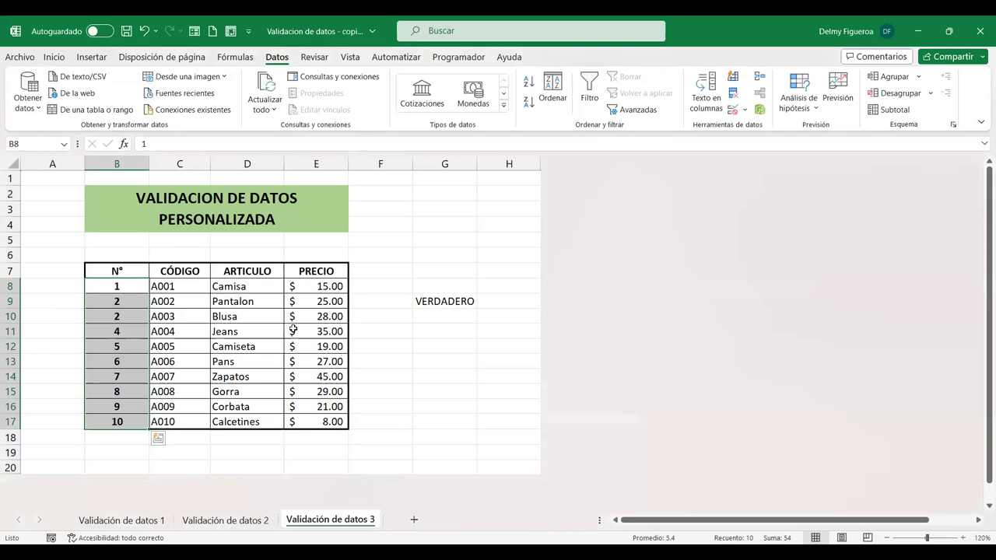
# Change B10 to 3 so every N° value is unique again.
pyautogui.click(451, 302)
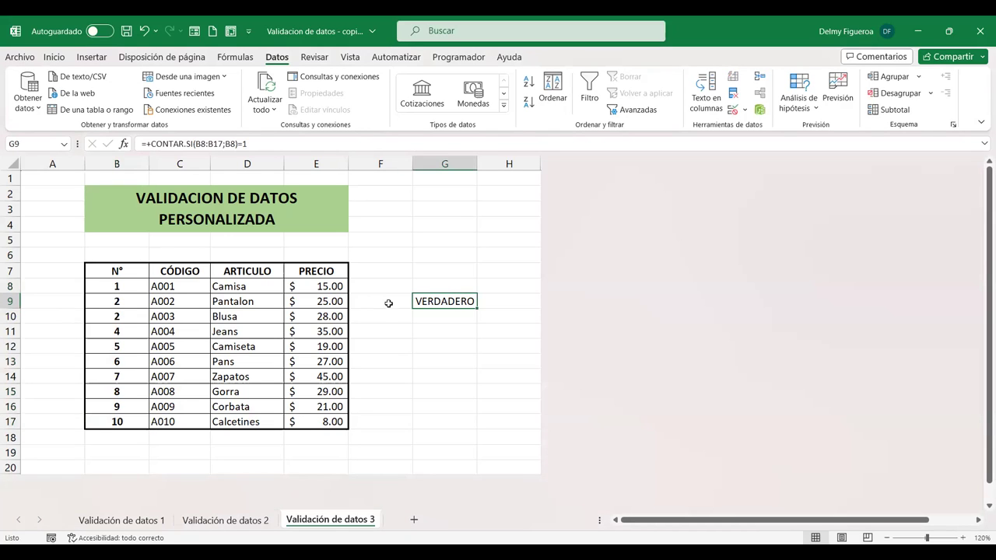
pyautogui.click(109, 313)
pyautogui.write('3')
pyautogui.press('Return')
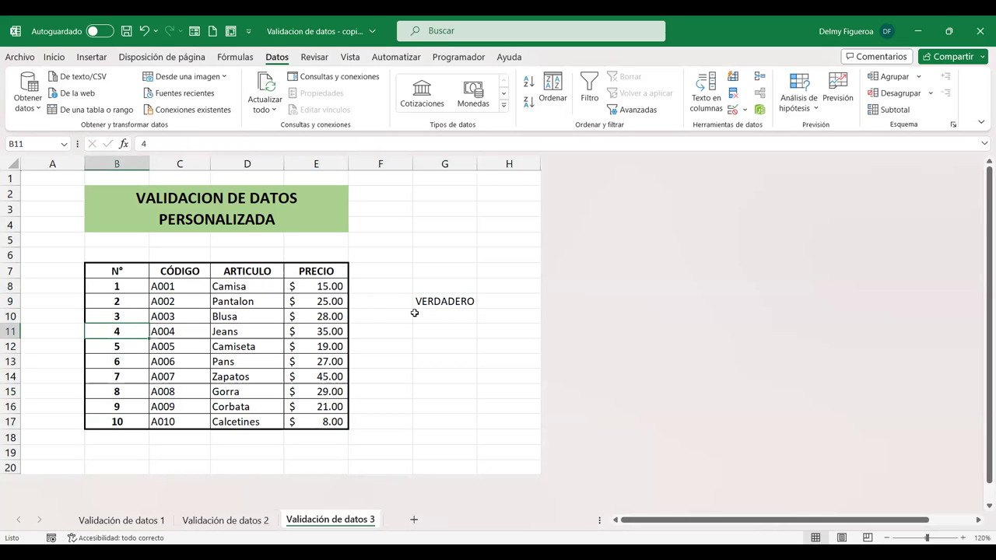
# Test duplicates 3 in B11 and 4 in B12, cancelling each rejection.
pyautogui.write('3')
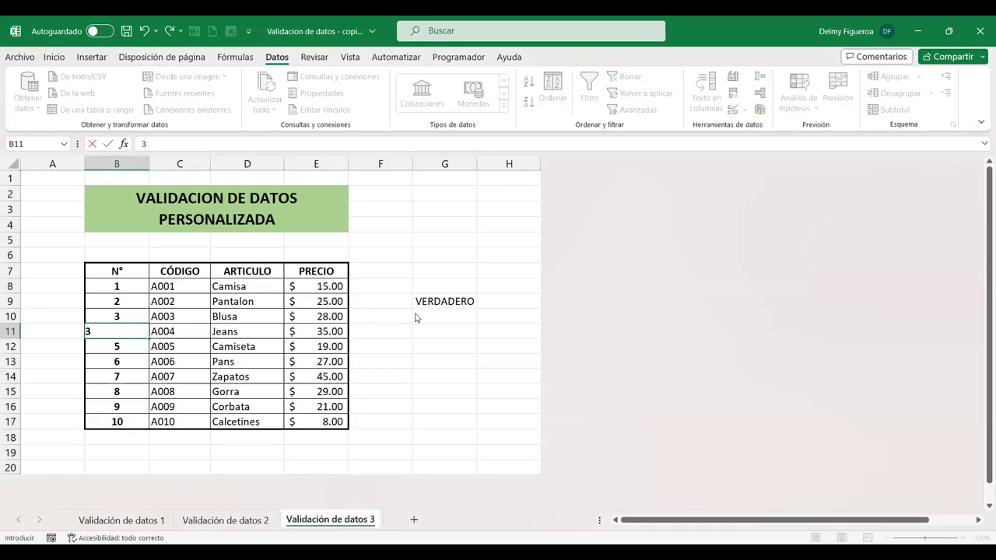
pyautogui.press('Return')
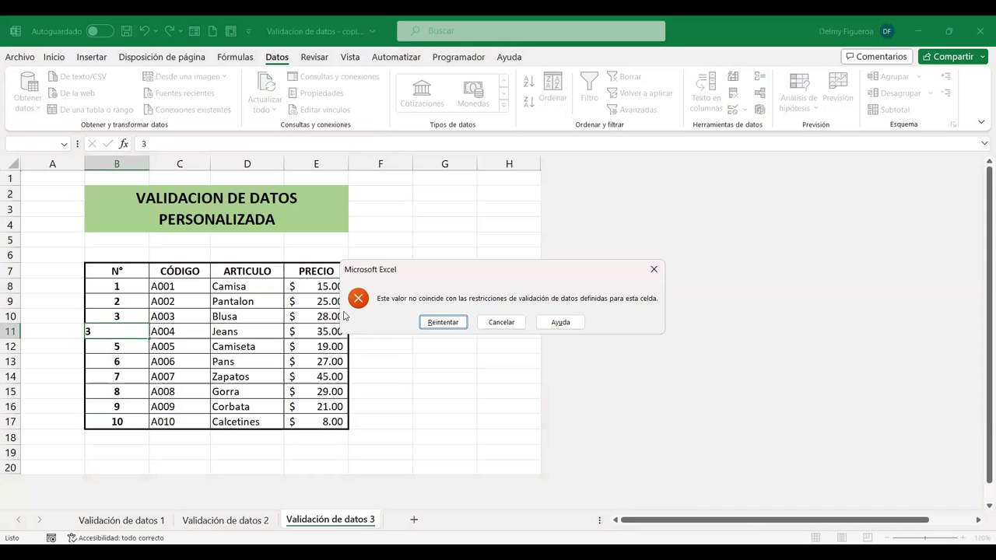
pyautogui.click(501, 322)
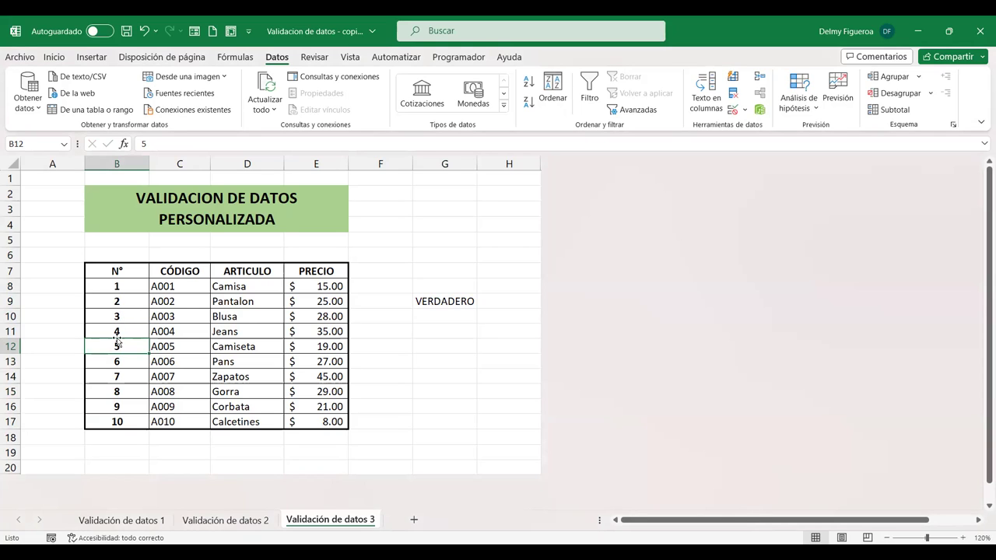
pyautogui.write('4')
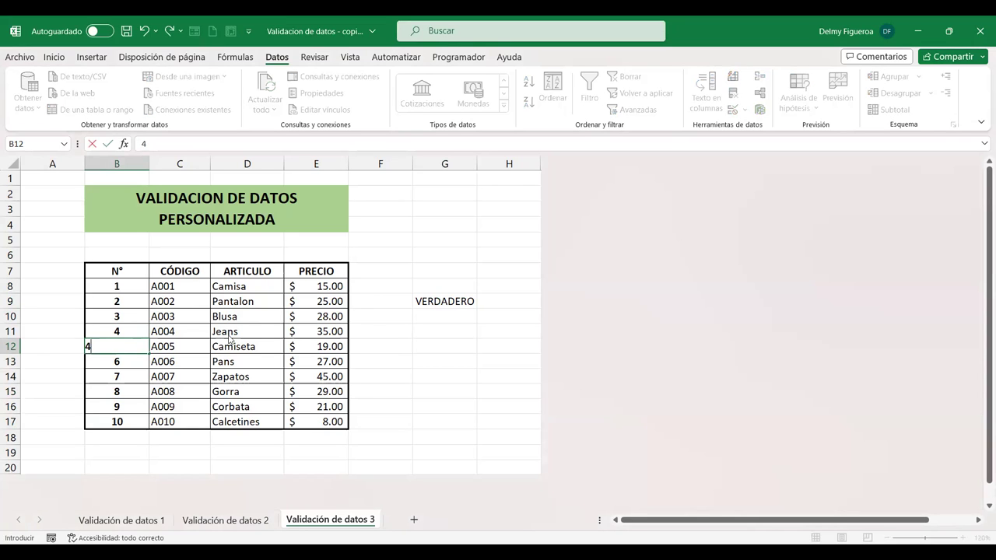
pyautogui.press('Return')
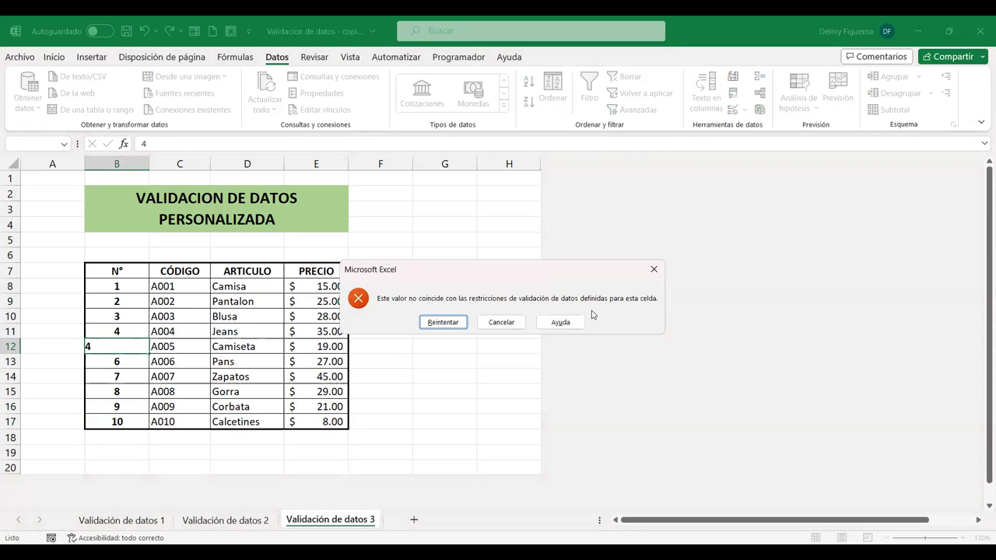
pyautogui.click(654, 270)
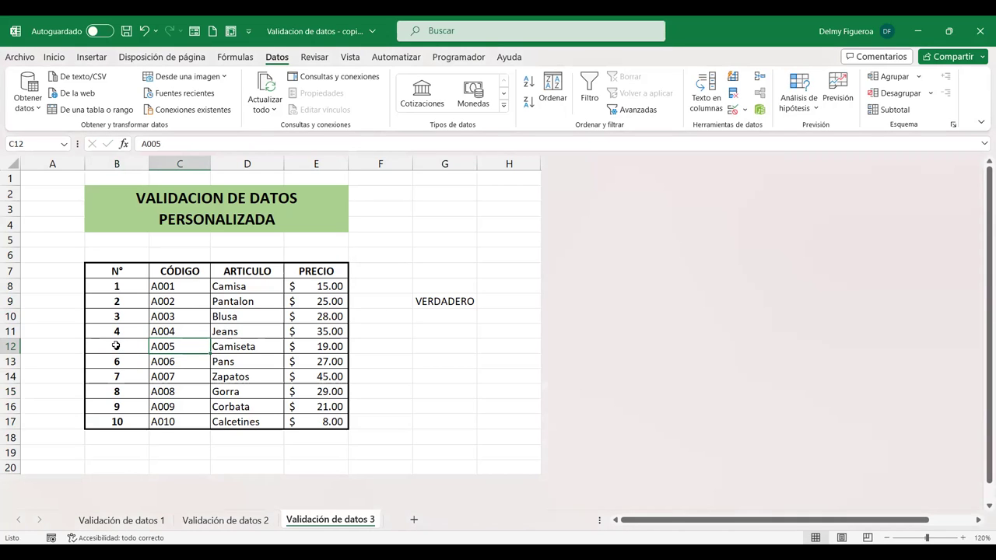
pyautogui.moveTo(127, 285); pyautogui.dragTo(118, 421)
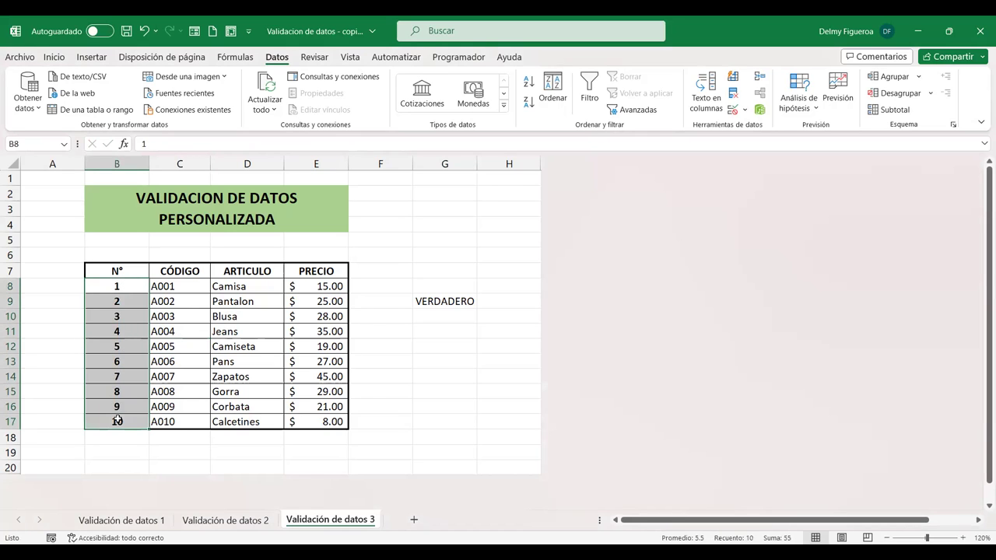
pyautogui.click(184, 287)
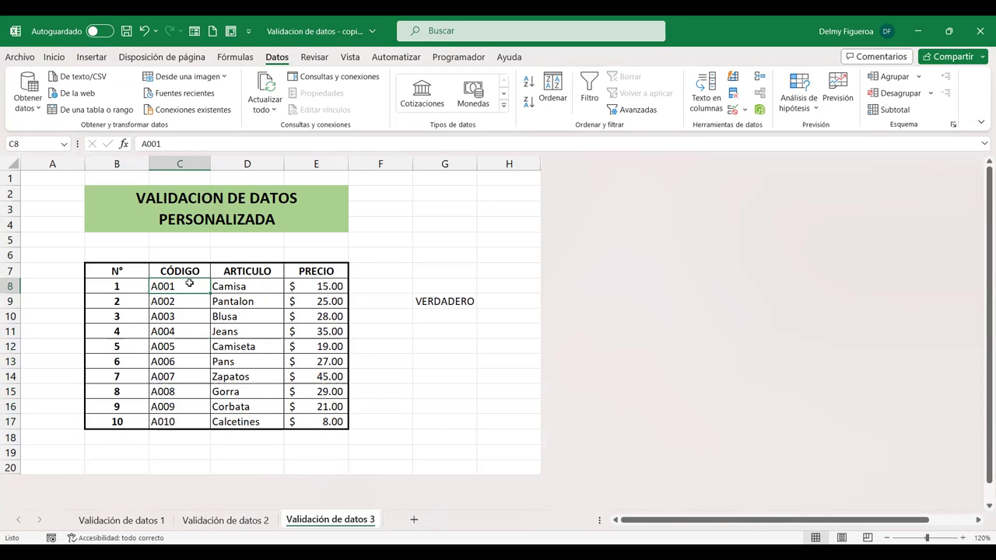
pyautogui.moveTo(184, 287); pyautogui.dragTo(185, 421)
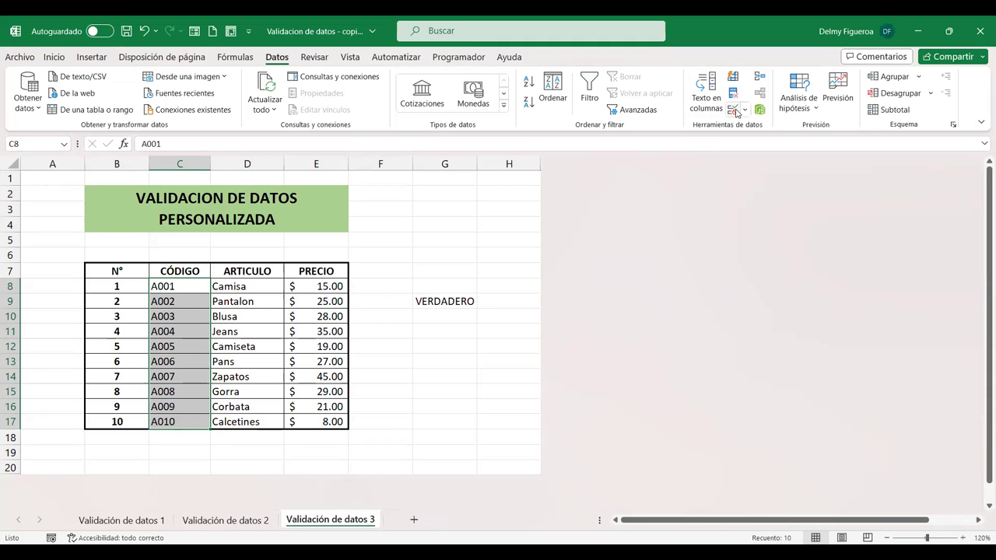
pyautogui.click(734, 110)
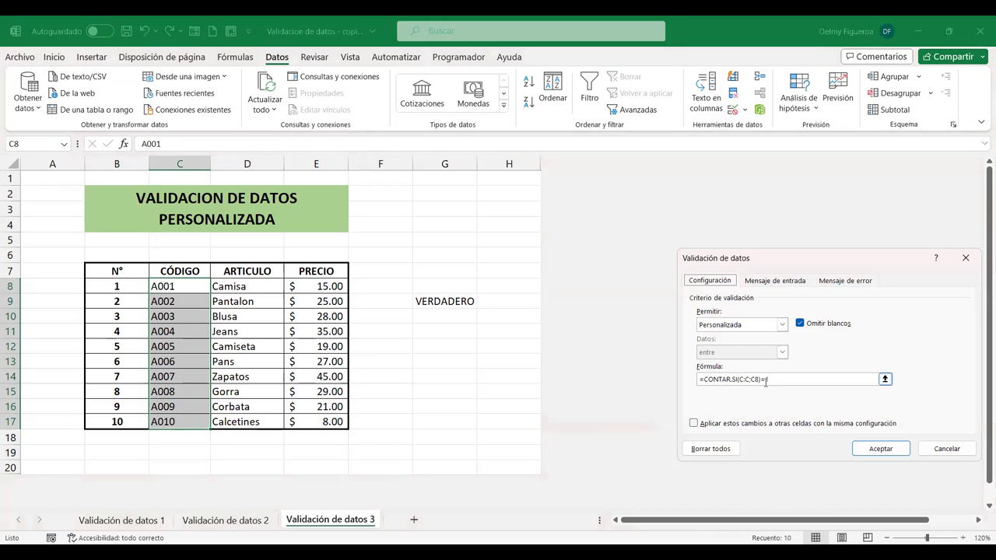
pyautogui.click(747, 379)
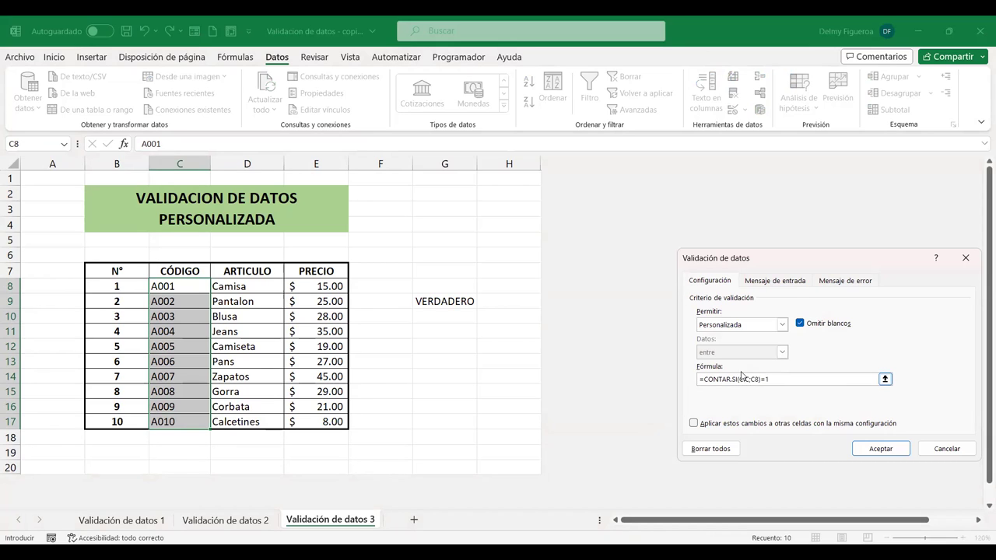
pyautogui.click(743, 380)
pyautogui.click(947, 449)
pyautogui.click(199, 302)
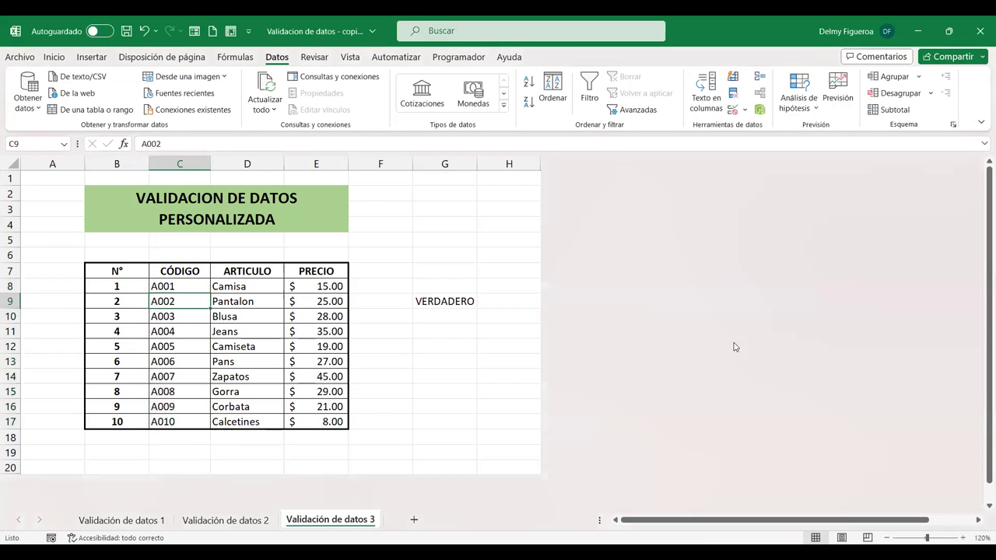
# Try duplicate code A001 in C9, dismiss the rejection, then delete the G9 check formula.
pyautogui.press('BackSpace')
pyautogui.write('1')
pyautogui.press('Return')
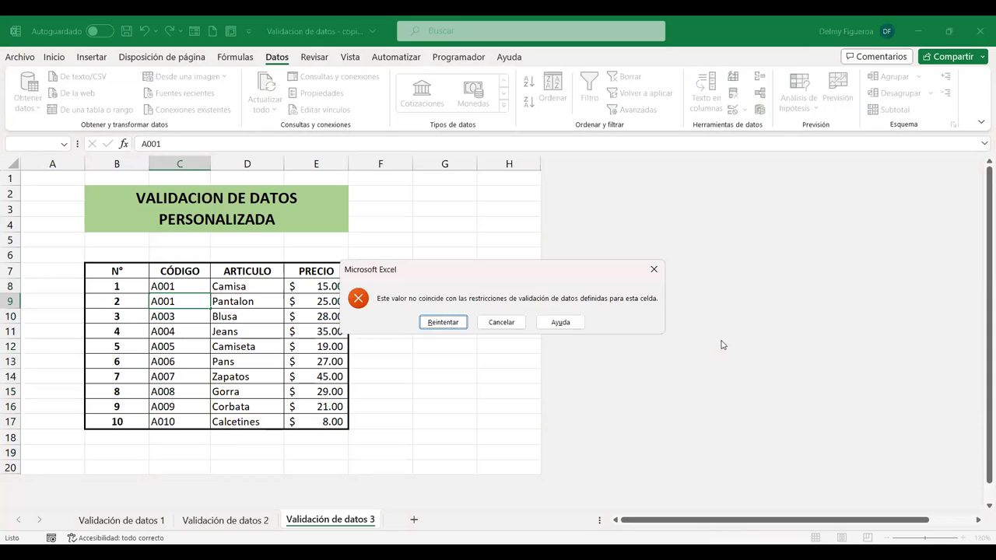
pyautogui.press('Escape')
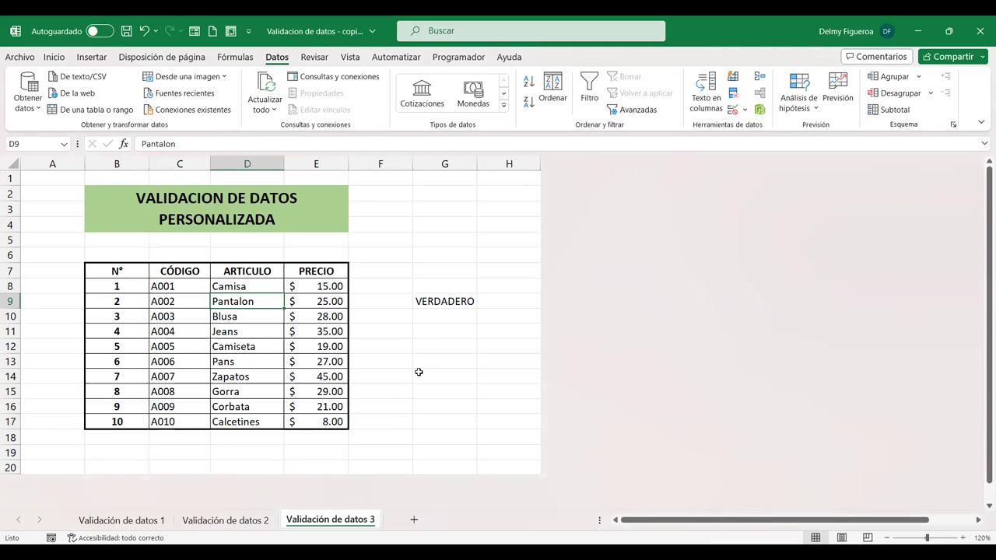
pyautogui.click(439, 308)
pyautogui.press('Delete')
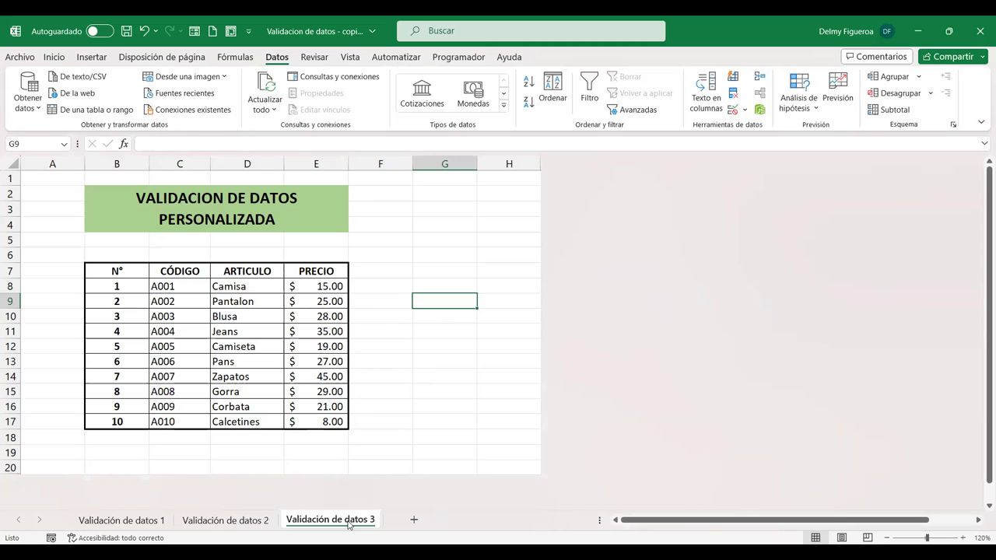
# Copy Validación de datos 3 via Mover o copiar with Crear una copia, placed at the end.
pyautogui.rightClick(348, 524)
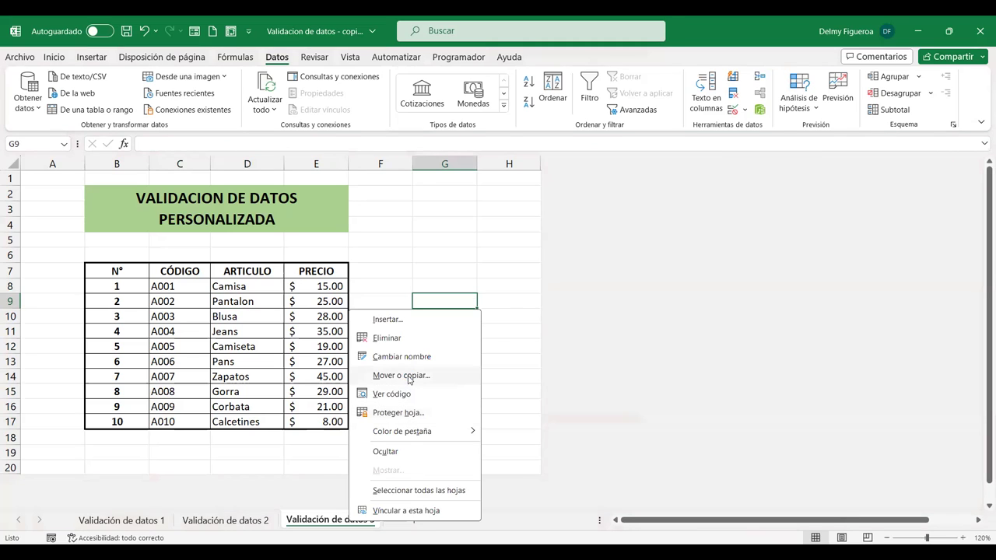
pyautogui.click(408, 377)
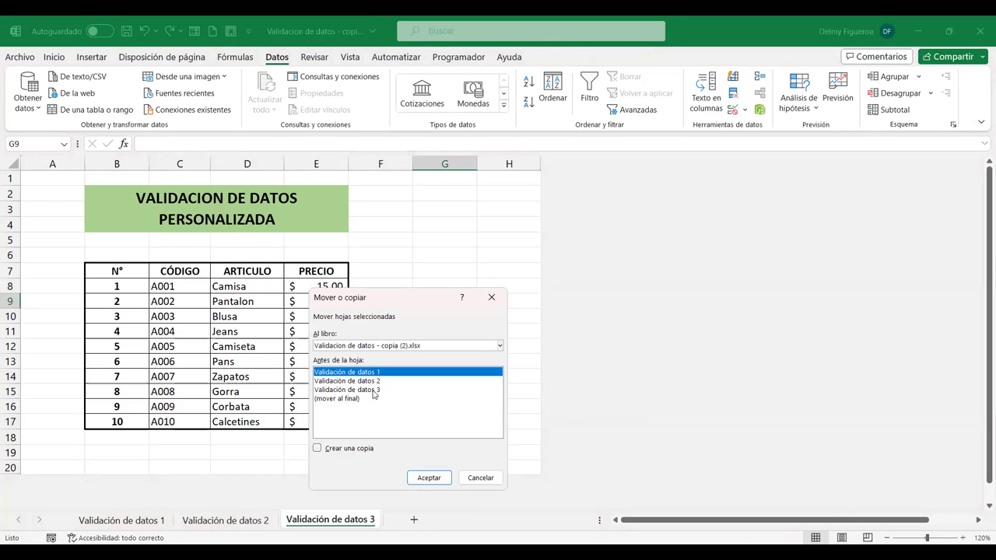
pyautogui.click(374, 390)
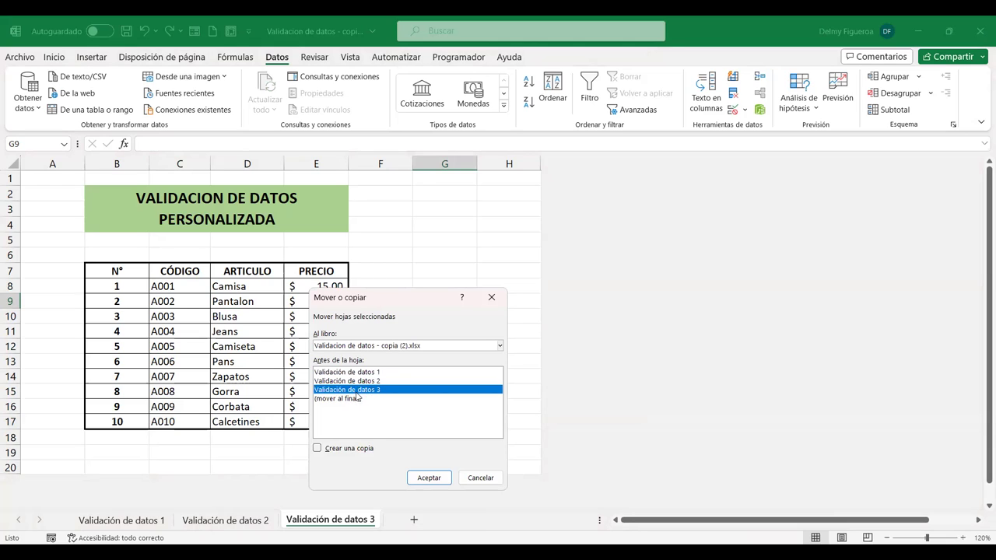
pyautogui.click(317, 449)
pyautogui.click(354, 399)
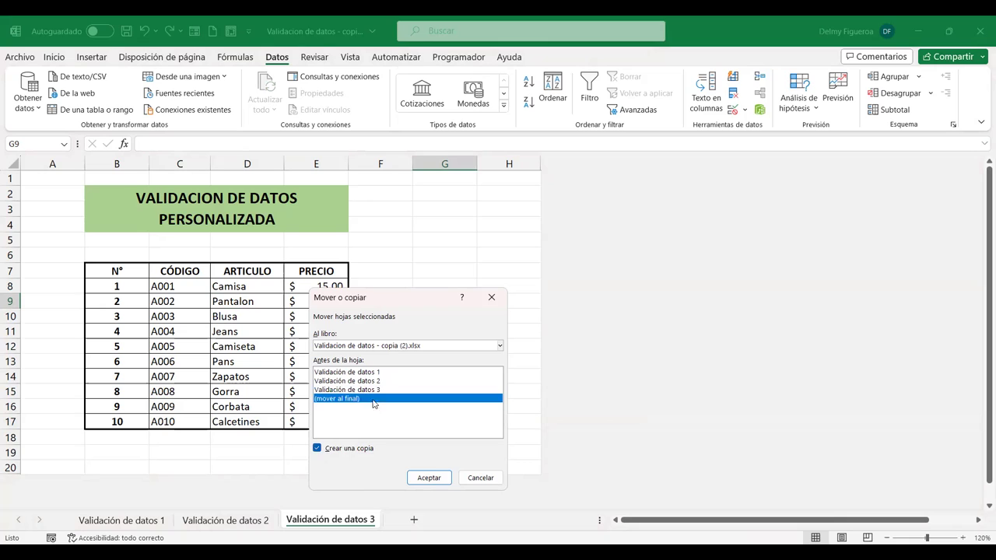
pyautogui.click(429, 480)
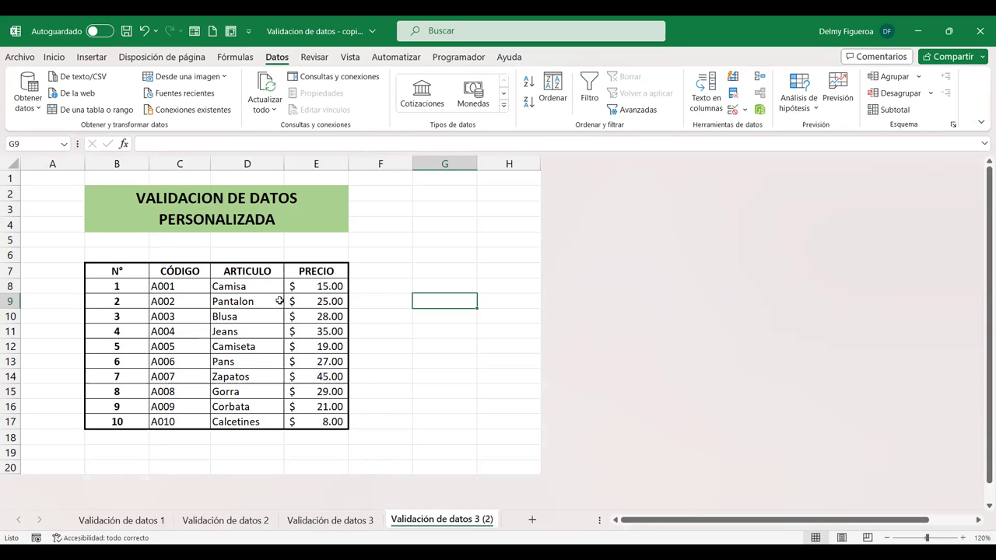
# On Validación de datos 3 (2), clear C8:E17 and confirm C8 and D8 are empty.
pyautogui.click(330, 520)
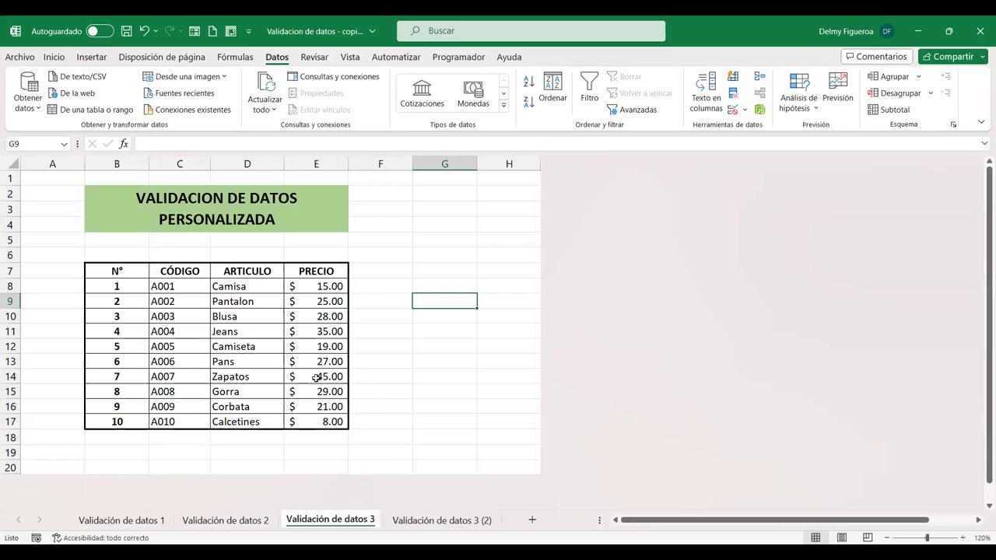
pyautogui.click(441, 519)
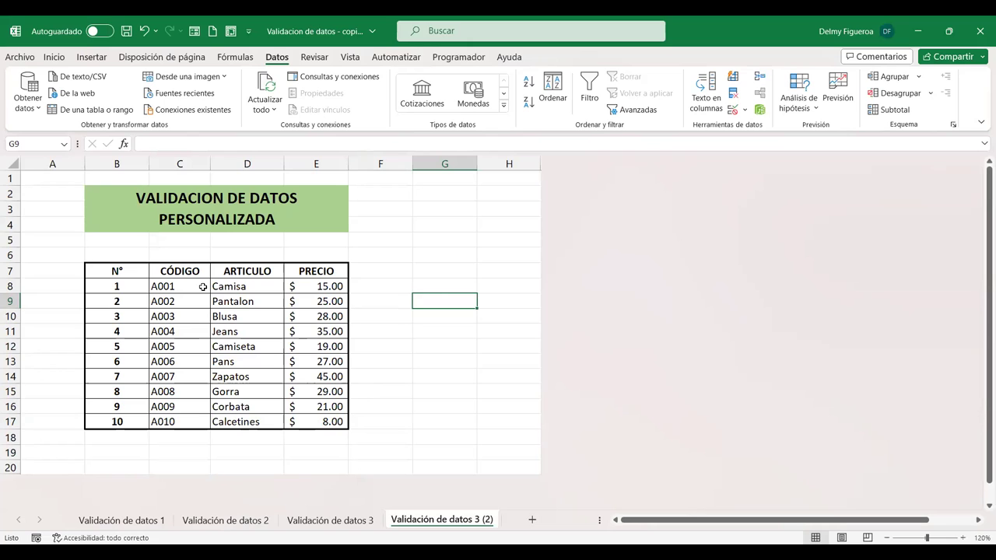
pyautogui.moveTo(192, 288)
pyautogui.mouseDown()
pyautogui.moveTo(332, 379)
pyautogui.moveTo(330, 422)
pyautogui.mouseUp()
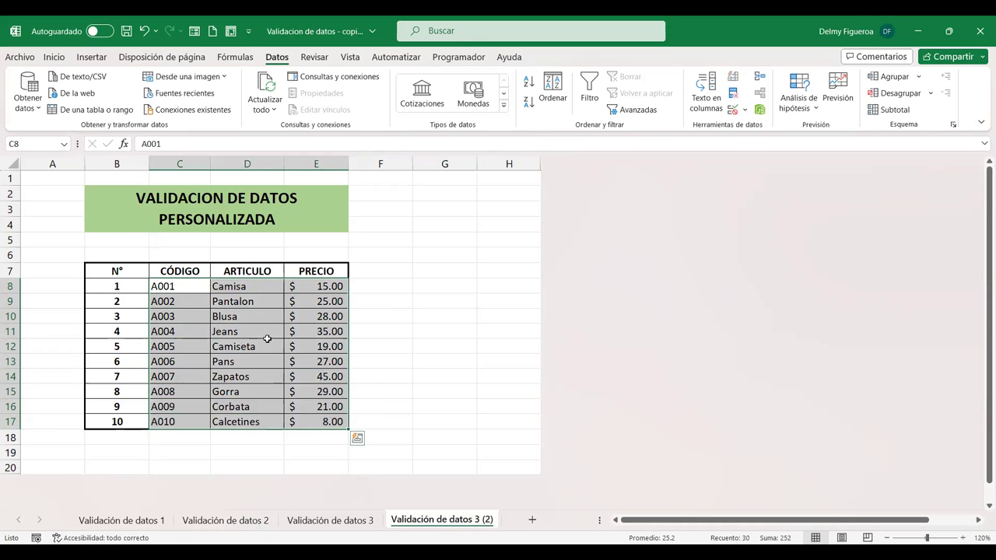
pyautogui.press('Delete')
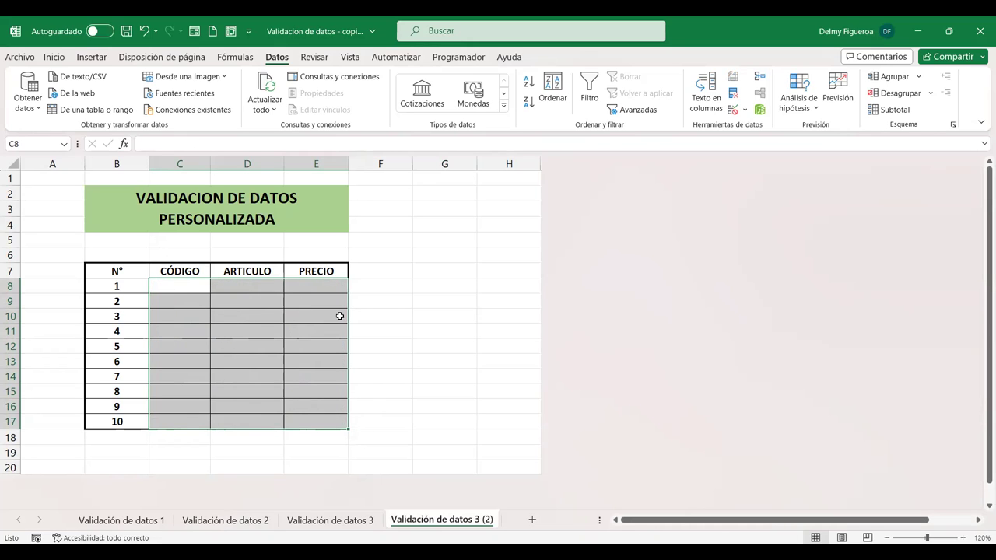
pyautogui.click(187, 285)
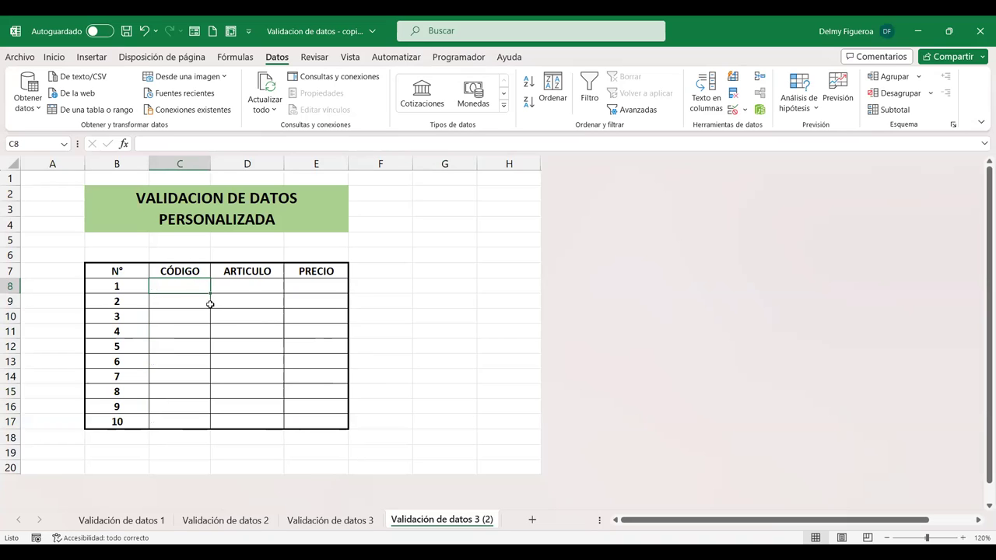
pyautogui.click(259, 284)
pyautogui.click(173, 284)
pyautogui.write('A')
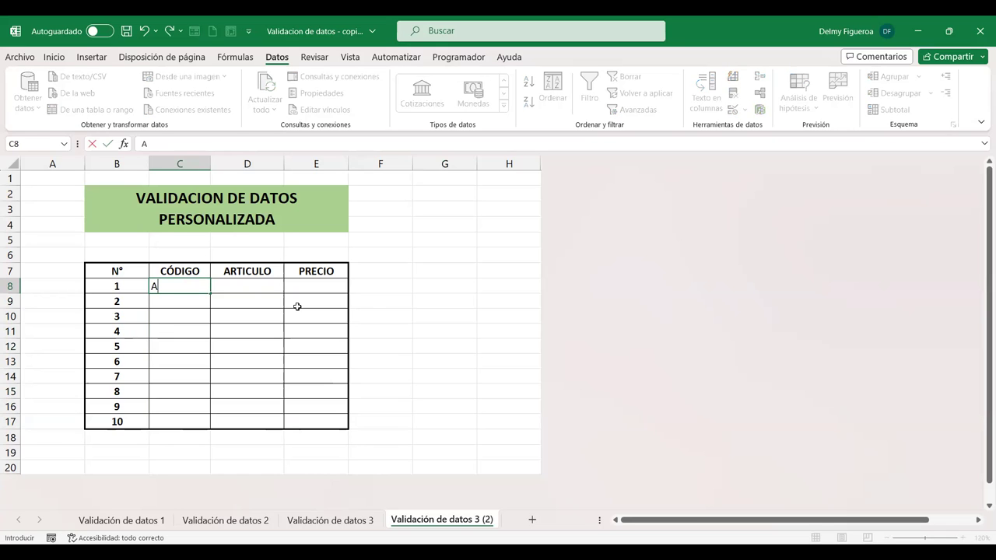
pyautogui.write('001')
pyautogui.press('Tab')
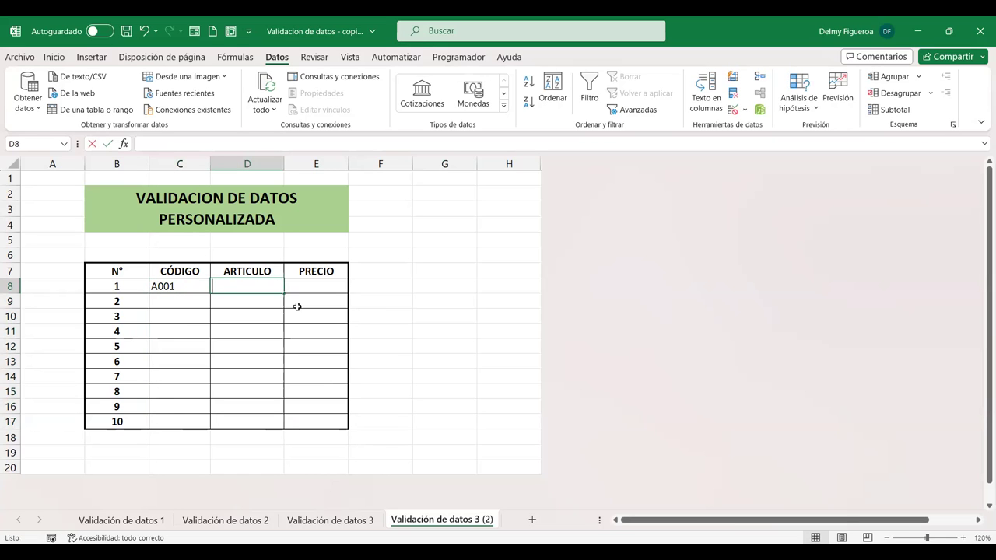
pyautogui.write('Camisa')
pyautogui.press('Tab')
pyautogui.press('Left')
pyautogui.press('Left')
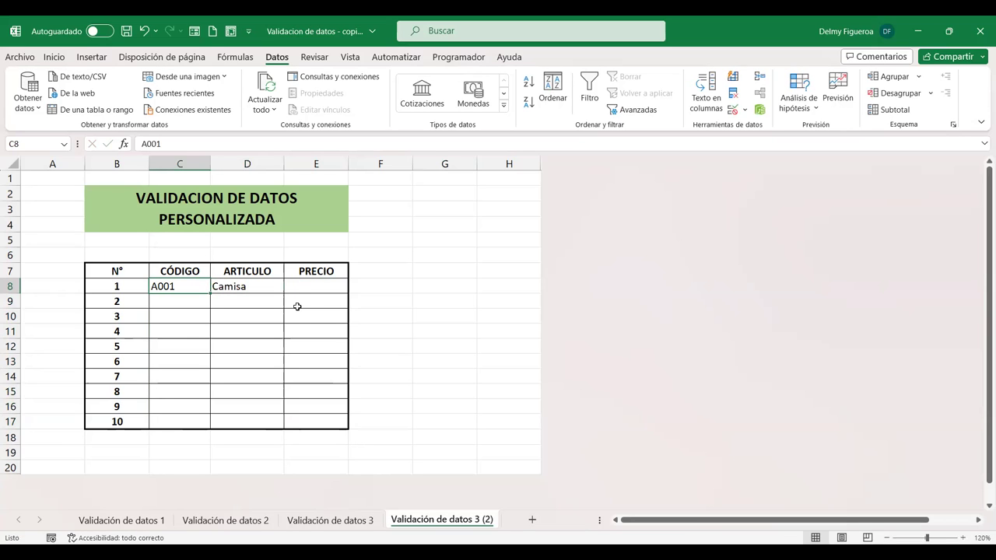
pyautogui.hotkey('shift', 'Right')
pyautogui.press('Delete')
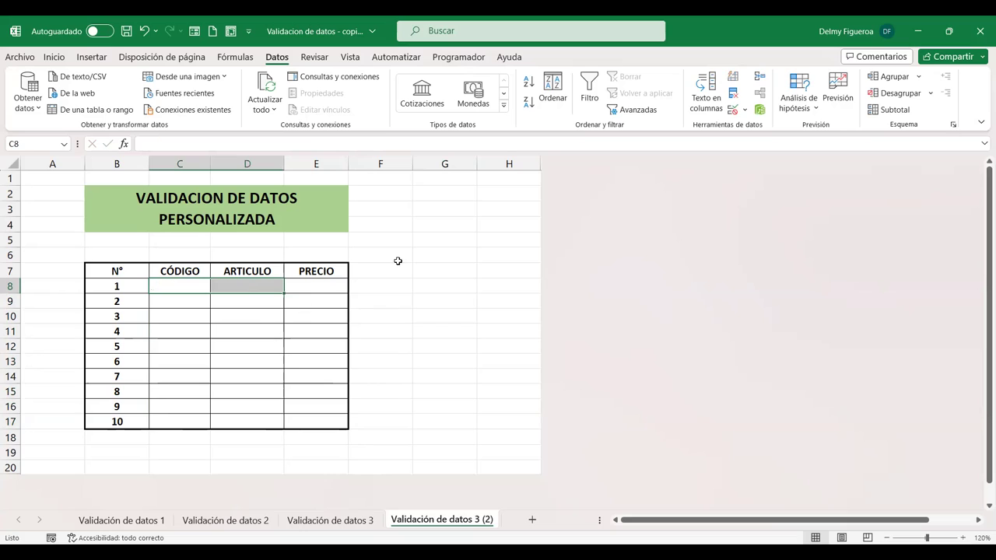
pyautogui.click(397, 261)
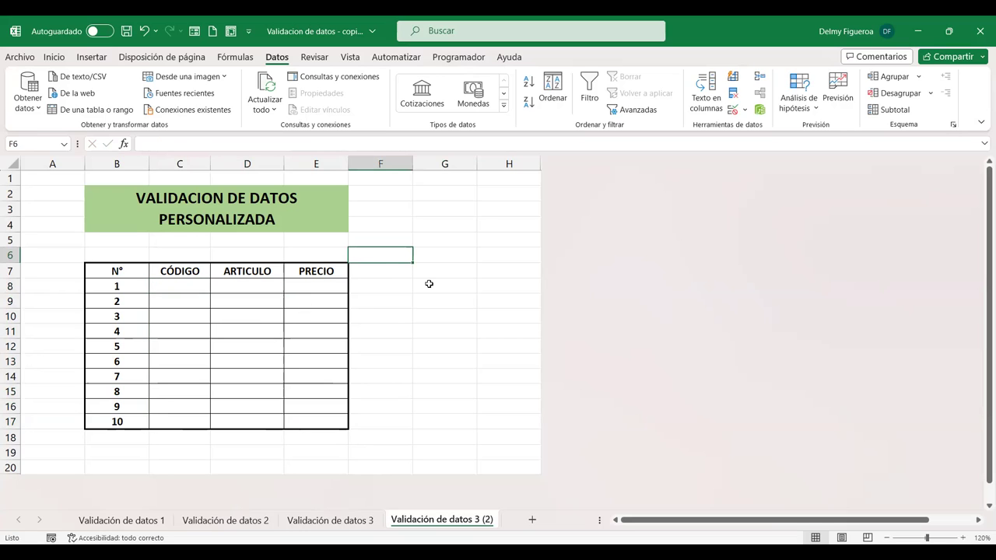
pyautogui.click(429, 284)
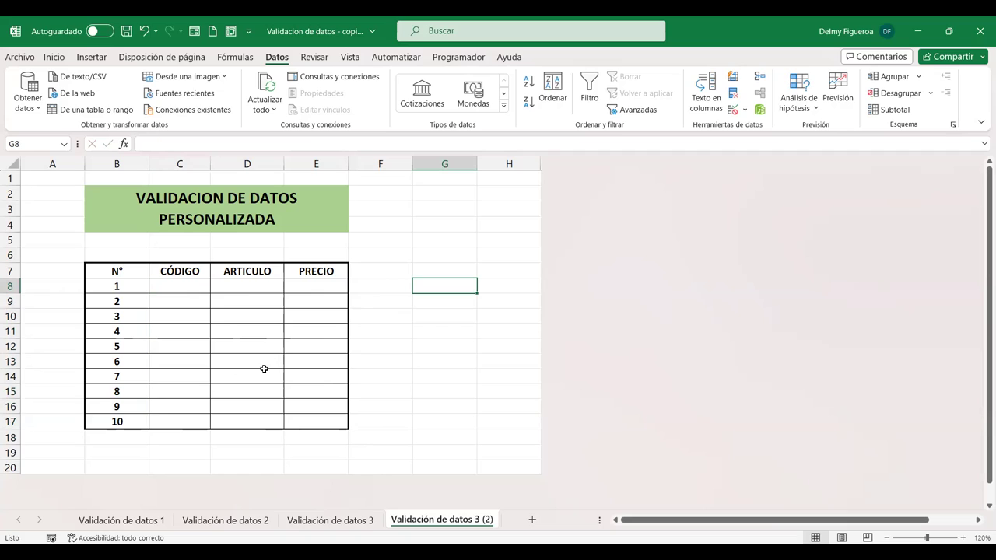
pyautogui.click(247, 345)
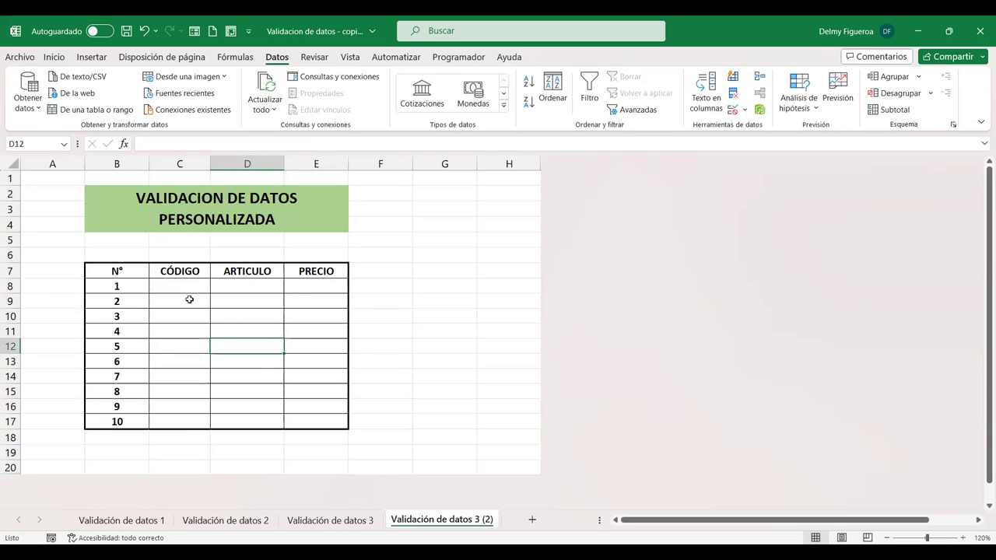
# Start a formula in G8 by typing +cel and inserting the CELDA function.
pyautogui.click(490, 288)
pyautogui.write('+cel')
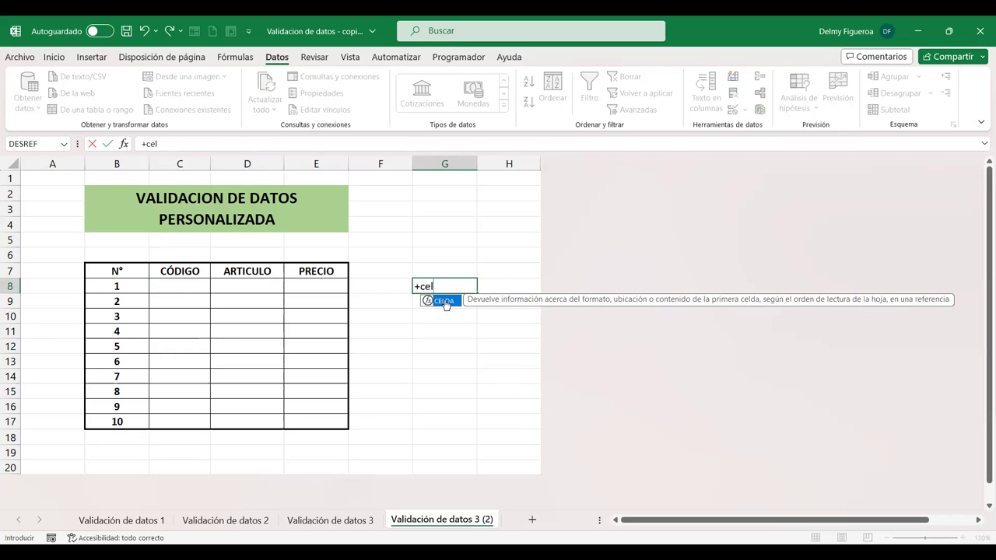
pyautogui.doubleClick(445, 302)
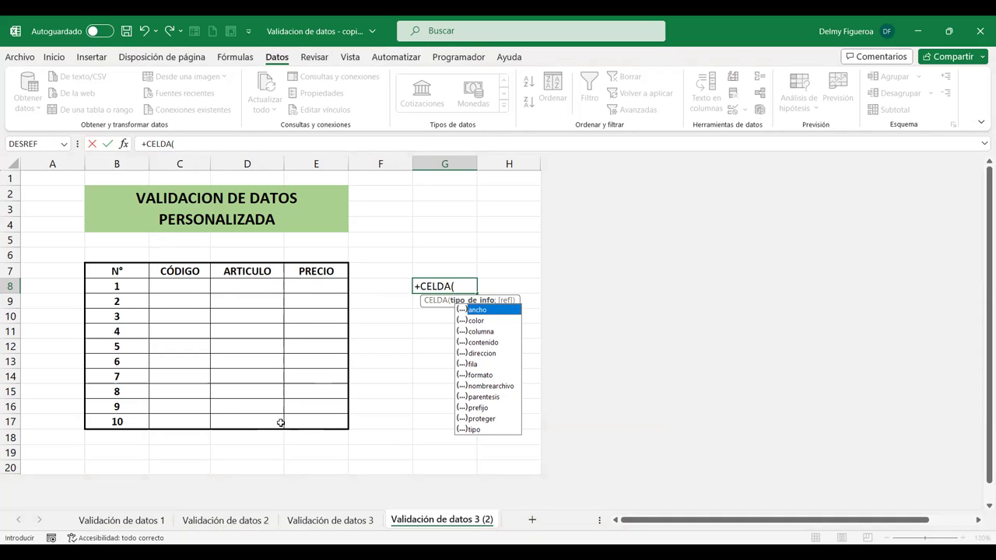
# Complete G8 as +CELDA("contenido";C8)<>"", which returns FALSO for the empty C8.
pyautogui.click(485, 342)
pyautogui.doubleClick(486, 342)
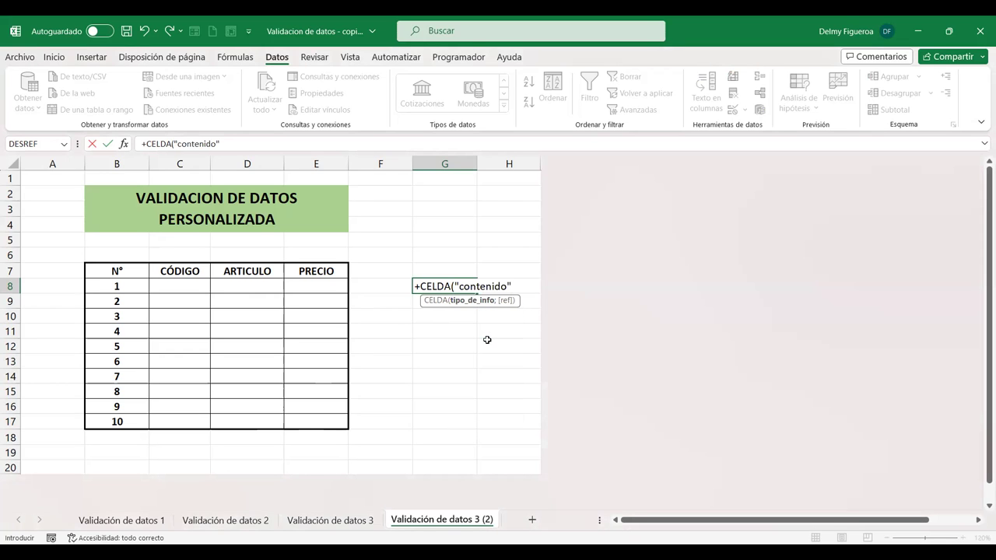
pyautogui.write(';')
pyautogui.click(175, 285)
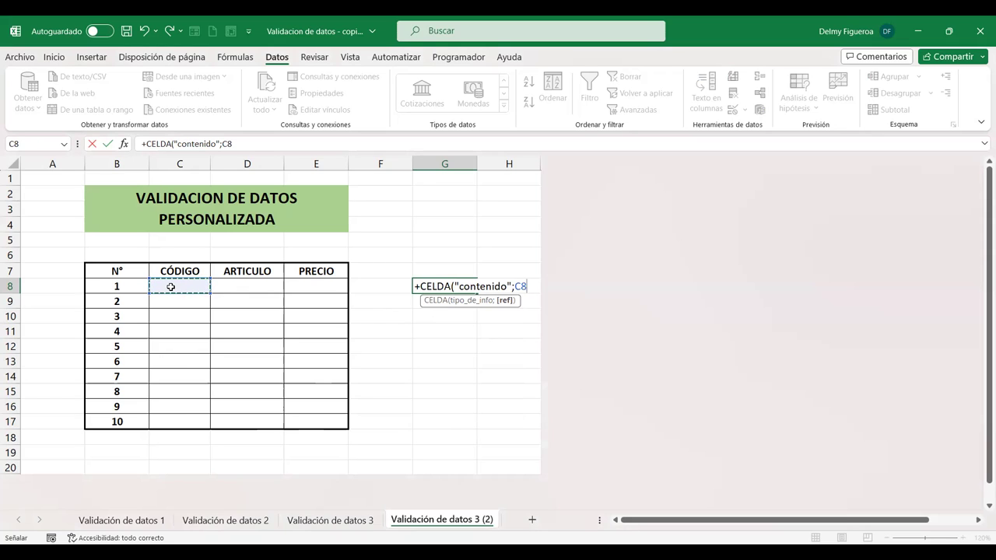
pyautogui.write(')<')
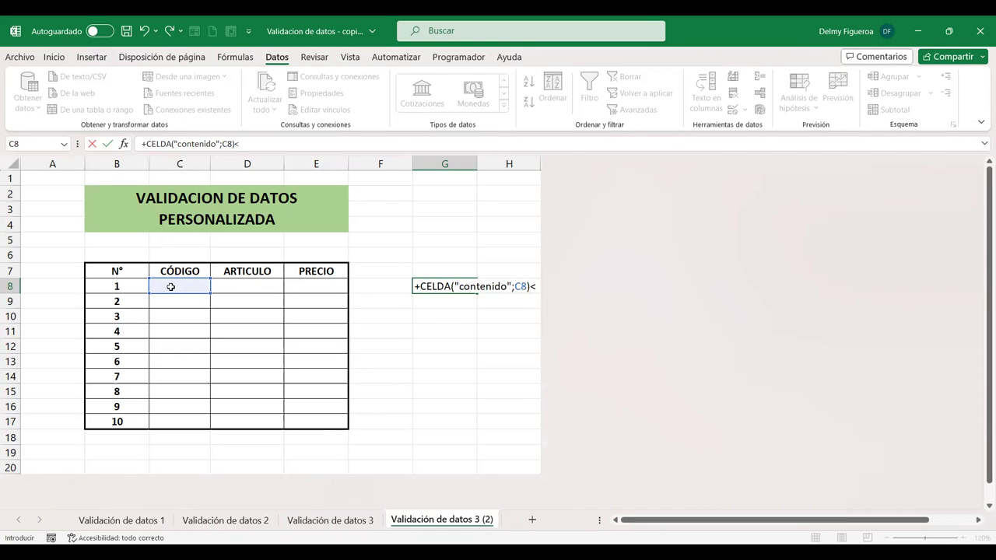
pyautogui.write('>')
pyautogui.press('Return')
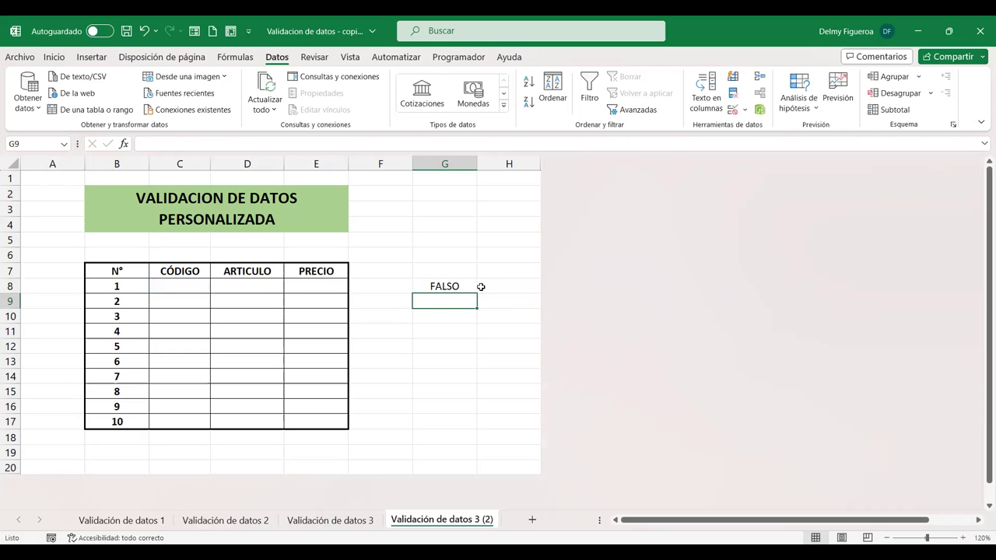
# Unhide the hidden columns to the right of column H so columns I through O show again.
pyautogui.click(463, 283)
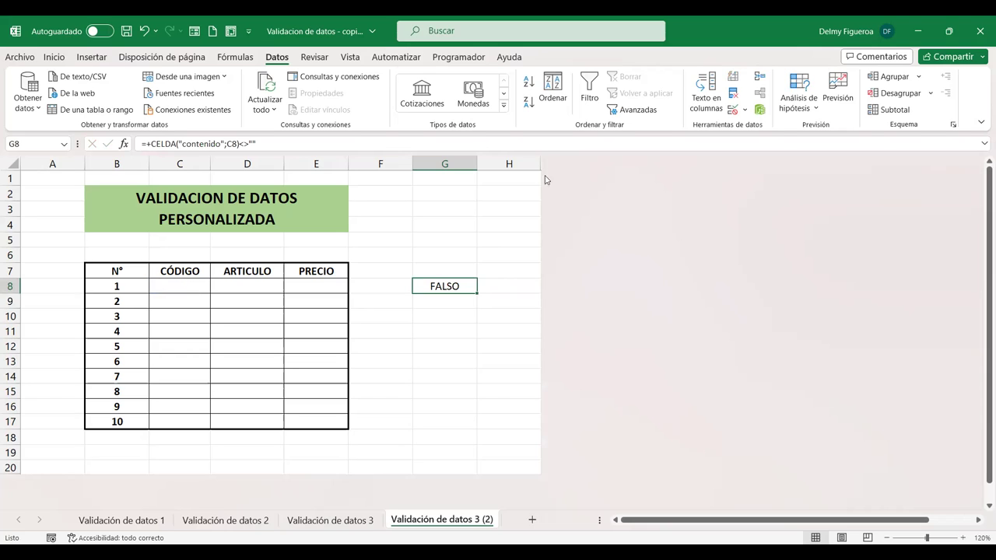
pyautogui.moveTo(532, 154); pyautogui.dragTo(607, 167)
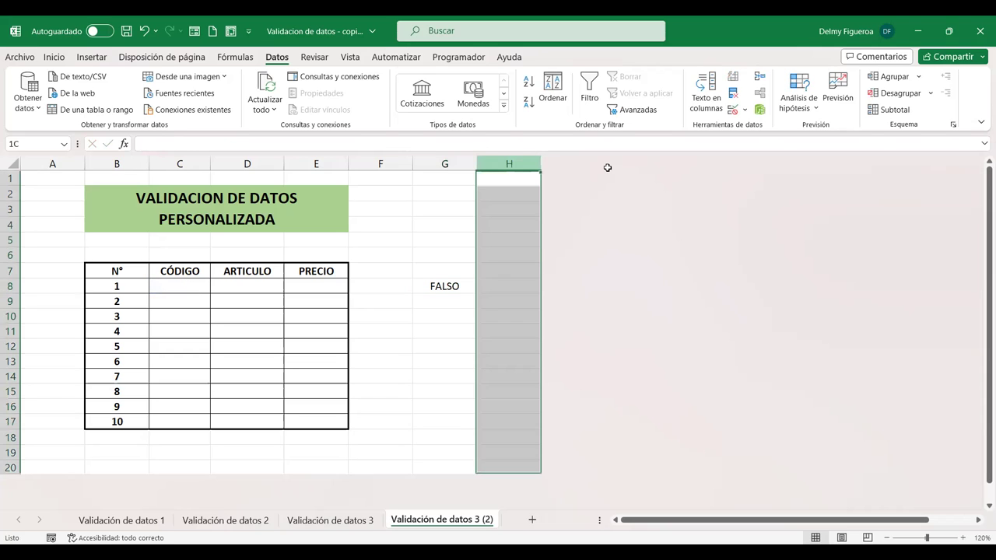
pyautogui.rightClick(529, 163)
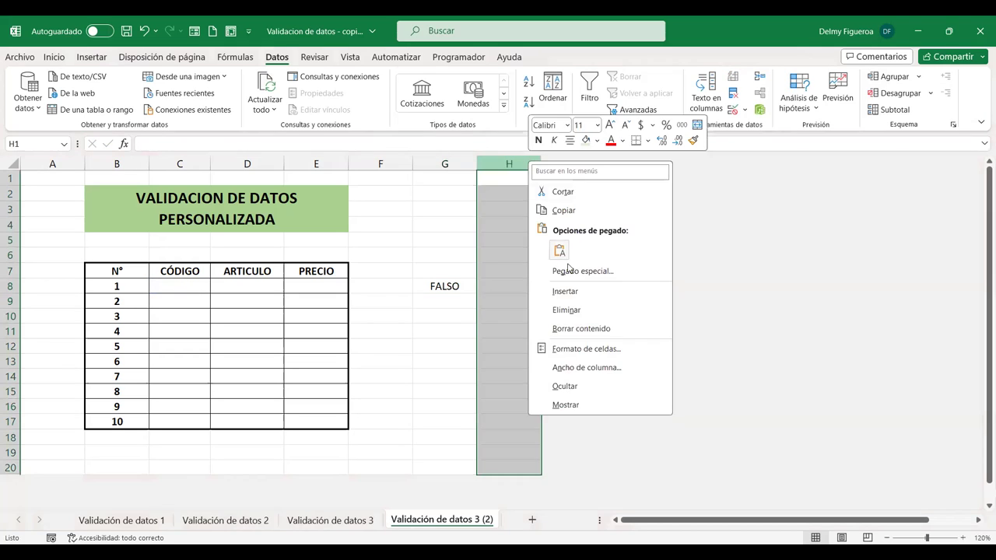
pyautogui.click(589, 406)
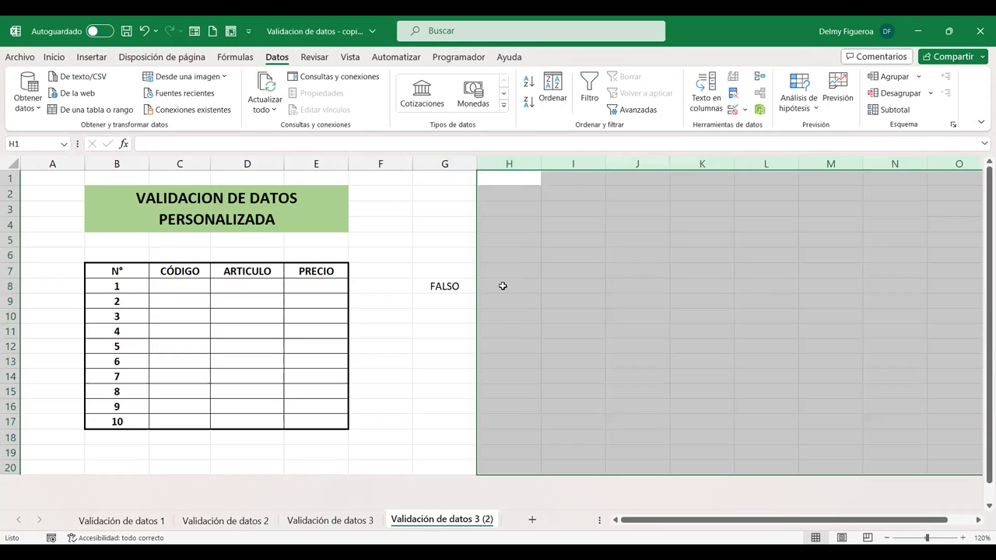
pyautogui.click(503, 285)
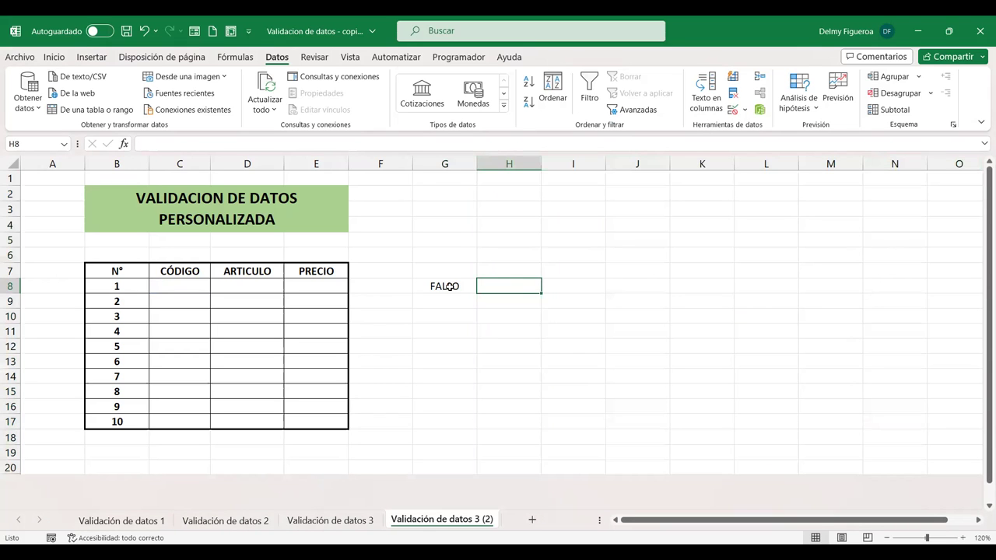
pyautogui.click(187, 285)
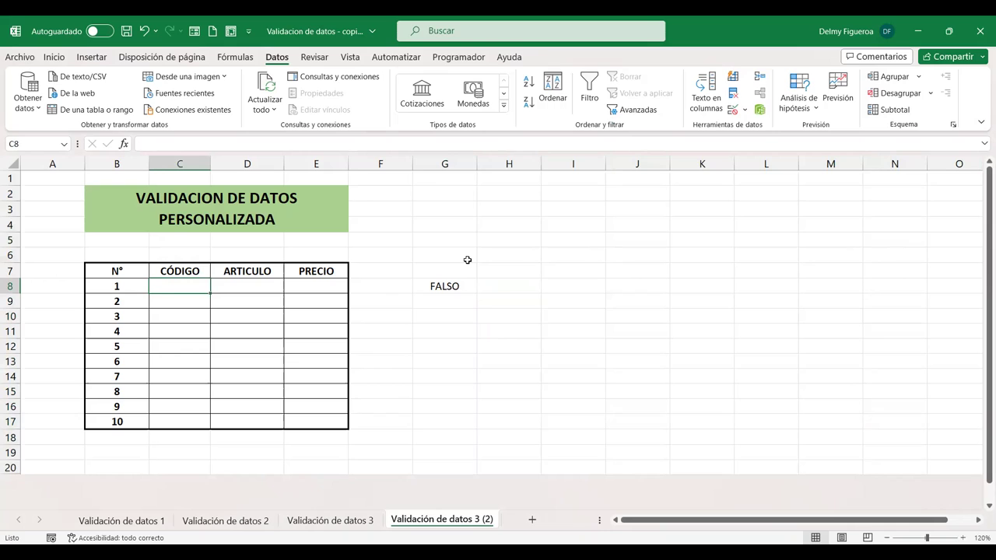
pyautogui.write('1')
pyautogui.press('Tab')
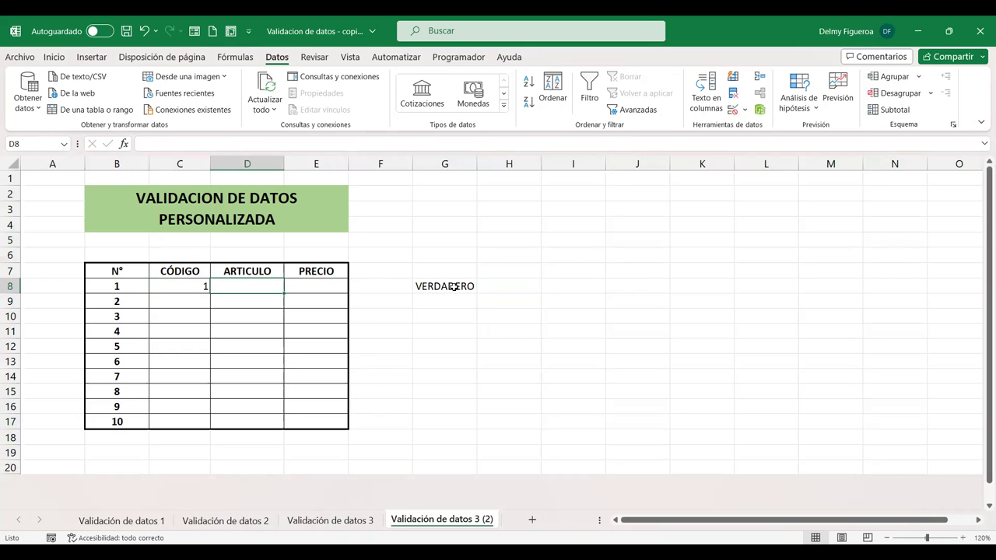
pyautogui.click(454, 286)
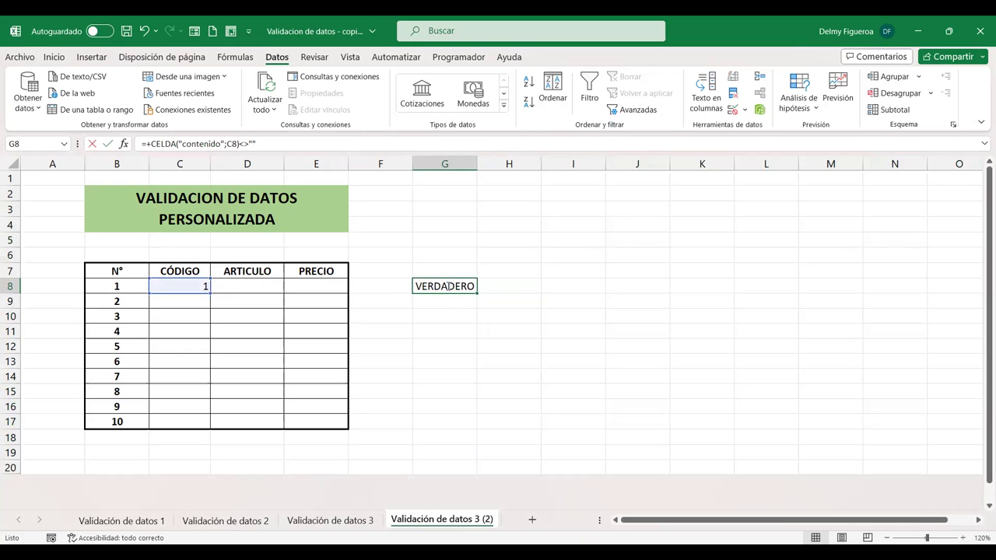
pyautogui.doubleClick(431, 287)
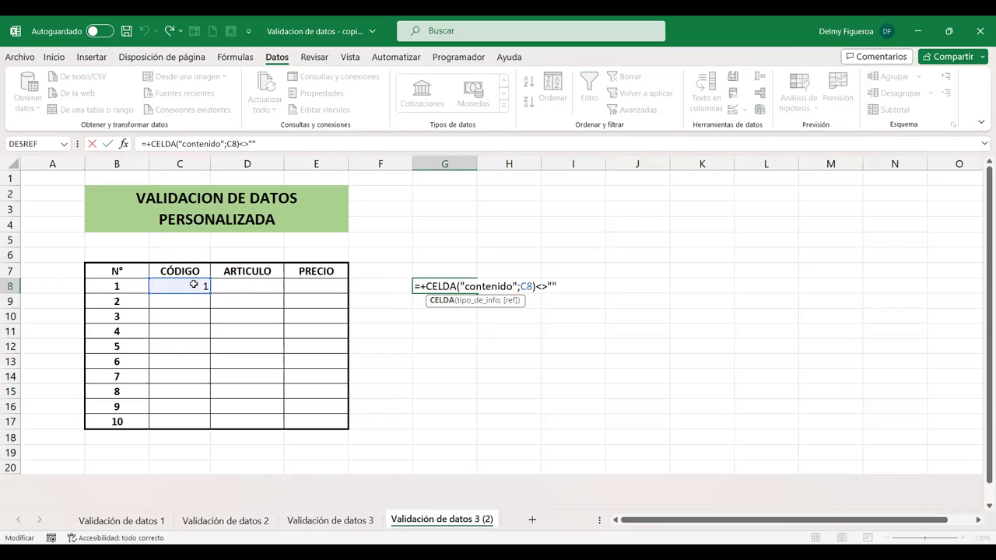
pyautogui.press('Return')
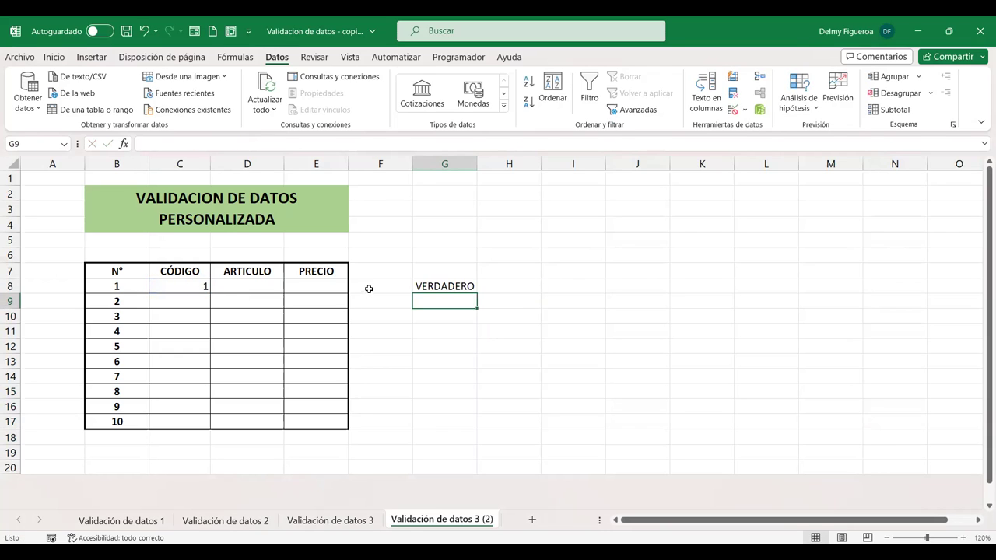
pyautogui.click(188, 284)
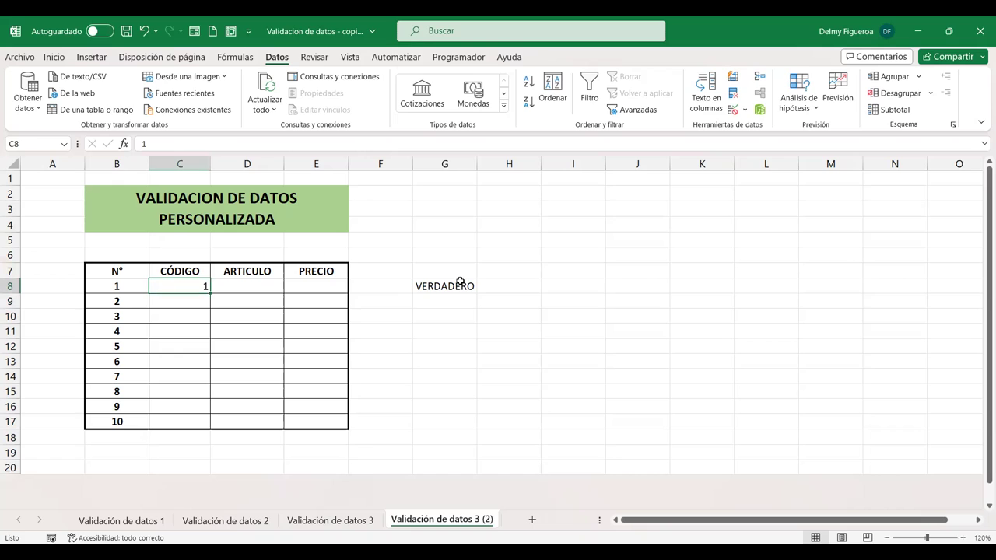
pyautogui.press('Delete')
pyautogui.click(459, 285)
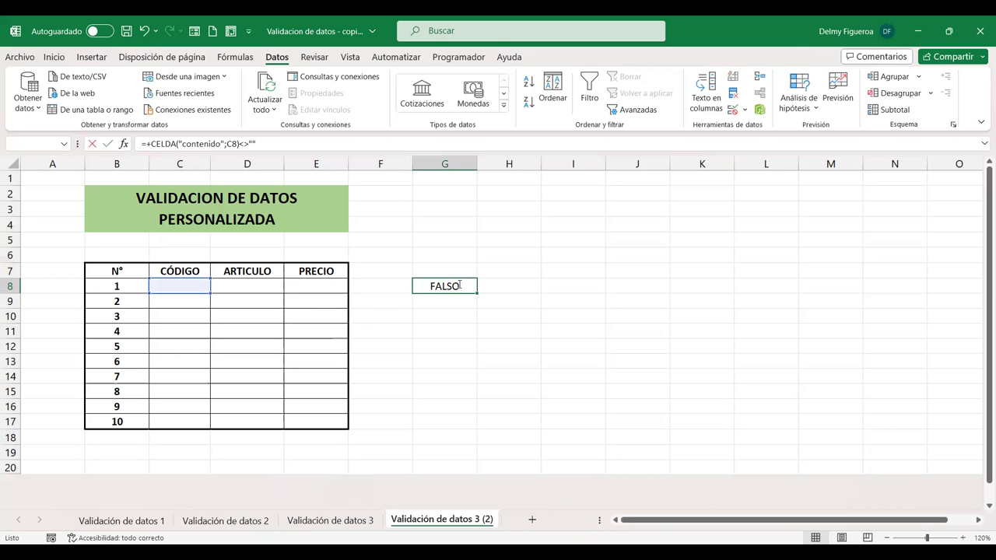
pyautogui.doubleClick(460, 286)
pyautogui.moveTo(426, 286); pyautogui.dragTo(566, 288)
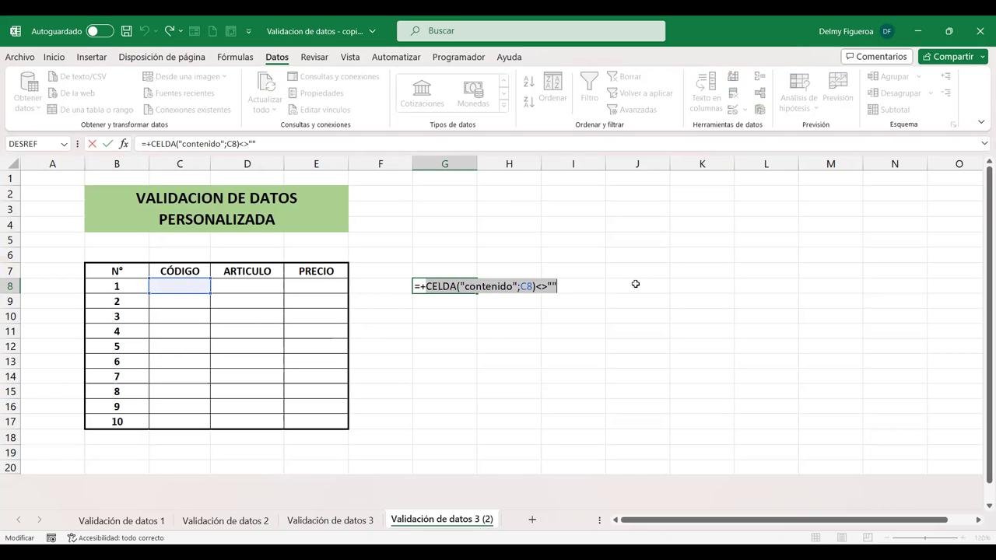
pyautogui.press('Return')
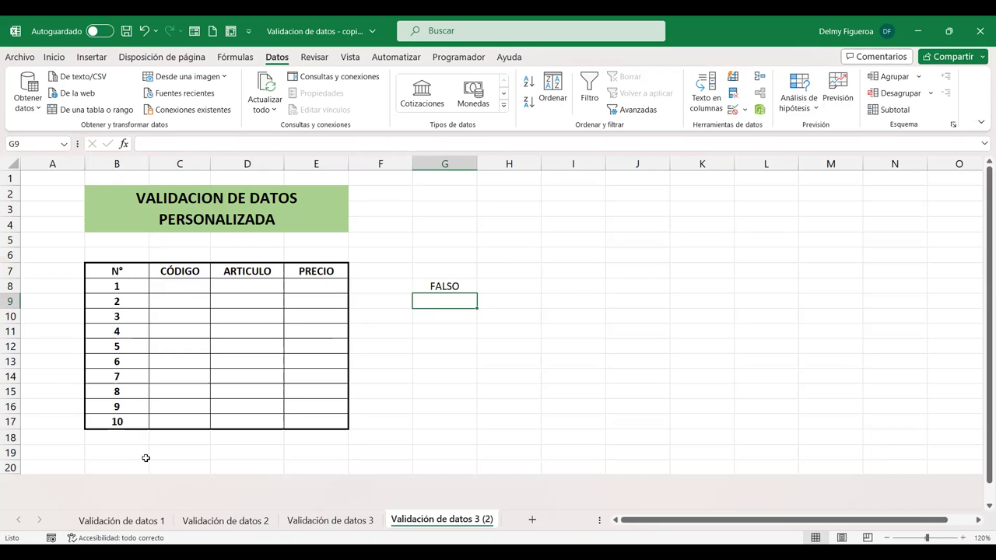
# Select columns C to E and start a Personalizada validation rule without extending existing rules.
pyautogui.click(180, 158)
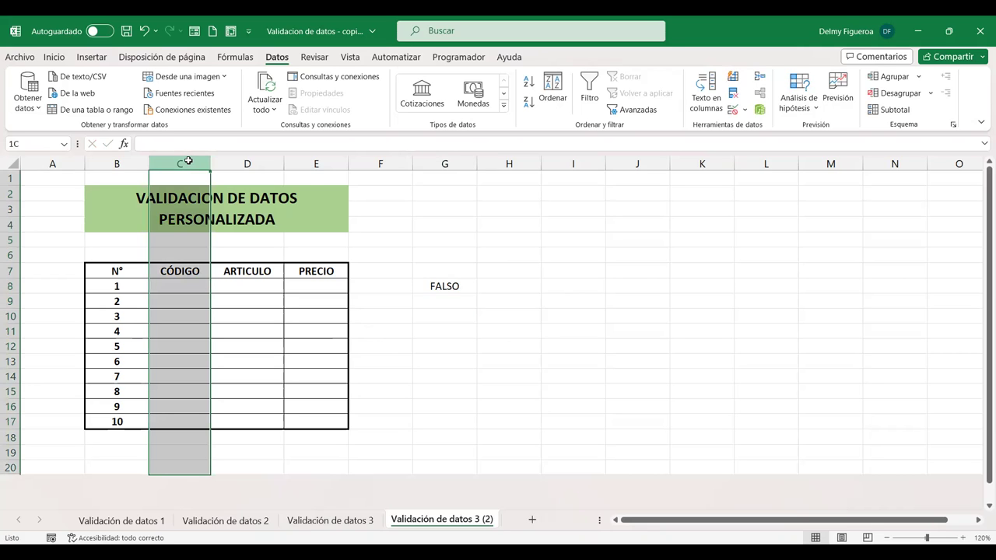
pyautogui.moveTo(311, 177); pyautogui.dragTo(316, 238)
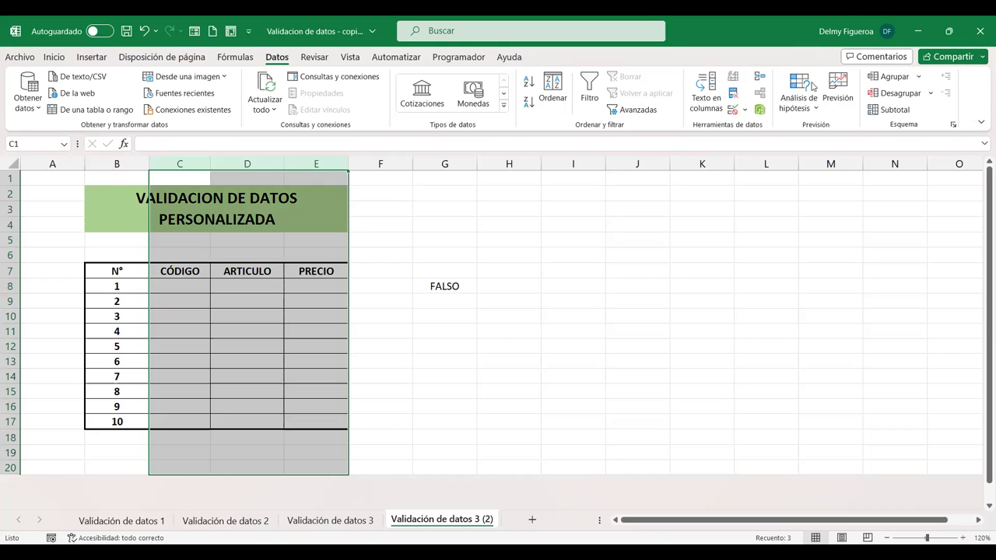
pyautogui.click(733, 113)
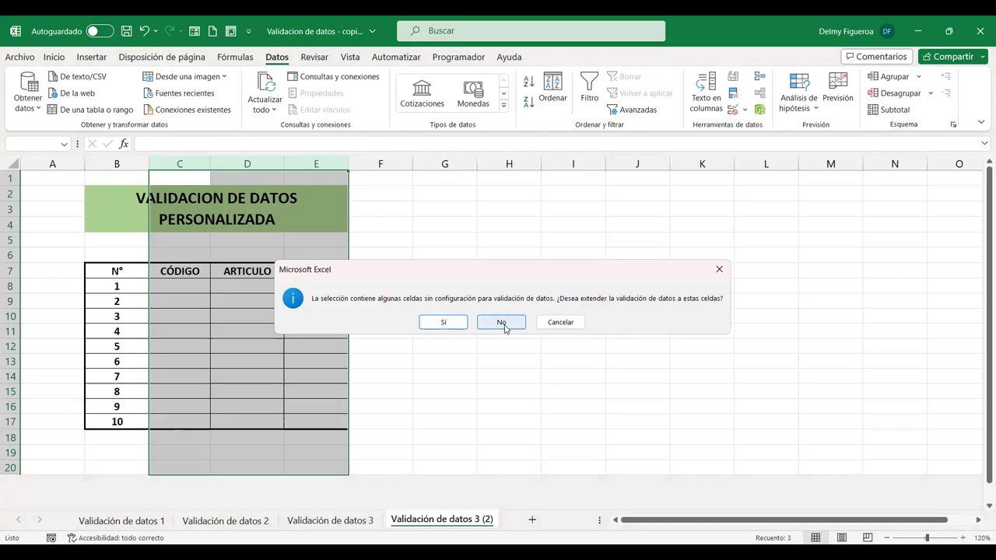
pyautogui.click(502, 323)
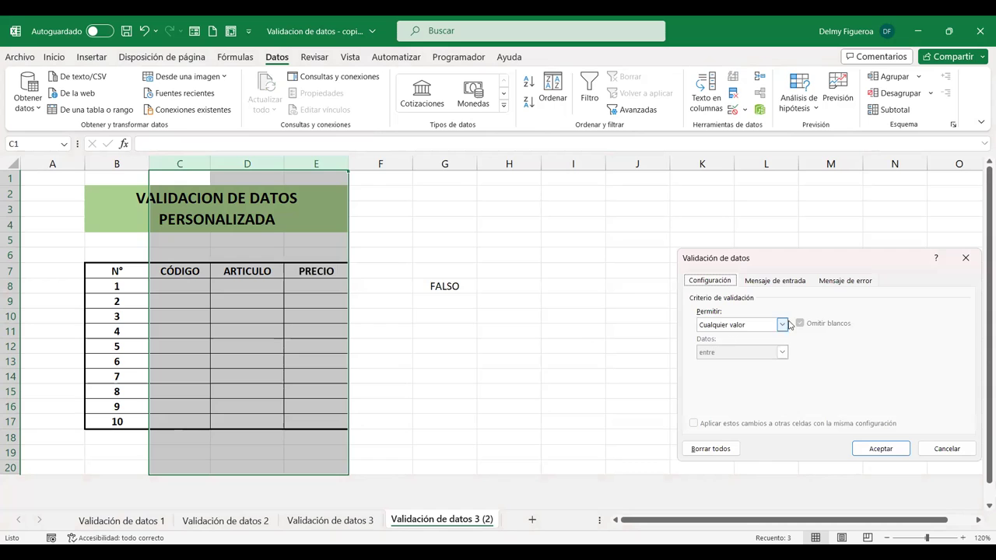
pyautogui.click(782, 327)
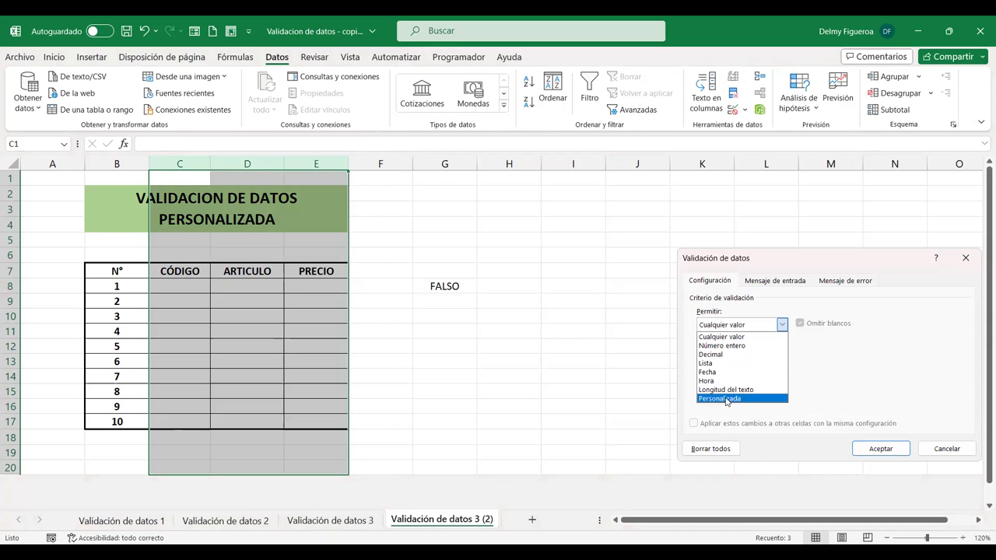
pyautogui.click(731, 397)
# Enter the formula =CELDA("contenido";C:C)<>"" and apply the custom rule.
pyautogui.click(733, 379)
pyautogui.write('=CELDA("contenido";C8)<>""')
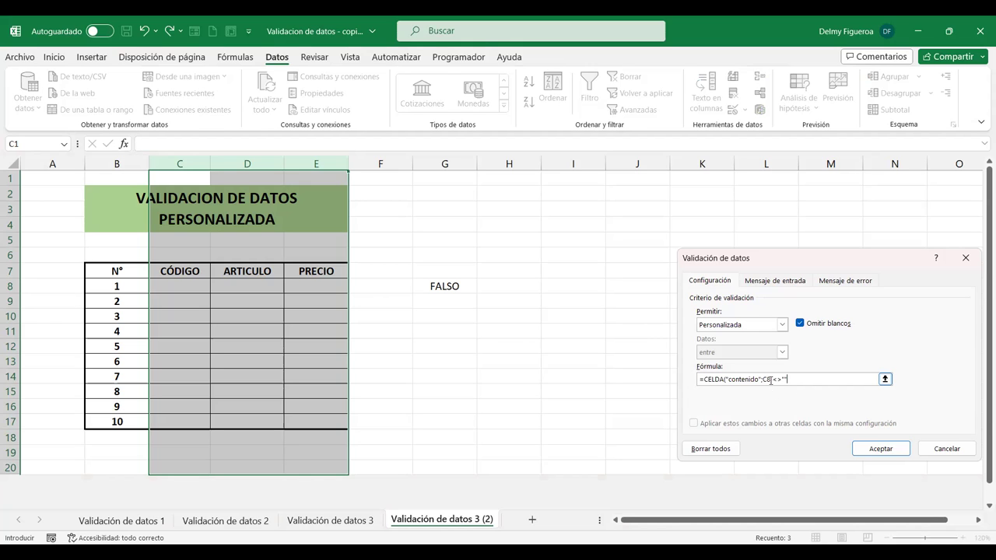
pyautogui.click(766, 378)
pyautogui.press('Delete')
pyautogui.press('Delete')
pyautogui.write(':c')
pyautogui.press('BackSpace')
pyautogui.write('C)')
pyautogui.click(895, 452)
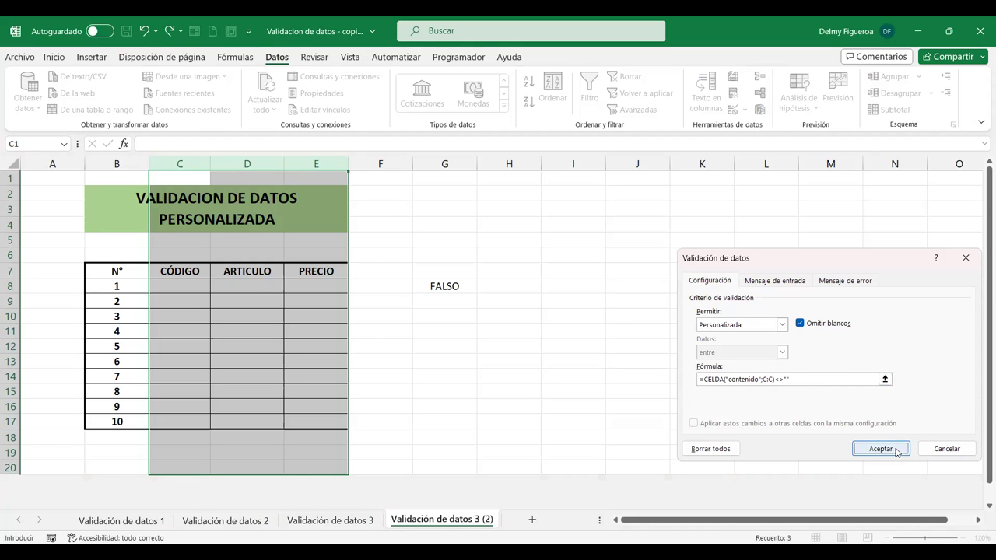
pyautogui.click(249, 286)
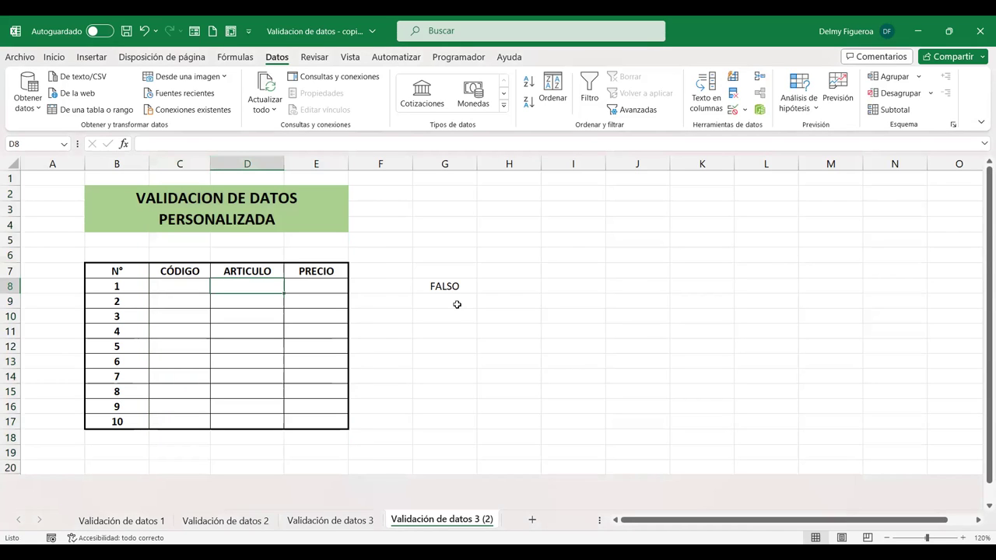
# Enter A in C8, see it rejected, and cancel so C8 stays empty.
pyautogui.press('Left')
pyautogui.write('A')
pyautogui.press('Return')
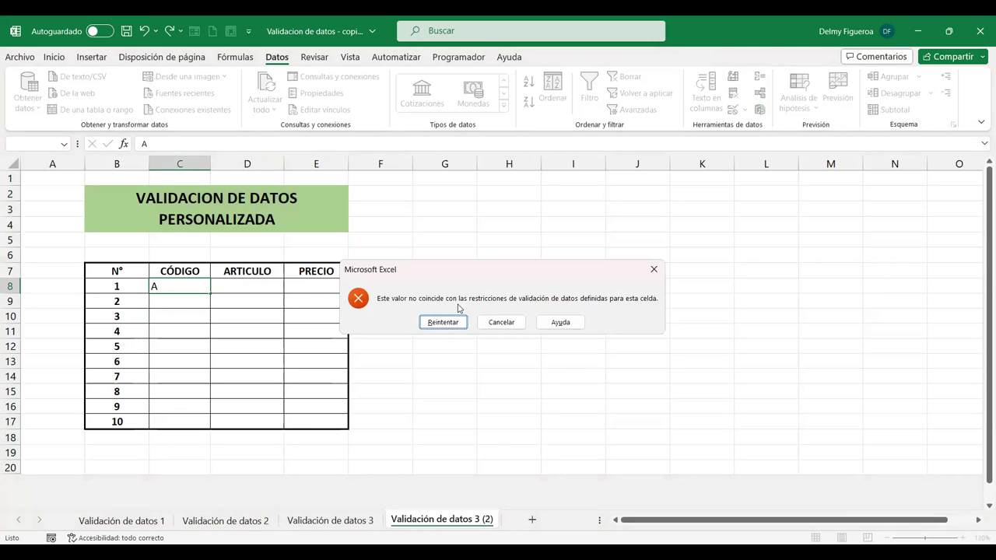
pyautogui.press('Return')
pyautogui.write('=')
pyautogui.press('Right')
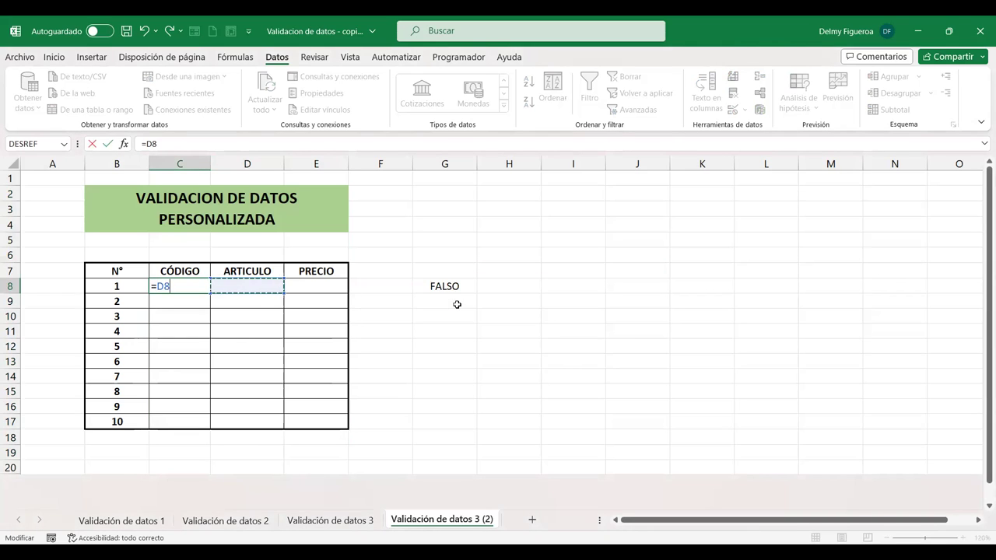
pyautogui.press('Escape')
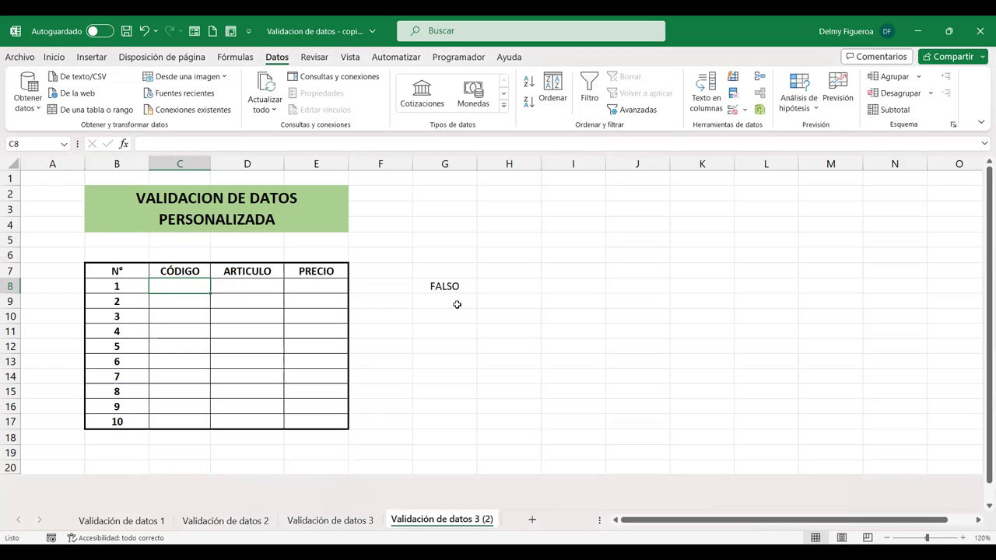
pyautogui.click(189, 158)
pyautogui.moveTo(189, 158); pyautogui.dragTo(338, 173)
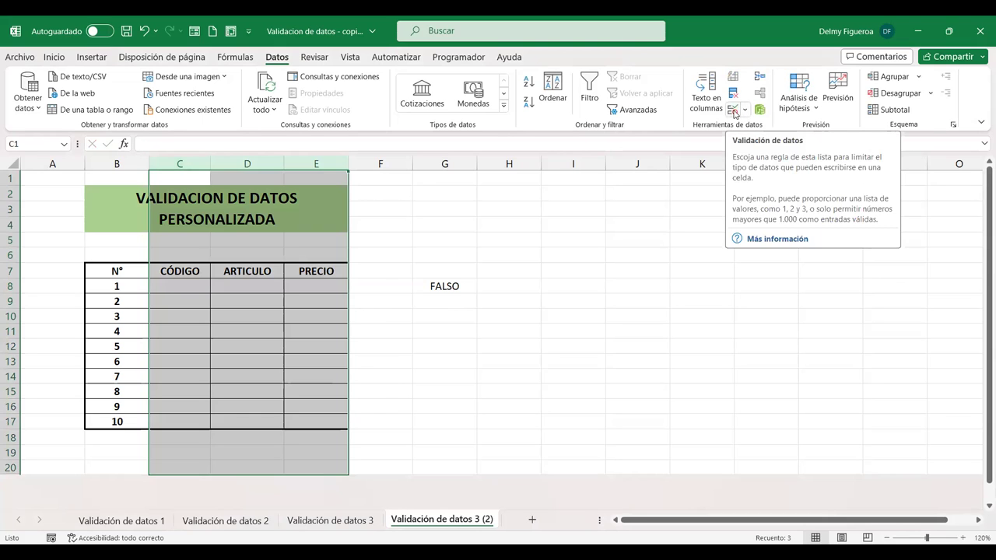
# Change the C–E validation formula's C:C reference to C7, giving =CELDA("contenido";C7)<>"".
pyautogui.click(734, 114)
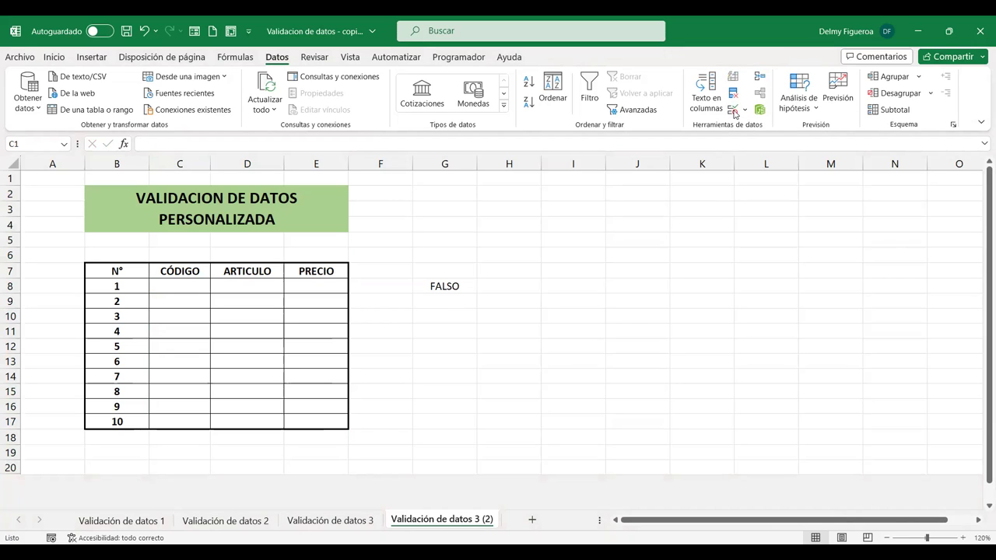
pyautogui.hotkey('ctrl', 'space')
pyautogui.hotkey('shift', 'Right')
pyautogui.hotkey('shift', 'Right')
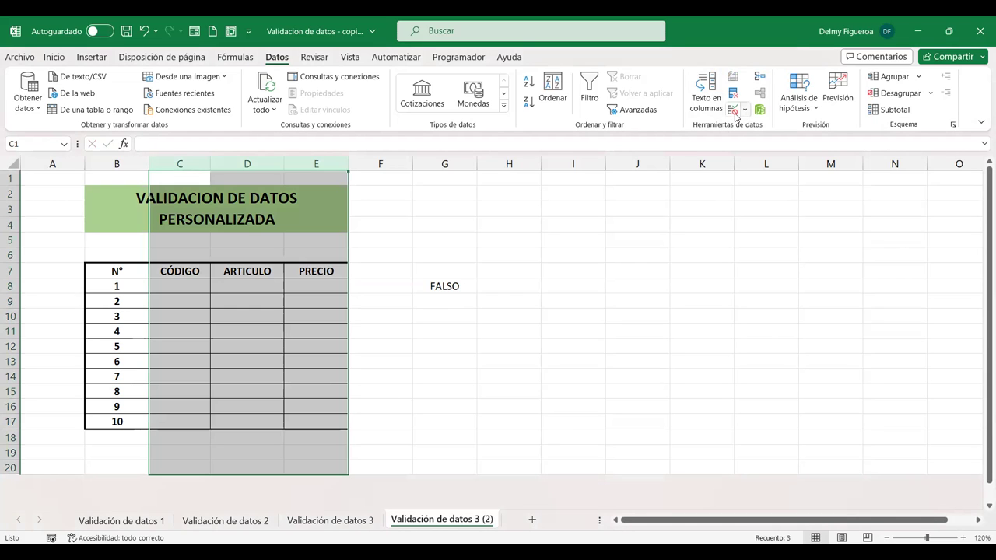
pyautogui.click(732, 111)
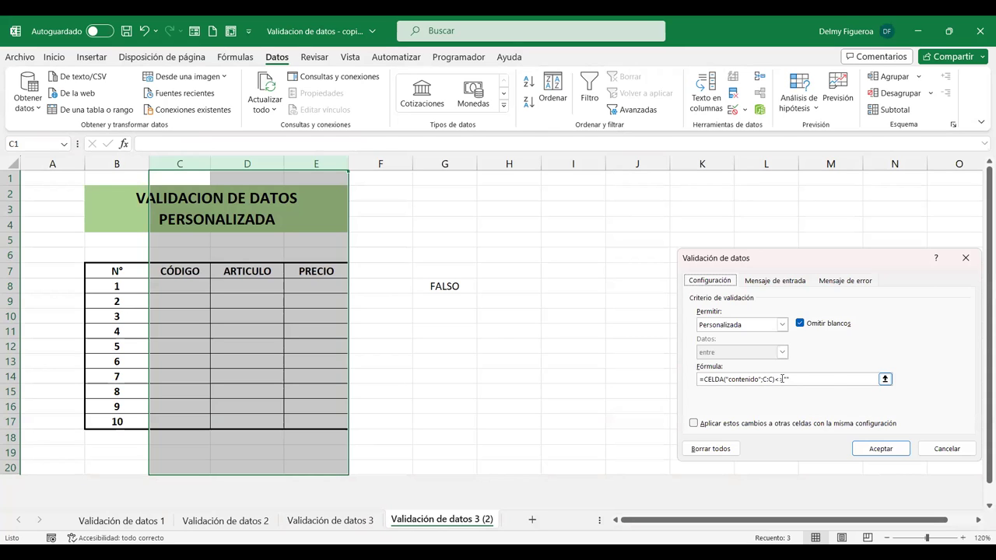
pyautogui.click(937, 450)
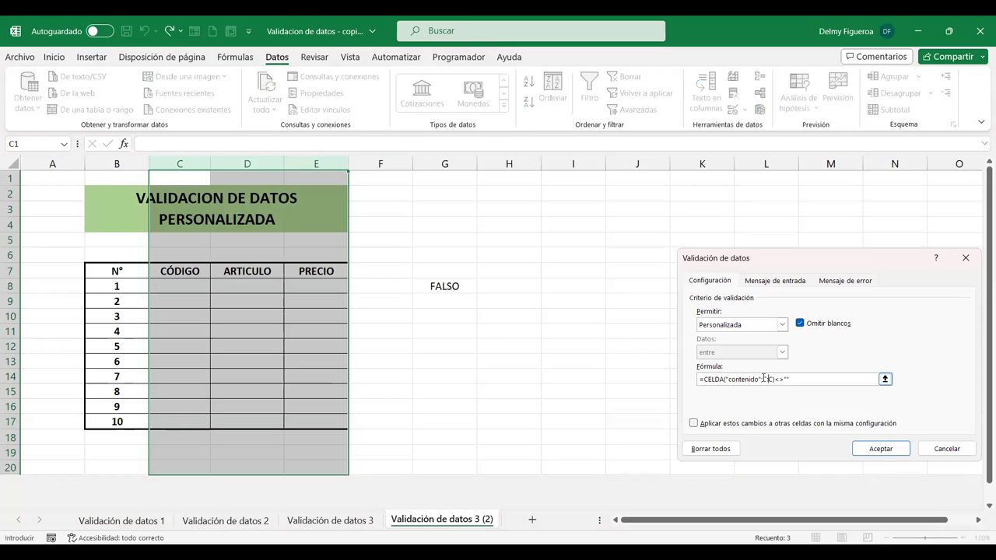
pyautogui.press('Delete')
pyautogui.press('Delete')
pyautogui.press('Delete')
pyautogui.click(180, 269)
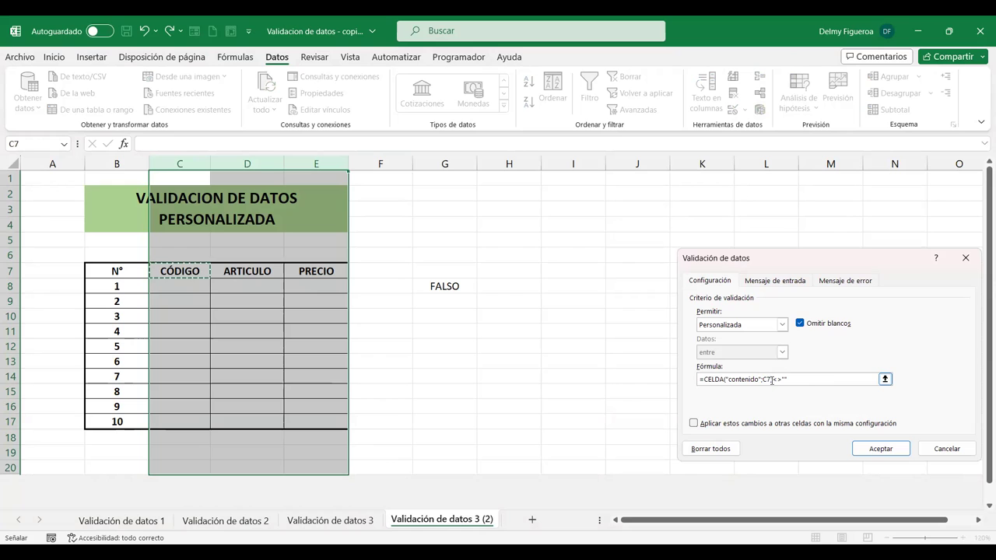
pyautogui.click(873, 450)
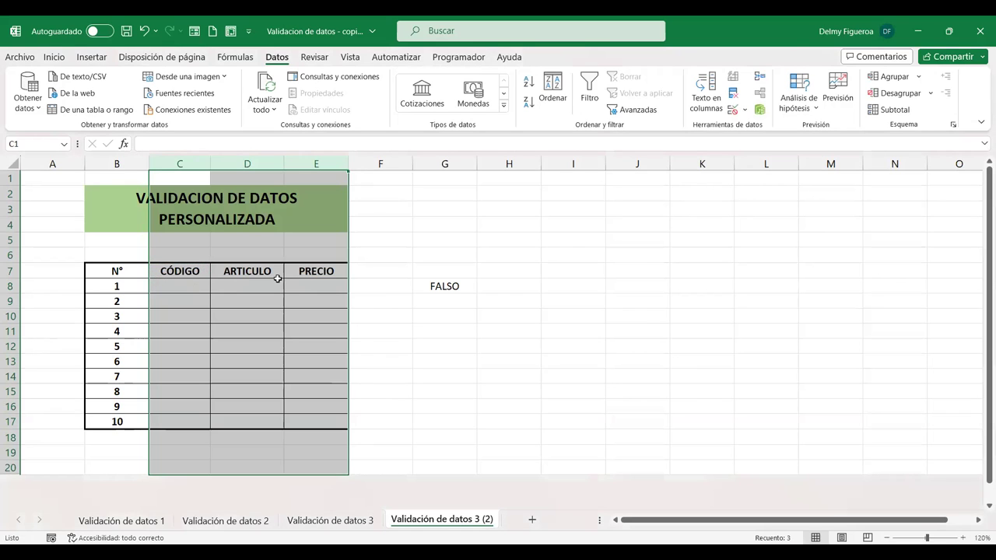
pyautogui.click(179, 286)
pyautogui.write('A')
pyautogui.press('Return')
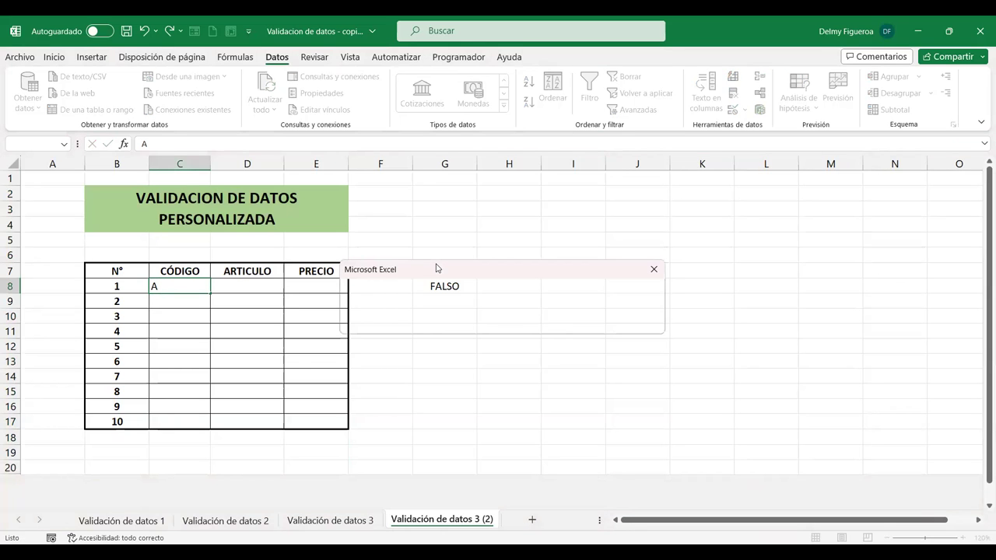
pyautogui.press('Return')
pyautogui.write('=')
pyautogui.press('Right')
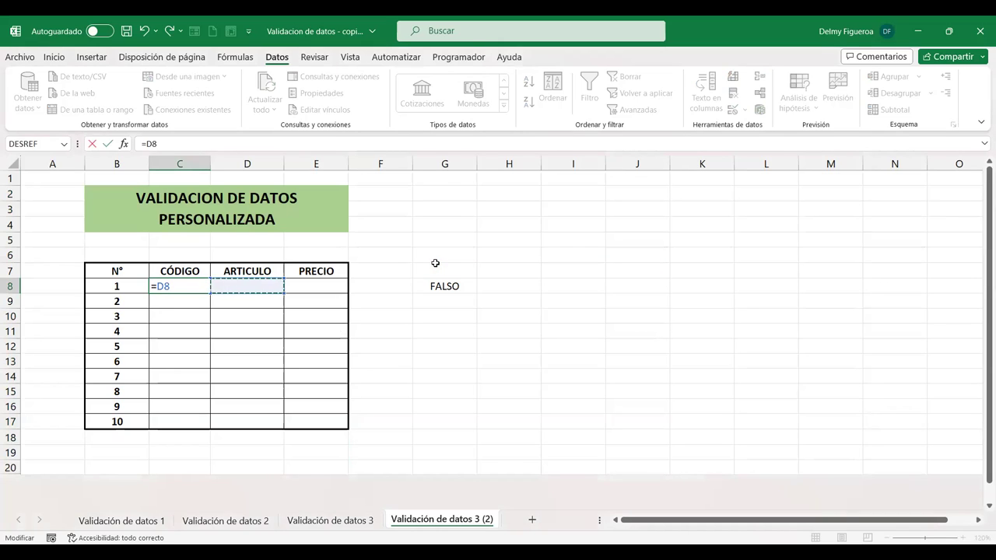
pyautogui.press('Escape')
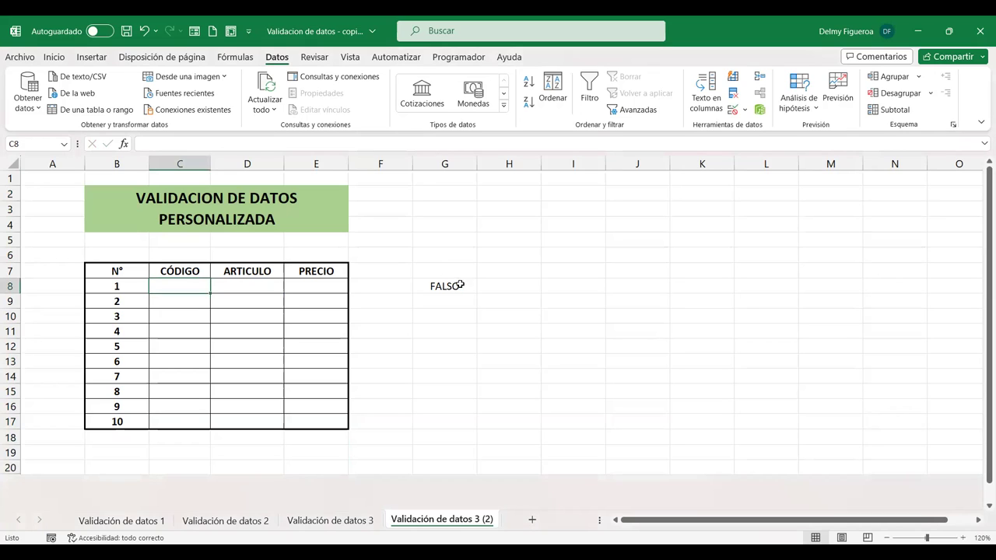
pyautogui.click(455, 285)
pyautogui.press('F2')
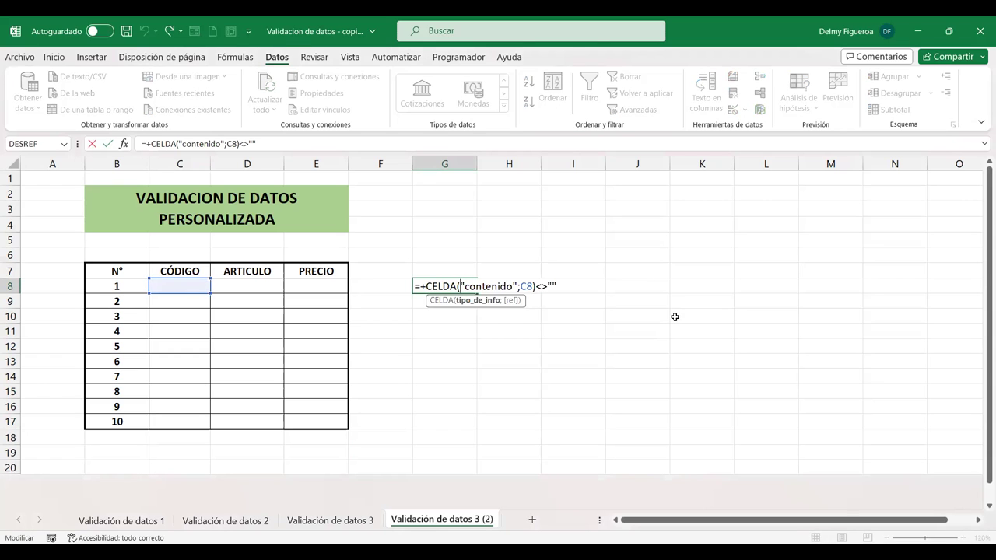
pyautogui.press('Return')
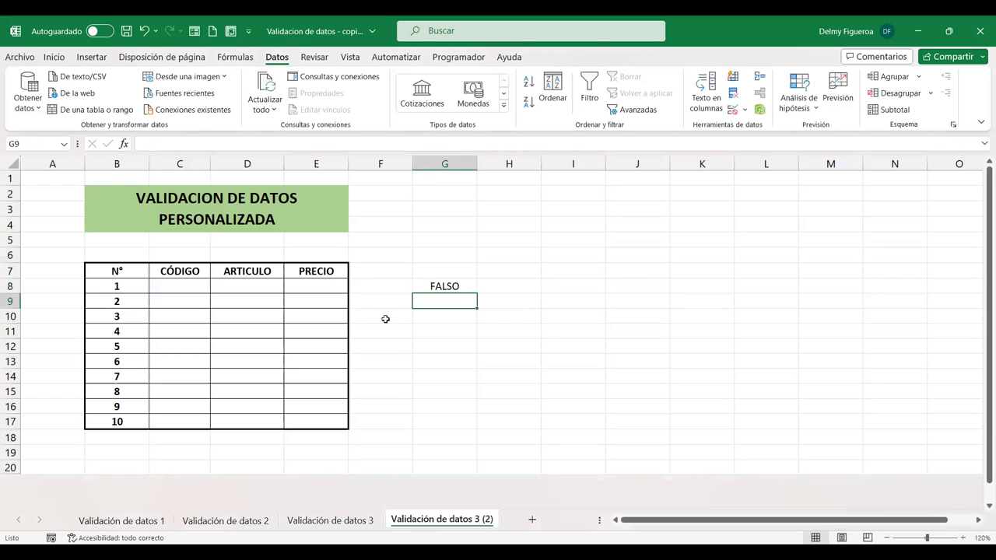
pyautogui.click(234, 286)
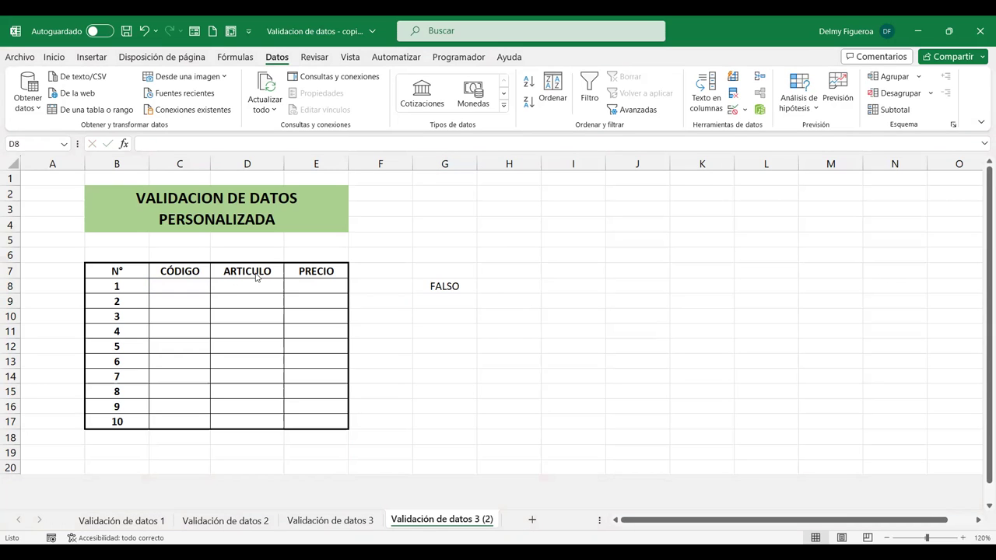
# Convert B7:E17 into a table with headers using Ctrl+T.
pyautogui.click(239, 285)
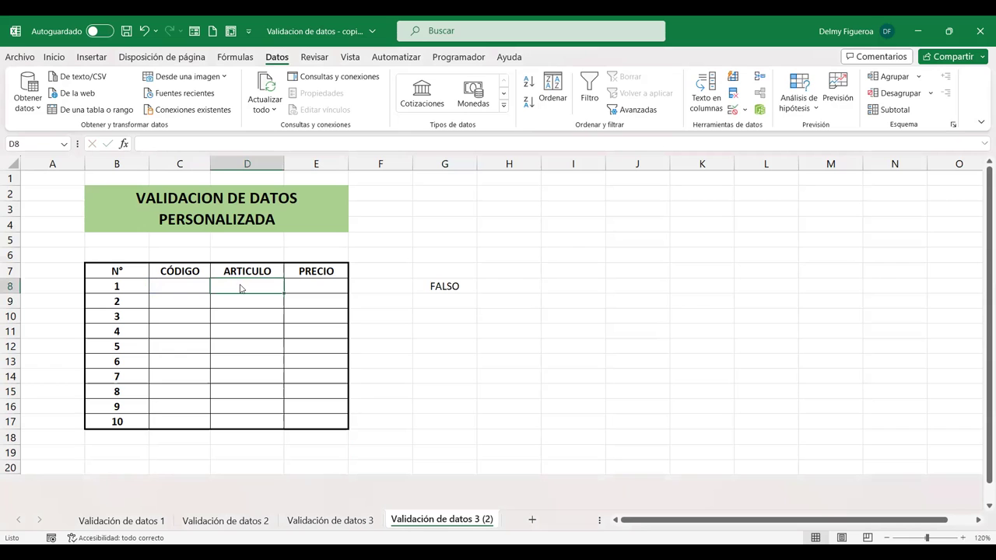
pyautogui.hotkey('ctrl', 't')
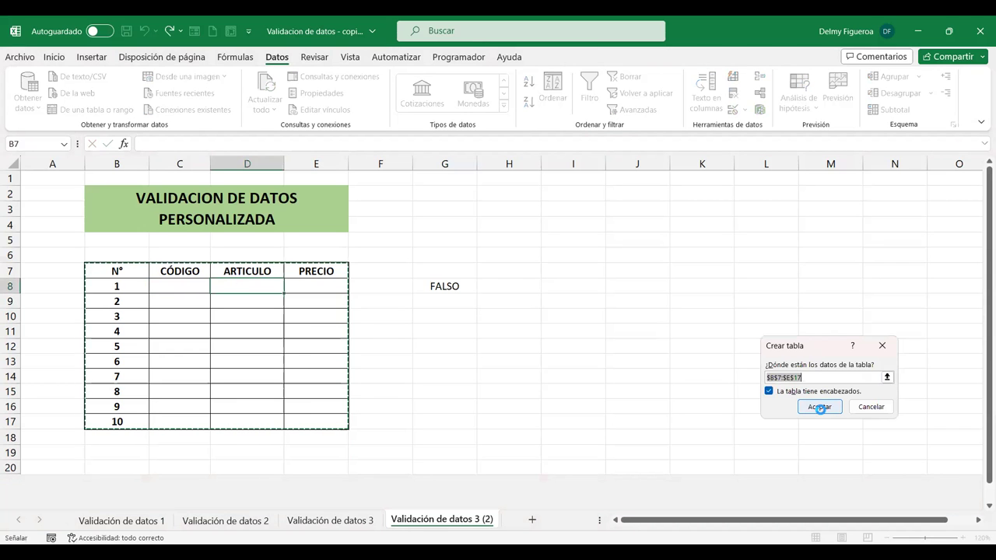
pyautogui.click(819, 408)
pyautogui.click(197, 287)
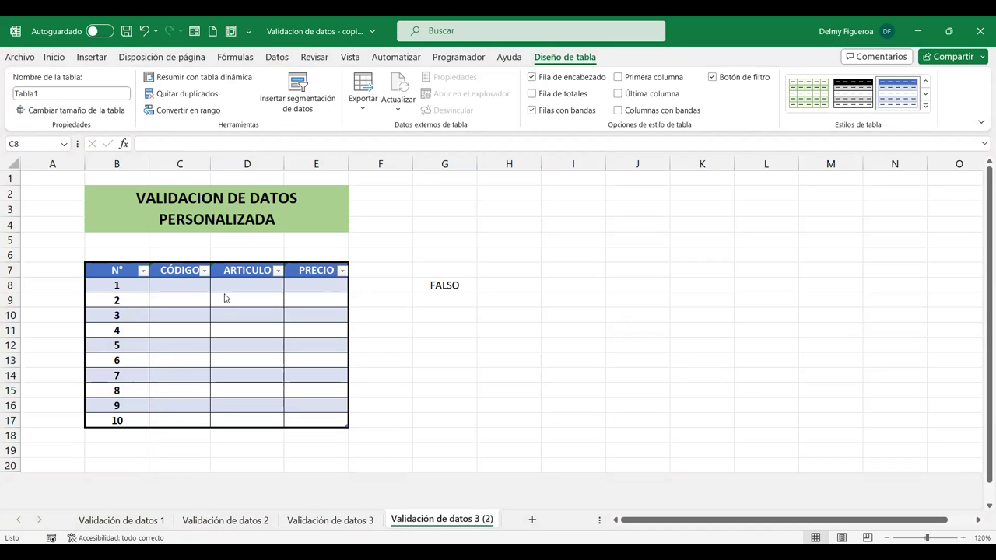
pyautogui.click(171, 284)
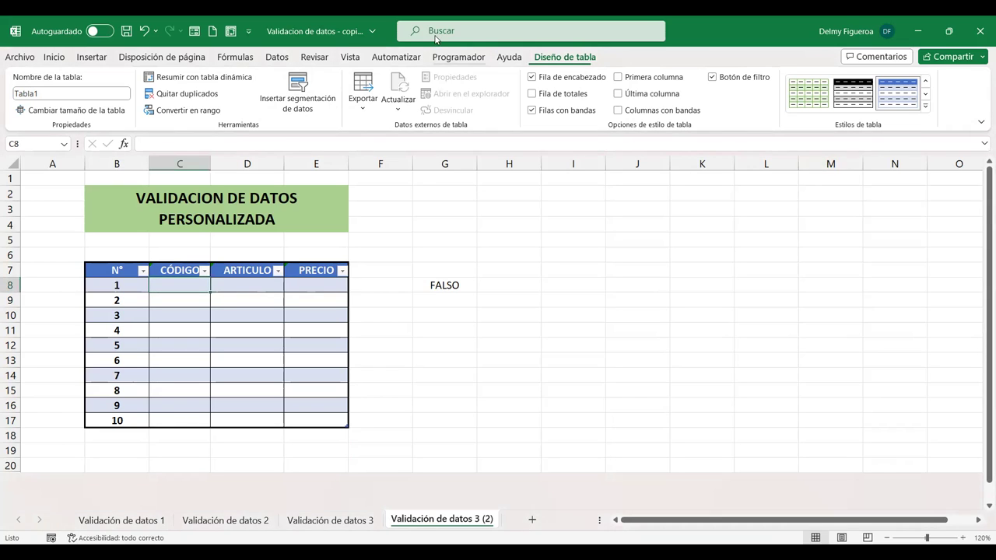
# Fix the validation formula's reference to point at C7 and confirm the CELDA rule.
pyautogui.click(277, 57)
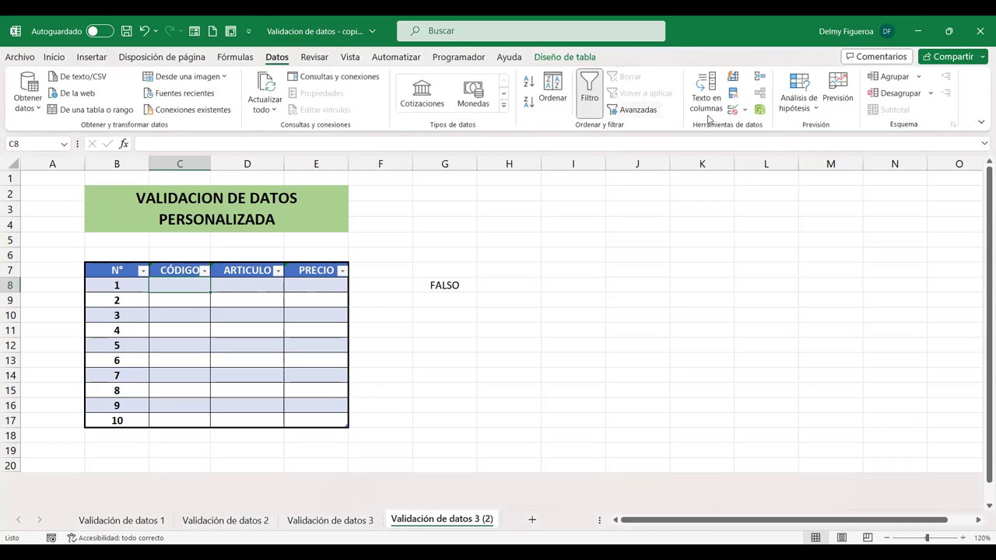
pyautogui.click(731, 112)
pyautogui.write('""')
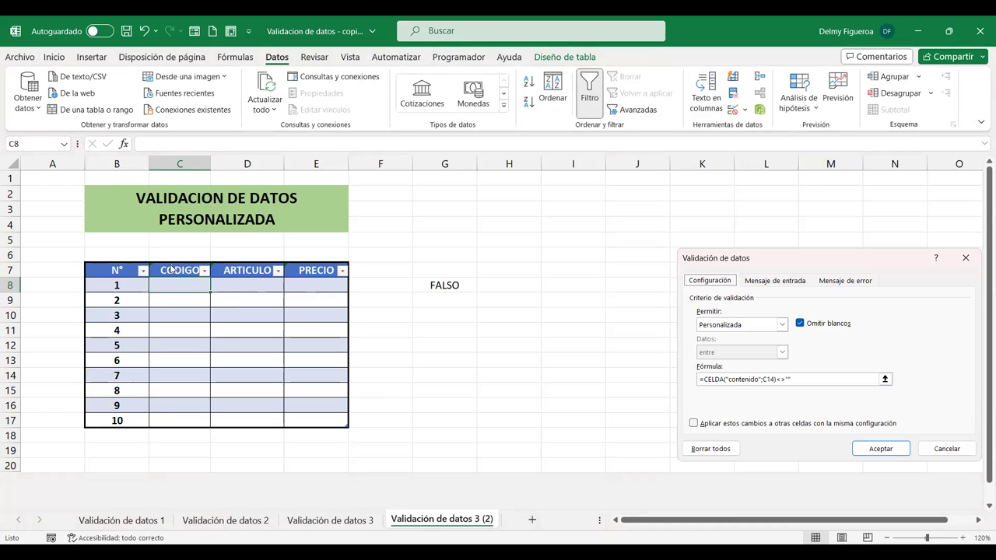
pyautogui.click(771, 379)
pyautogui.press('BackSpace')
pyautogui.press('BackSpace')
pyautogui.press('Delete')
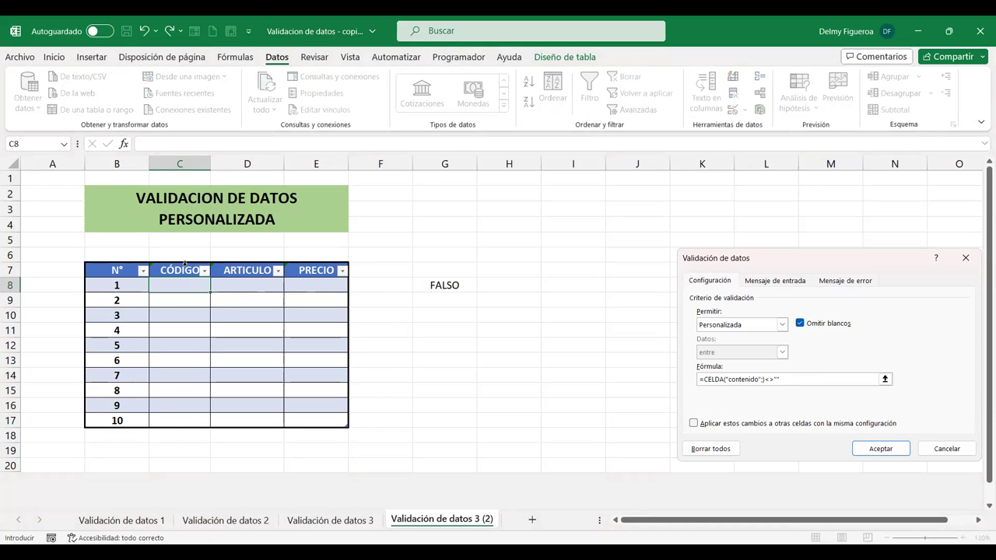
pyautogui.click(179, 271)
pyautogui.click(879, 448)
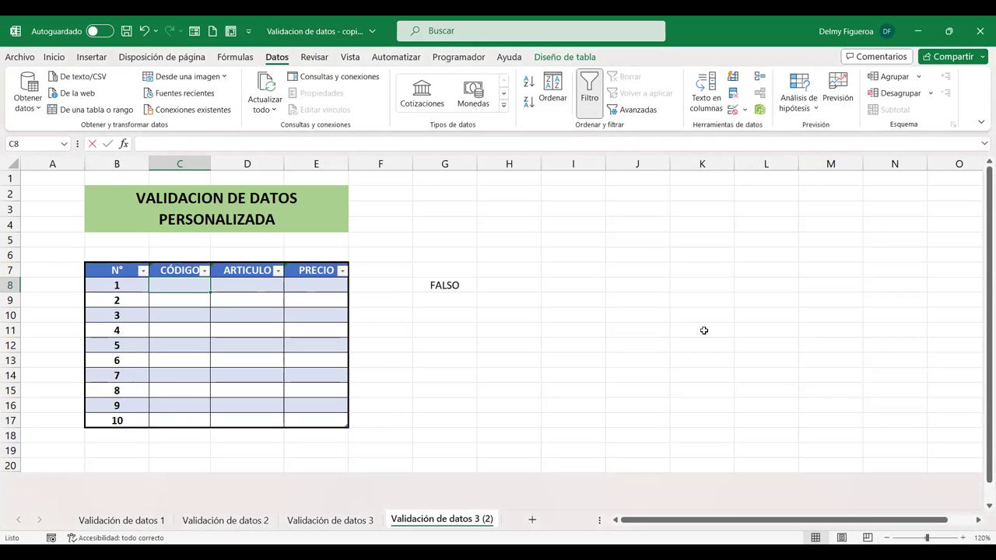
# Try A and lowercase a as the first row's code.
pyautogui.write('A')
pyautogui.press('Tab')
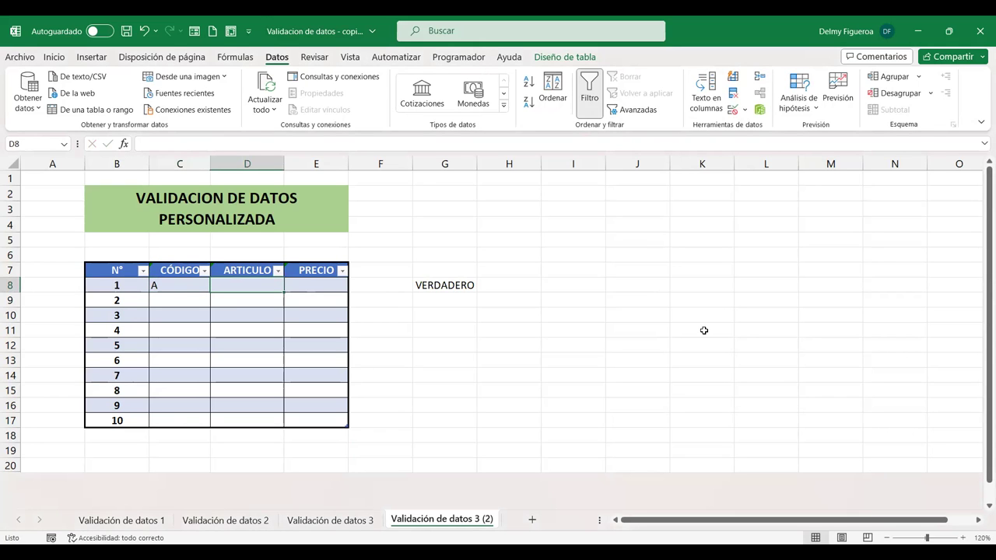
pyautogui.press('Left')
pyautogui.press('Left')
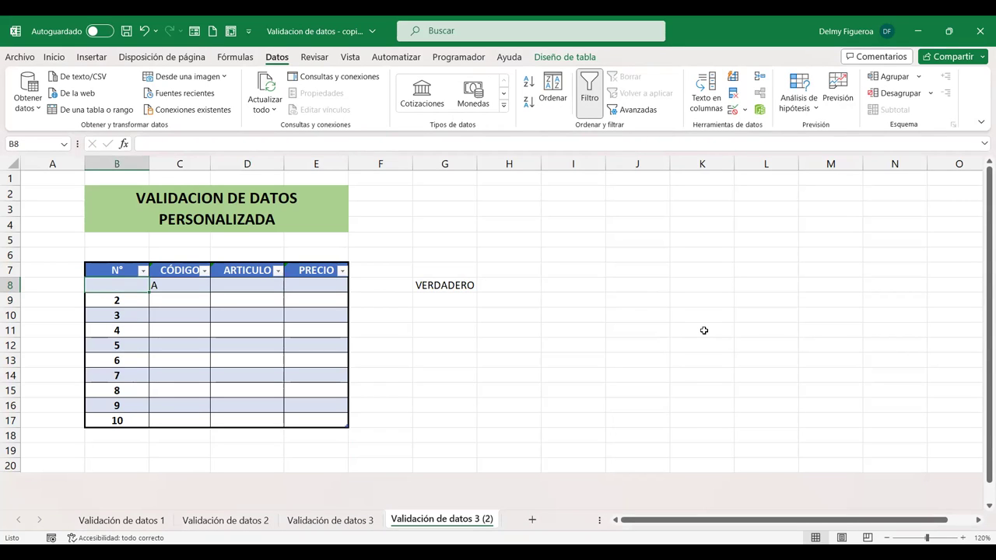
pyautogui.press('Right')
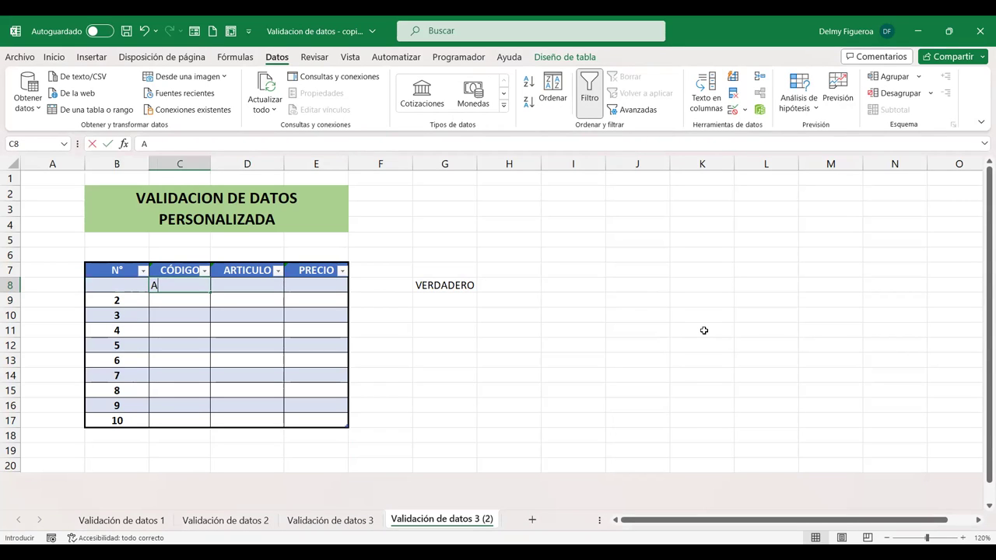
pyautogui.press('Right')
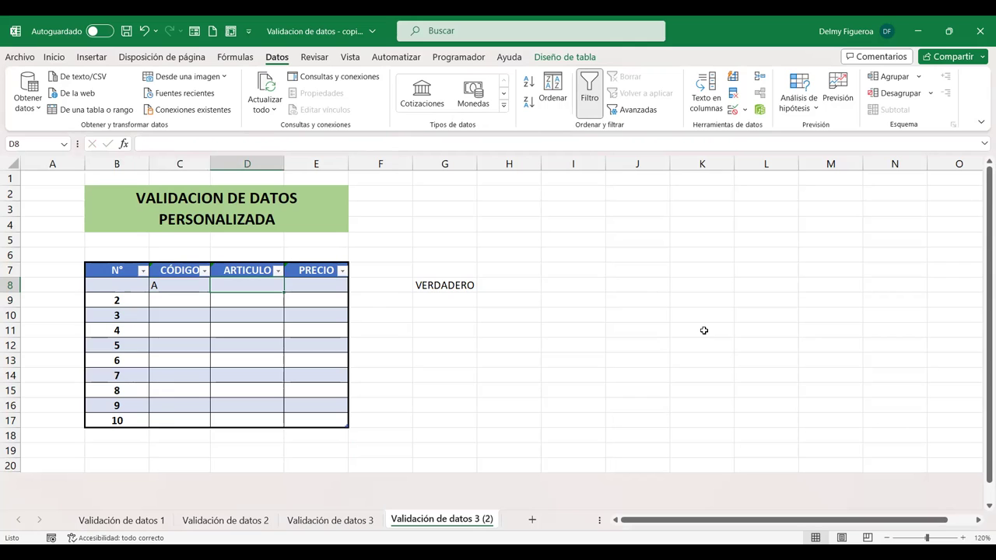
pyautogui.press('Left')
pyautogui.press('Right')
pyautogui.press('Left')
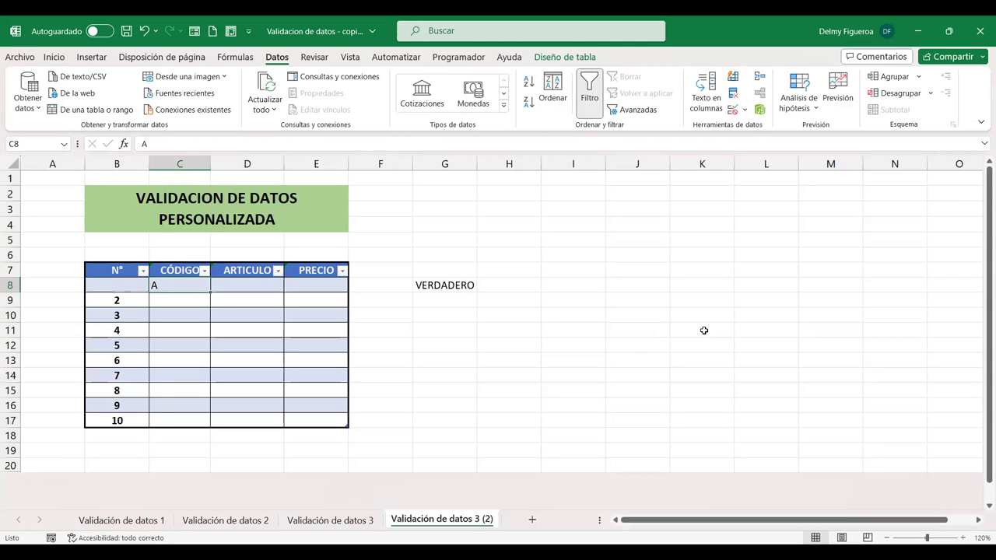
pyautogui.write('a')
pyautogui.hotkey('ctrl', 'Return')
# Re-enter code A, then try A as the second article, which is rejected.
pyautogui.write('A')
pyautogui.press('Right')
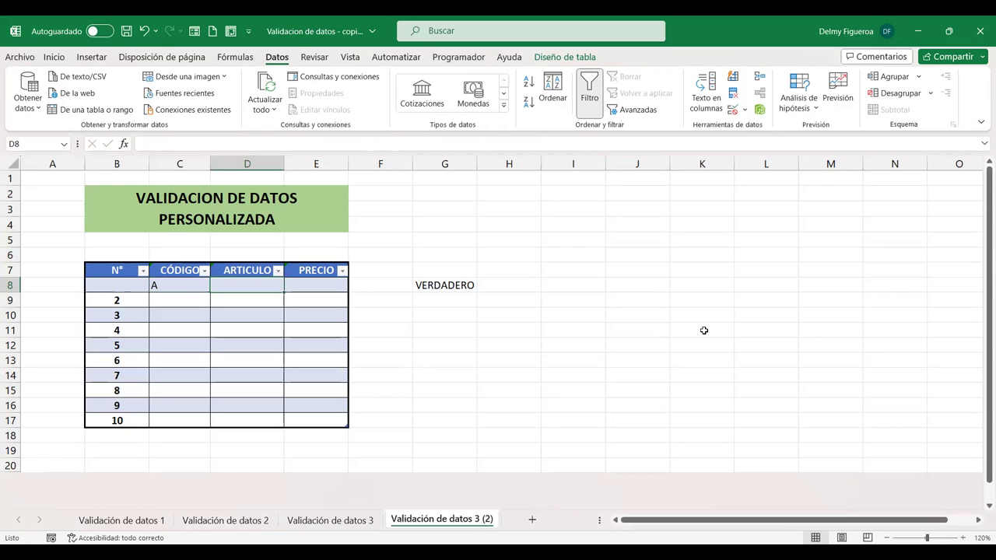
pyautogui.press('Down')
pyautogui.press('Left')
pyautogui.write('a')
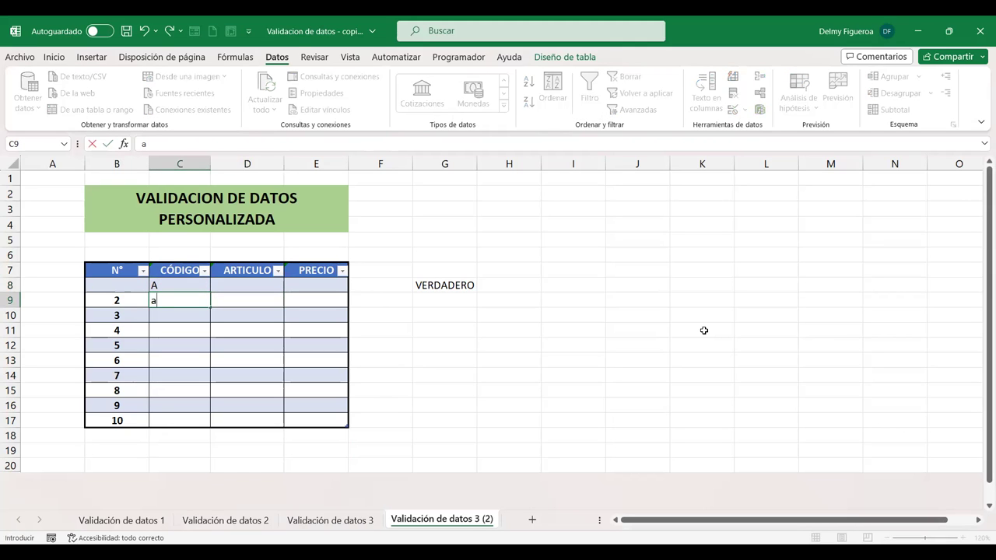
pyautogui.press('Escape')
pyautogui.press('Right')
pyautogui.write('A')
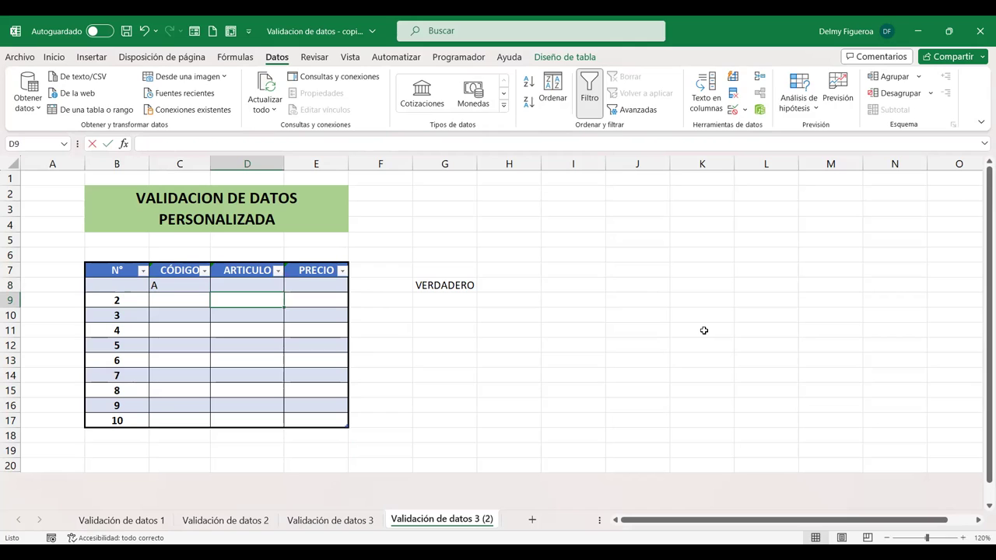
pyautogui.press('Return')
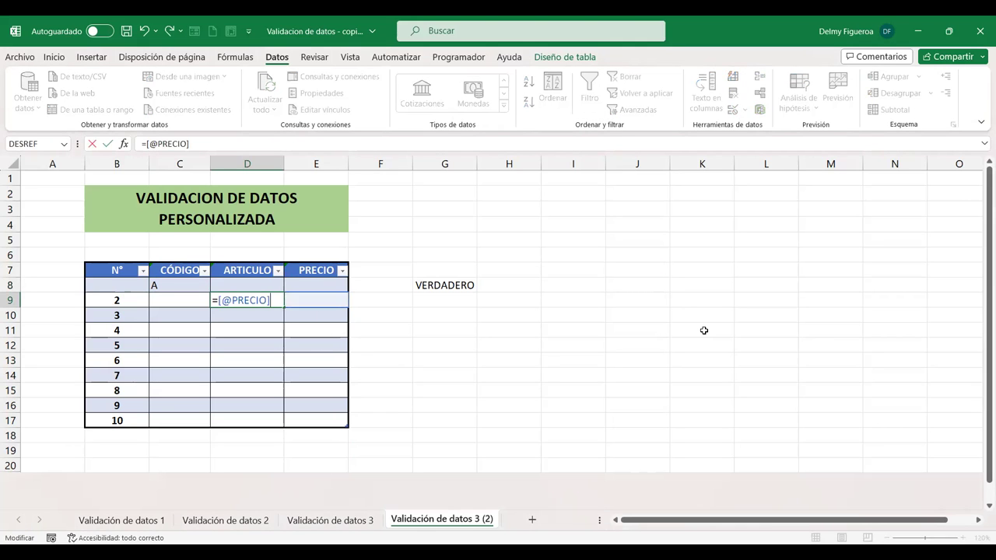
pyautogui.press('Escape')
# Try 15 as the first price and Camisa as the first article; both are rejected.
pyautogui.click(170, 284)
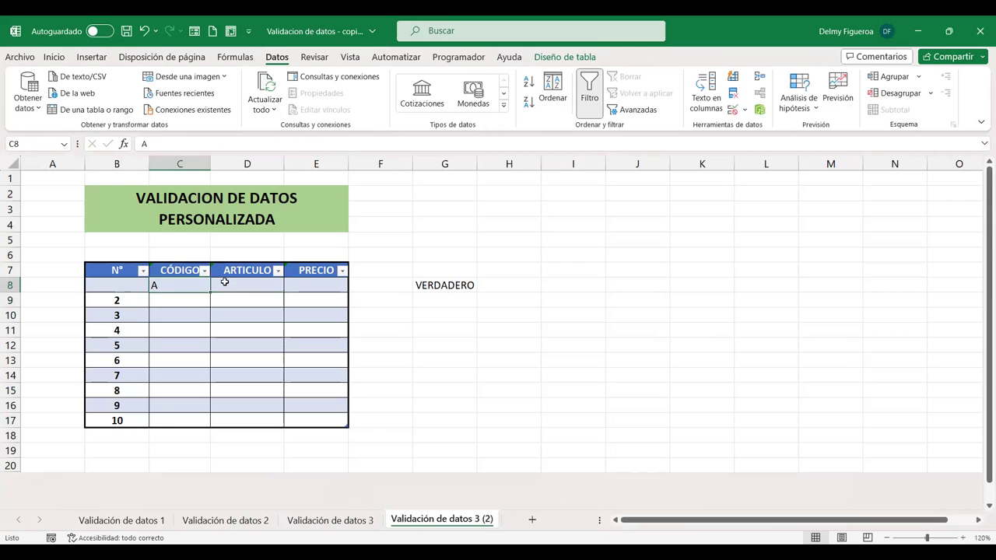
pyautogui.click(317, 282)
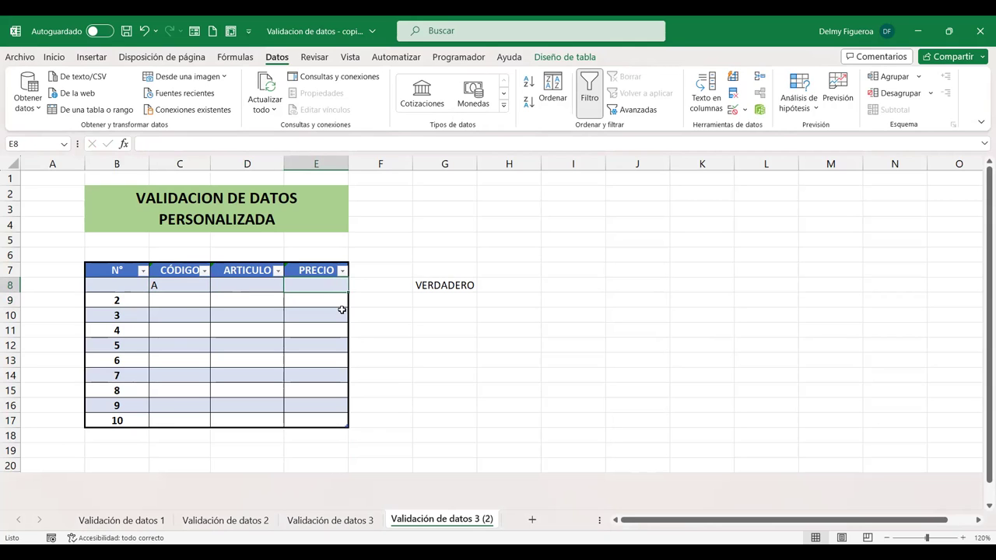
pyautogui.write('15')
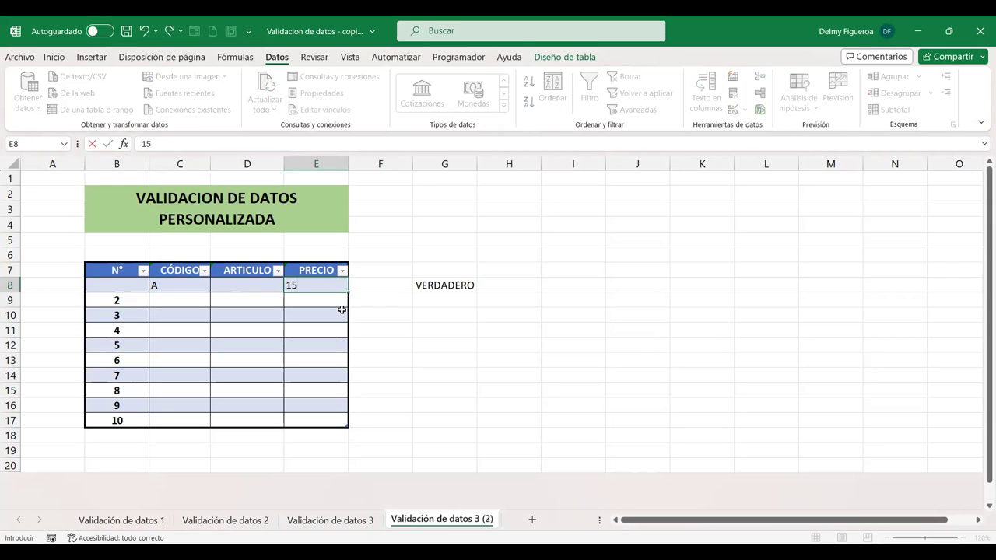
pyautogui.press('Return')
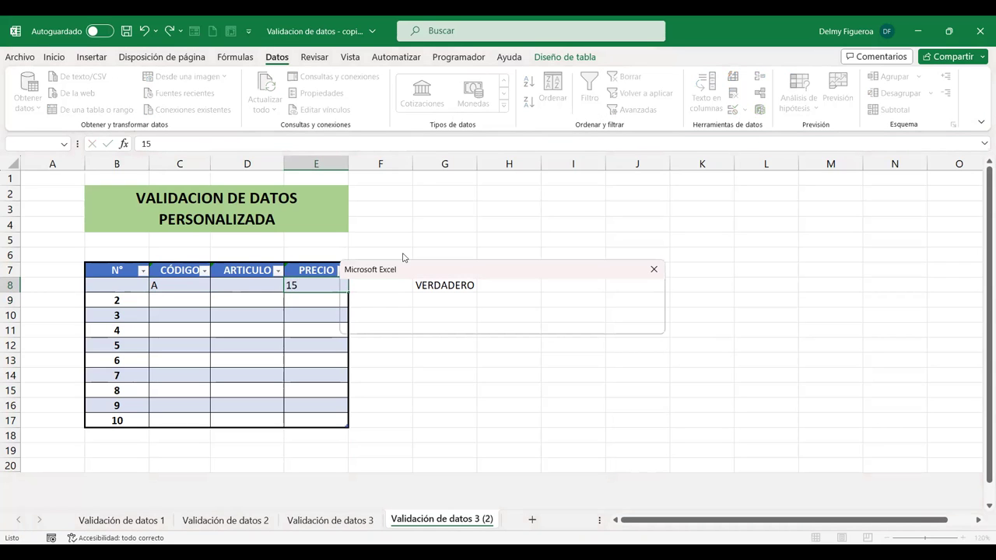
pyautogui.click(653, 270)
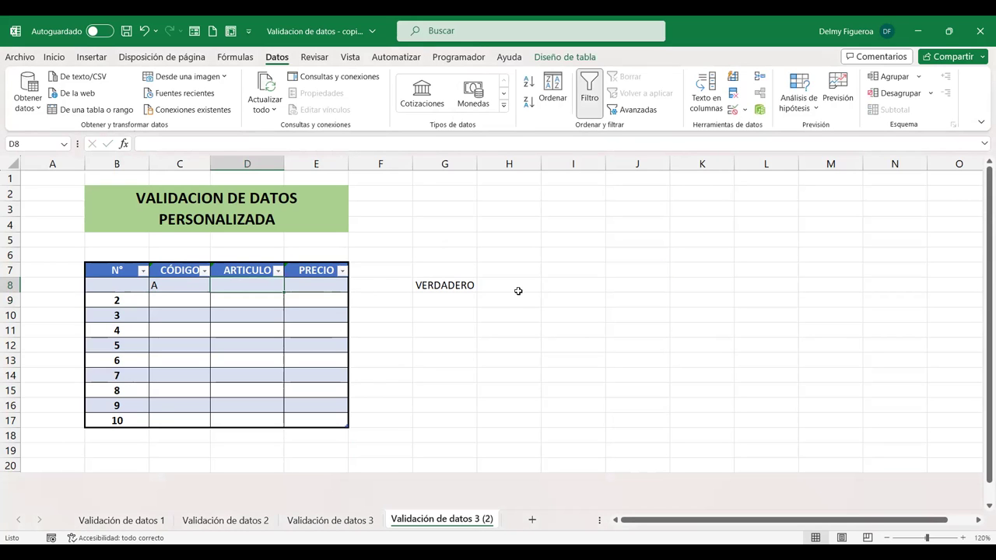
pyautogui.write('Ca')
pyautogui.write('misa')
pyautogui.press('Return')
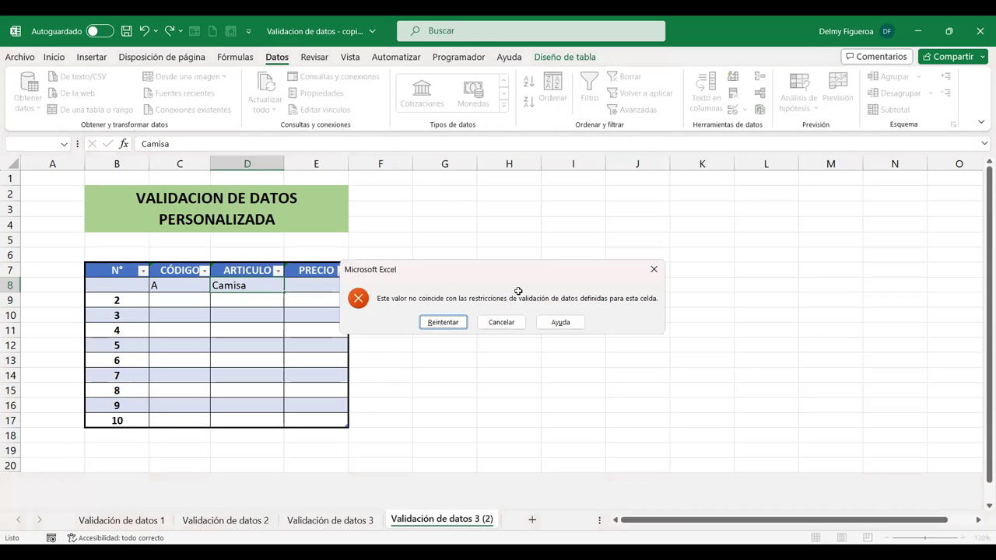
pyautogui.press('Escape')
# Enter 1 as the row number and retry Camisa as the article, refused again.
pyautogui.press('Left')
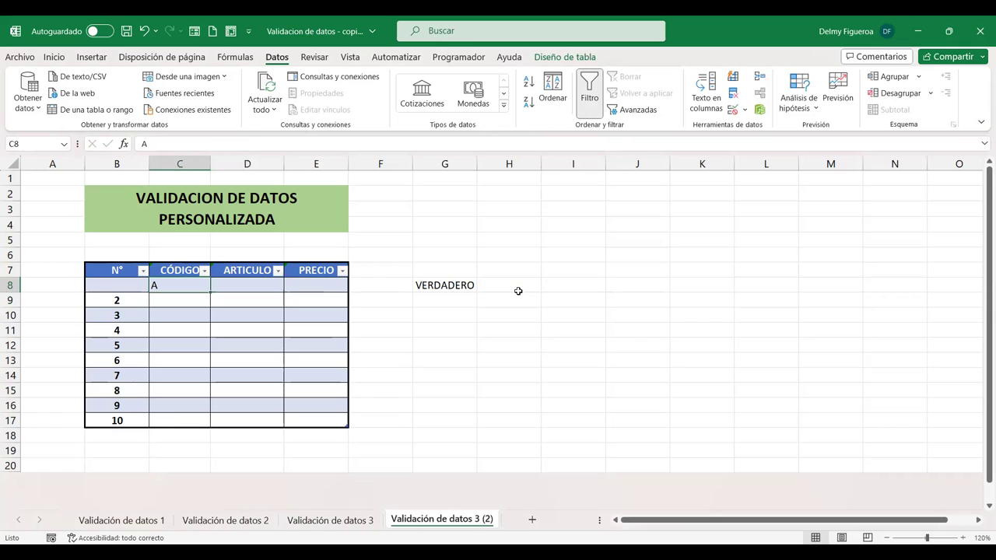
pyautogui.press('Left')
pyautogui.write('1')
pyautogui.press('Tab')
pyautogui.press('Tab')
pyautogui.write('Camisa')
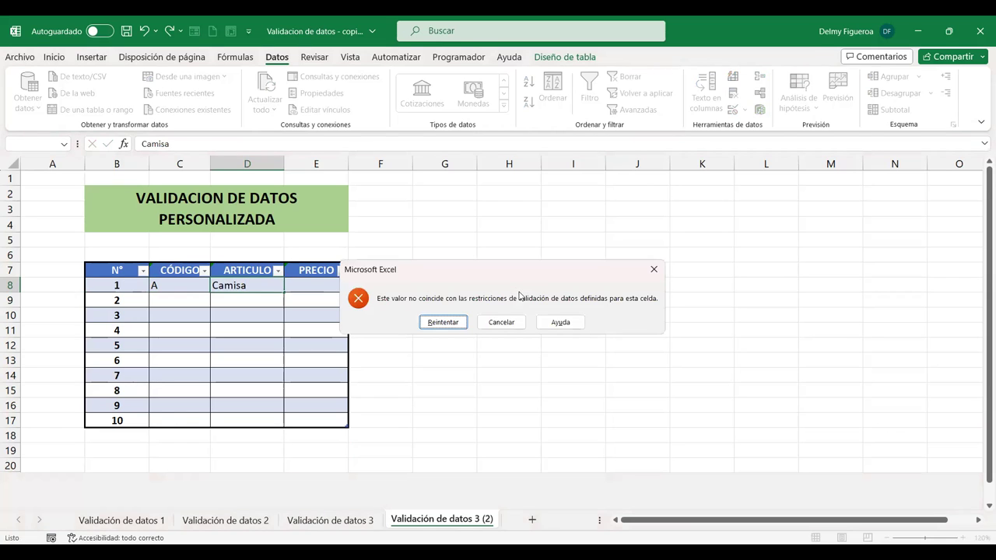
pyautogui.press('Return')
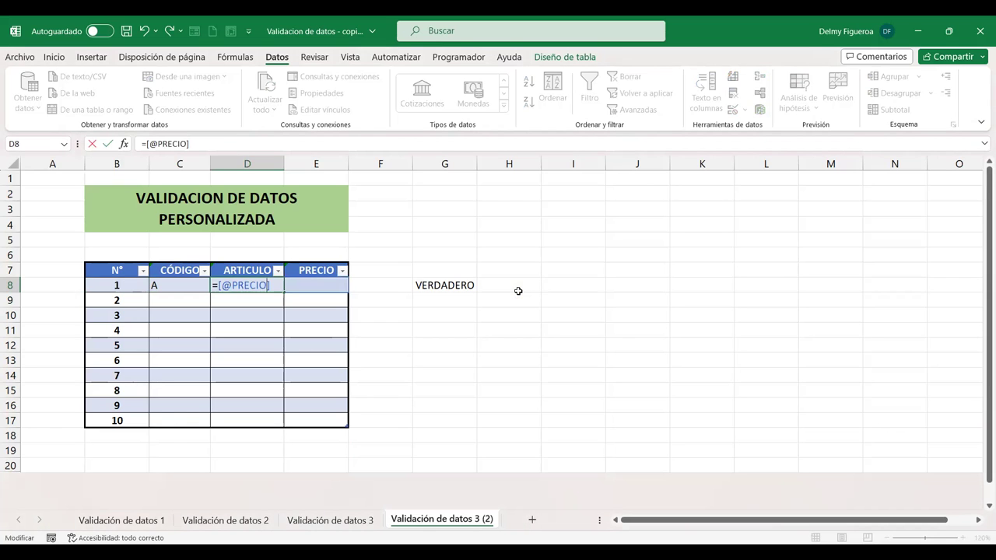
pyautogui.press('Escape')
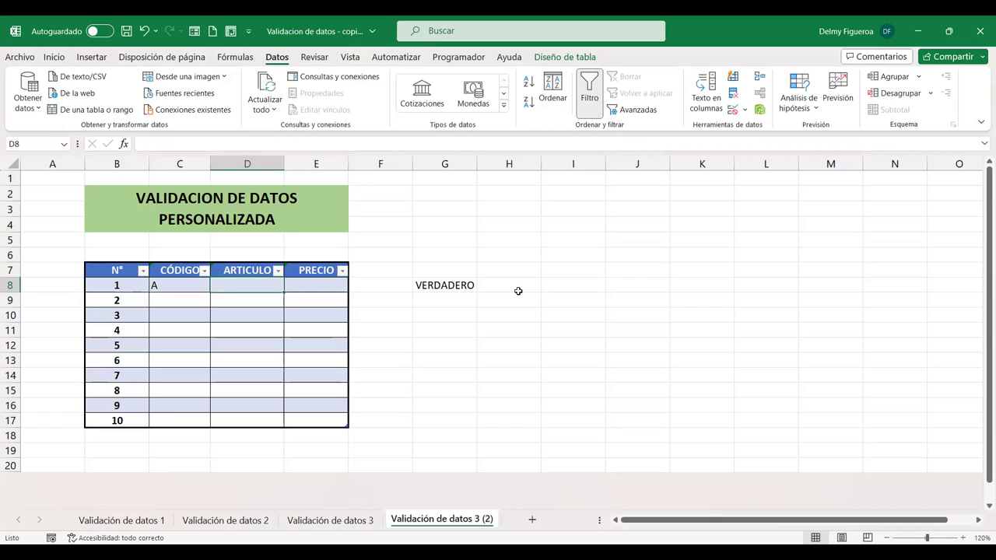
# Enter A001 as the first code; Camisa in the article cell is still rejected.
pyautogui.press('Left')
pyautogui.write('A001')
pyautogui.press('Tab')
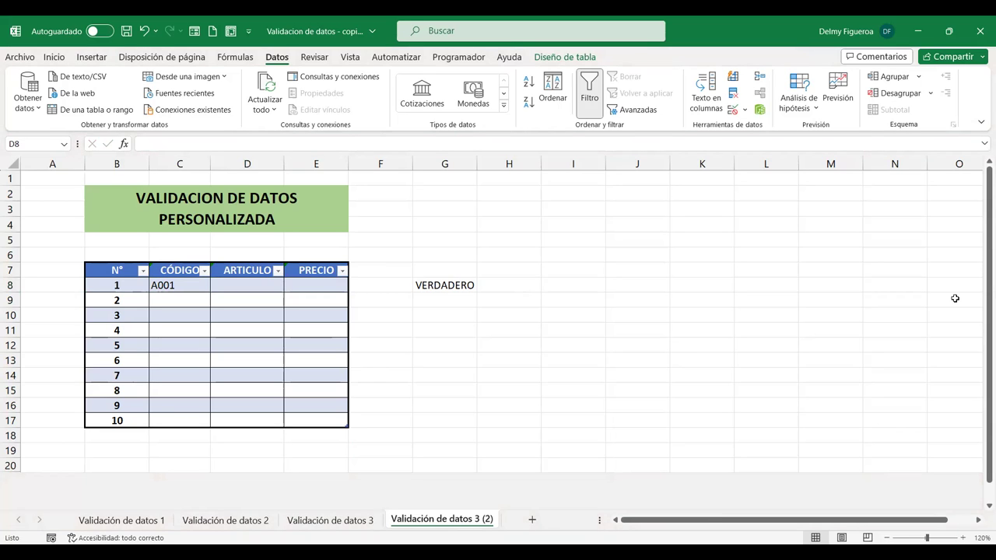
pyautogui.write('Ca')
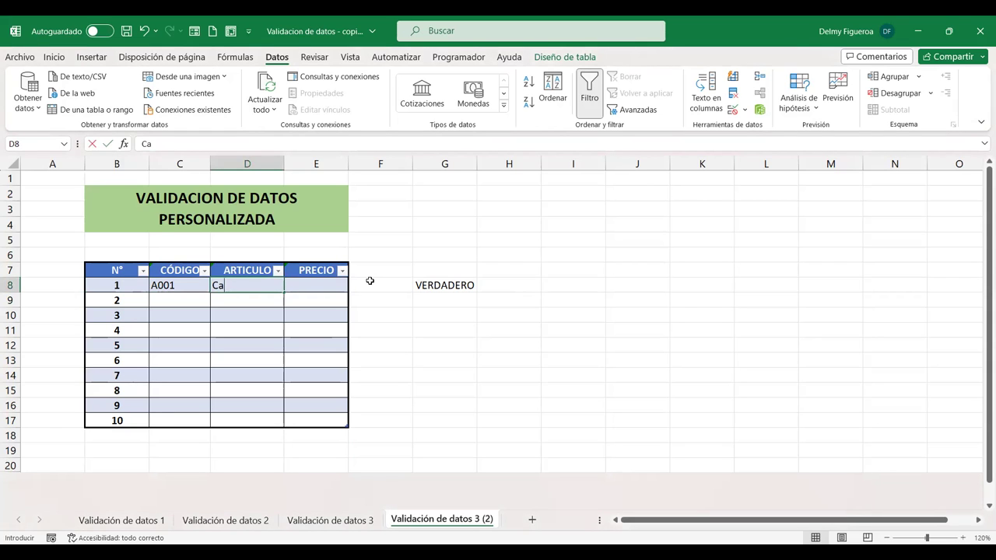
pyautogui.write('misa')
pyautogui.press('Return')
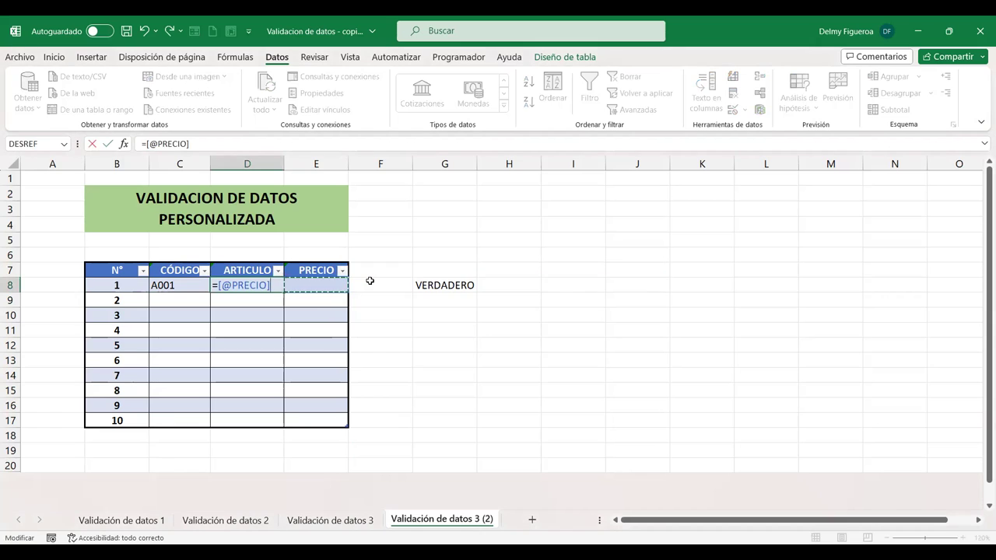
pyautogui.press('Escape')
pyautogui.press('Left')
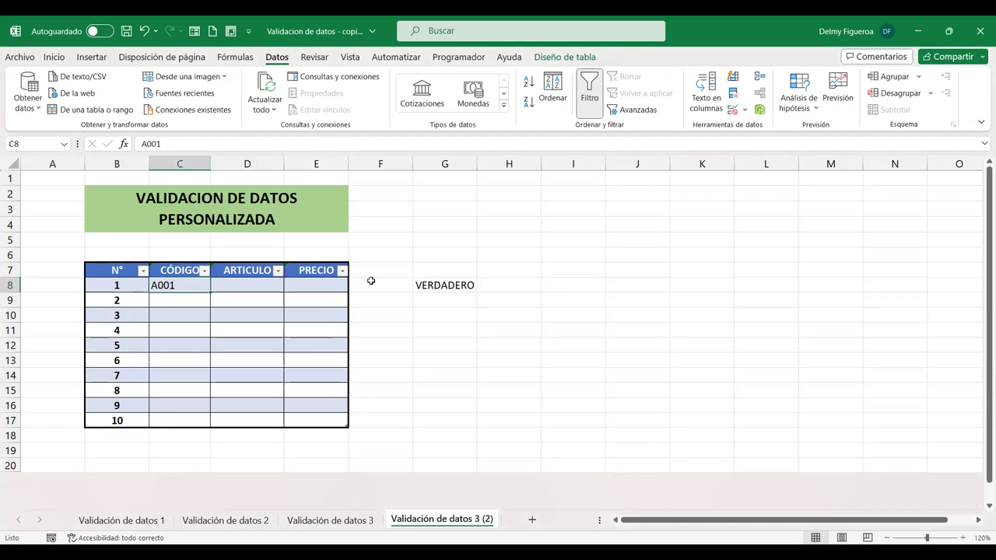
pyautogui.press('Right')
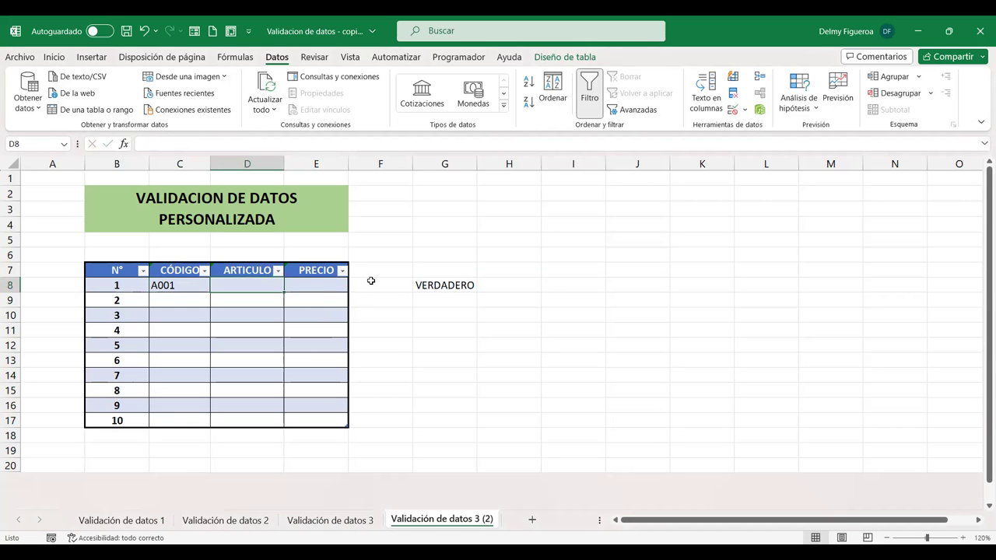
pyautogui.press('Left')
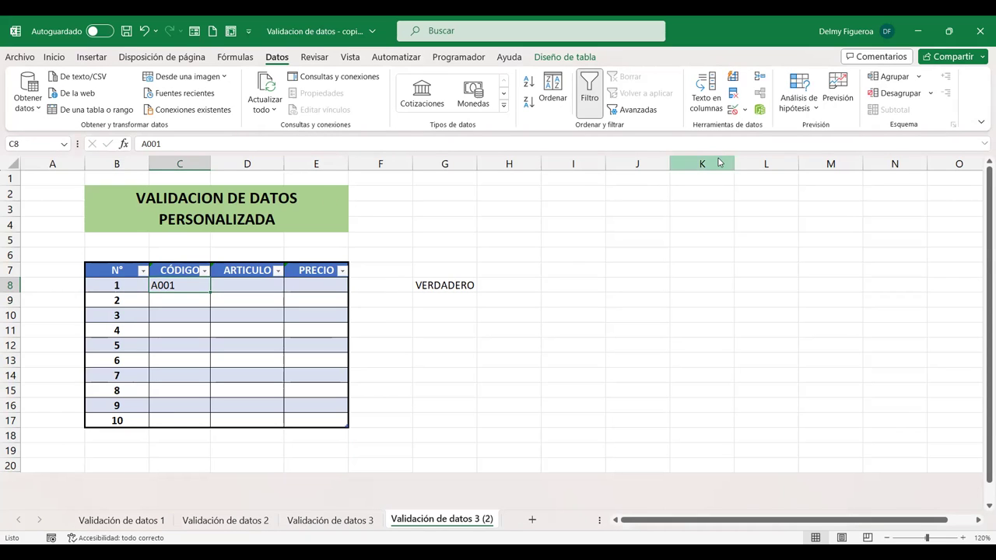
# Find cells with validation via F5, then clear all validation from the N° cells B8:B17.
pyautogui.press('F5')
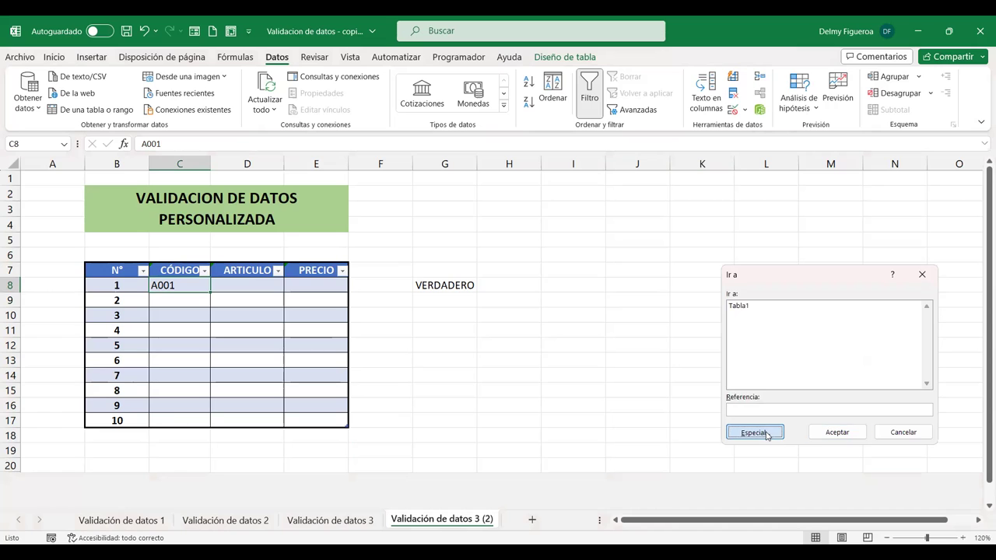
pyautogui.press('Return')
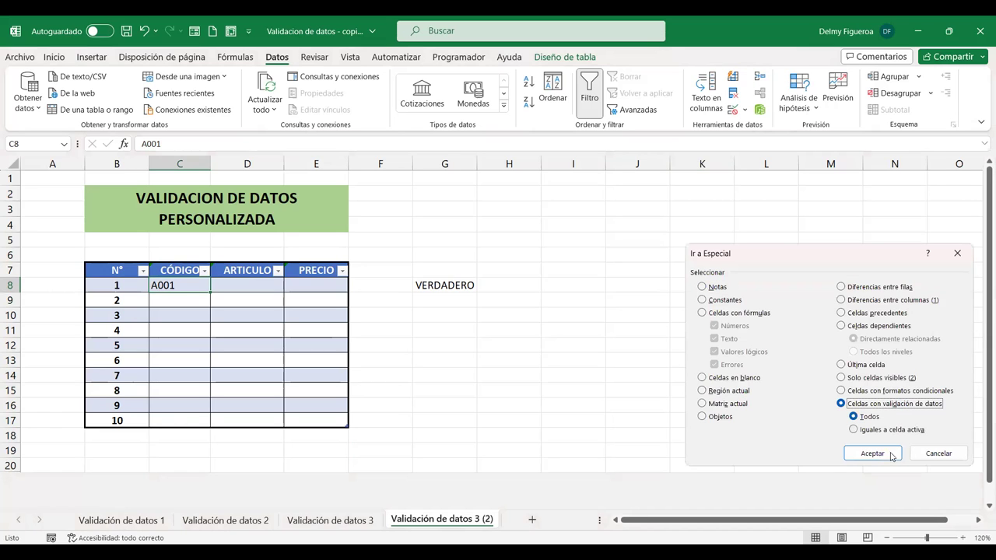
pyautogui.press('Return')
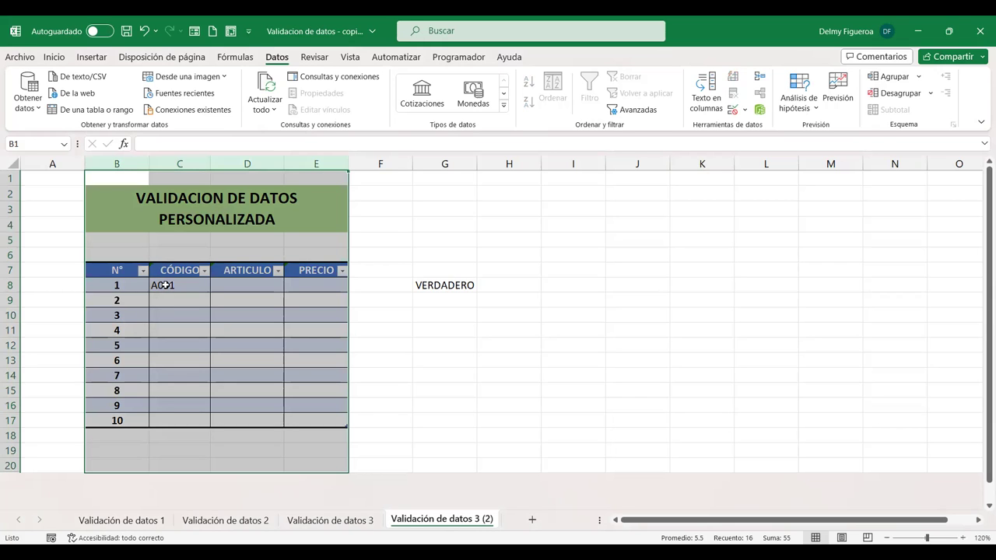
pyautogui.moveTo(121, 286); pyautogui.dragTo(121, 420)
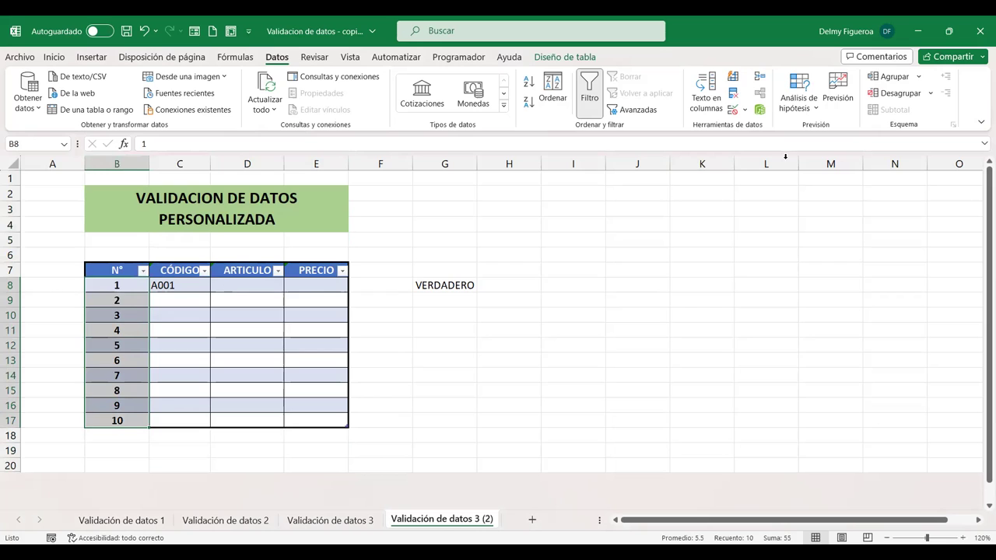
pyautogui.click(732, 113)
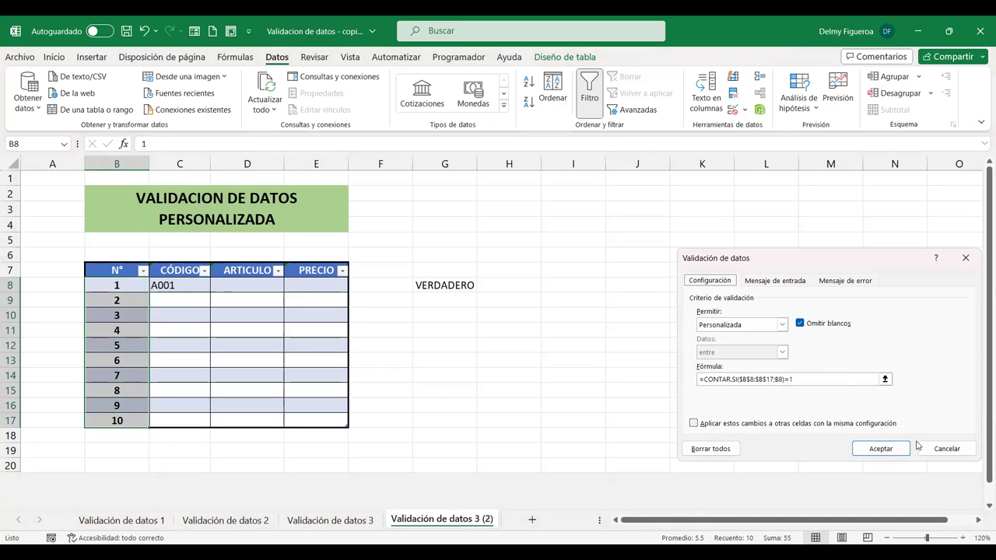
pyautogui.click(718, 454)
pyautogui.click(889, 454)
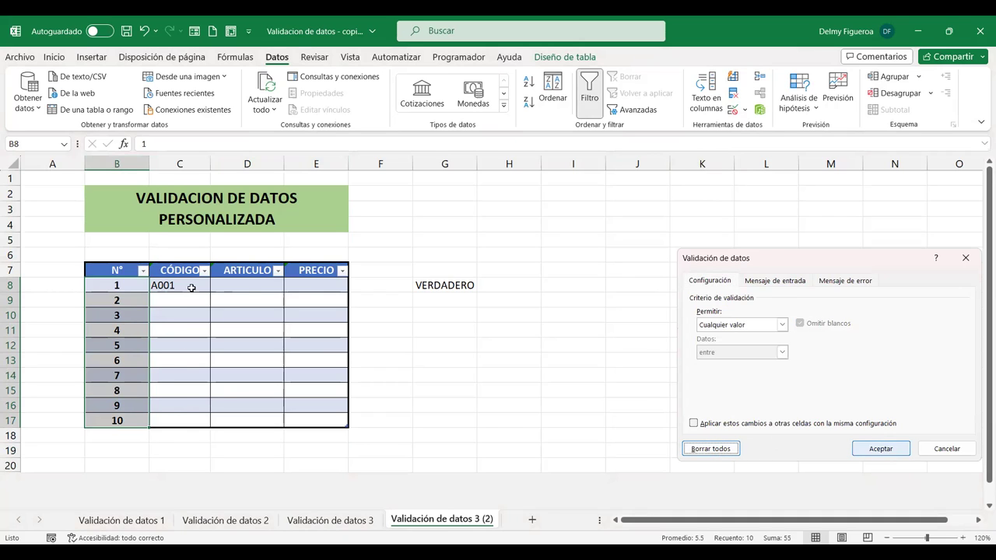
# Enter Camisa in D8 and see the ARTICULO rule still reject it.
pyautogui.click(218, 286)
pyautogui.write('Camisa')
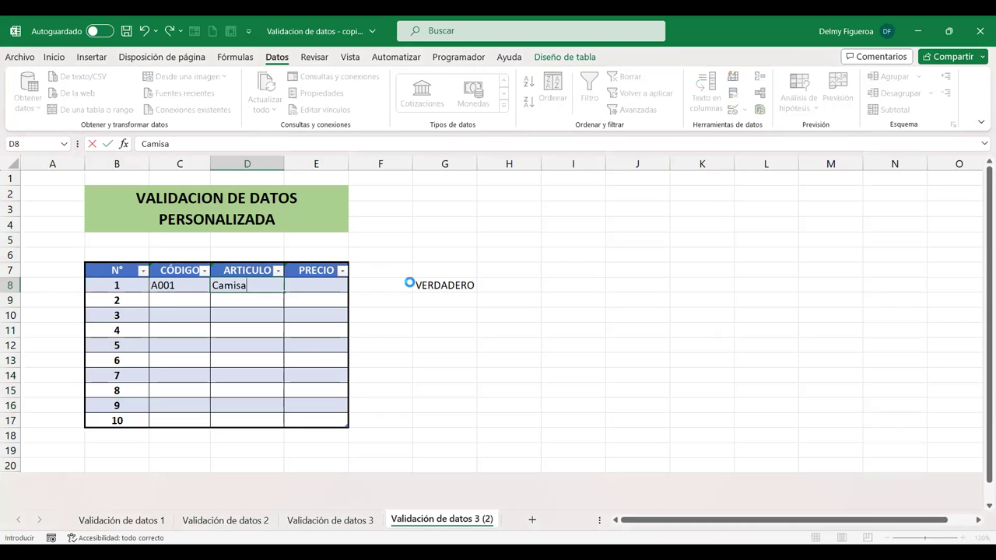
pyautogui.press('Return')
pyautogui.press('Escape')
pyautogui.press('Left')
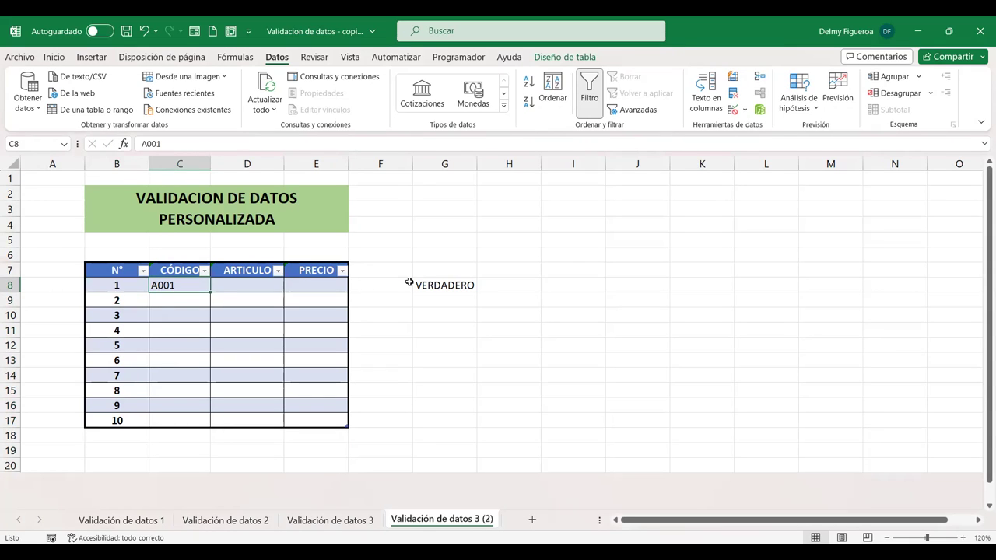
# Locate validated cells with Go To Special and inspect the N° cells' rule without changes.
pyautogui.press('Left')
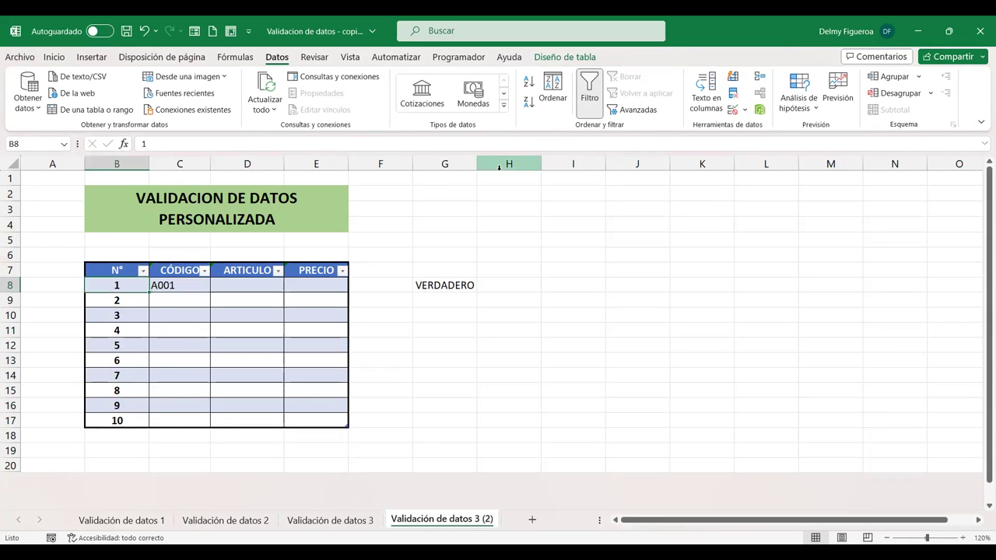
pyautogui.press('F5')
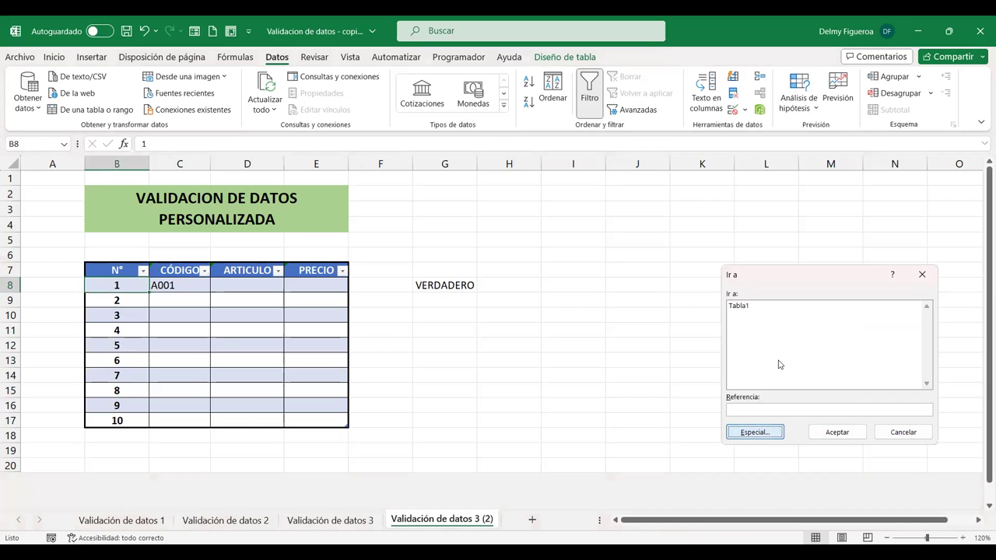
pyautogui.press('Return')
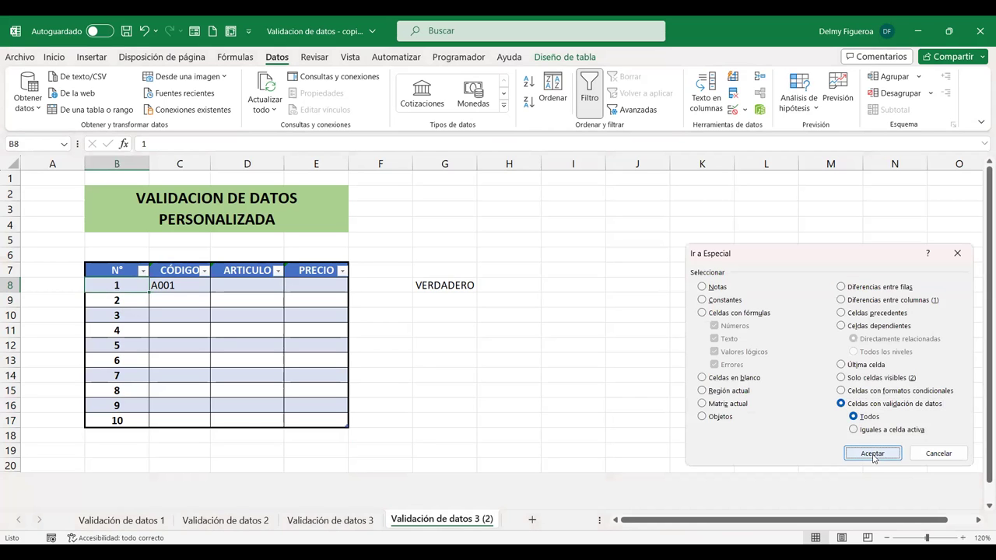
pyautogui.click(872, 455)
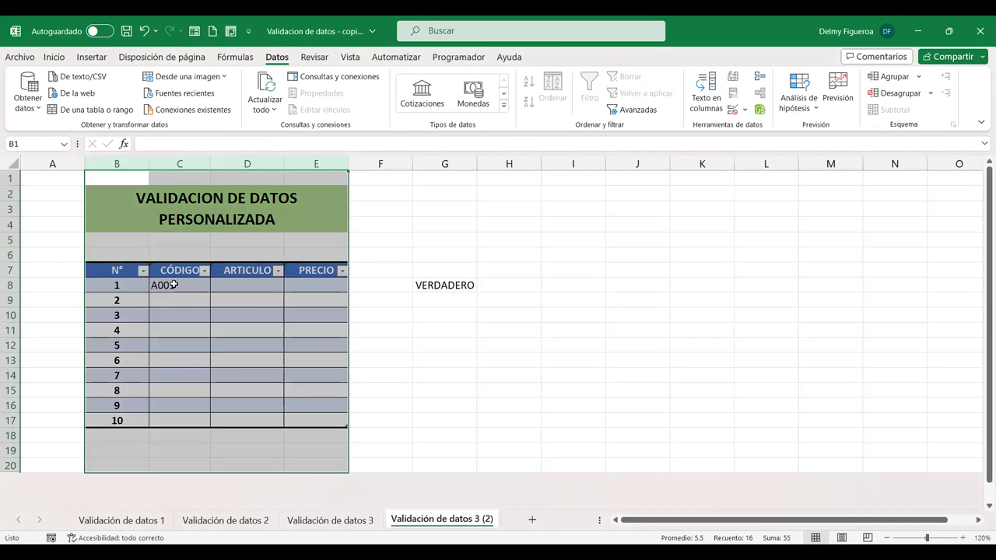
pyautogui.click(175, 286)
pyautogui.moveTo(133, 284); pyautogui.dragTo(133, 420)
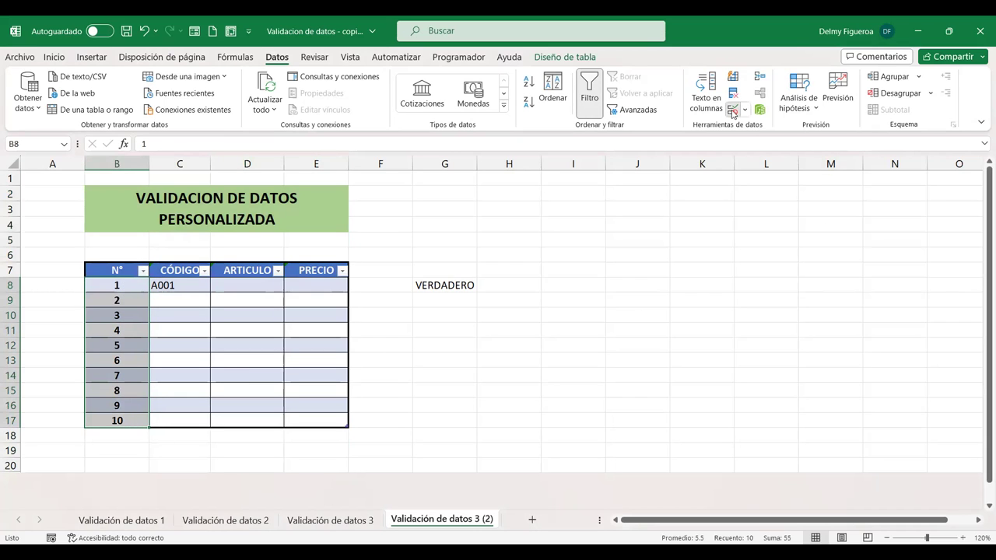
pyautogui.hotkey('alt', 'd')
pyautogui.press('v')
pyautogui.press('v')
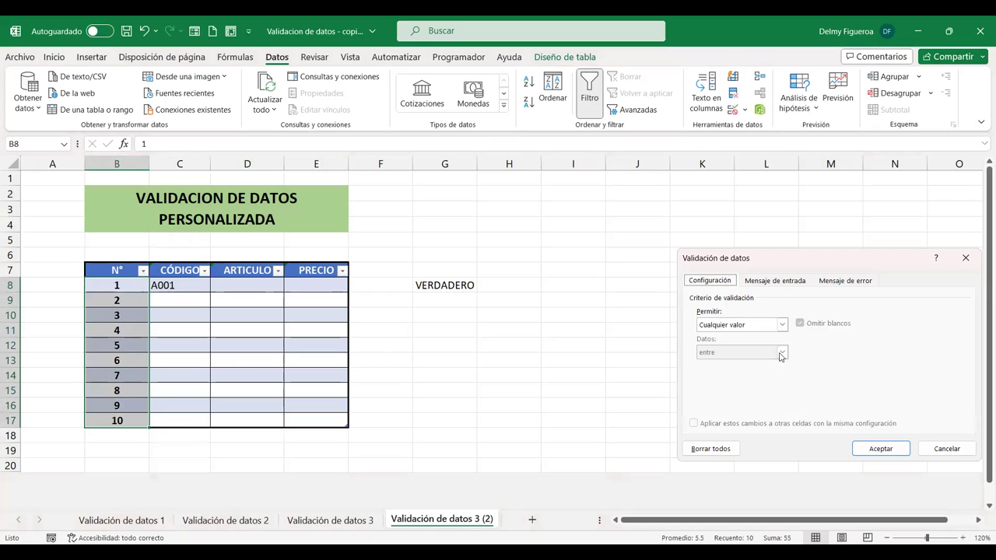
pyautogui.click(934, 454)
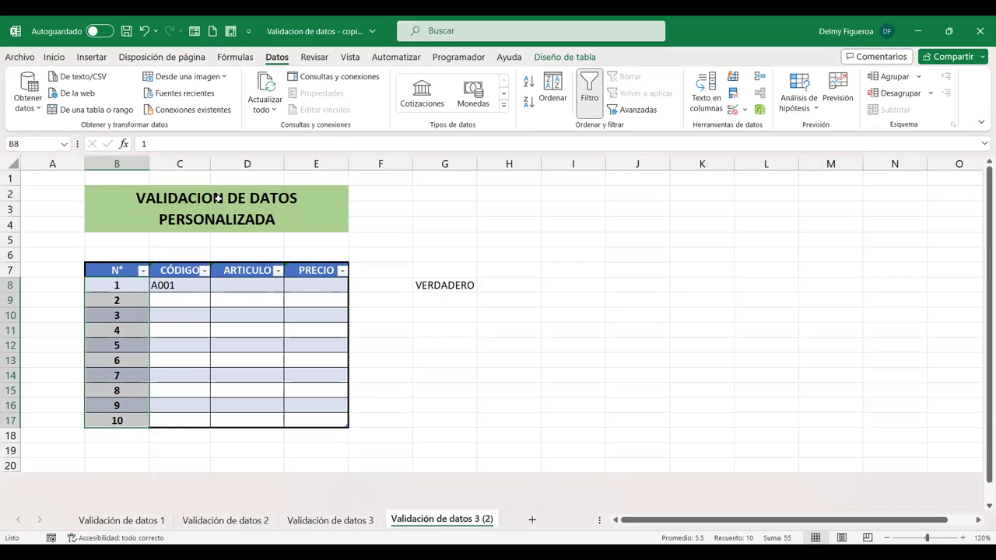
# Select the whole sheet and clear all its data validation with Borrar todos.
pyautogui.click(11, 159)
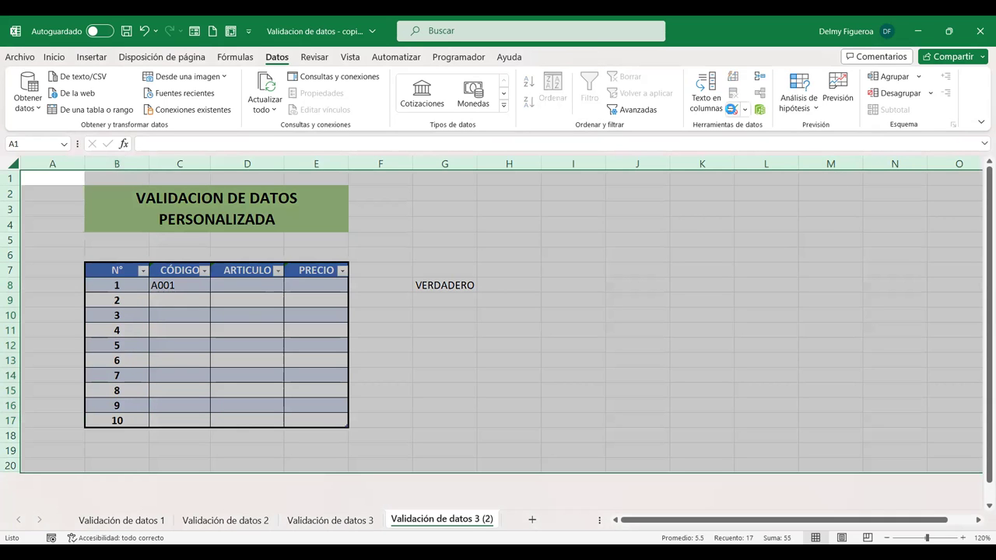
pyautogui.click(731, 109)
pyautogui.press('Tab')
pyautogui.press('Return')
pyautogui.click(744, 110)
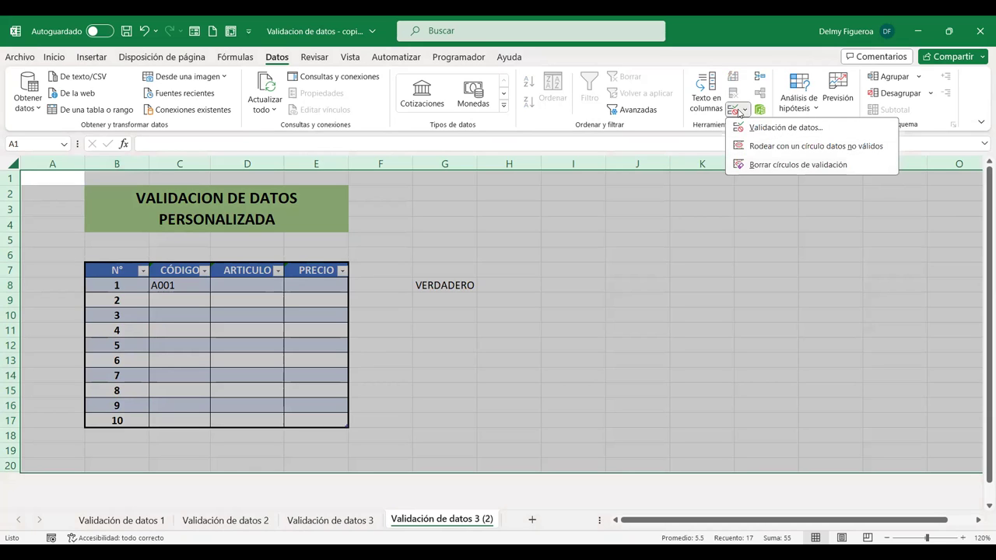
pyautogui.click(782, 127)
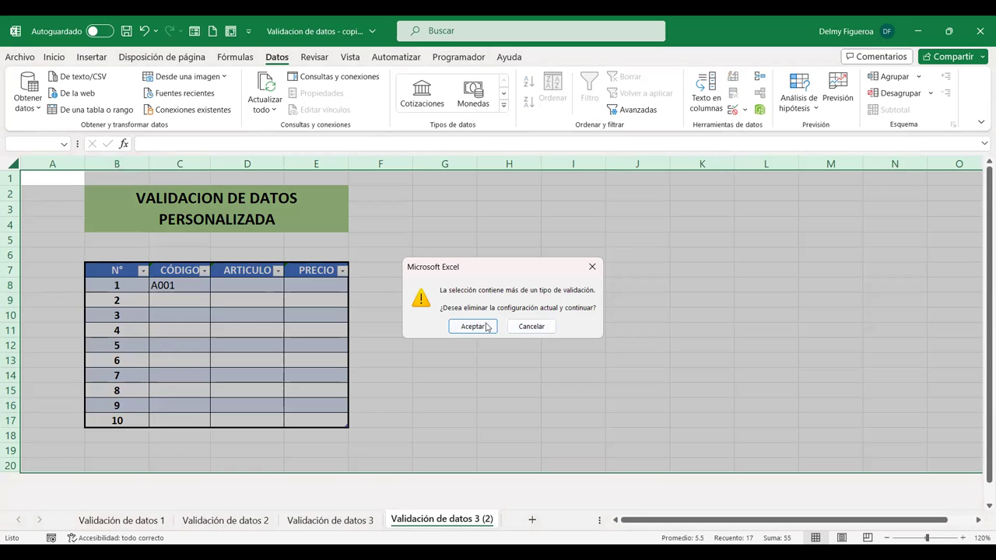
pyautogui.press('Return')
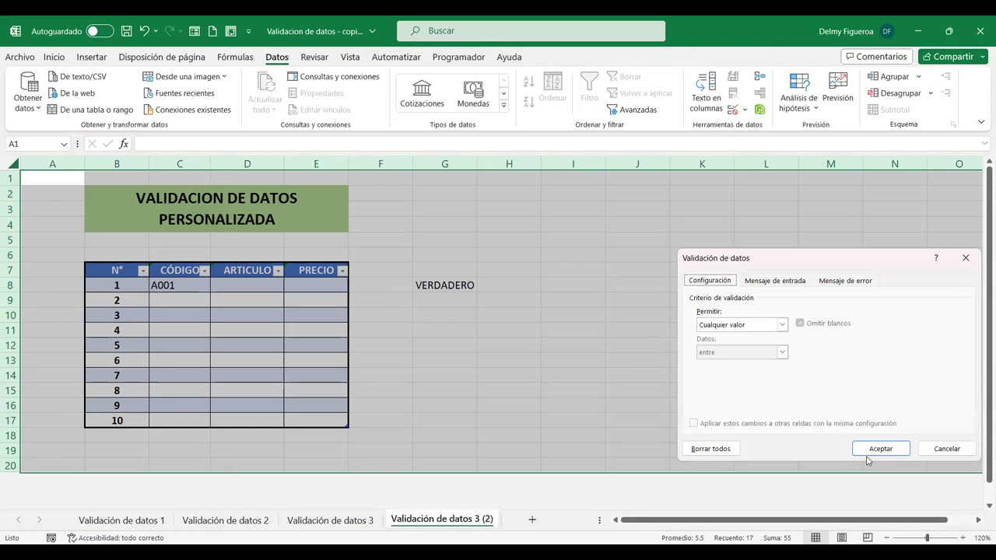
pyautogui.click(711, 449)
pyautogui.click(880, 449)
# Verify with Go To Special that no cells with data validation remain.
pyautogui.click(301, 283)
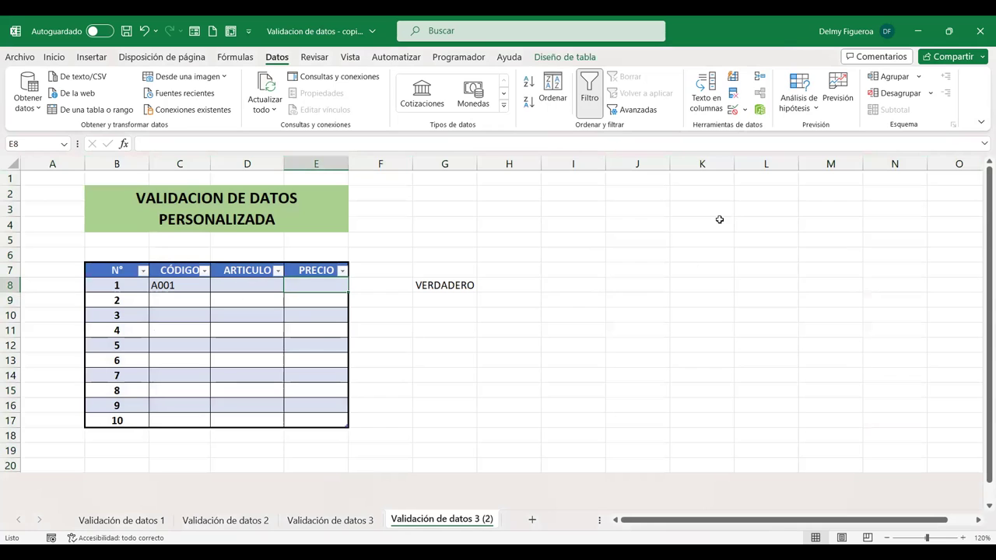
pyautogui.press('F5')
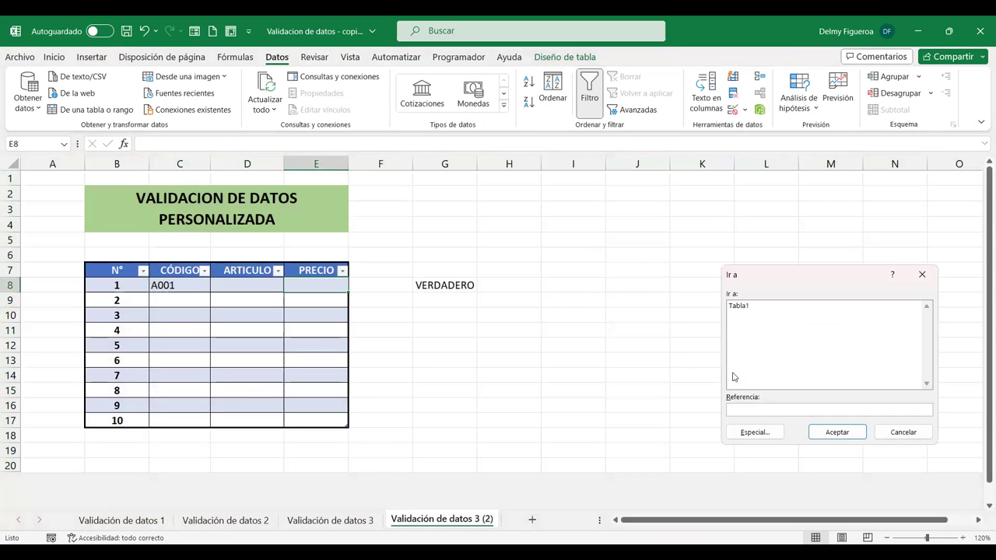
pyautogui.click(773, 431)
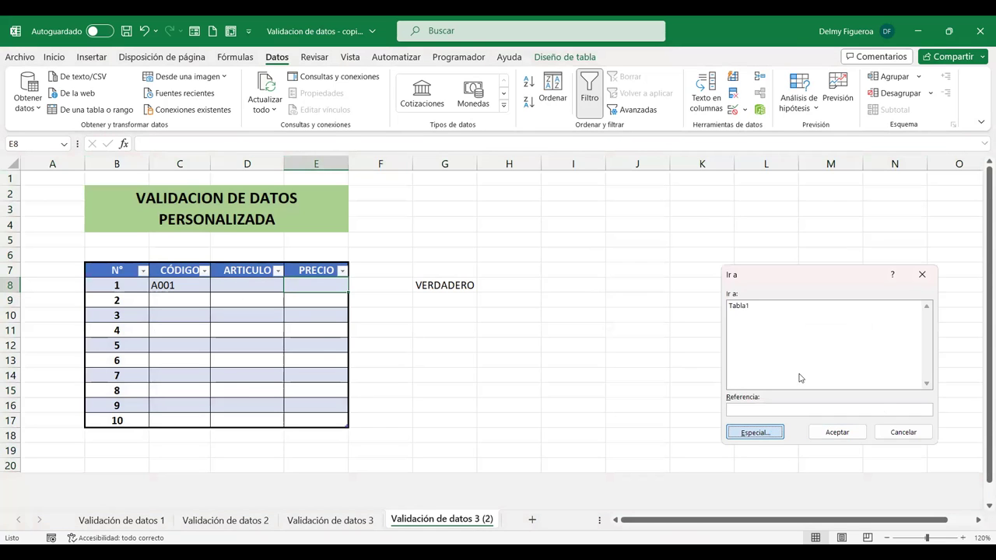
pyautogui.click(877, 451)
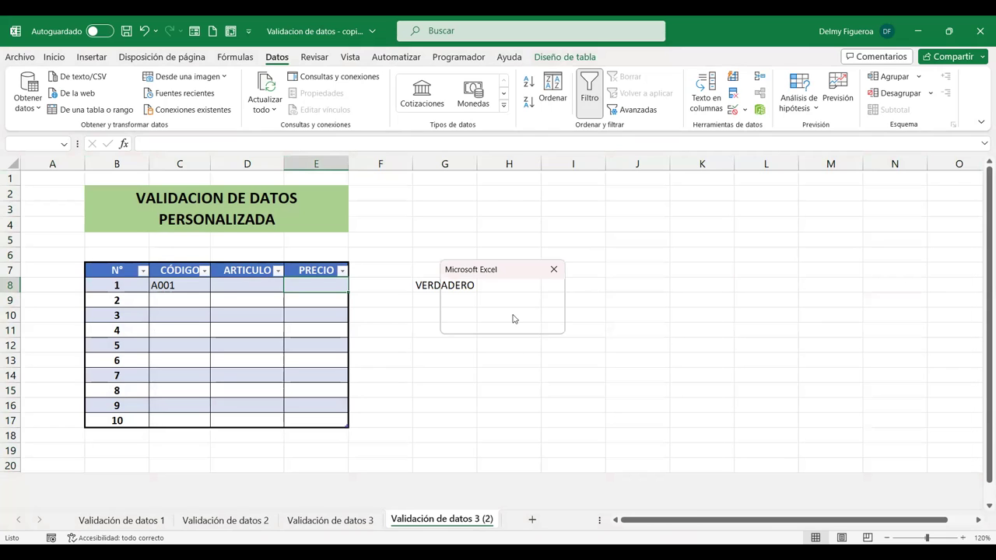
pyautogui.press('Return')
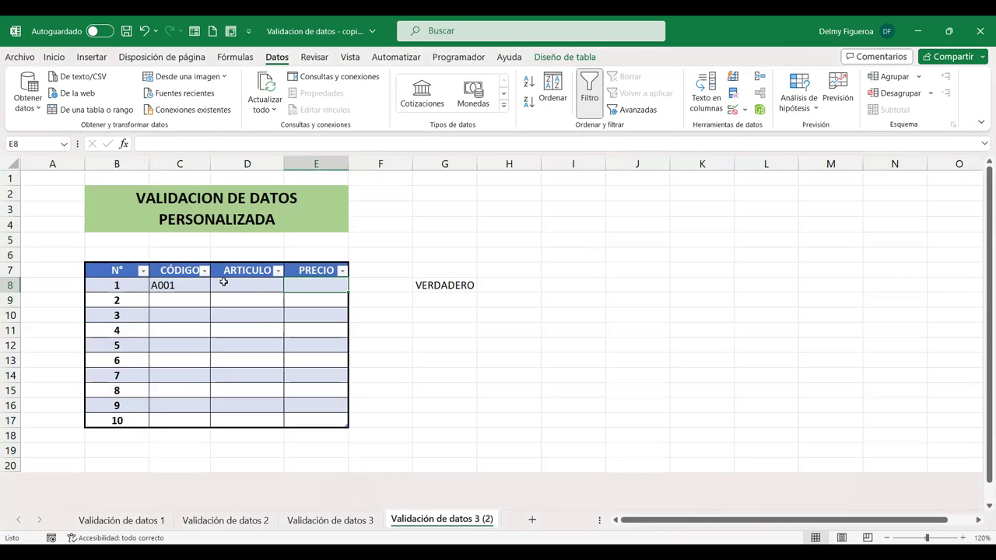
pyautogui.click(459, 286)
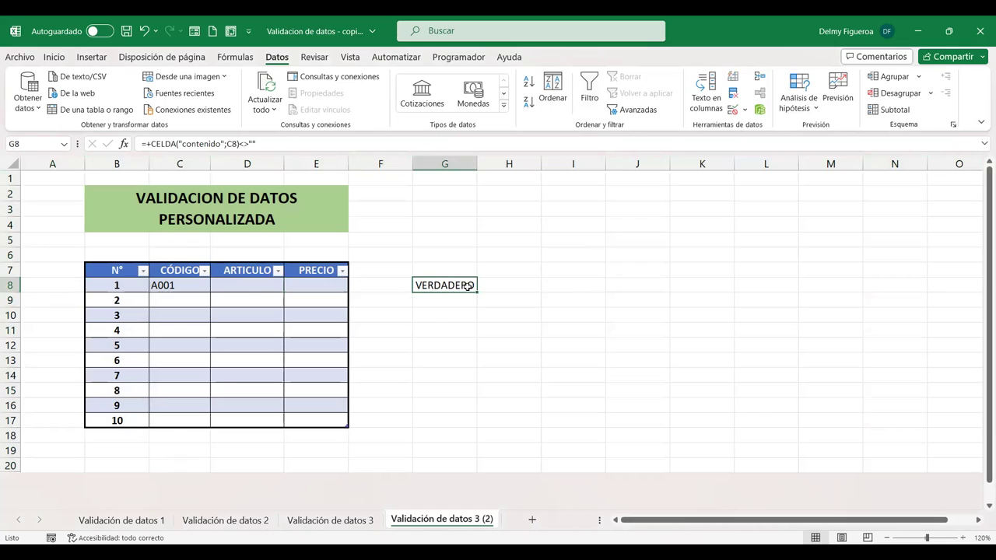
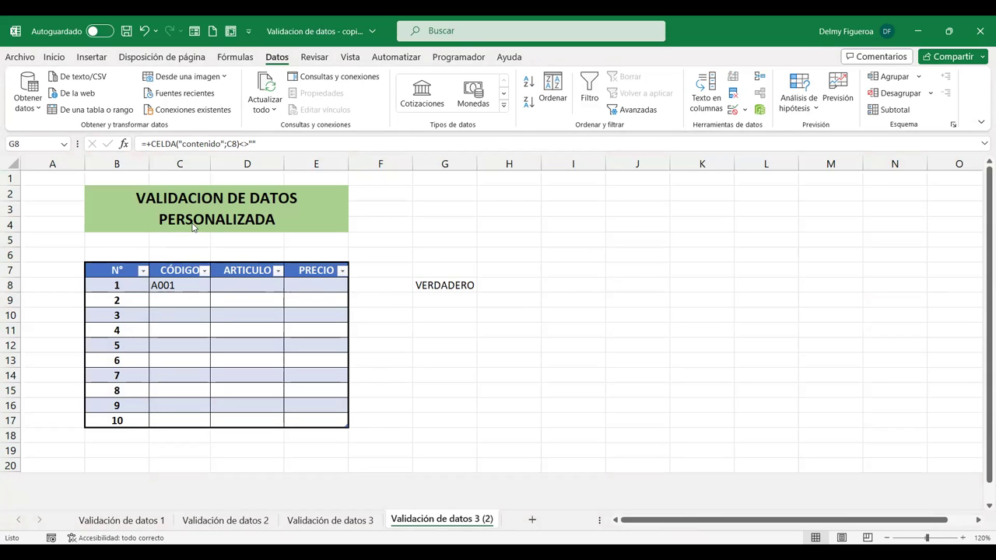
# Delete rows 1–6 so the product table starts at row 1.
pyautogui.click(10, 178)
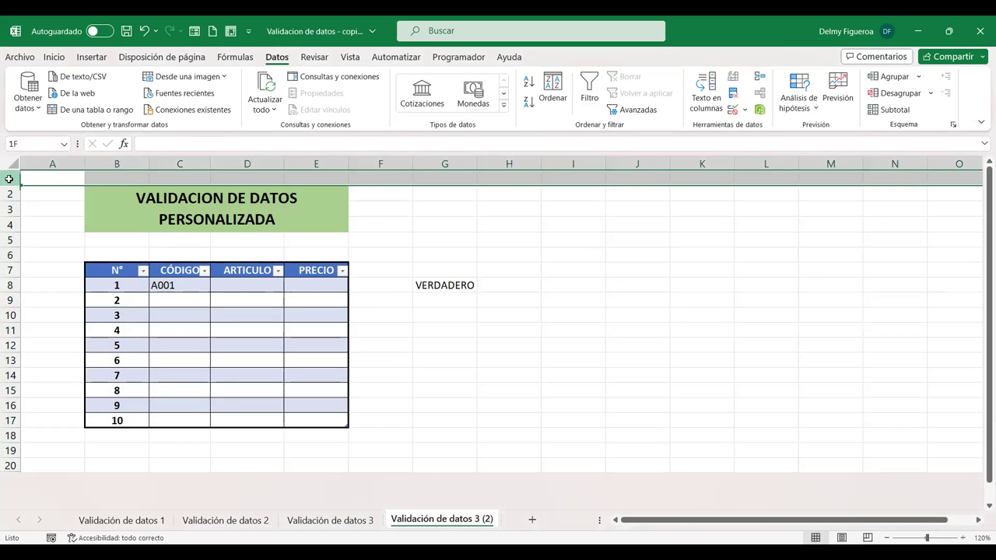
pyautogui.keyDown('shift'); pyautogui.click(13, 255); pyautogui.keyUp('shift')
pyautogui.rightClick(12, 255)
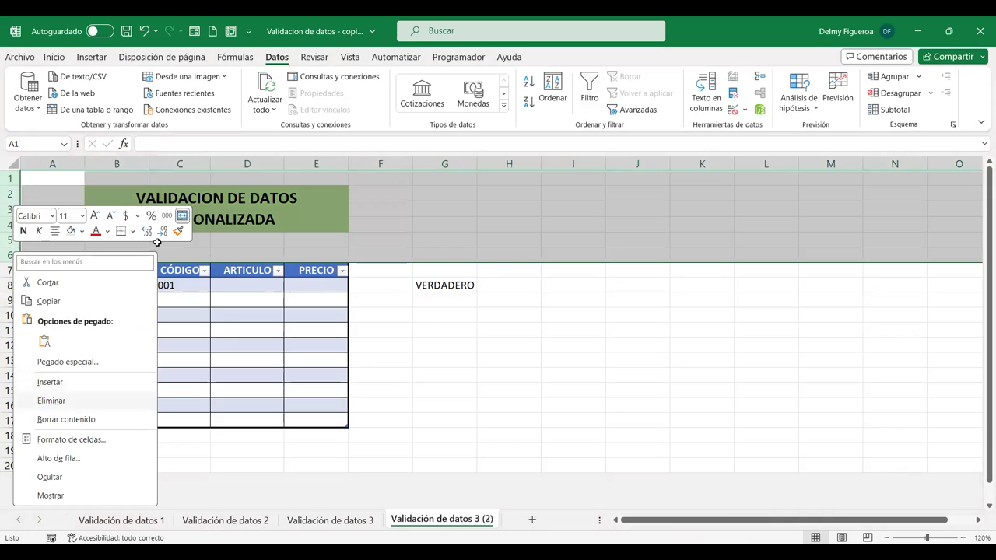
pyautogui.click(74, 403)
# Select the CÓDIGO column and re-enter the check formula in G2.
pyautogui.click(163, 221)
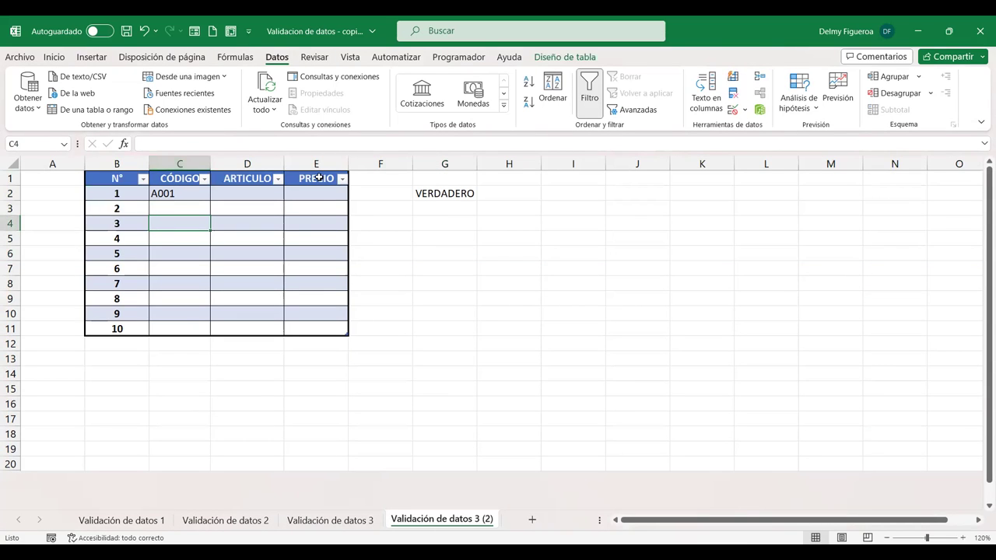
pyautogui.click(187, 158)
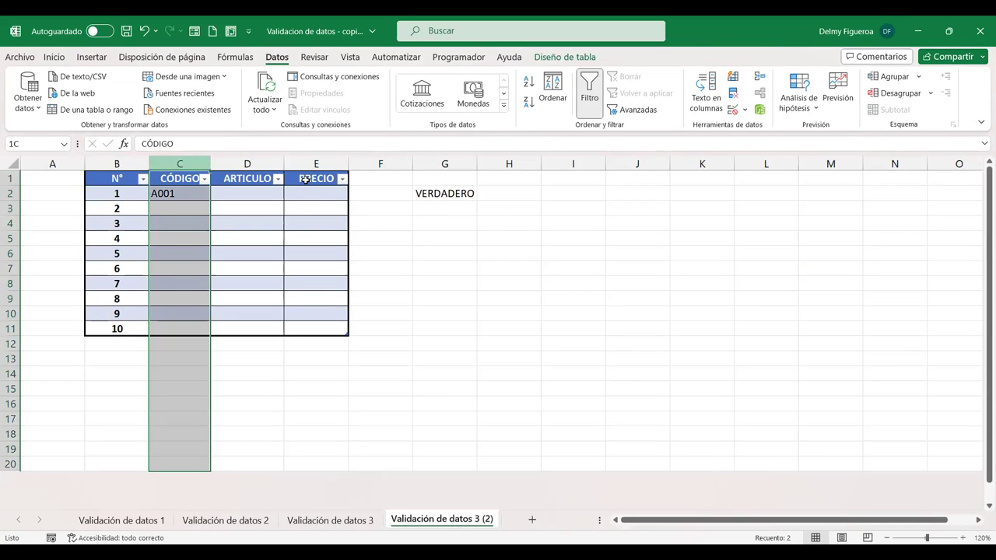
pyautogui.click(448, 193)
pyautogui.doubleClick(451, 192)
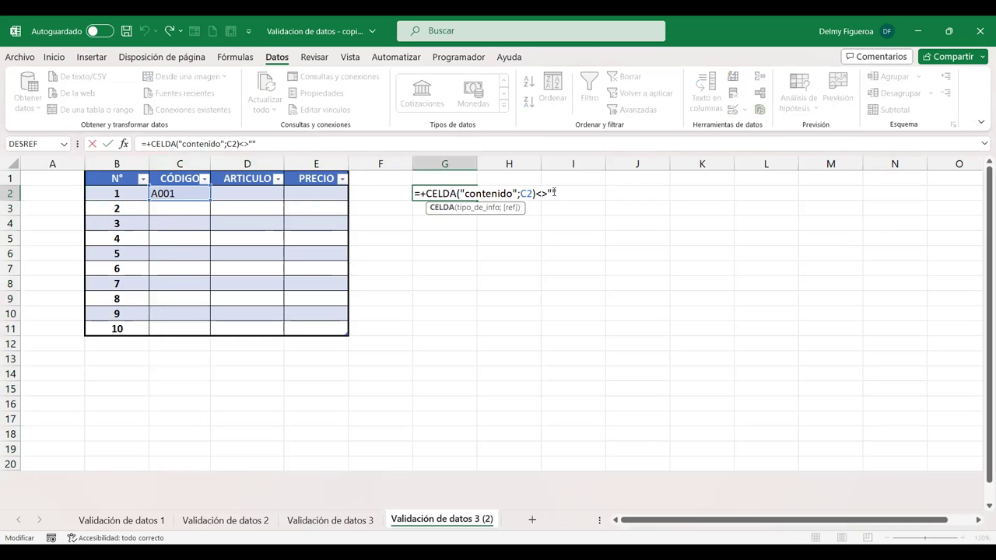
pyautogui.moveTo(554, 192); pyautogui.dragTo(466, 193)
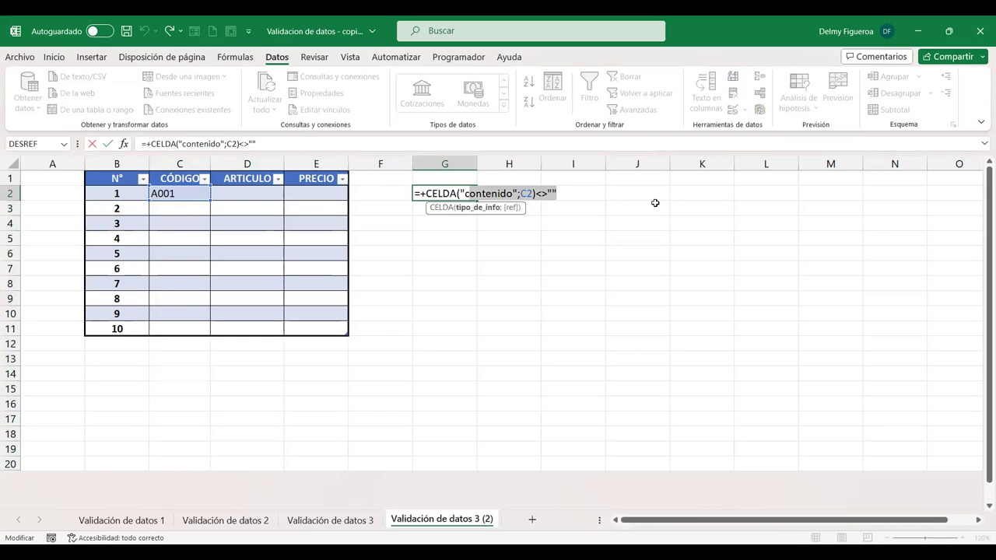
pyautogui.press('Return')
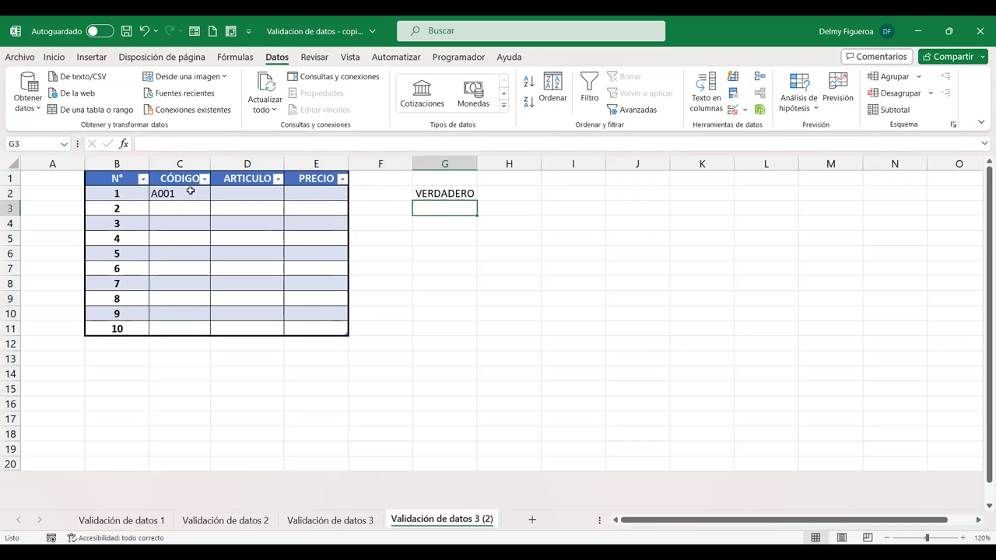
# Clear the A001 code from C2 and recheck G2's formula, which now returns FALSO.
pyautogui.click(199, 192)
pyautogui.press('Delete')
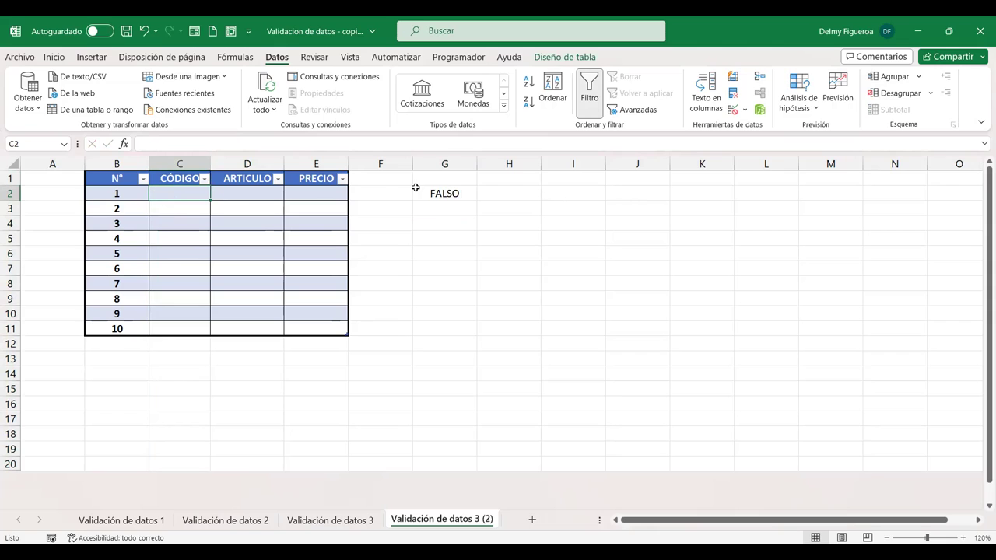
pyautogui.click(456, 193)
pyautogui.doubleClick(456, 194)
pyautogui.moveTo(422, 193); pyautogui.dragTo(579, 194)
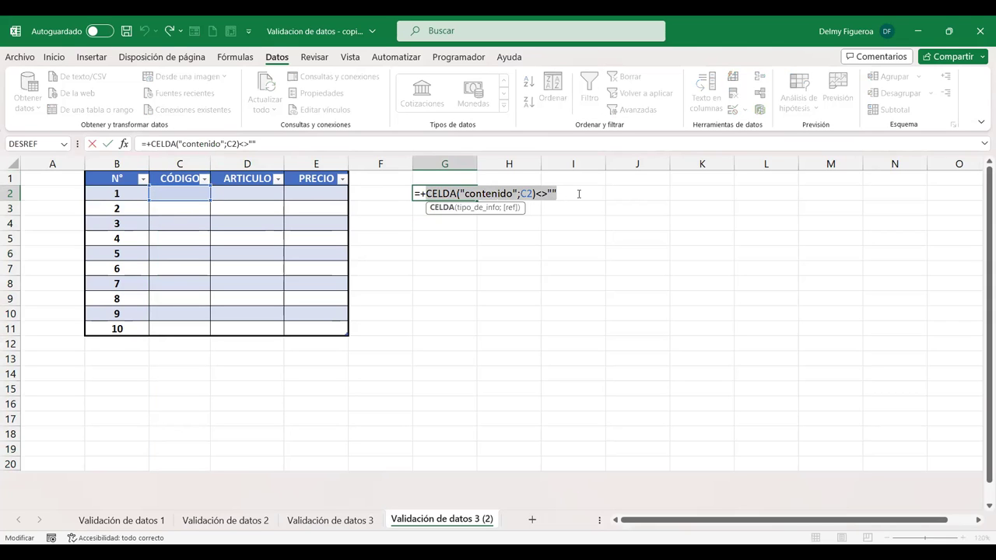
pyautogui.press('Return')
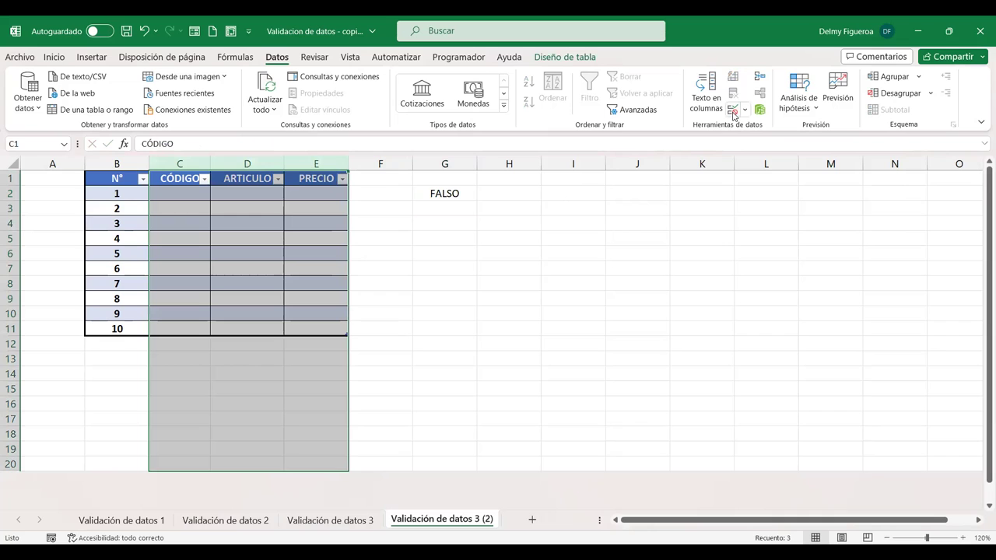
# Add a Personalizada validation rule =CELDA("contenido";C1)<>"" to columns C to E.
pyautogui.click(733, 113)
pyautogui.hotkey('alt', 'Down')
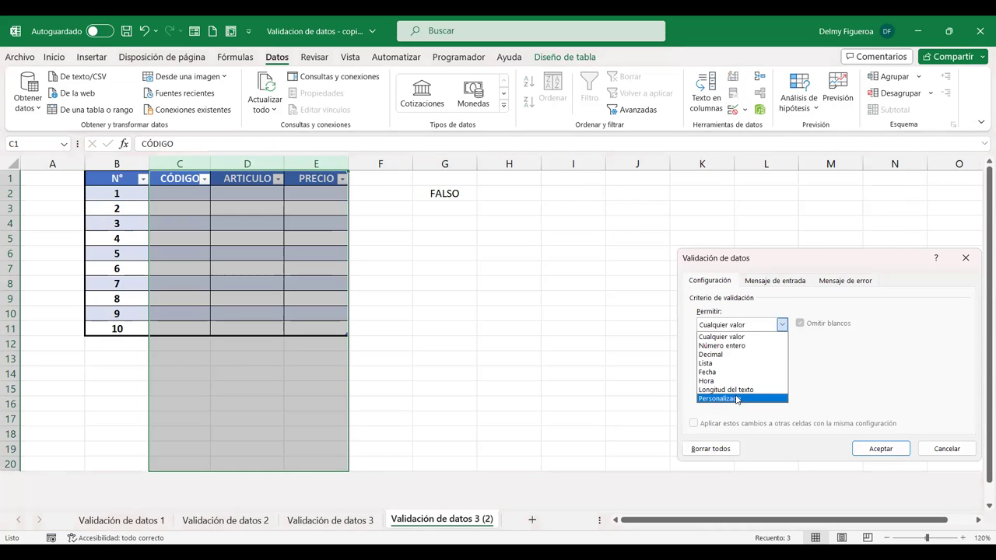
pyautogui.press('Return')
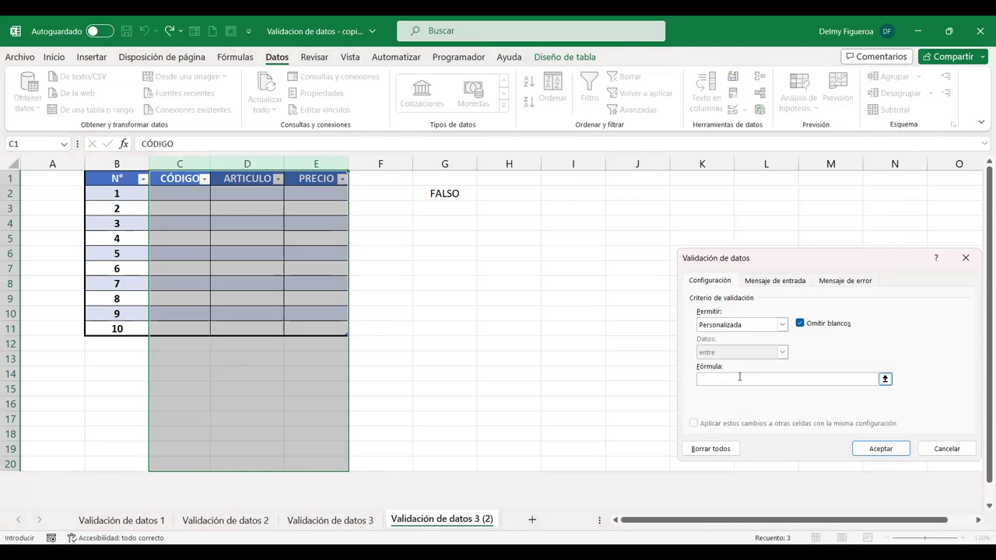
pyautogui.write('=CELDA("contenido";C2)<>""')
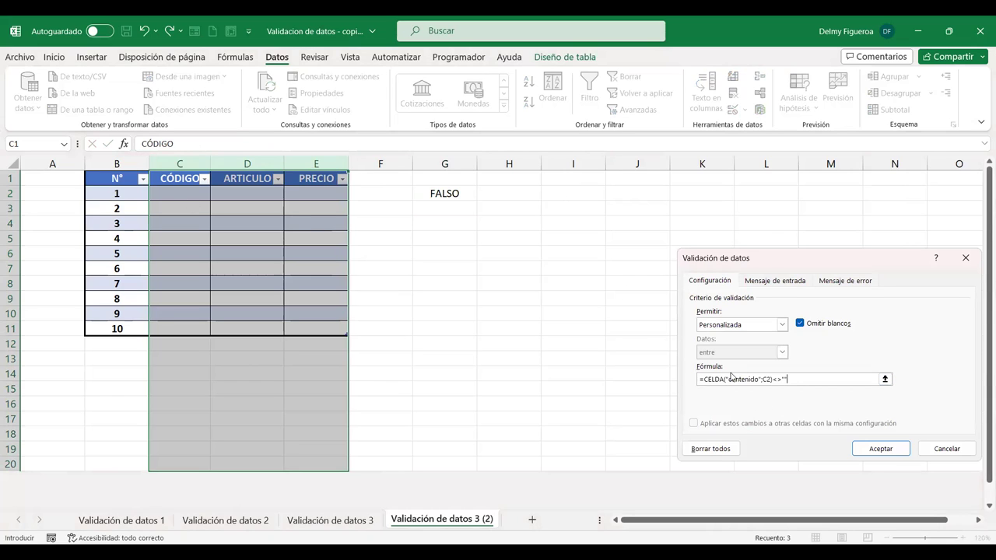
pyautogui.click(770, 379)
pyautogui.press('BackSpace')
pyautogui.write('1')
pyautogui.click(900, 454)
pyautogui.click(240, 200)
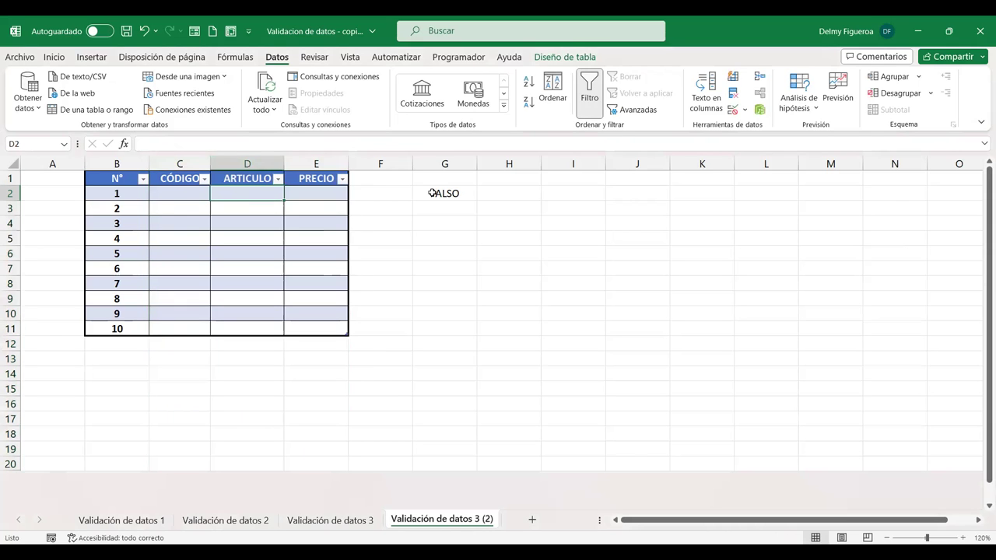
pyautogui.write('1')
pyautogui.press('Tab')
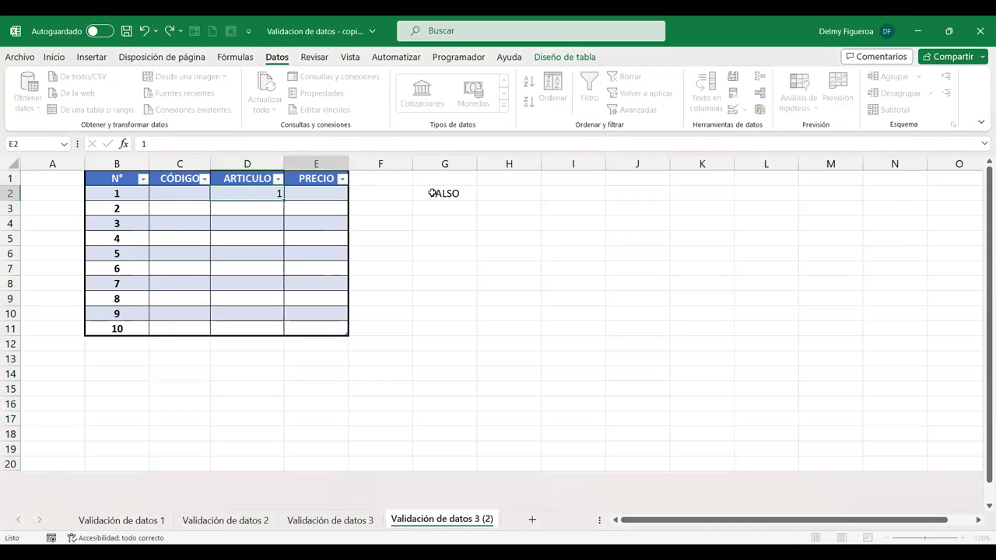
pyautogui.press('Left')
pyautogui.press('Left')
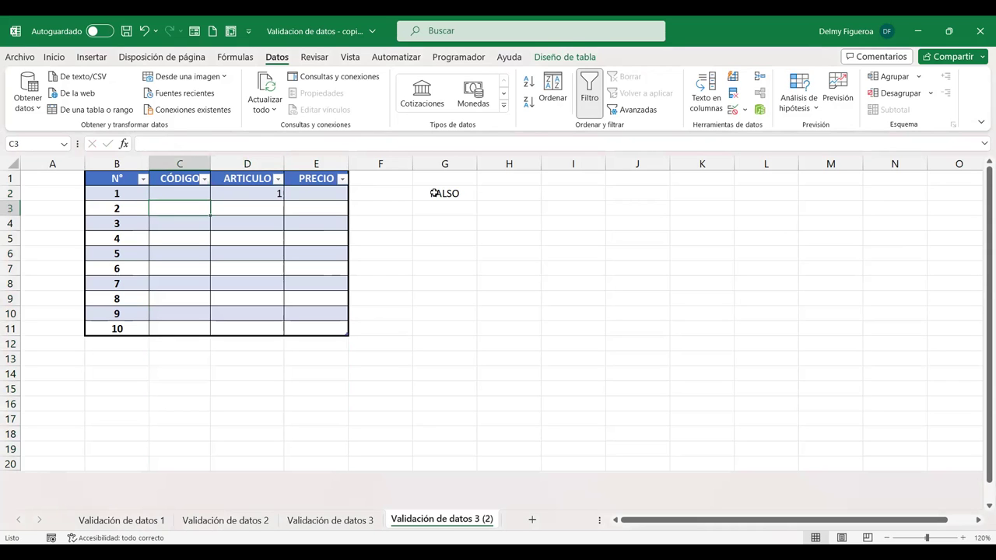
pyautogui.write('a')
pyautogui.press('Tab')
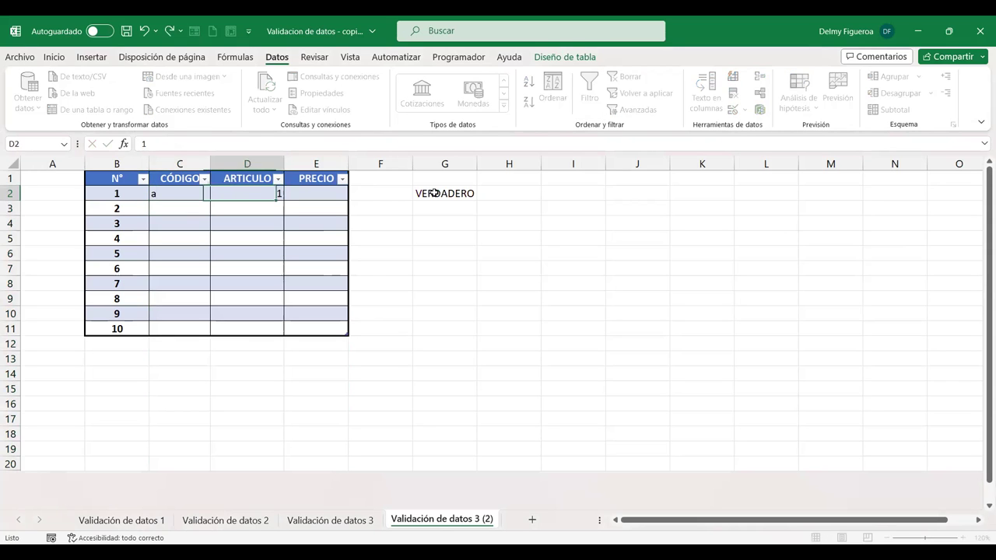
pyautogui.press('Right')
pyautogui.write('15')
pyautogui.press('Tab')
pyautogui.press('Left')
pyautogui.press('Left')
pyautogui.press('Left')
pyautogui.press('Left')
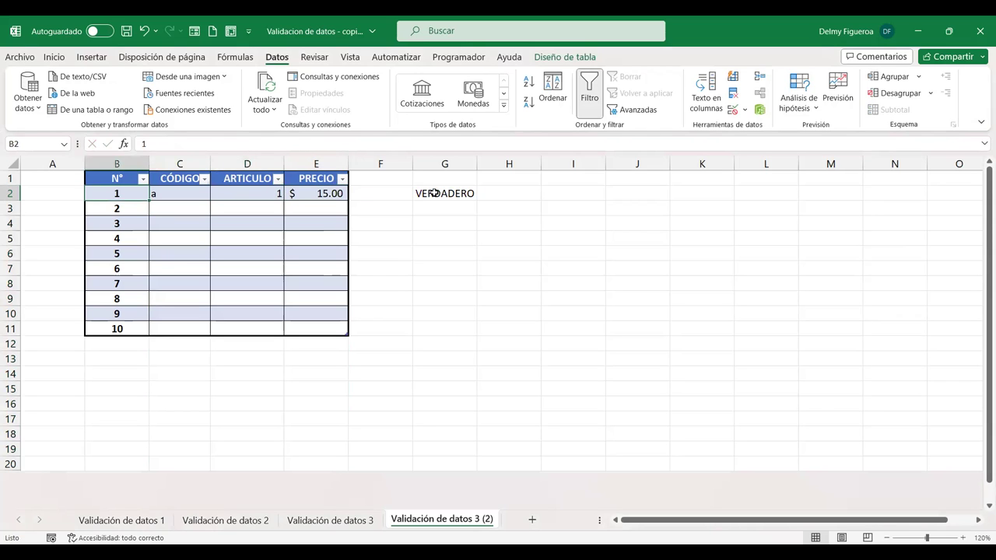
pyautogui.press('Right')
pyautogui.press('Right')
pyautogui.hotkey('shift', 'Right')
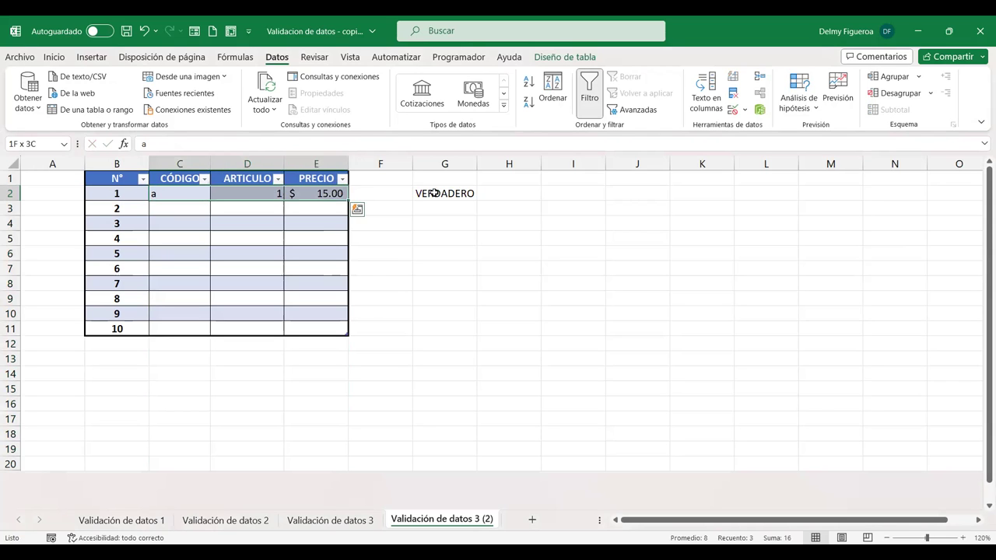
pyautogui.hotkey('shift', 'Left')
pyautogui.click(250, 253)
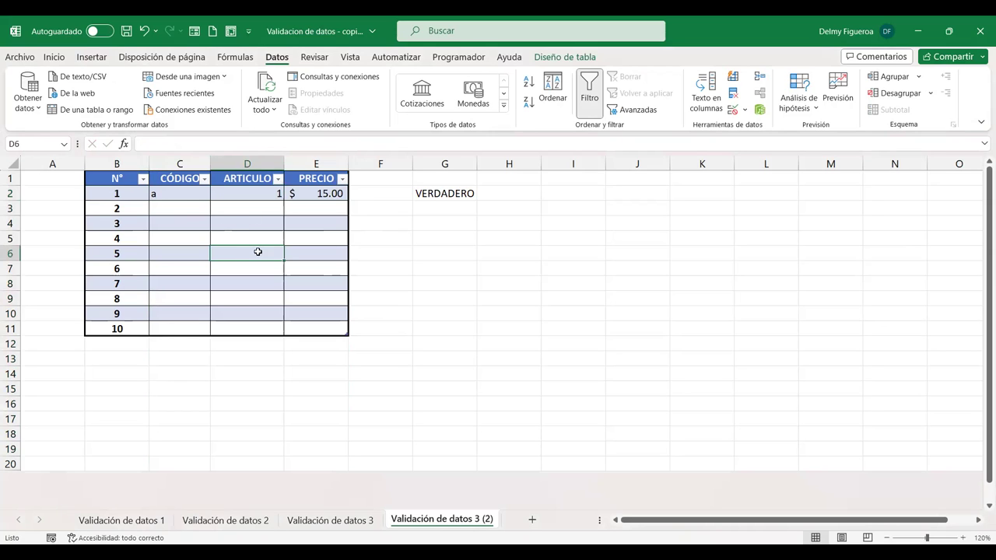
pyautogui.click(118, 208)
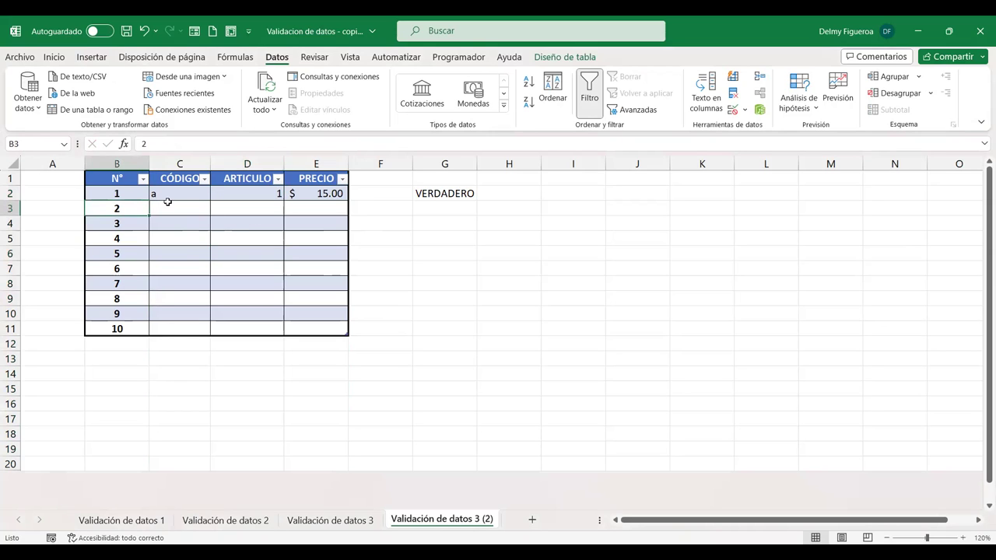
pyautogui.press('Delete')
pyautogui.click(167, 204)
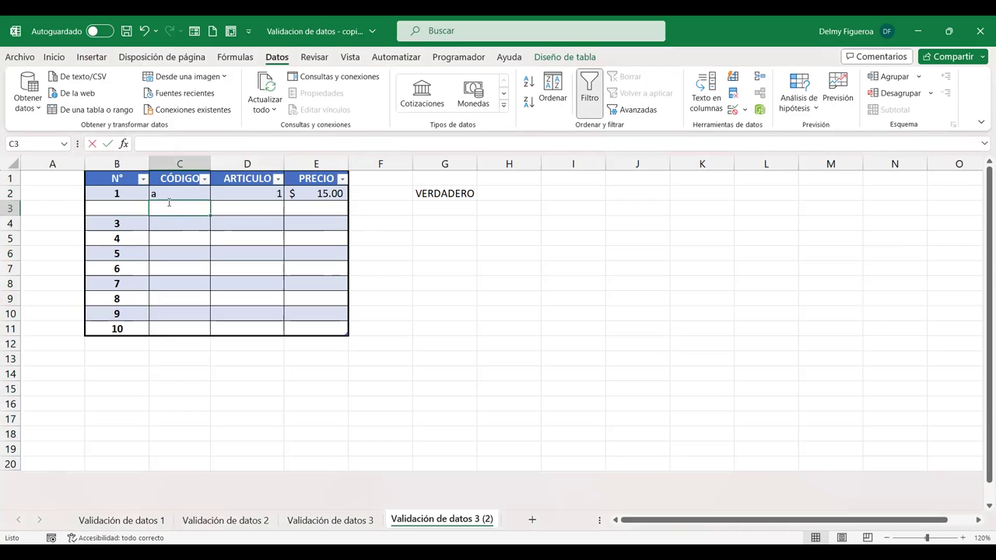
pyautogui.write('1')
pyautogui.press('Tab')
pyautogui.write('1')
pyautogui.press('Tab')
pyautogui.press('Down')
pyautogui.write('1')
pyautogui.press('Return')
pyautogui.press('Left')
pyautogui.press('Up')
pyautogui.press('Up')
pyautogui.press('Up')
pyautogui.press('Down')
pyautogui.press('Down')
pyautogui.press('Down')
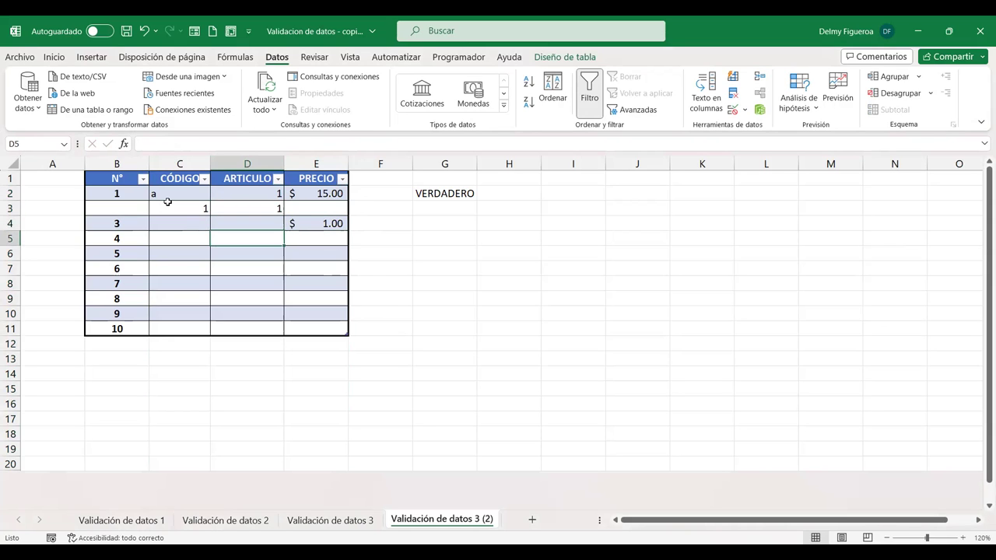
pyautogui.write('Camisa')
pyautogui.hotkey('ctrl', 'Return')
pyautogui.press('Left')
pyautogui.press('Left')
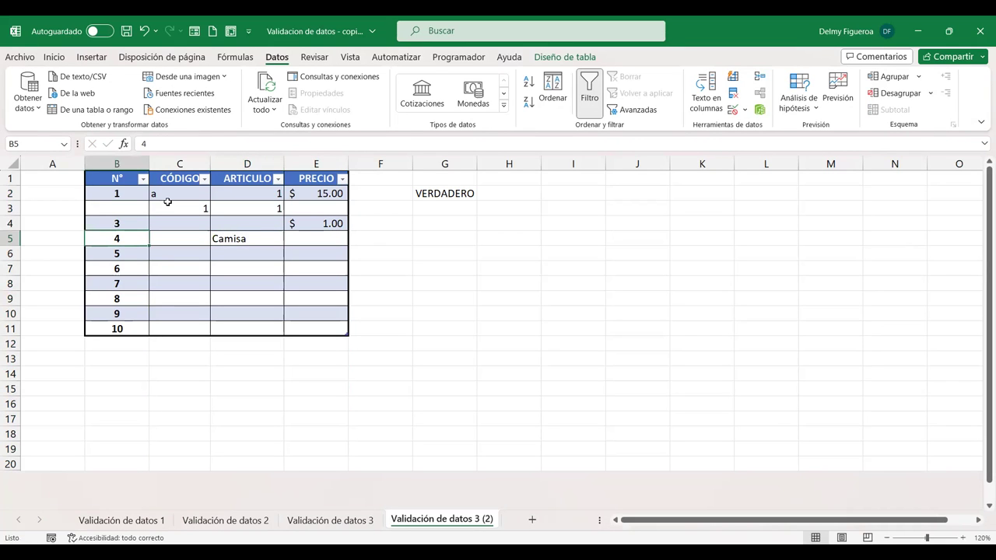
pyautogui.press('Up')
pyautogui.press('Right')
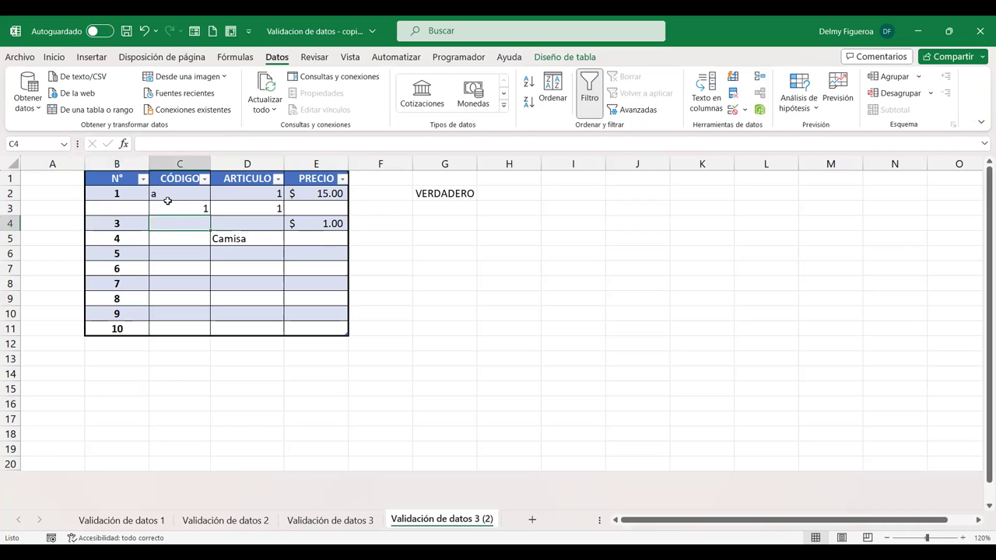
pyautogui.moveTo(168, 201); pyautogui.dragTo(336, 226)
pyautogui.press('Delete')
pyautogui.doubleClick(128, 203)
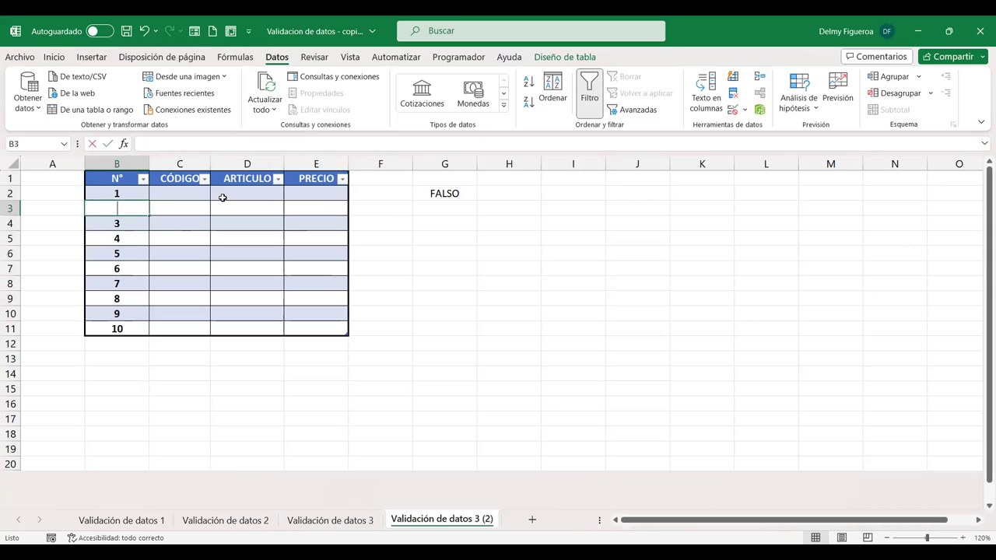
pyautogui.write('2')
pyautogui.press('Tab')
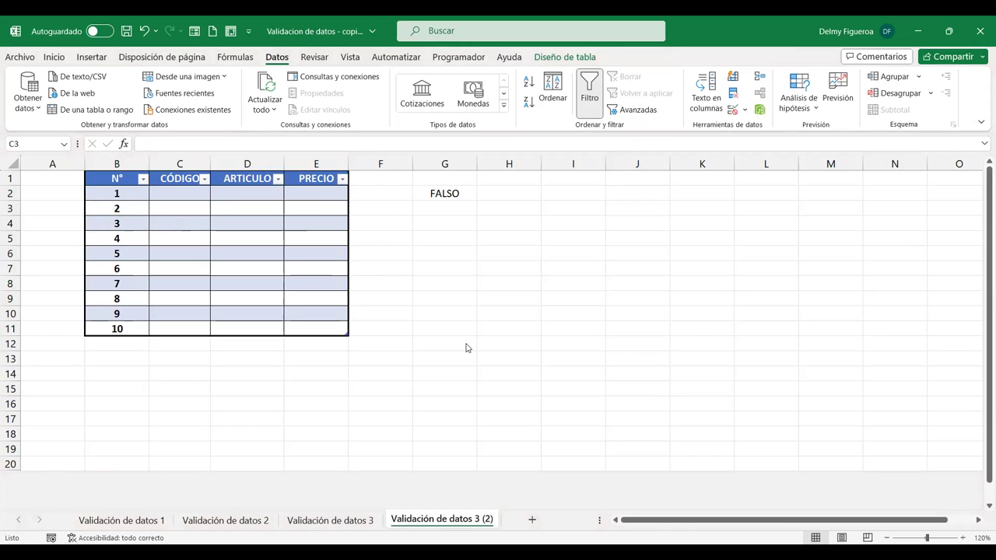
# Review the C2 reference in G2's check formula and confirm it unchanged.
pyautogui.doubleClick(417, 193)
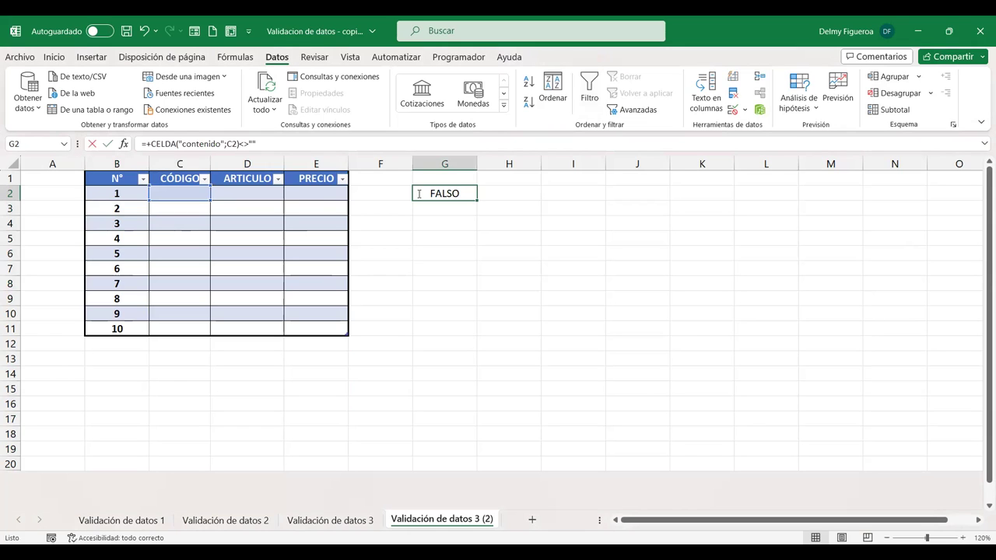
pyautogui.click(529, 194)
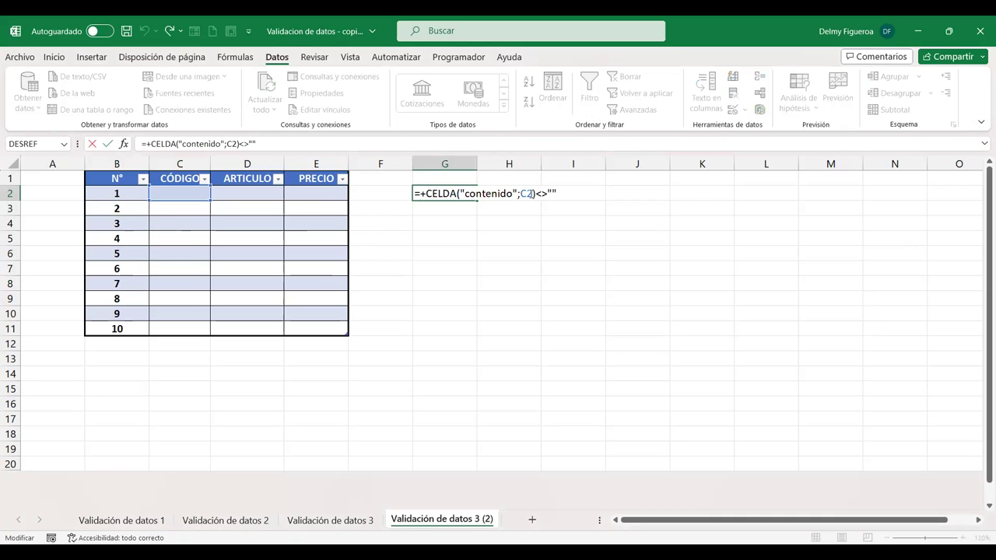
pyautogui.click(530, 194)
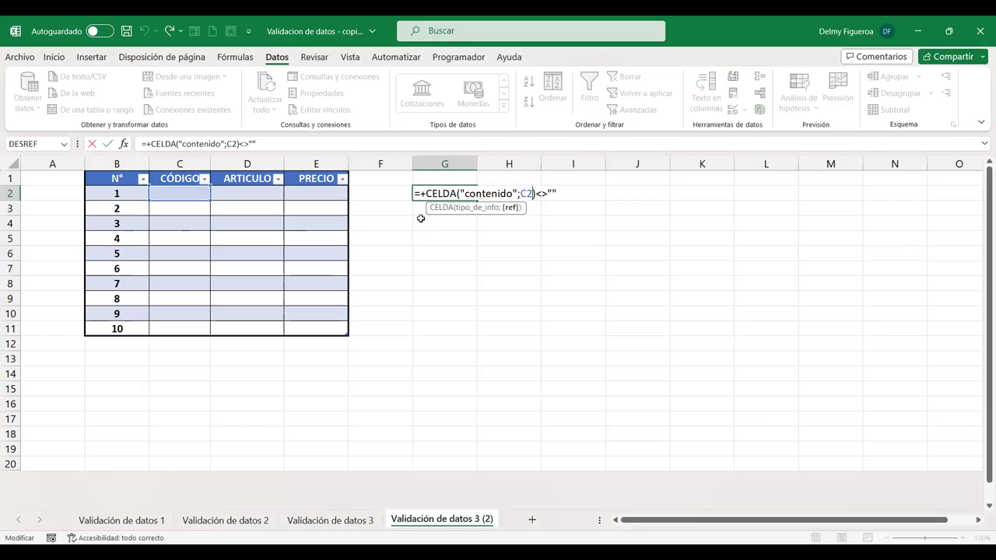
pyautogui.press('Return')
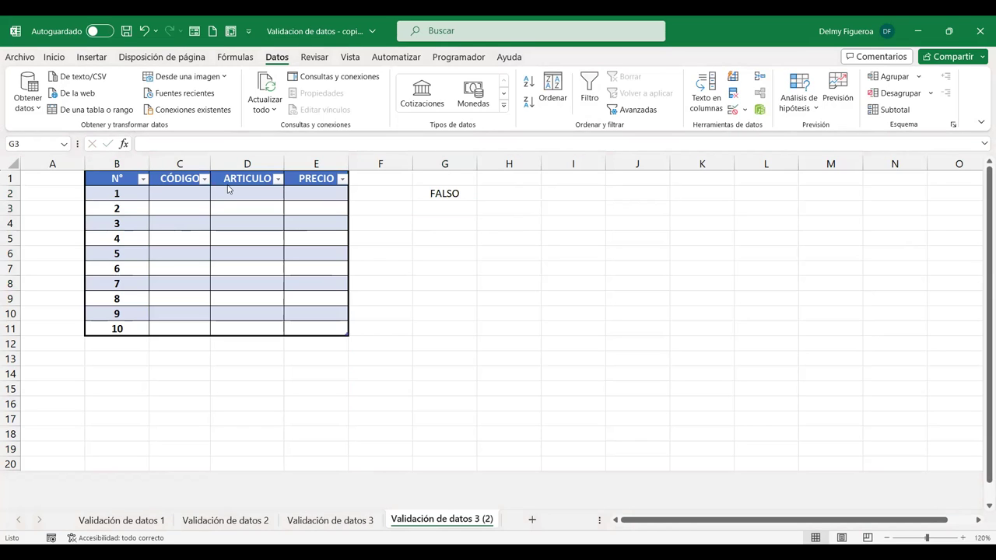
# Select columns C to E and make the validation formula's C1 reference absolute ($C$1).
pyautogui.click(176, 163)
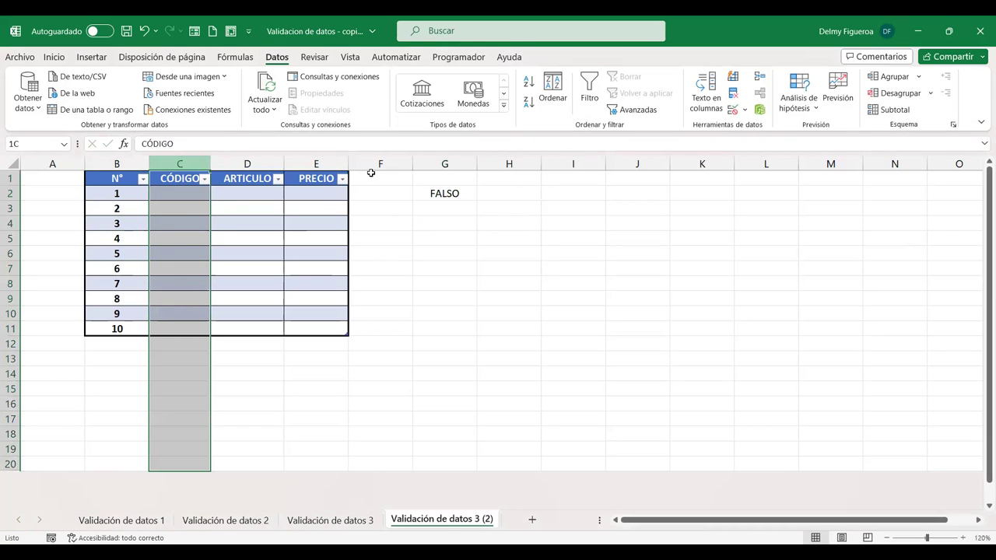
pyautogui.hotkey('shift', 'Right')
pyautogui.hotkey('shift', 'Right')
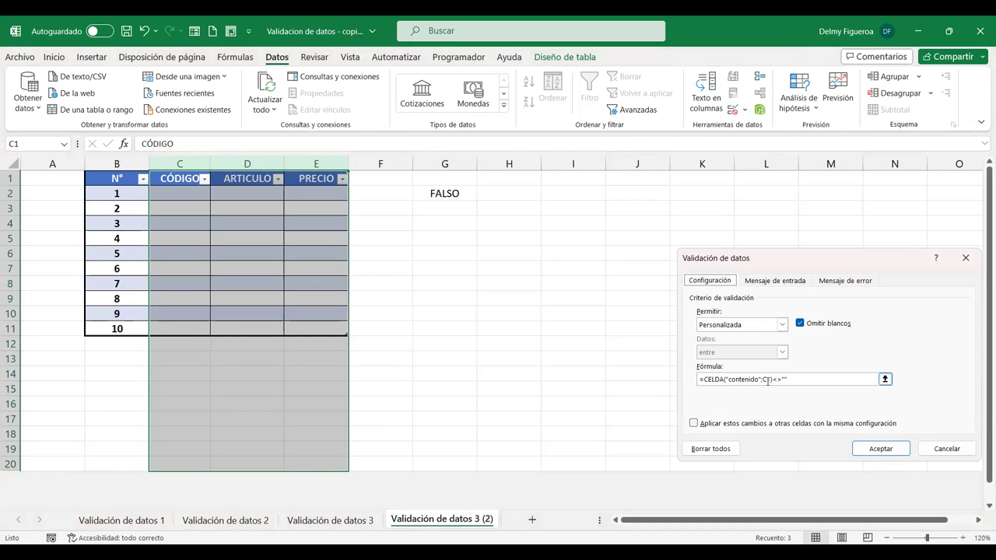
pyautogui.click(768, 379)
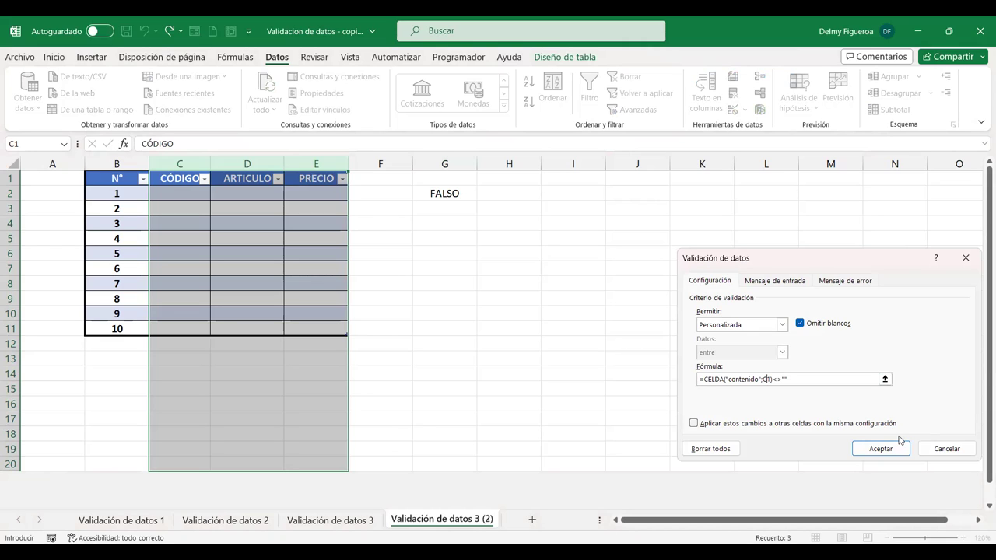
pyautogui.press('F4')
# Apply the $C$1 validation rule and enter test values of 1 in C2 and D3.
pyautogui.click(880, 448)
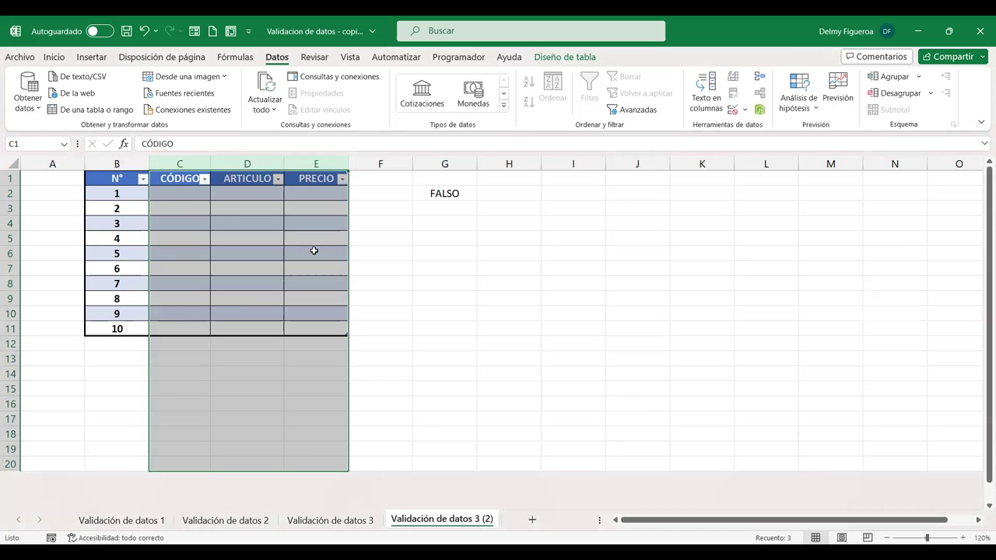
pyautogui.click(184, 195)
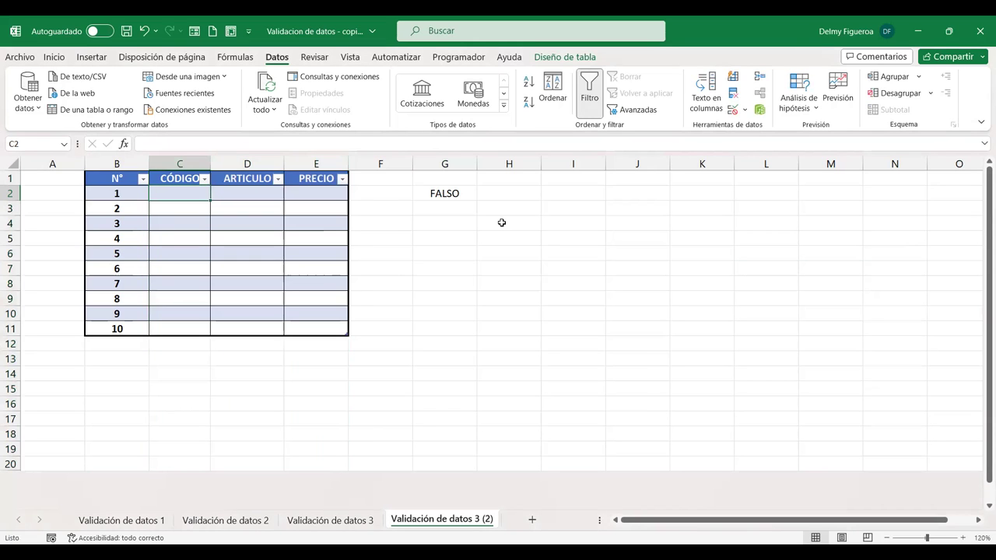
pyautogui.write('1')
pyautogui.press('Tab')
pyautogui.press('Down')
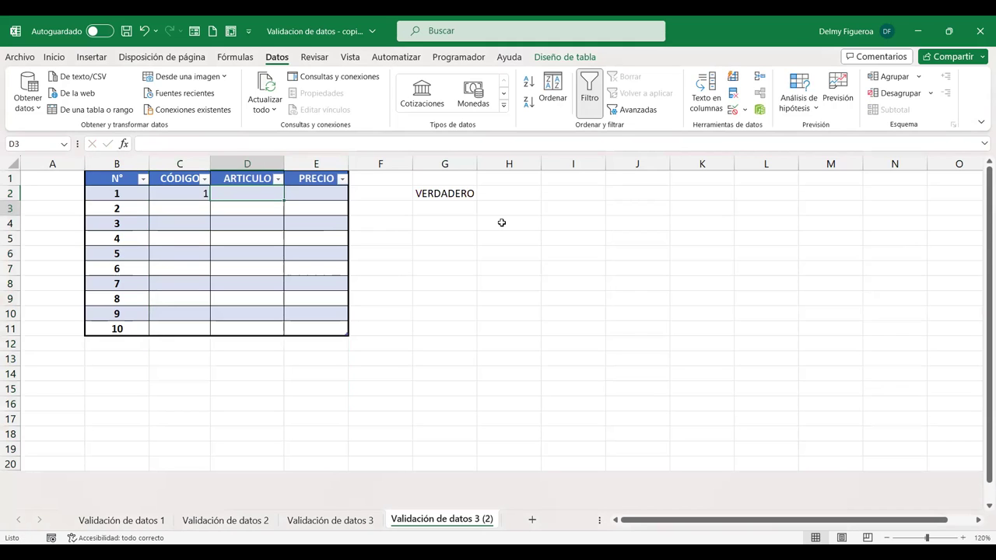
pyautogui.write('1')
pyautogui.press('Tab')
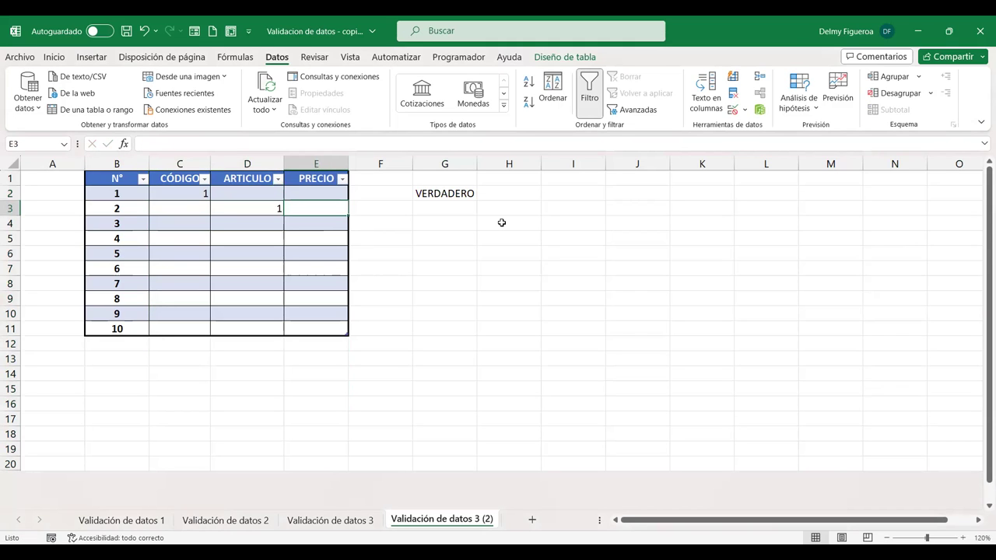
# Clear the test entries so G2 reads FALSO, then select C2:E11.
pyautogui.press('Left')
pyautogui.press('Left')
pyautogui.press('Up')
pyautogui.hotkey('shift', 'Right')
pyautogui.hotkey('shift', 'Right')
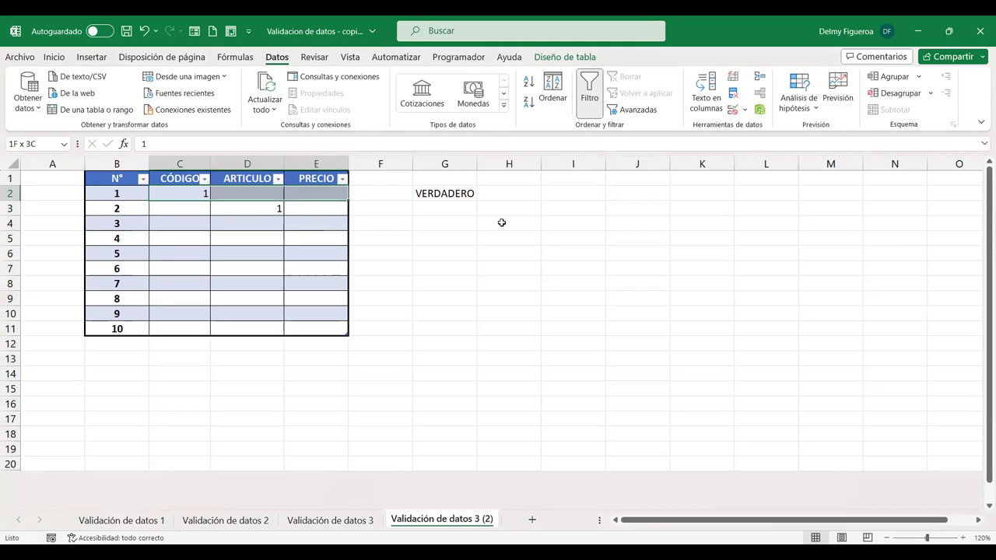
pyautogui.hotkey('shift', 'Right')
pyautogui.hotkey('shift', 'Down')
pyautogui.hotkey('shift', 'Down')
pyautogui.hotkey('shift', 'Down')
pyautogui.press('Delete')
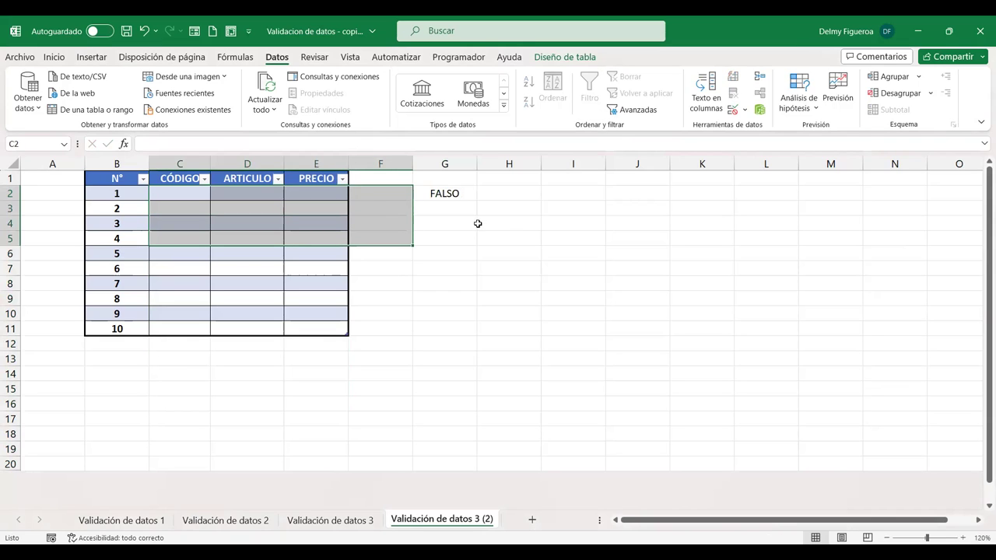
pyautogui.click(189, 191)
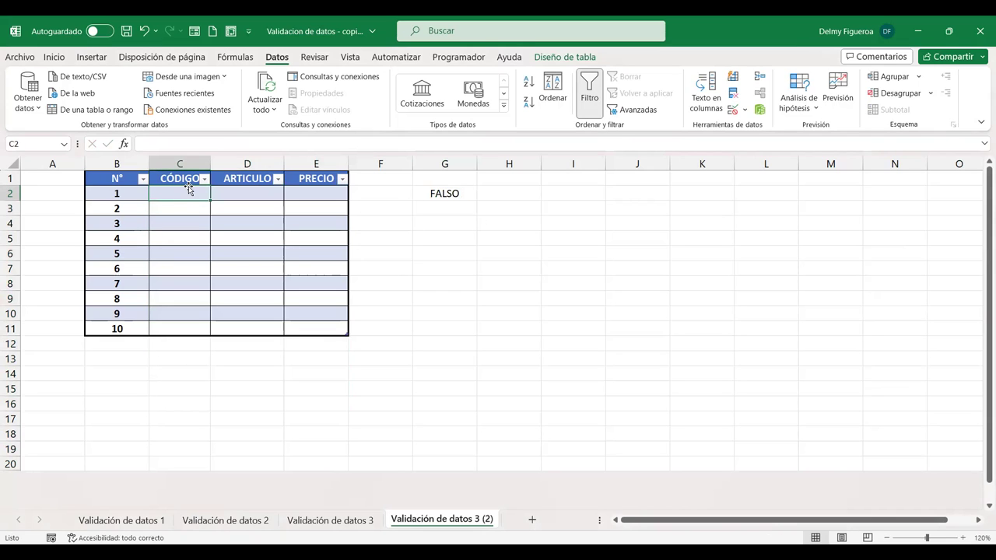
pyautogui.moveTo(187, 191)
pyautogui.mouseDown()
pyautogui.moveTo(333, 237)
pyautogui.moveTo(337, 315)
pyautogui.mouseUp()
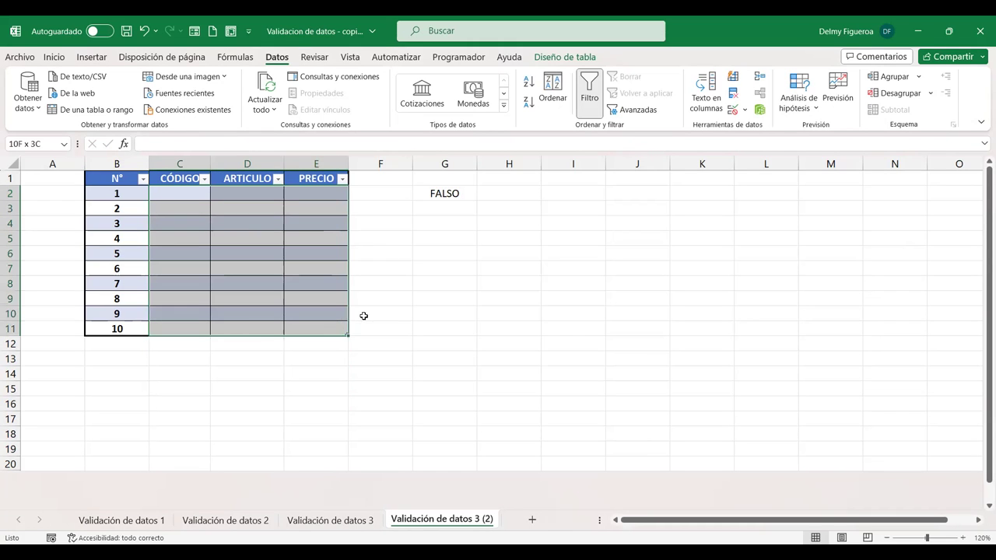
# Try a +cel entry in G5, then clear the resulting error.
pyautogui.click(480, 284)
pyautogui.click(456, 237)
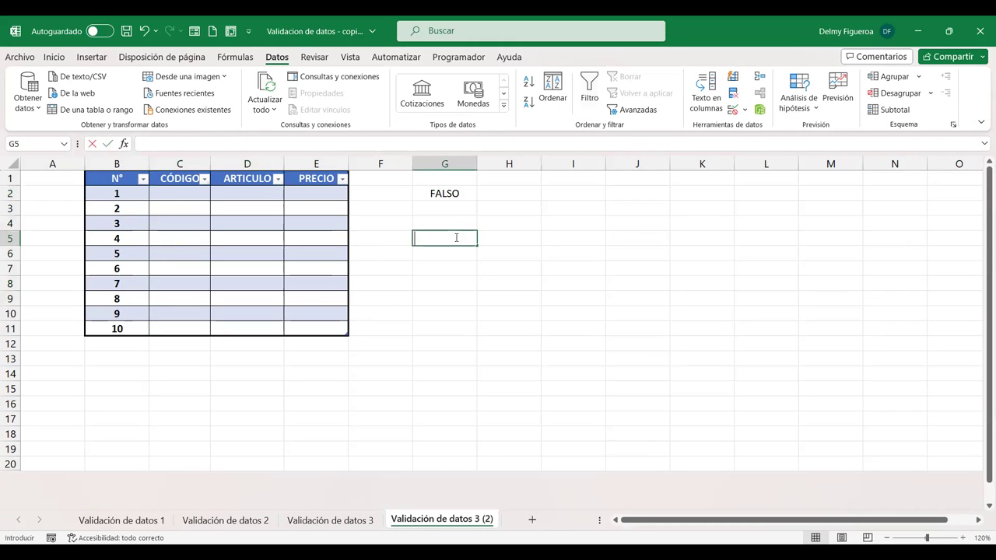
pyautogui.write('+')
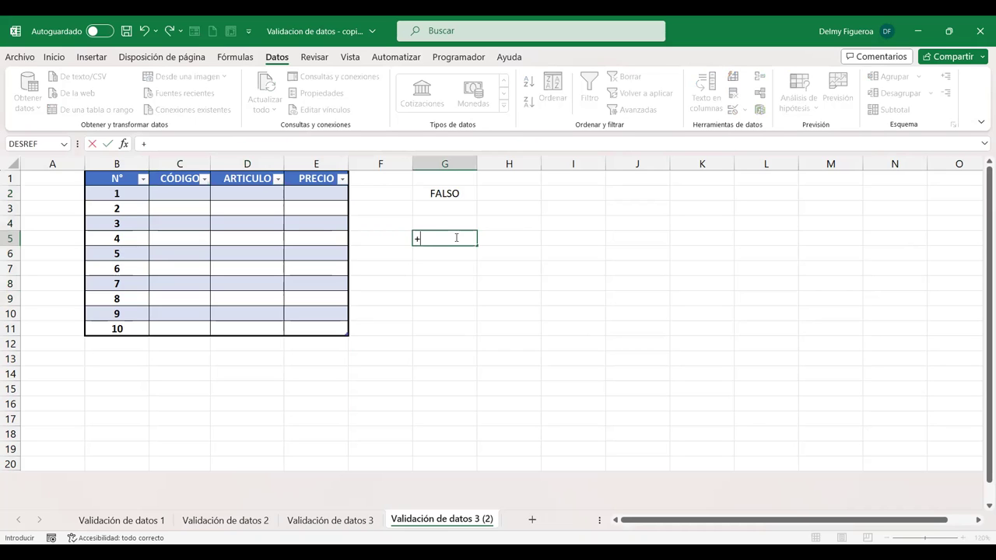
pyautogui.write('cel')
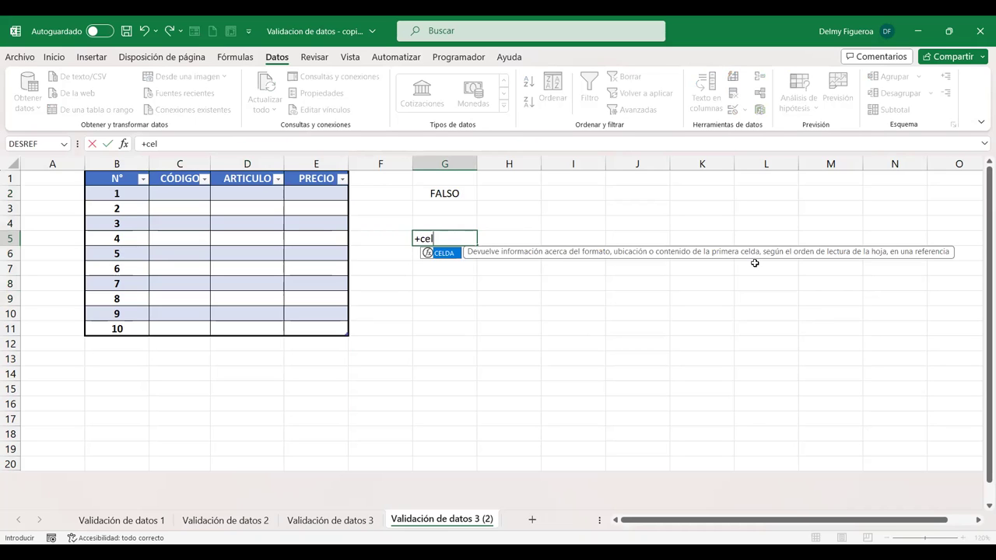
pyautogui.press('Return')
pyautogui.click(464, 237)
pyautogui.press('Delete')
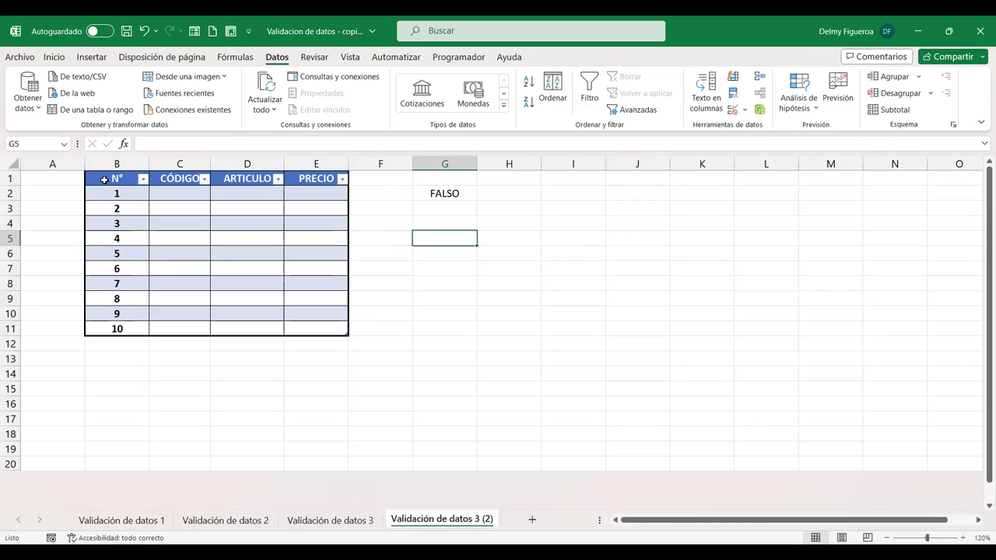
# Change the C2:E11 validation formula from $C$1 to a relative C1 reference.
pyautogui.moveTo(175, 193); pyautogui.dragTo(316, 333)
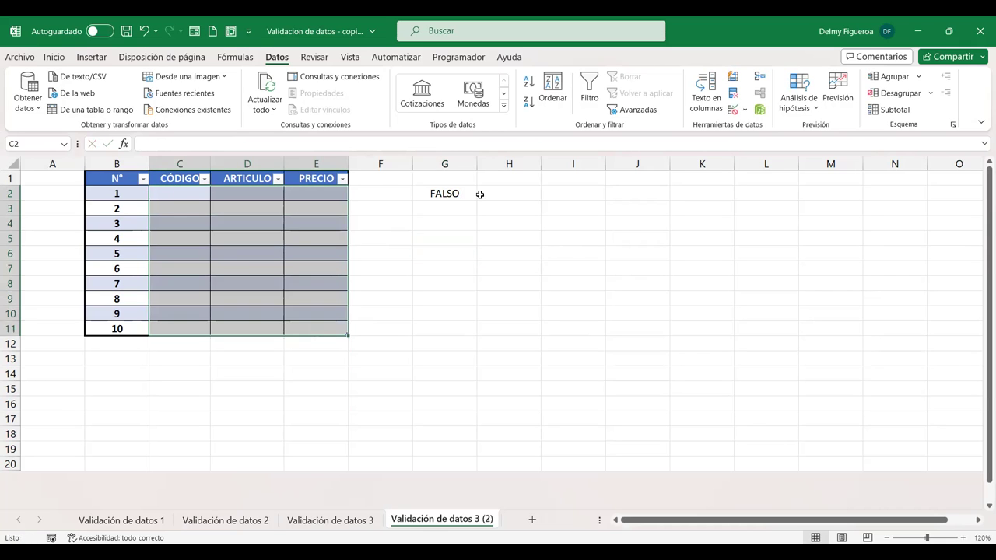
pyautogui.click(736, 115)
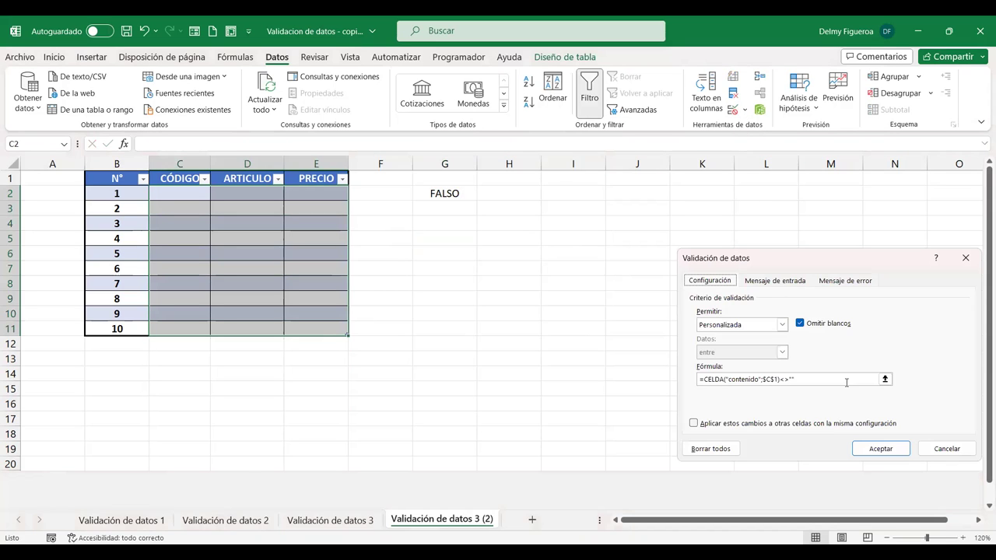
pyautogui.click(775, 380)
pyautogui.press('BackSpace')
pyautogui.press('BackSpace')
pyautogui.press('BackSpace')
pyautogui.press('BackSpace')
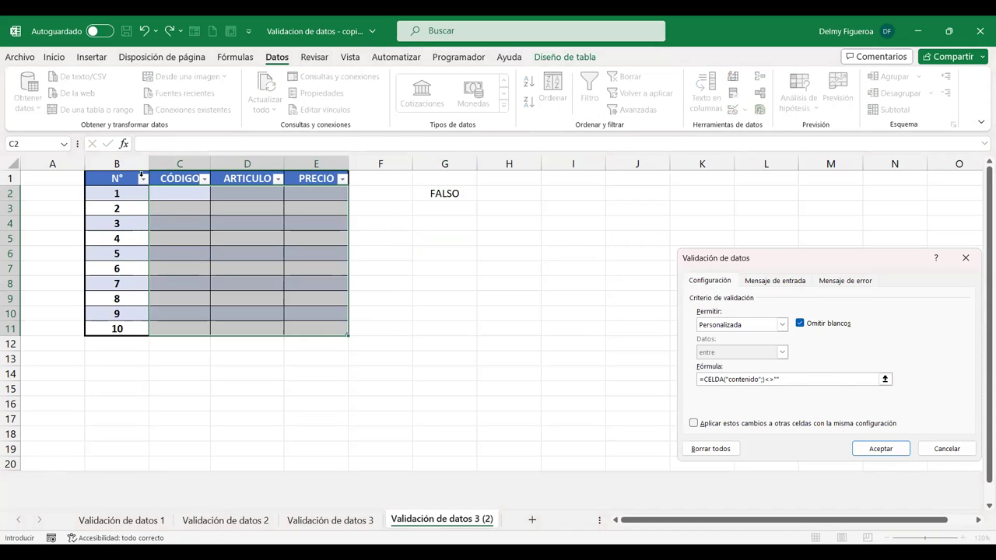
pyautogui.click(183, 178)
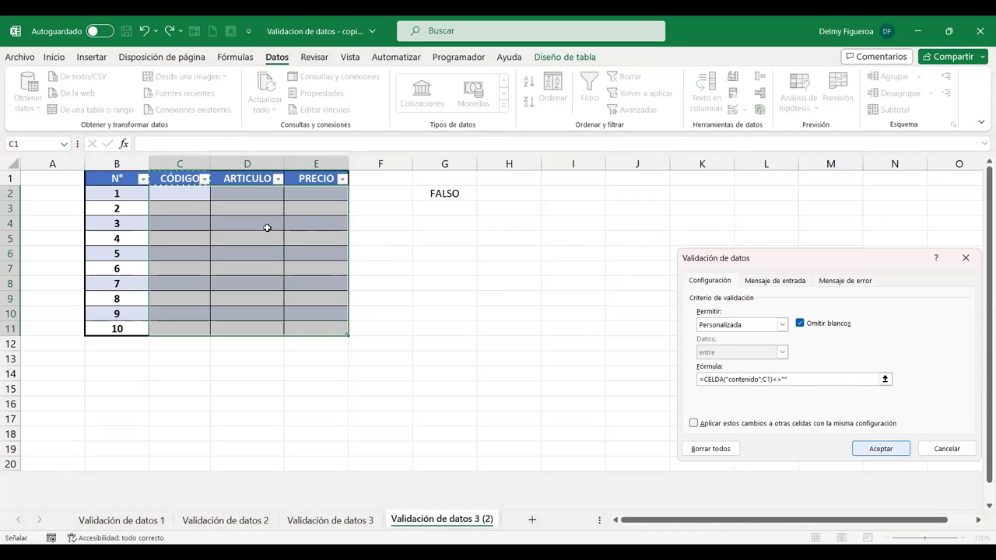
pyautogui.press('Return')
pyautogui.click(179, 194)
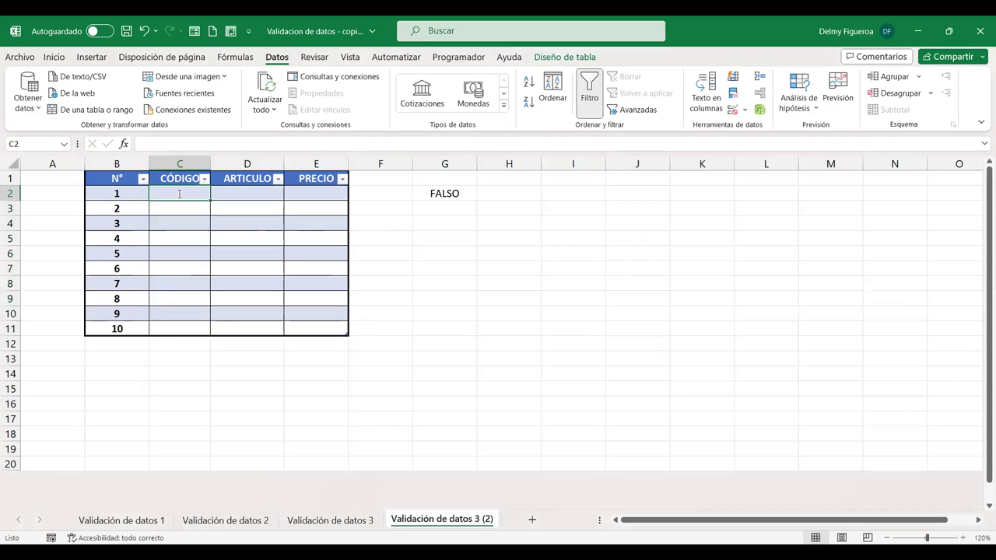
# Enter 1 in C2 so G2 reads VERDADERO; a 1 in D3 is rejected.
pyautogui.write('1')
pyautogui.press('Tab')
pyautogui.press('Down')
pyautogui.write('1')
pyautogui.press('Return')
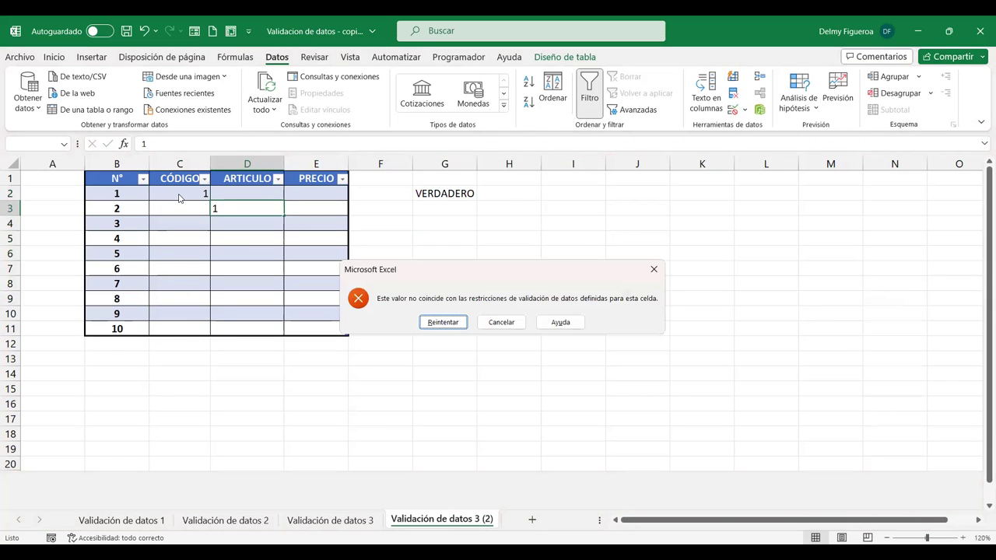
pyautogui.press('Return')
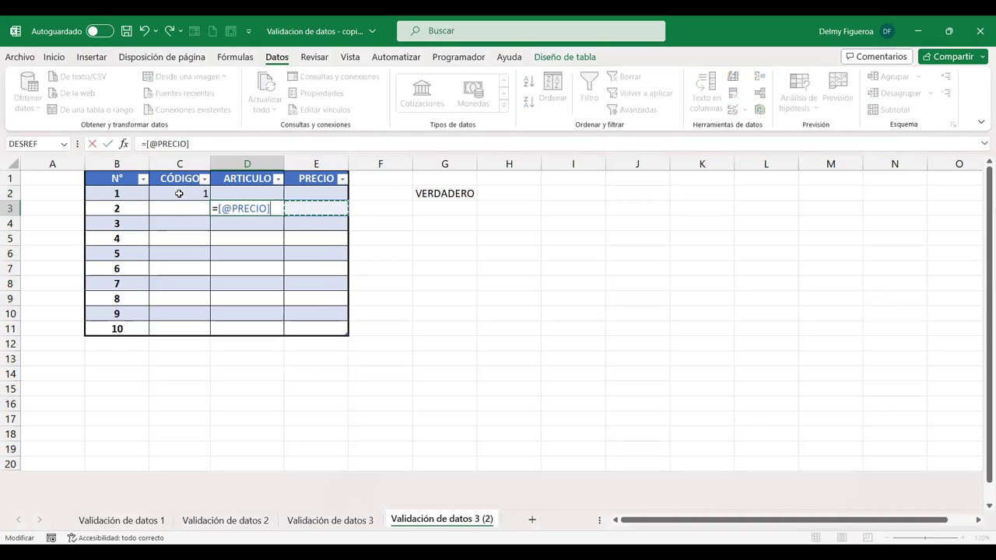
pyautogui.press('Escape')
# Test 'a' in E5 and 1 in C5, cancelling both validation errors.
pyautogui.press('Left')
pyautogui.press('Down')
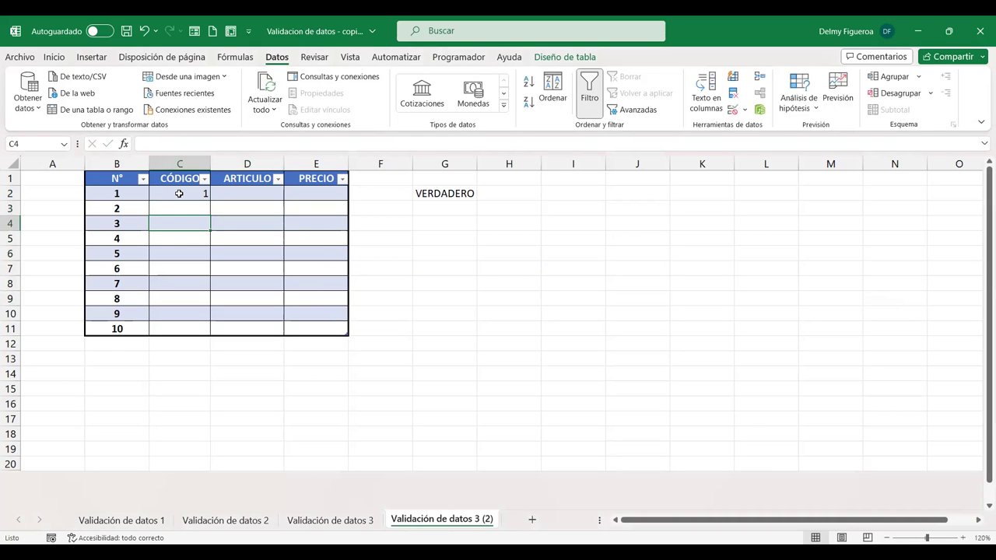
pyautogui.press('Down')
pyautogui.press('Right')
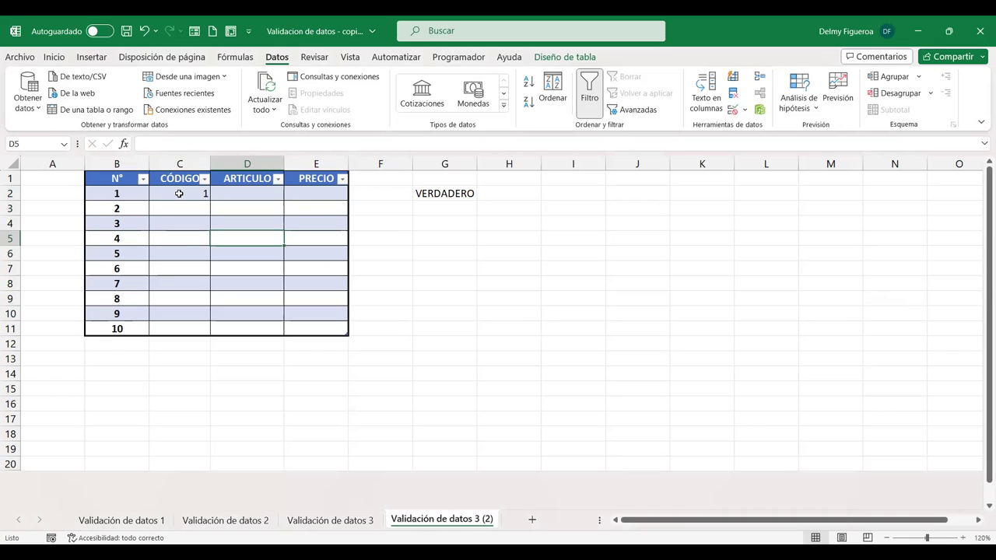
pyautogui.press('Right')
pyautogui.write('a')
pyautogui.press('Return')
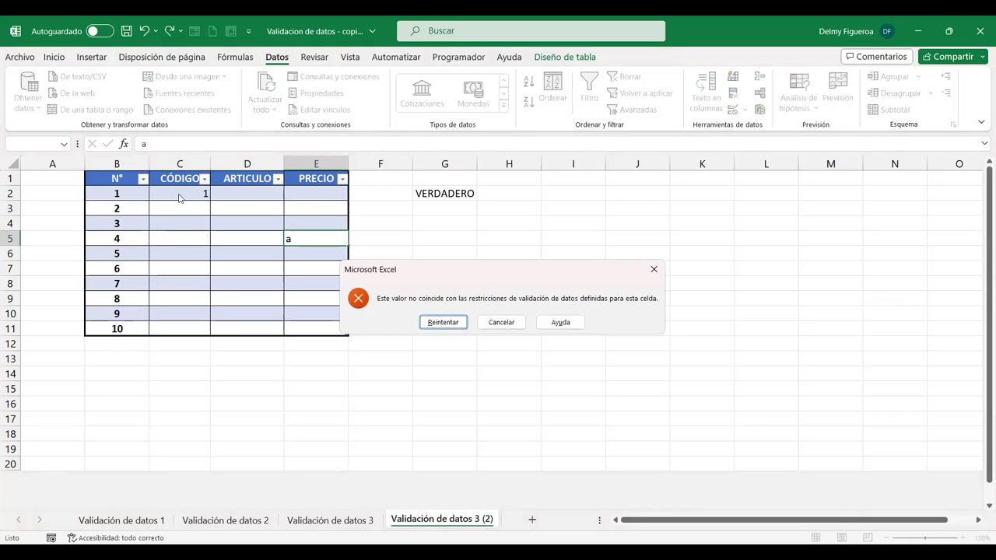
pyautogui.press('Escape')
pyautogui.press('Left')
pyautogui.press('Left')
pyautogui.write('1')
pyautogui.press('Return')
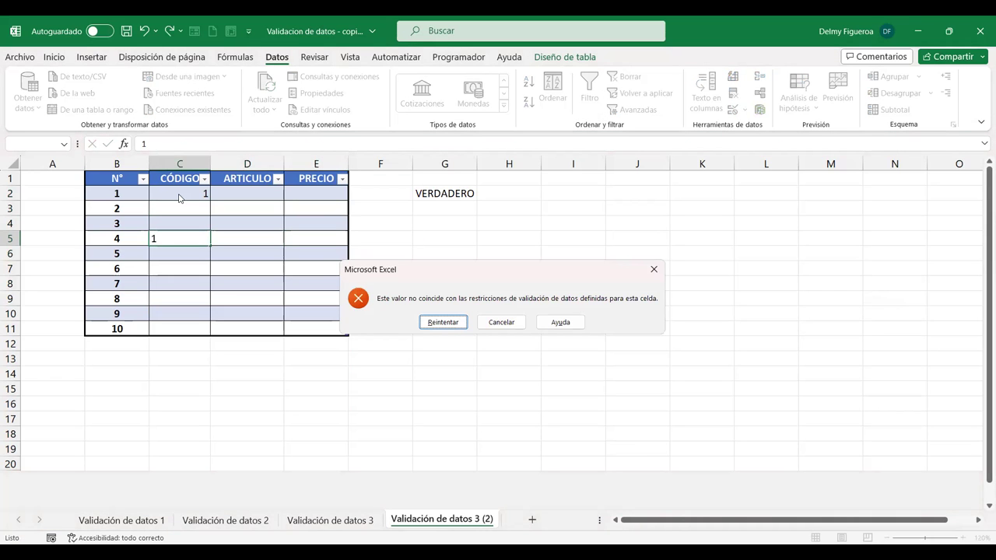
pyautogui.press('Escape')
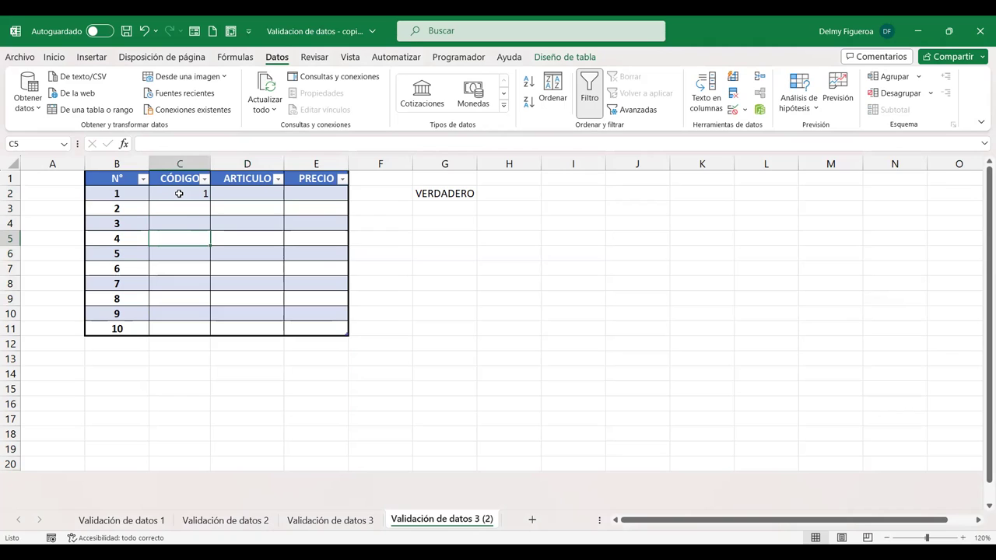
pyautogui.click(179, 193)
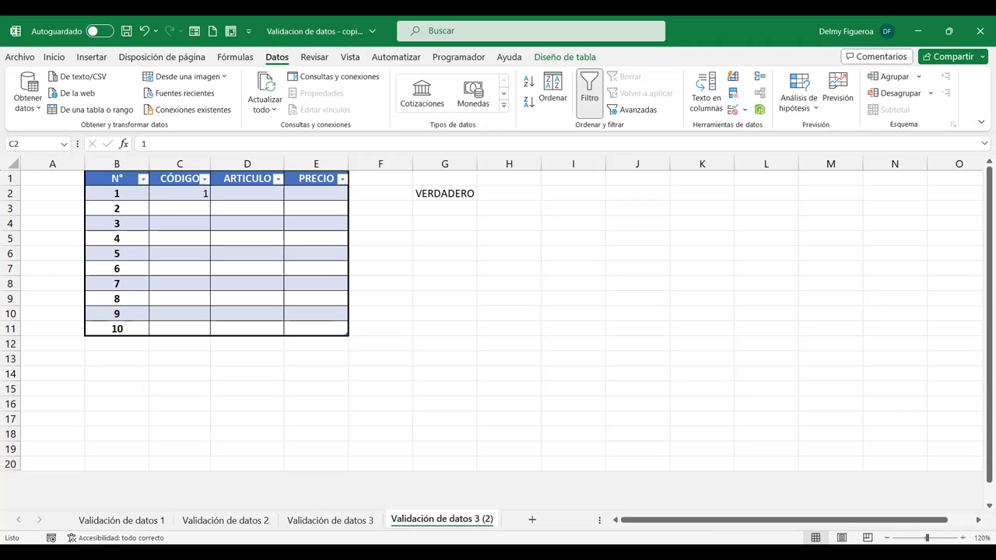
# Clear the numbers 1–10 from column B and re-enter 1 in C2.
pyautogui.moveTo(121, 192); pyautogui.dragTo(116, 327)
pyautogui.press('Delete')
pyautogui.click(185, 192)
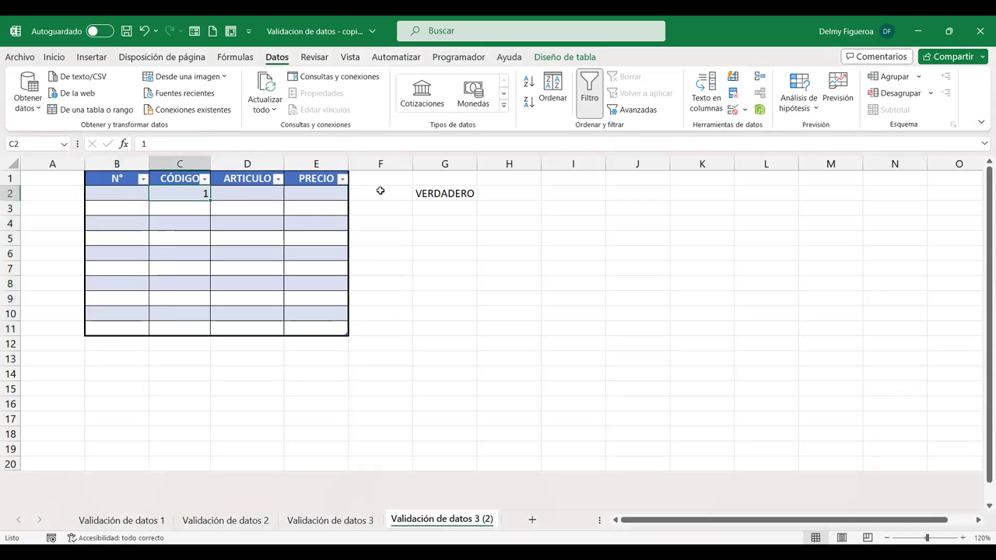
pyautogui.press('Delete')
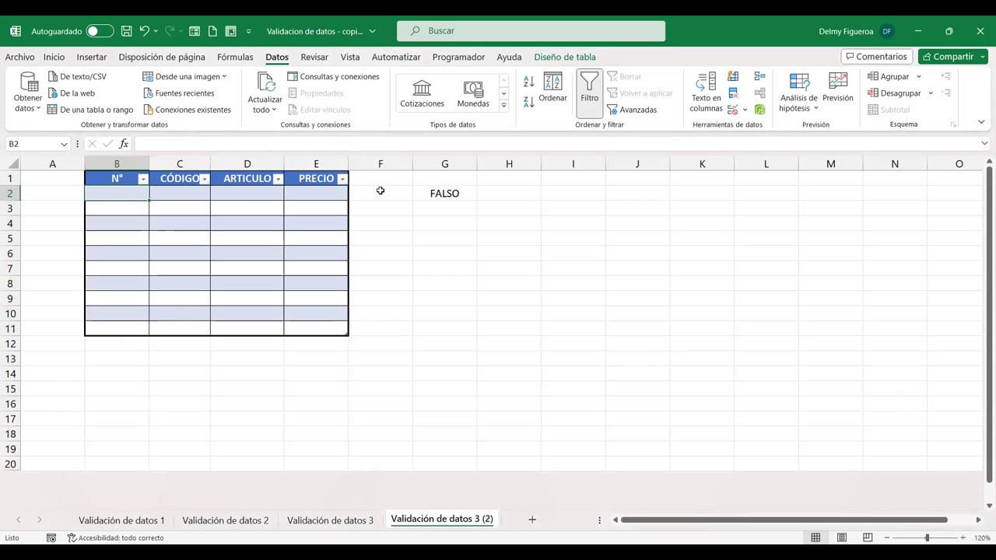
pyautogui.write('1')
pyautogui.press('Tab')
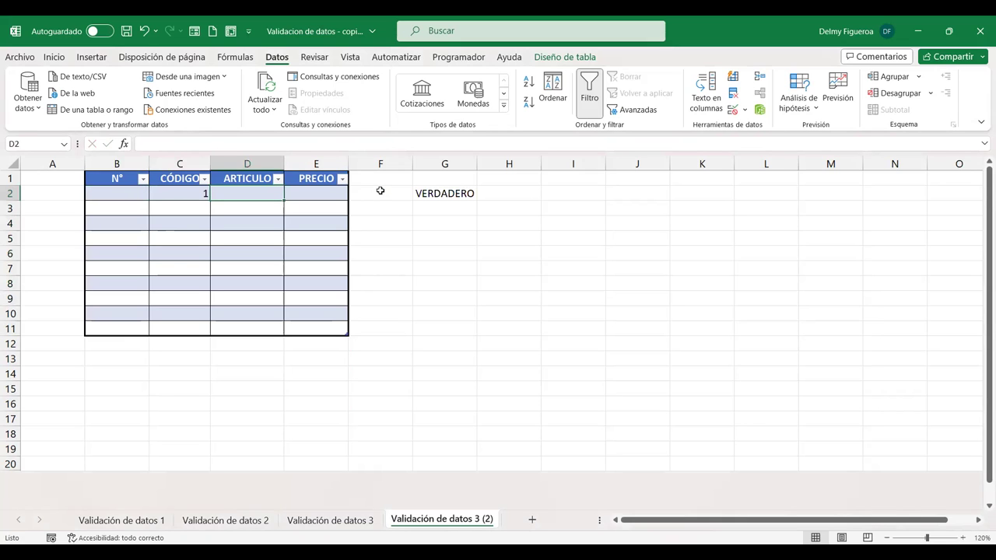
# Try entering 2 in D3 and C5, dismissing each validation error.
pyautogui.press('Return')
pyautogui.press('Tab')
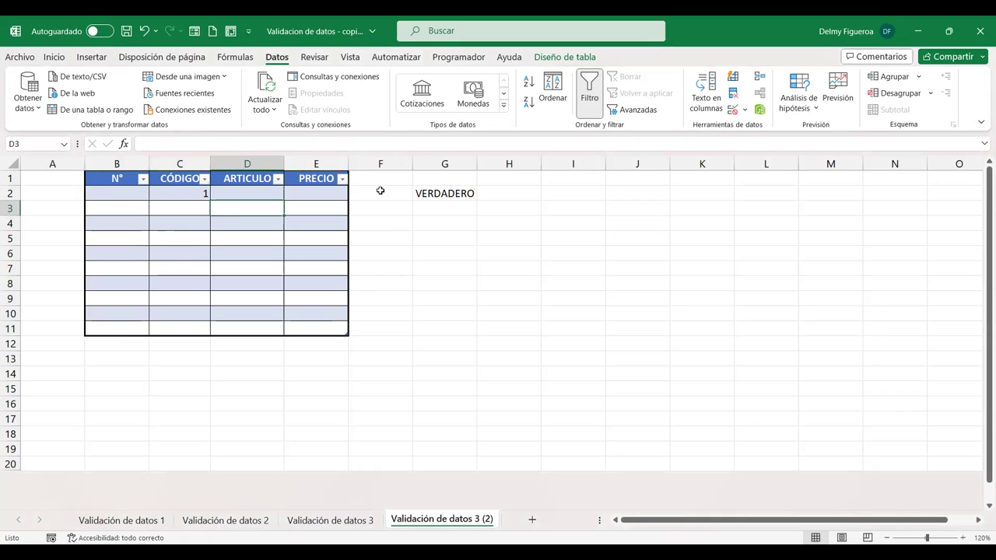
pyautogui.write('2')
pyautogui.press('Return')
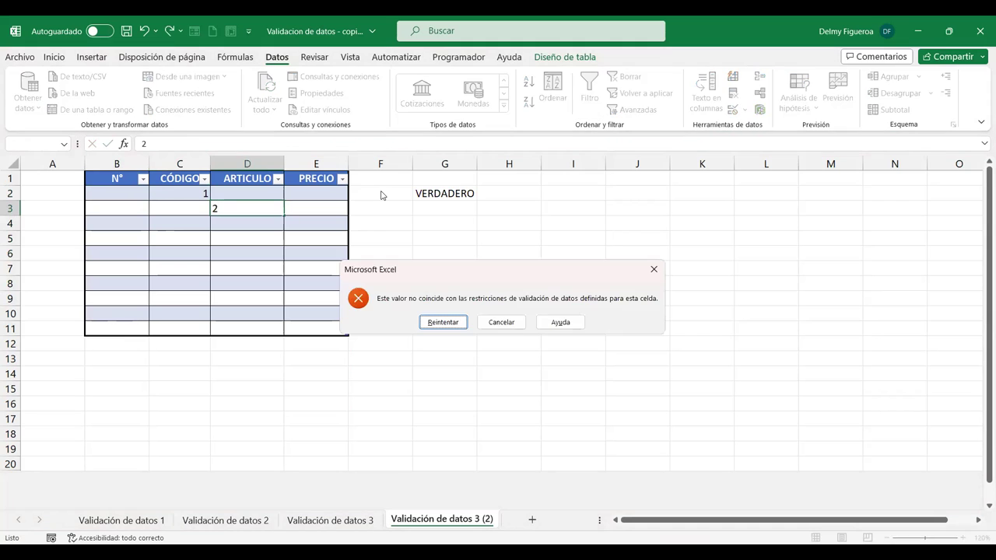
pyautogui.press('Escape')
pyautogui.press('Down')
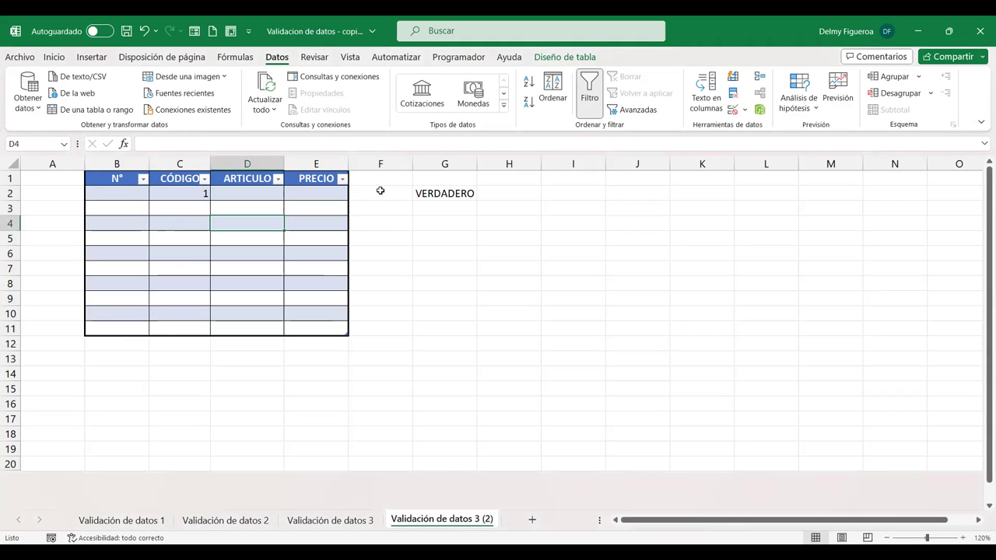
pyautogui.press('Left')
pyautogui.press('Down')
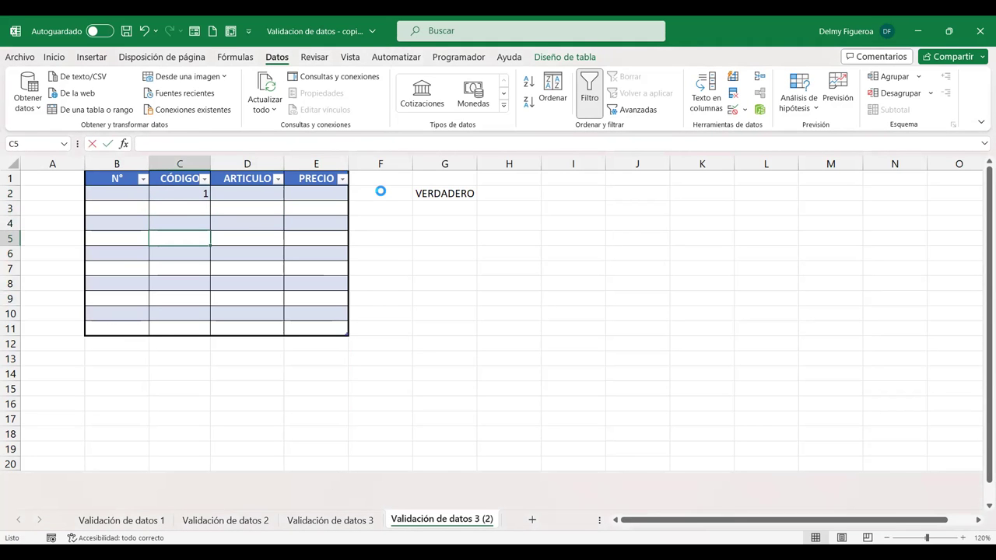
pyautogui.write('2')
pyautogui.press('Return')
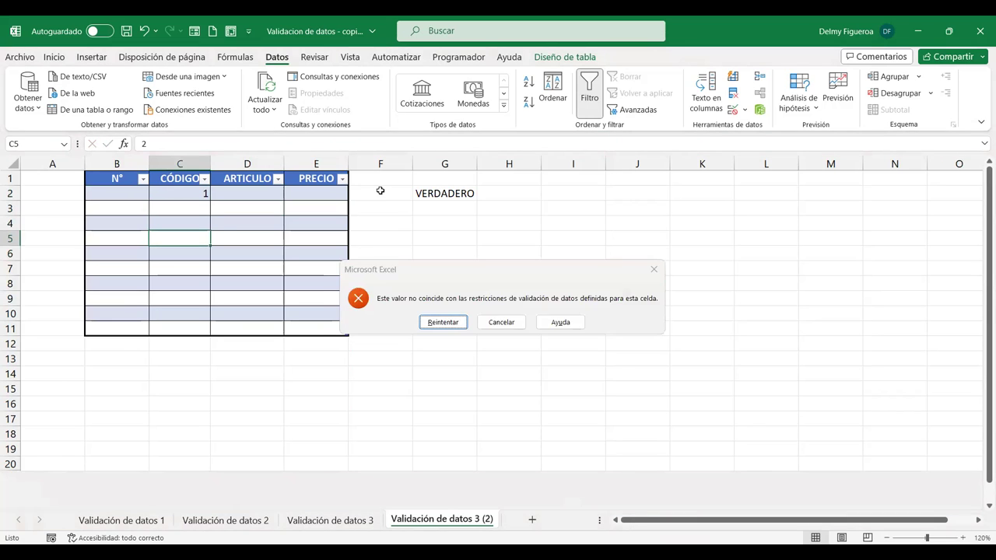
pyautogui.press('Escape')
# Enter 1 in B5; a 1 in C5 is still refused.
pyautogui.press('Left')
pyautogui.write('1')
pyautogui.press('Tab')
pyautogui.press('F2')
pyautogui.write('1')
pyautogui.press('Return')
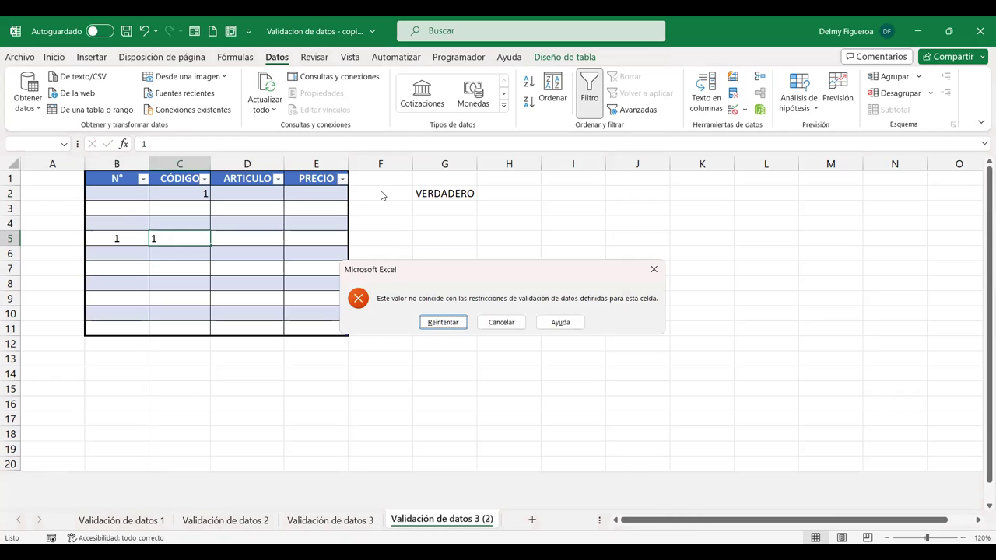
pyautogui.press('Escape')
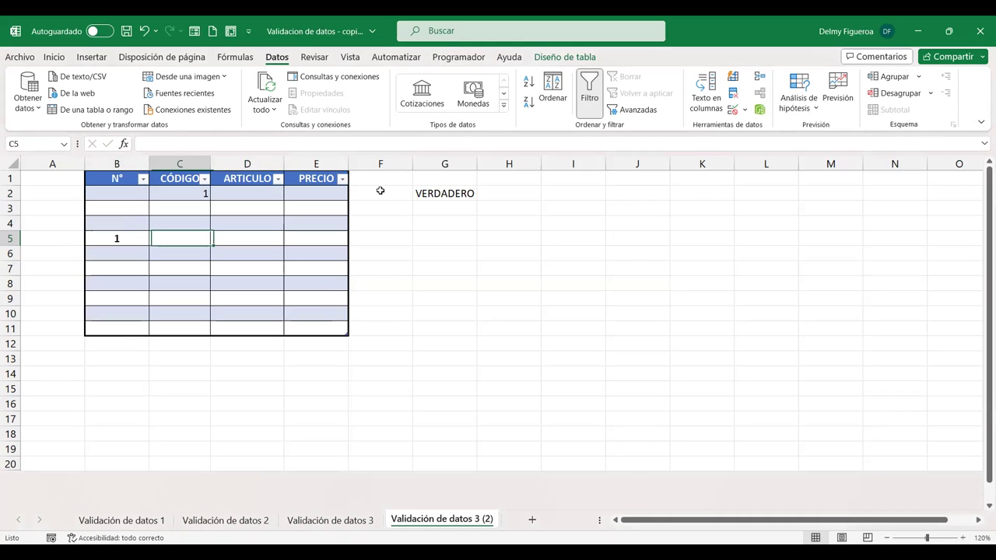
pyautogui.press('Left')
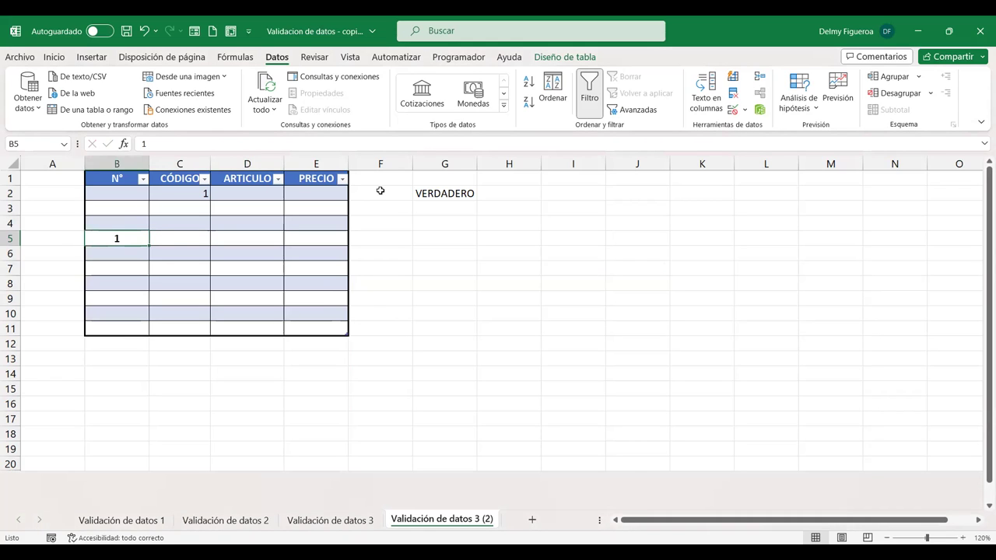
pyautogui.press('Right')
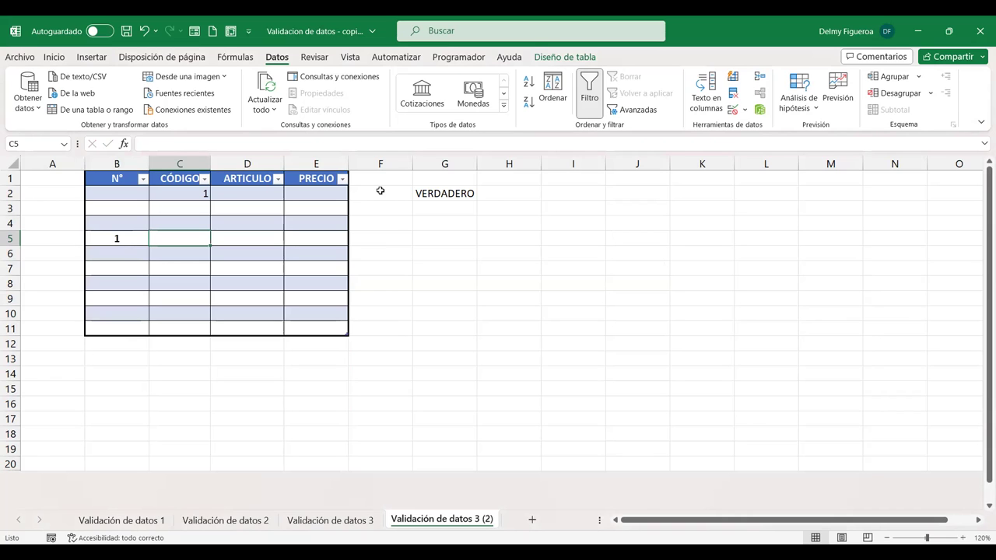
pyautogui.click(732, 112)
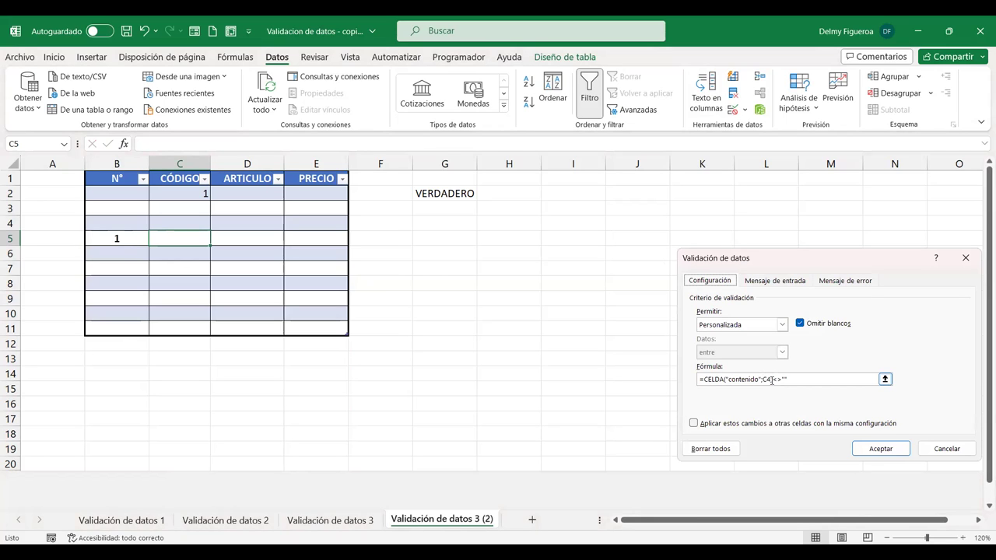
pyautogui.write(')')
pyautogui.click(941, 451)
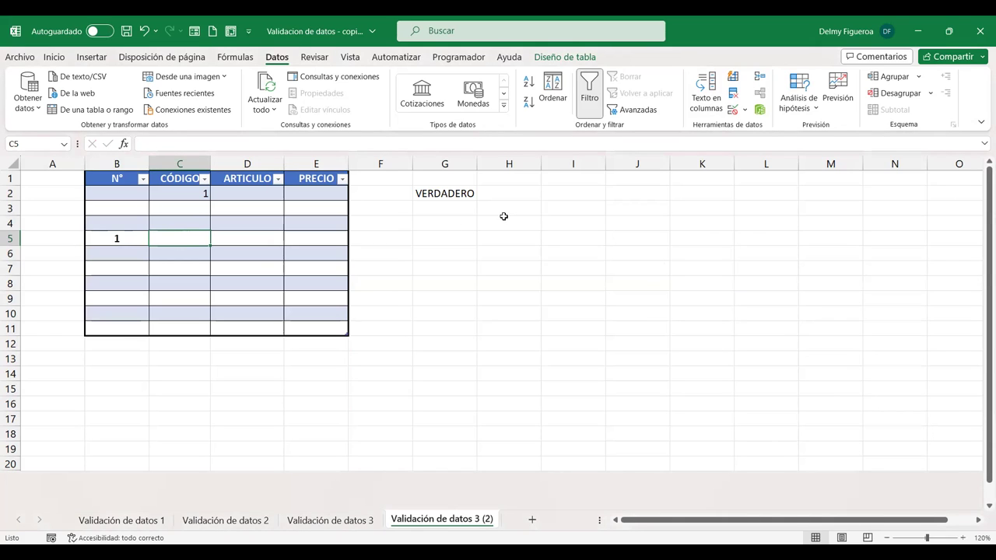
pyautogui.write('1')
pyautogui.press('Return')
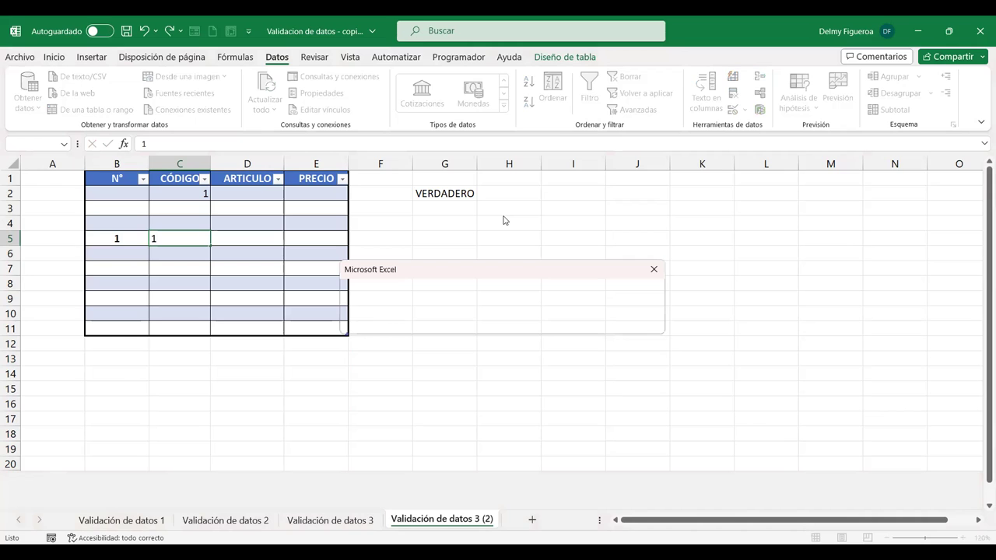
pyautogui.press('Escape')
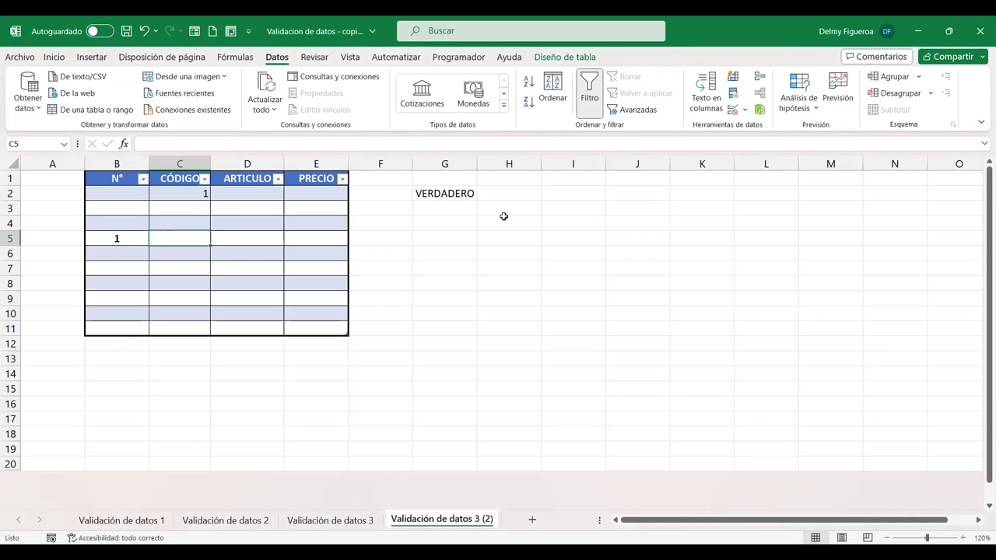
pyautogui.press('Up')
pyautogui.write('1')
pyautogui.press('Return')
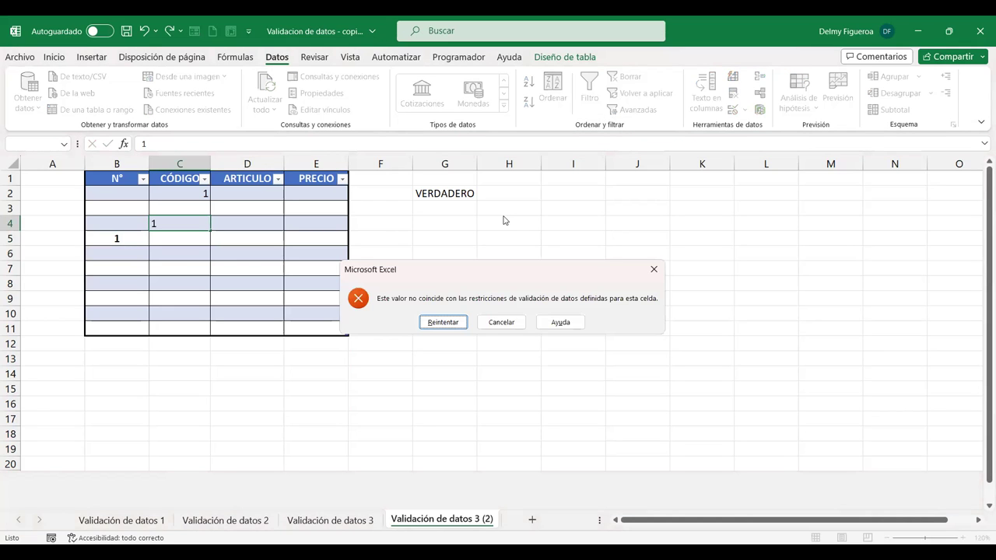
pyautogui.press('Return')
pyautogui.press('BackSpace')
pyautogui.click(258, 219)
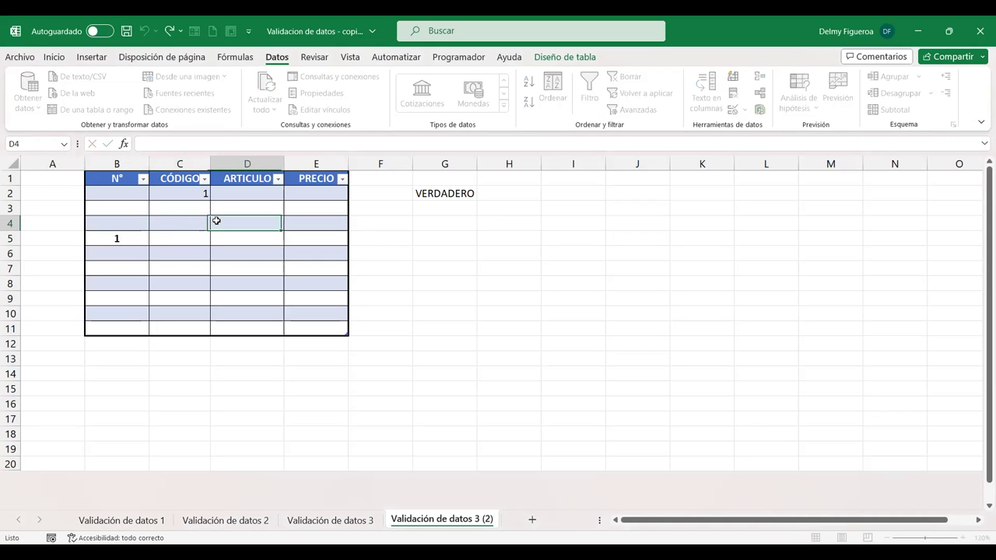
pyautogui.click(179, 219)
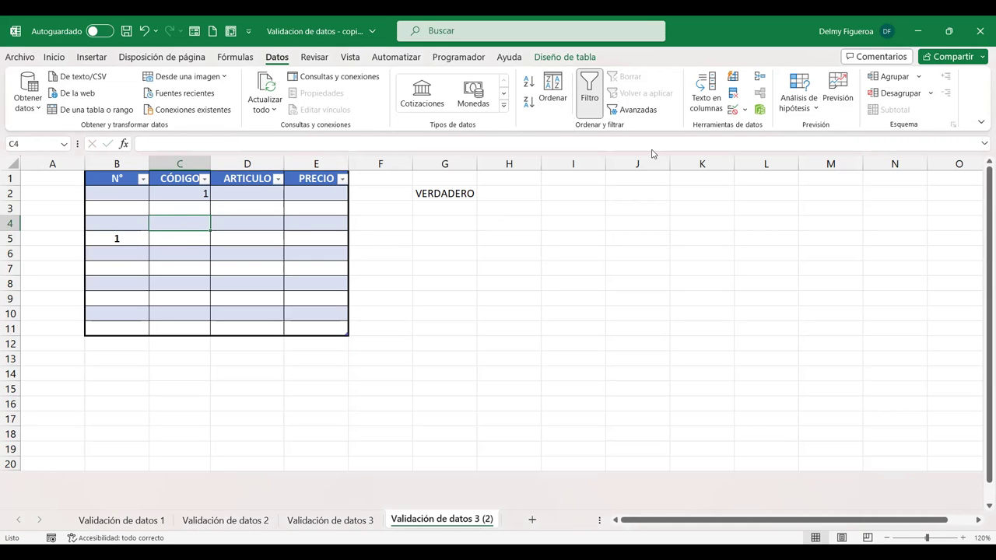
pyautogui.click(734, 114)
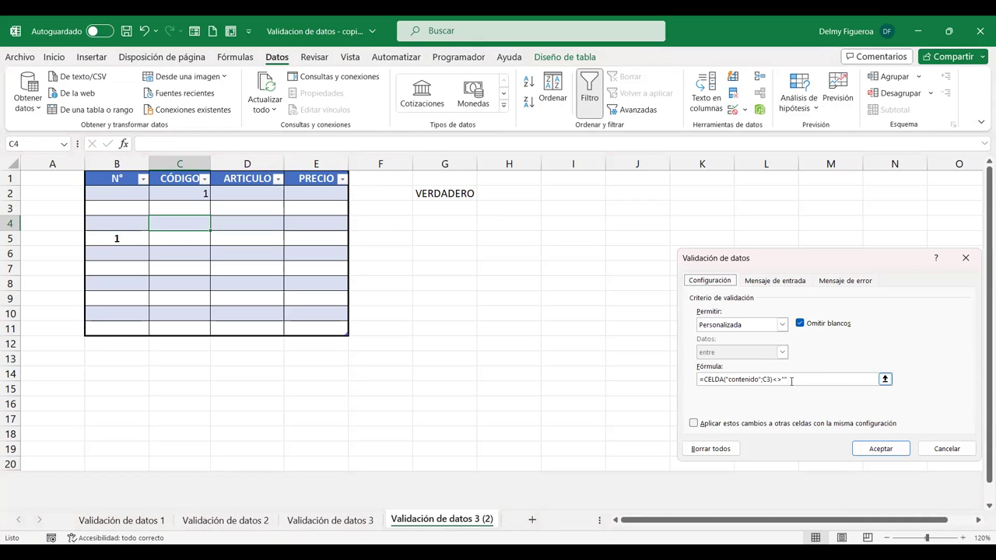
pyautogui.click(955, 454)
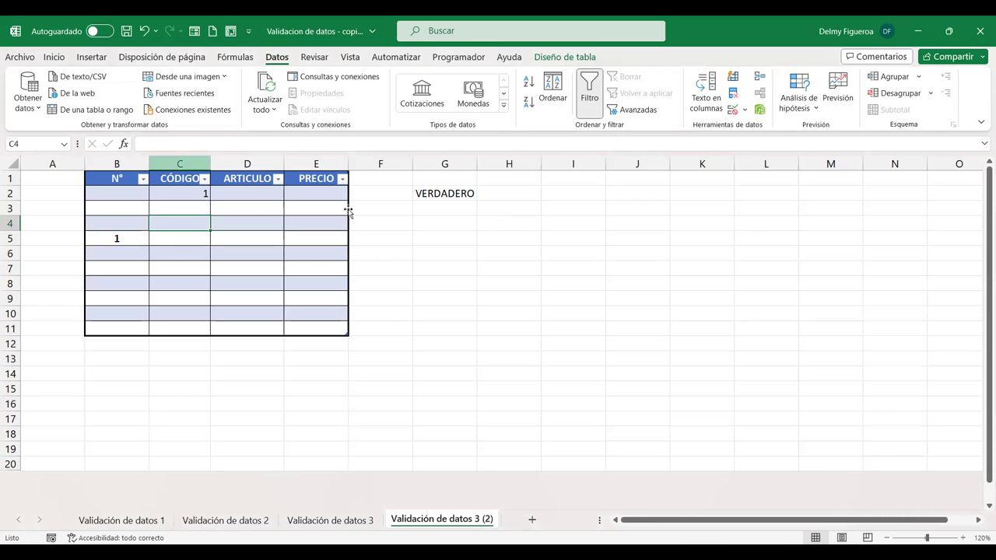
pyautogui.moveTo(179, 163); pyautogui.dragTo(316, 163)
pyautogui.click(732, 108)
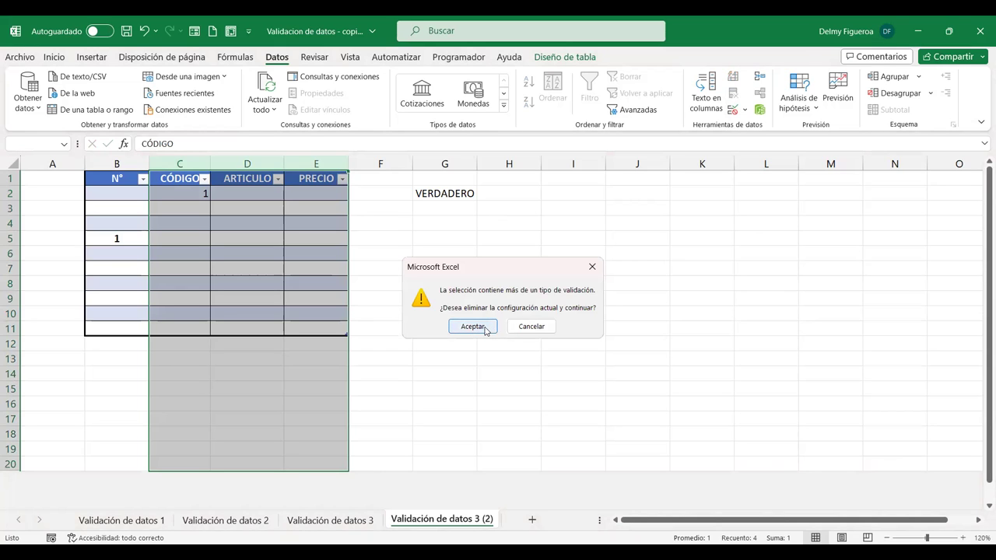
pyautogui.press('Return')
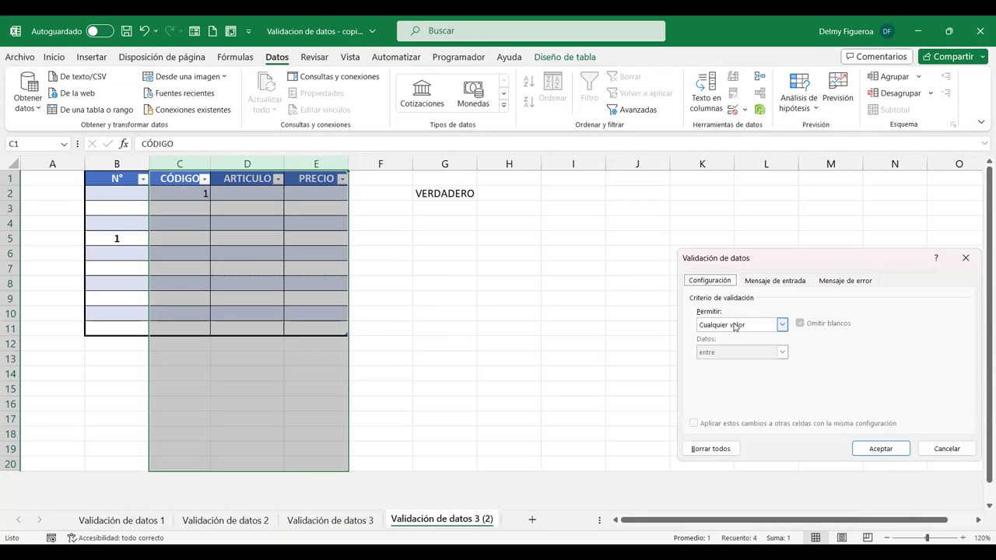
pyautogui.click(947, 449)
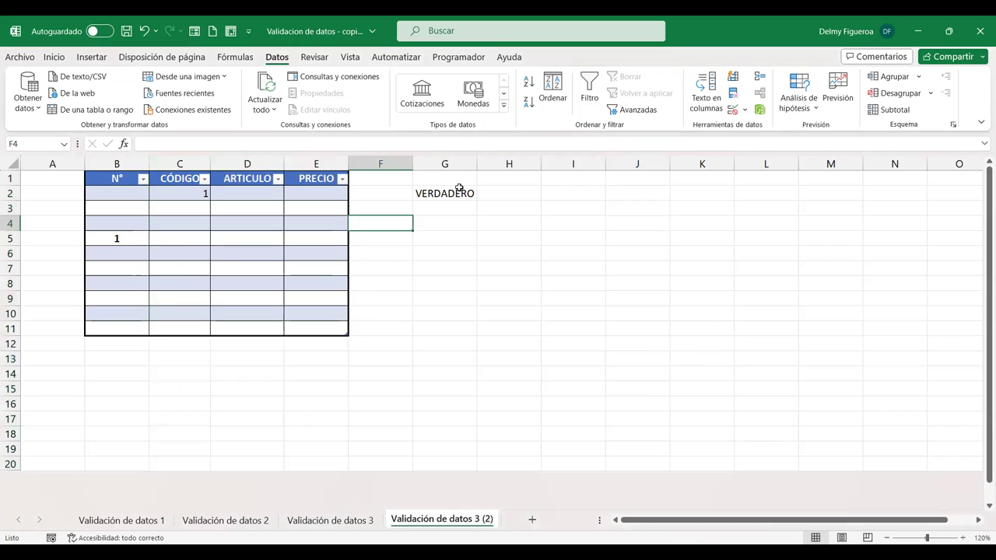
pyautogui.click(459, 192)
pyautogui.doubleClick(461, 194)
pyautogui.moveTo(461, 193); pyautogui.dragTo(575, 193)
pyautogui.hotkey('ctrl', 'c')
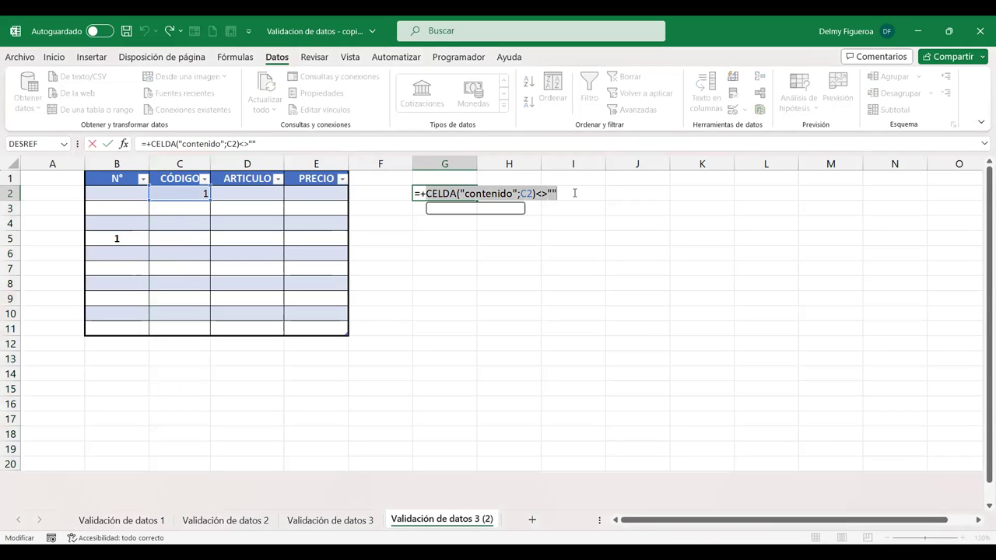
pyautogui.press('Return')
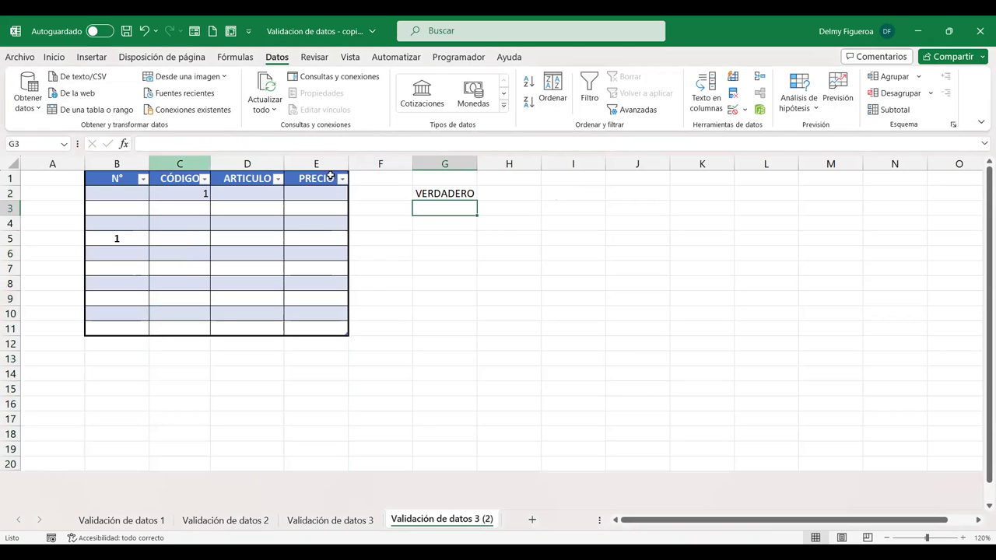
pyautogui.click(734, 109)
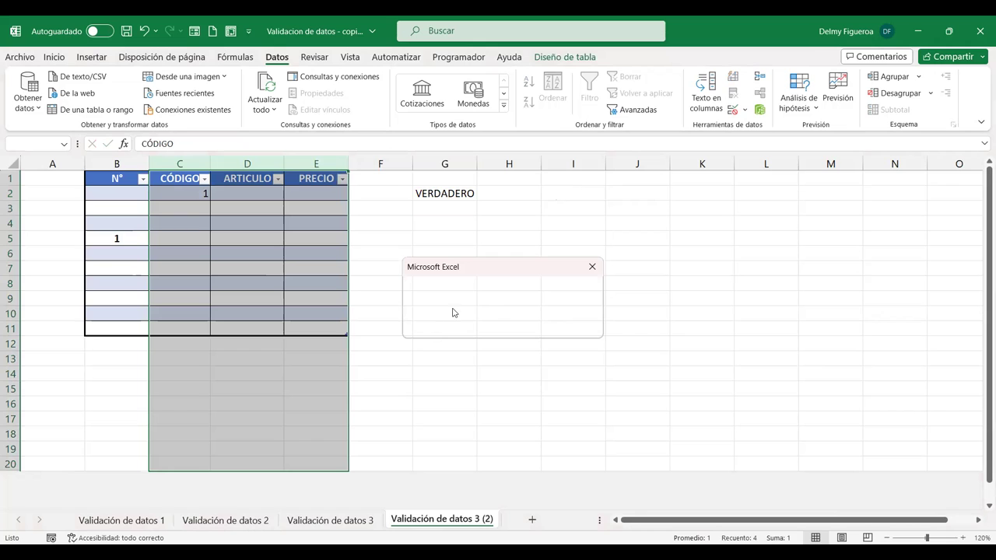
# Replace the validation on columns C:E with custom rule =CELDA("contenido";B1)<>"".
pyautogui.click(472, 326)
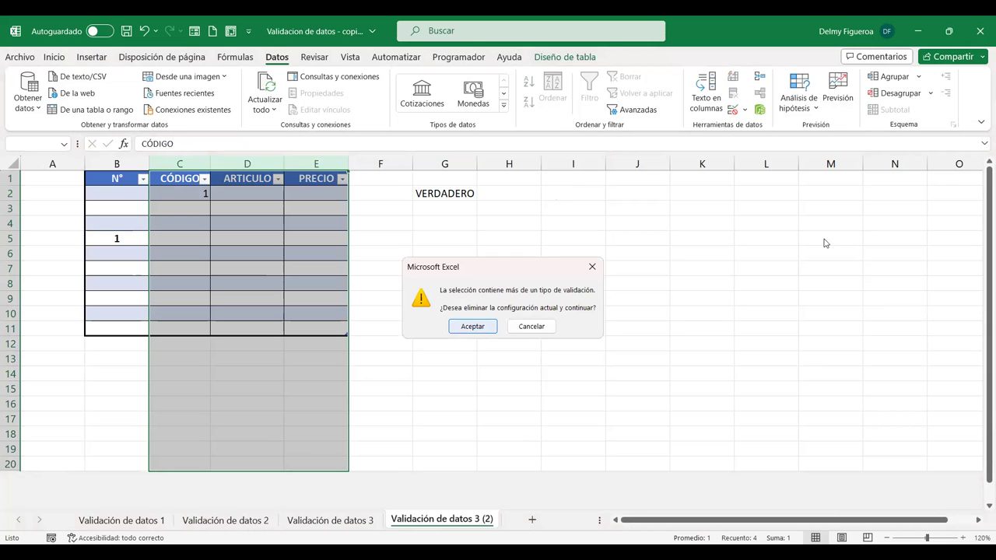
pyautogui.click(750, 327)
pyautogui.click(727, 398)
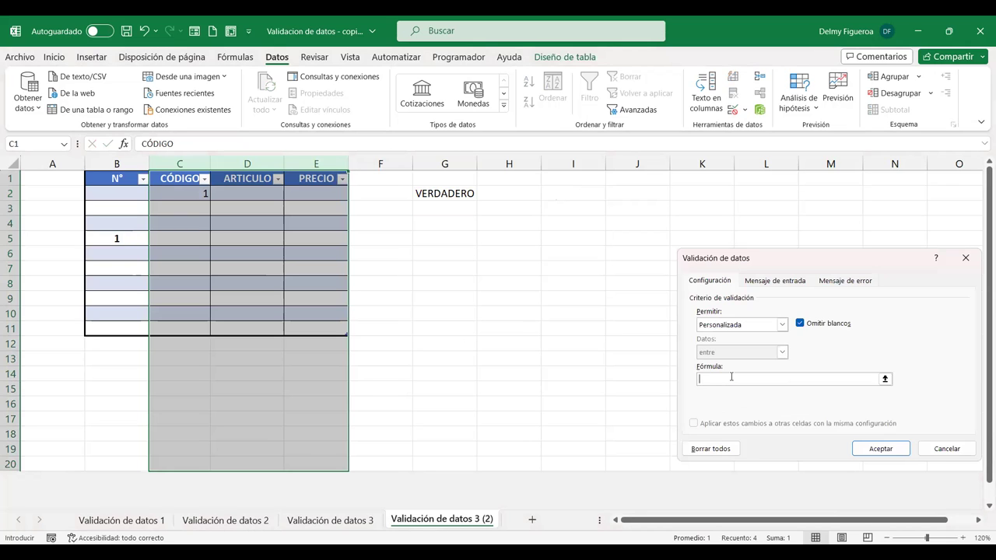
pyautogui.click(734, 379)
pyautogui.hotkey('ctrl', 'v')
pyautogui.doubleClick(764, 379)
pyautogui.press('BackSpace')
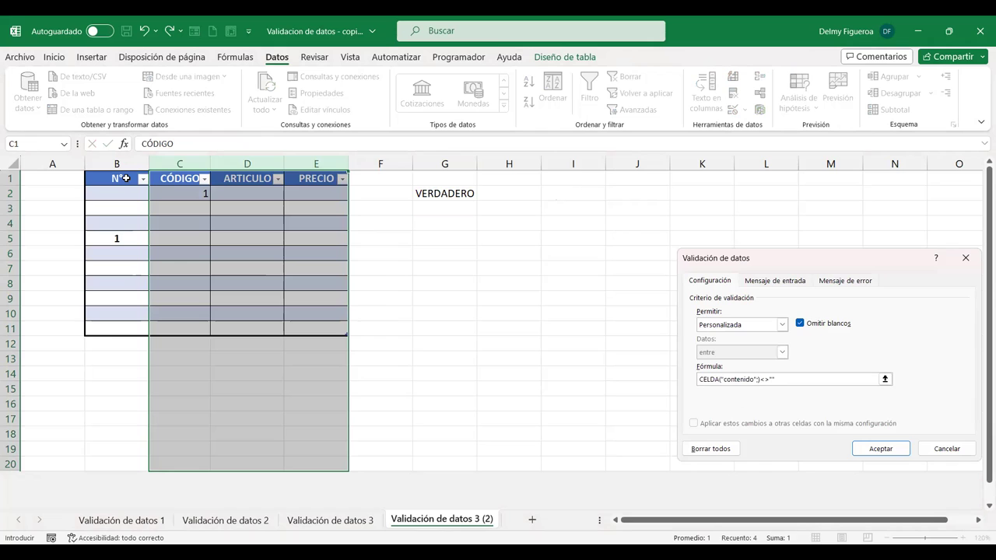
pyautogui.click(123, 178)
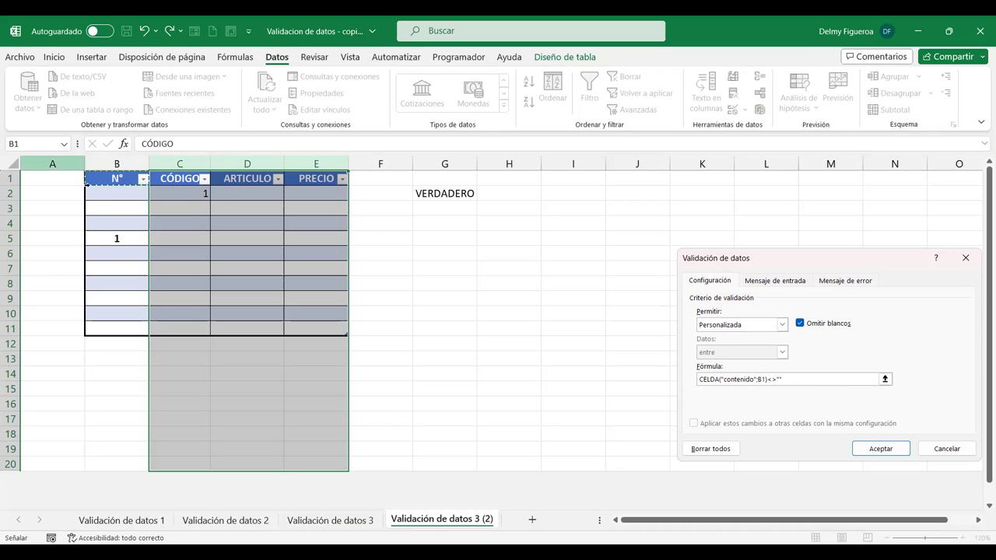
pyautogui.click(880, 449)
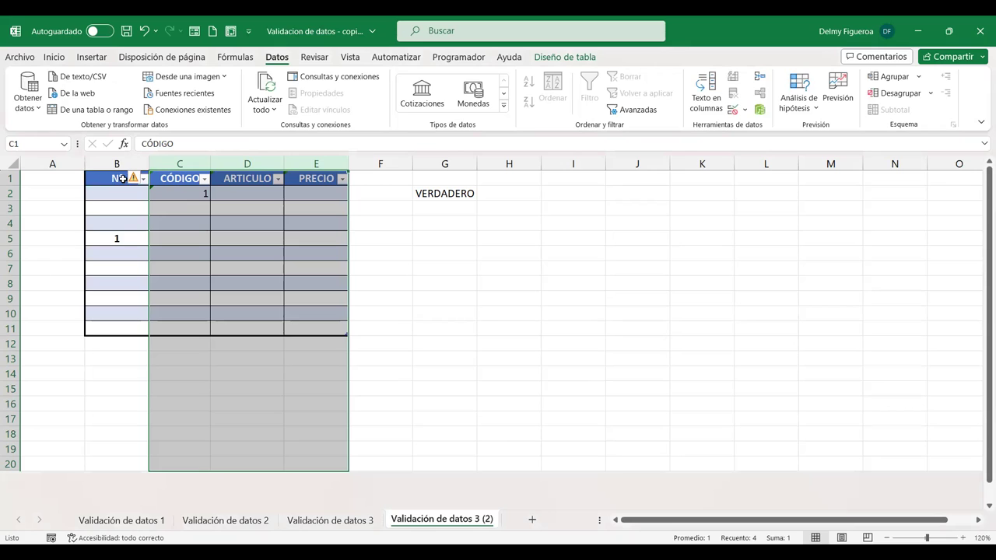
pyautogui.moveTo(132, 185)
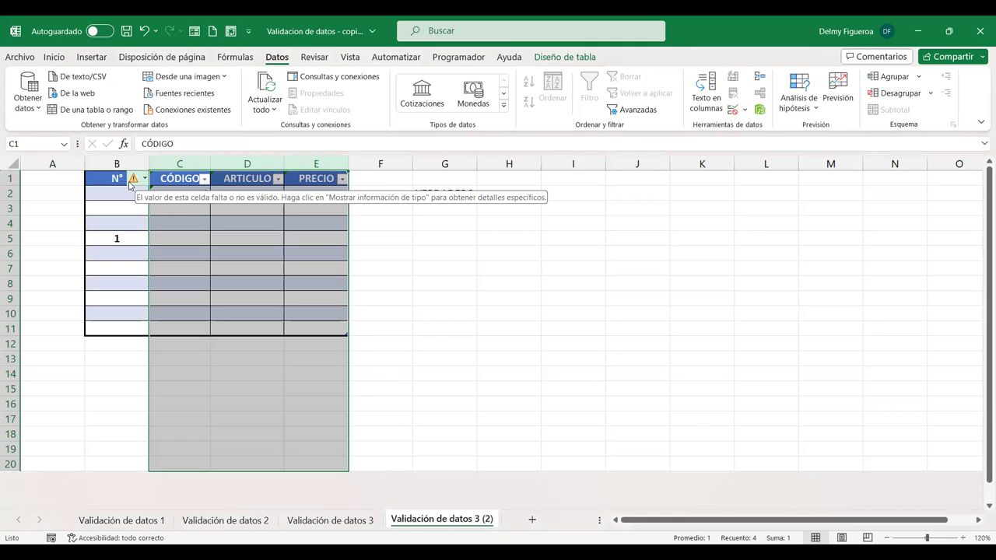
# Clear C2 and try entering 1 there, cancelling the validation error.
pyautogui.click(179, 193)
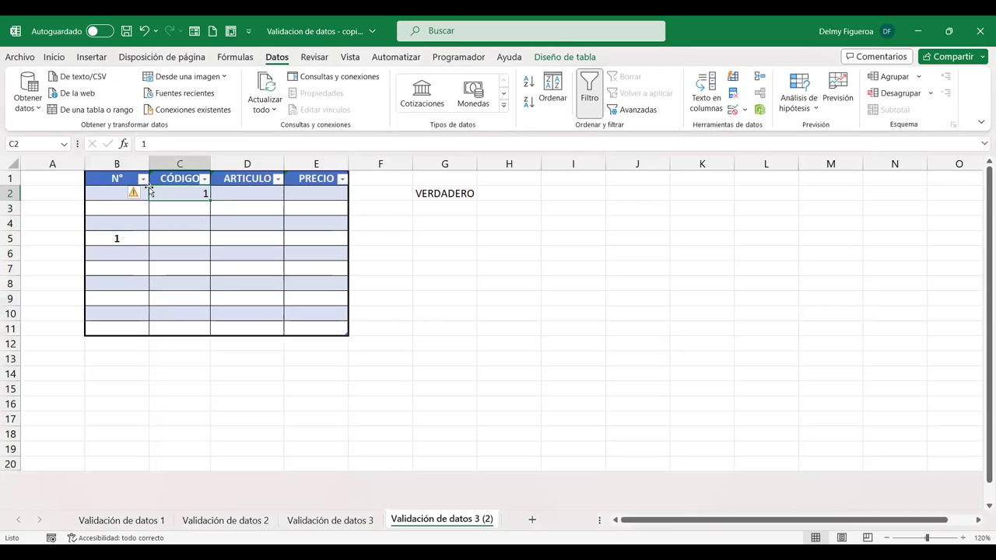
pyautogui.press('Delete')
pyautogui.write('1')
pyautogui.press('Return')
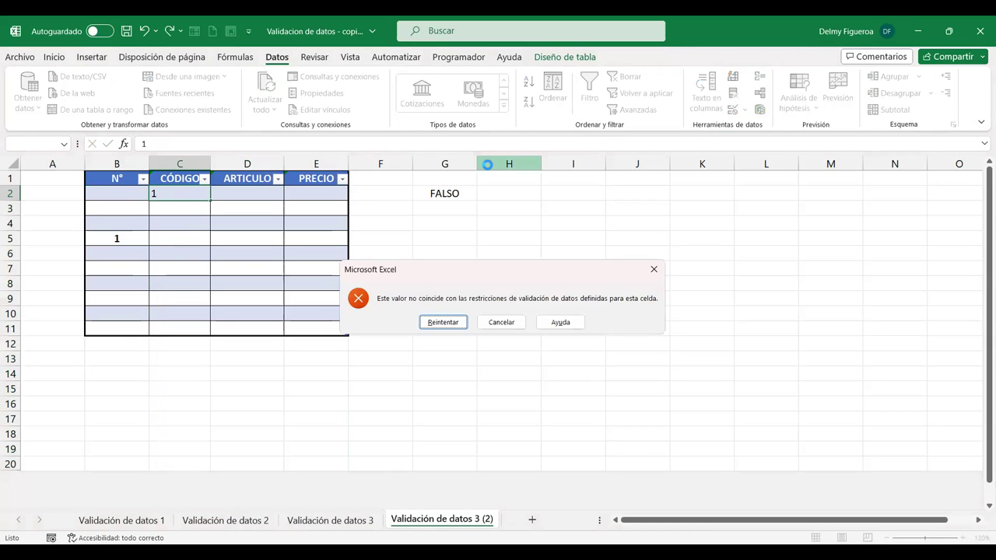
pyautogui.press('Return')
pyautogui.press('Escape')
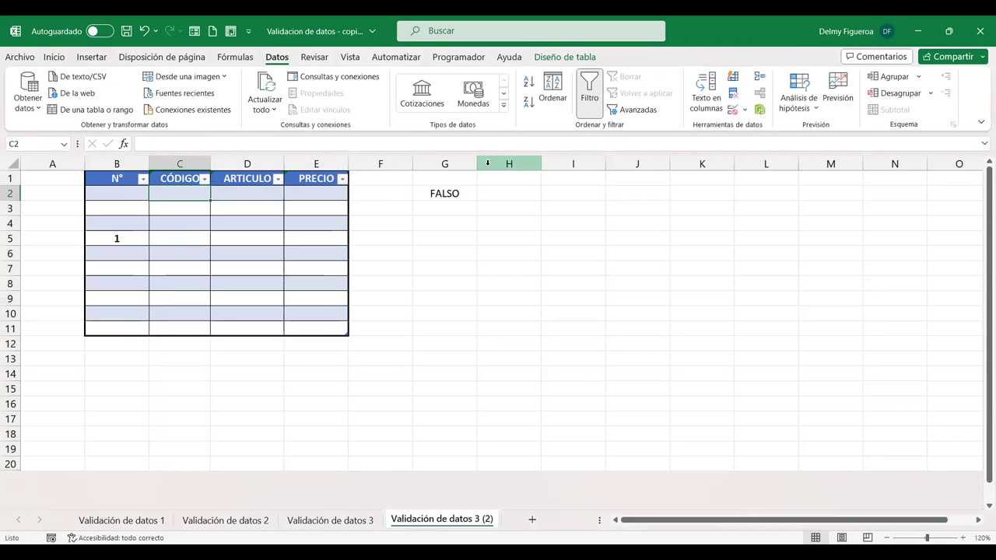
# Enter 1 in B2, then try 's' in C2, which is rejected.
pyautogui.press('Left')
pyautogui.write('1')
pyautogui.press('Tab')
pyautogui.write('s')
pyautogui.press('Return')
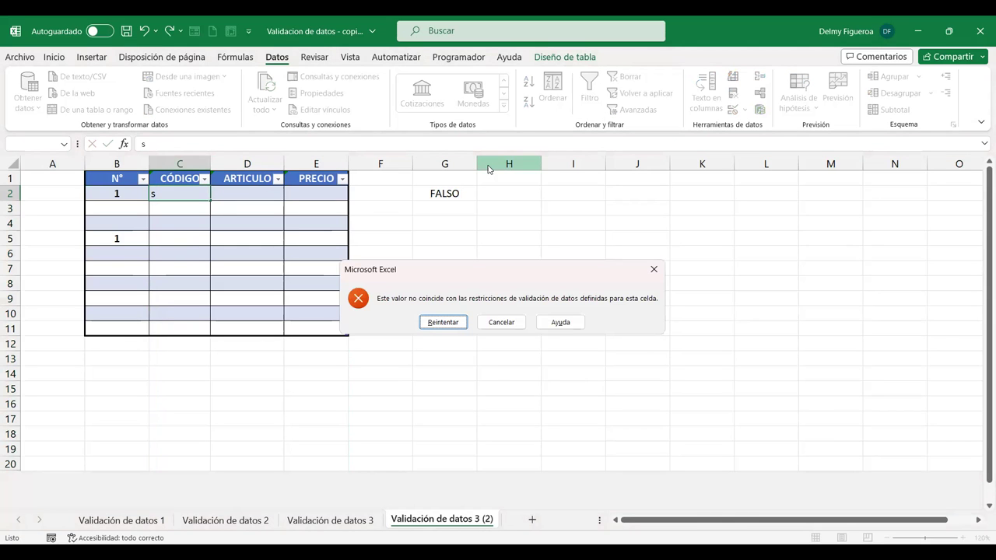
pyautogui.press('Escape')
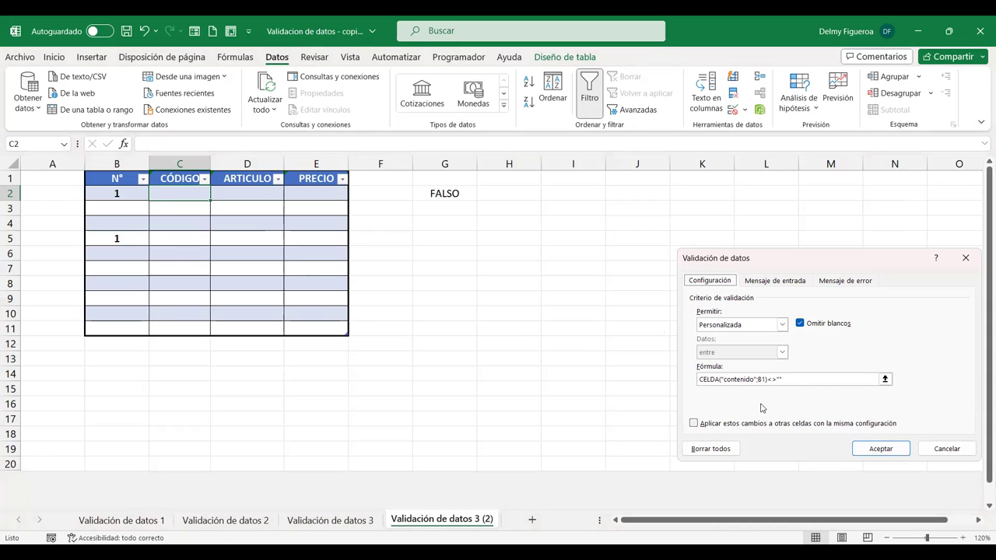
# Clear the Fórmula box and cancel, leaving the B1-based rule unchanged.
pyautogui.click(875, 379)
pyautogui.hotkey('ctrl', 'a')
pyautogui.press('Delete')
pyautogui.click(946, 448)
# Check C3's validation settings, cancel without changes, and reselect C2.
pyautogui.click(182, 209)
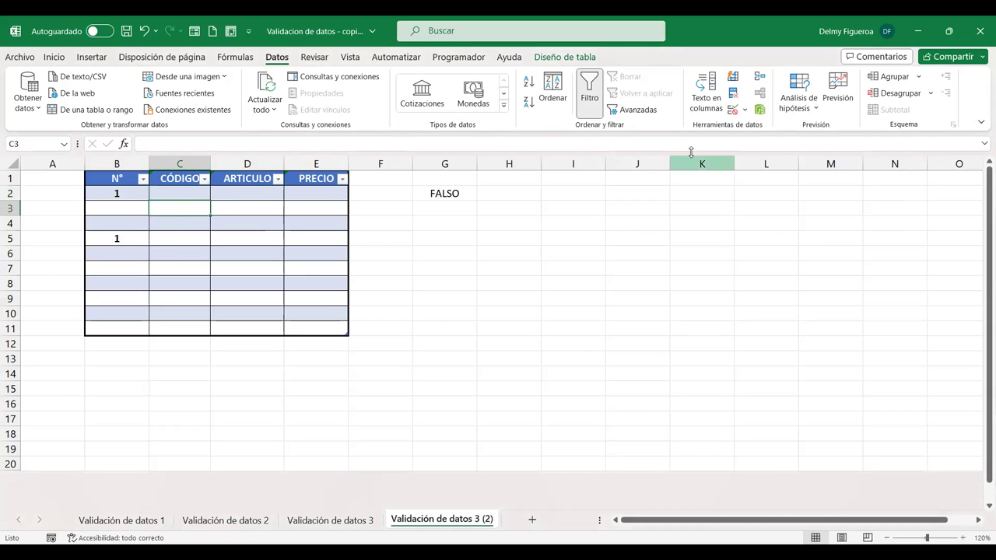
pyautogui.click(732, 110)
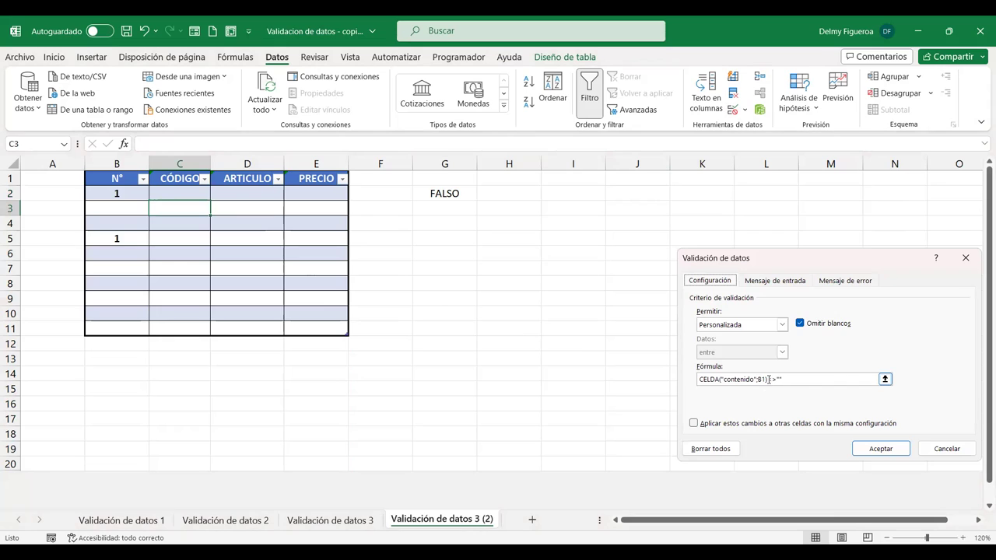
pyautogui.click(956, 451)
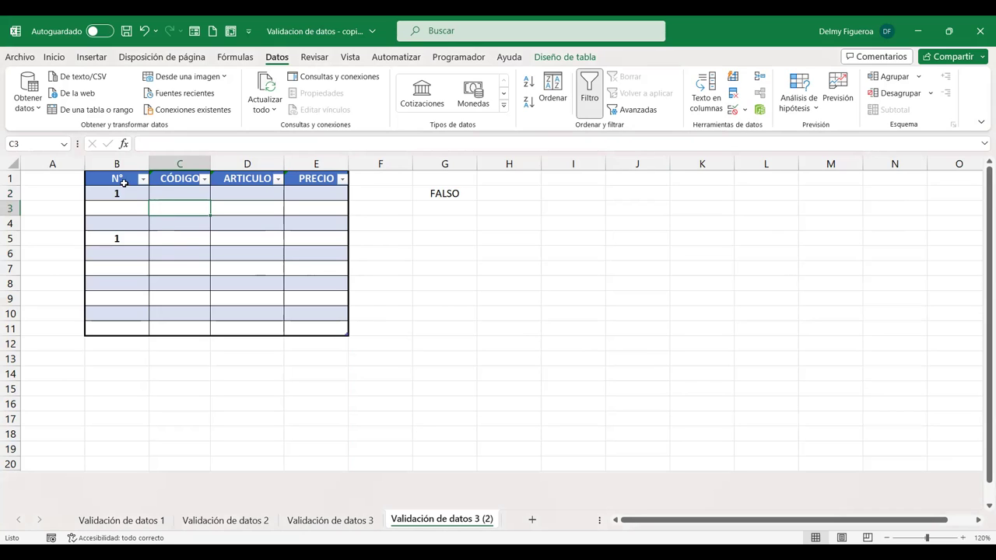
pyautogui.click(180, 196)
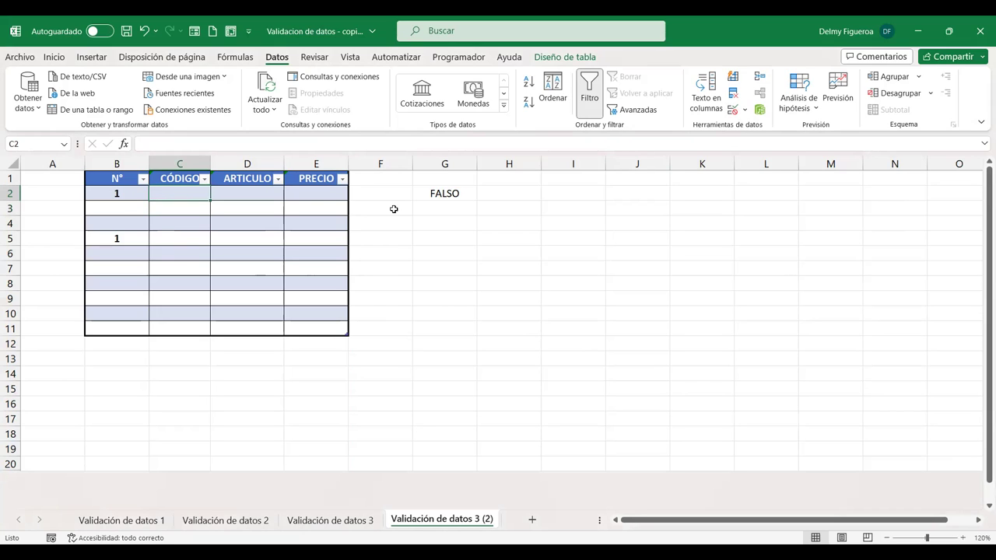
pyautogui.write('d')
pyautogui.press('Escape')
pyautogui.press('Right')
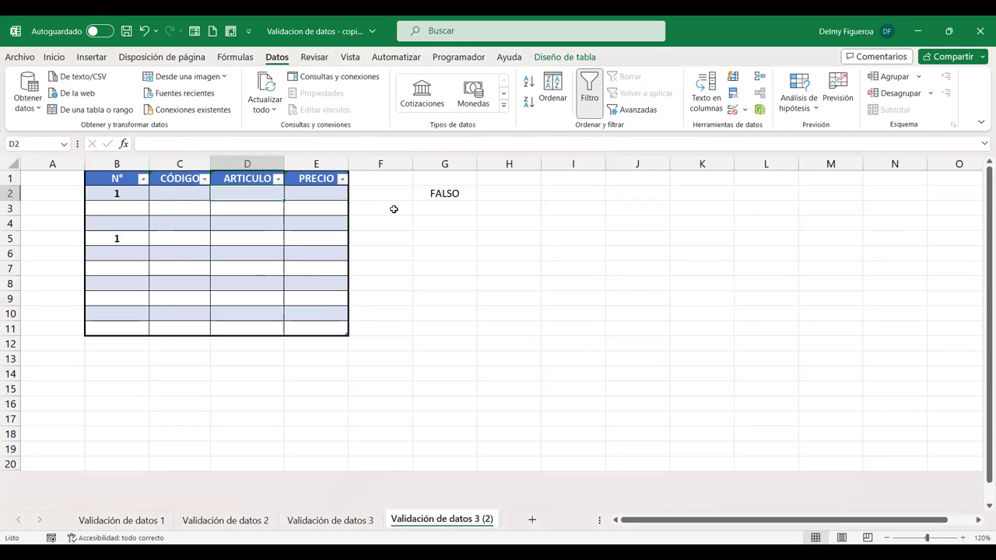
pyautogui.write('f')
pyautogui.press('Return')
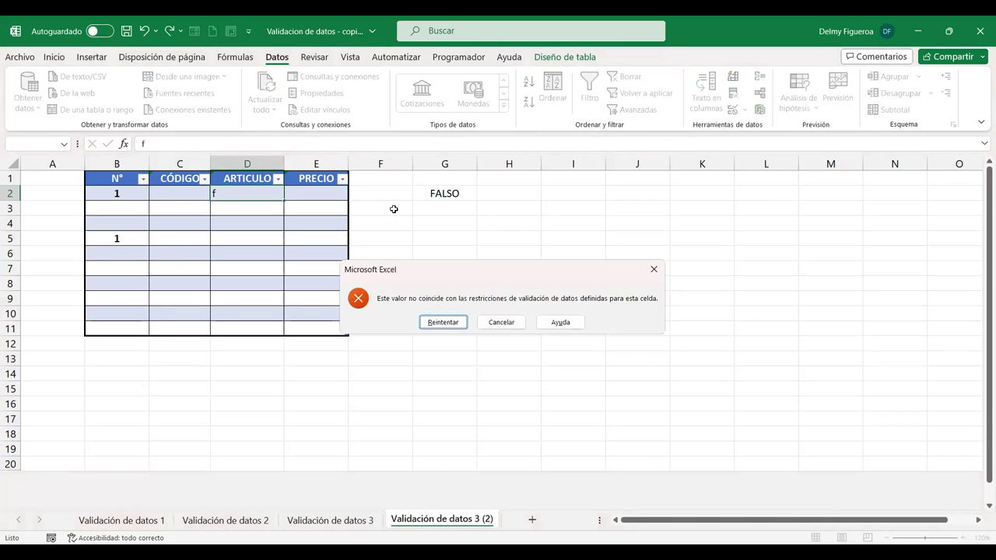
pyautogui.press('Escape')
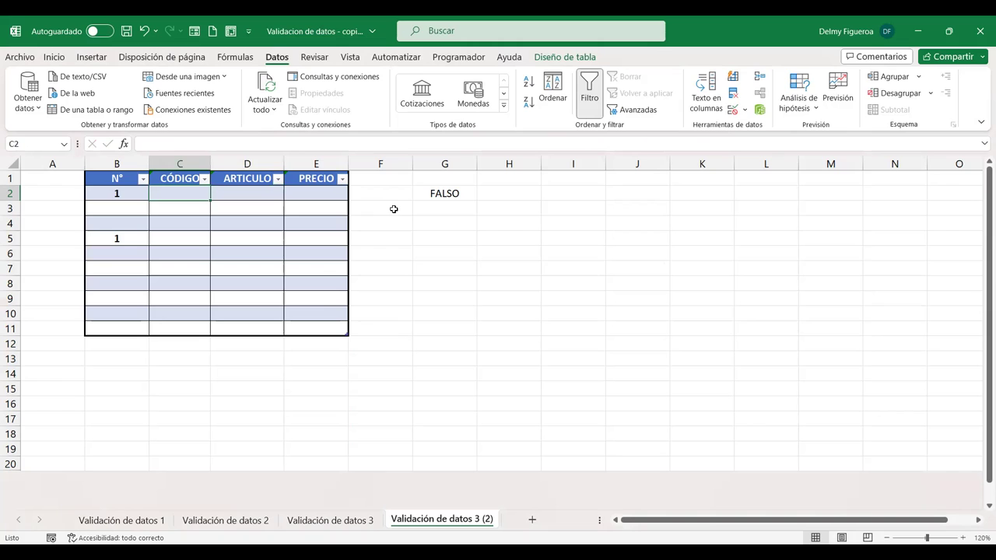
pyautogui.press('Up')
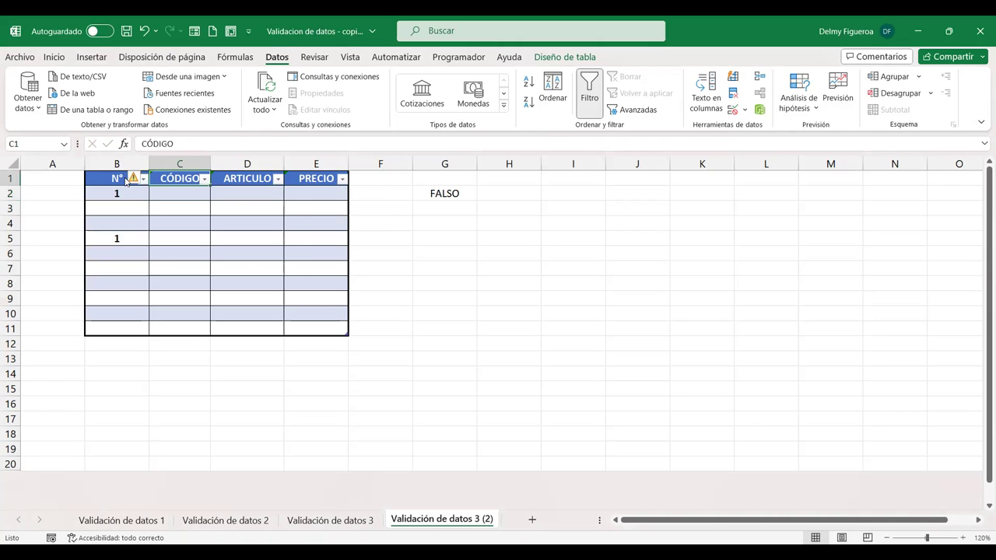
pyautogui.click(134, 179)
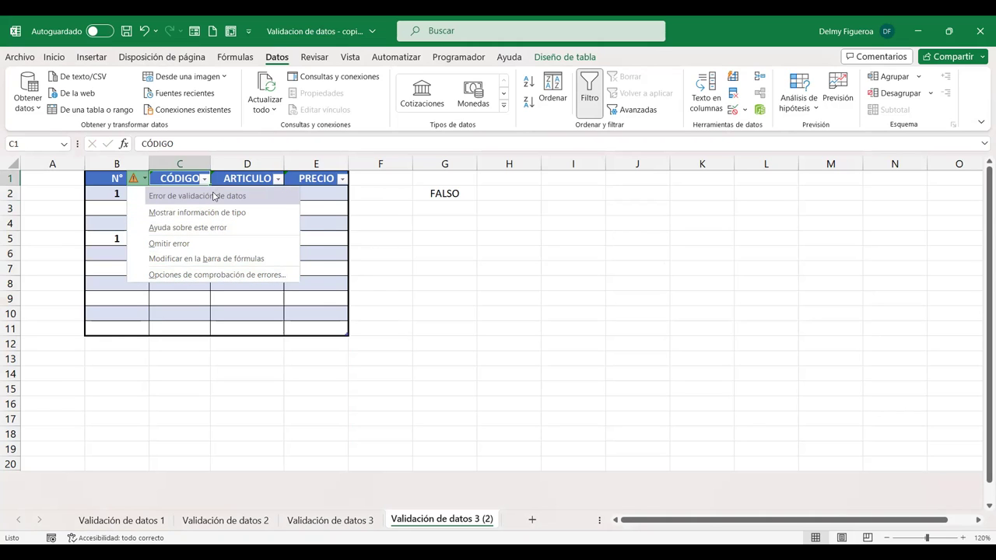
# Change the C2:E11 validation formula so it references B2 instead of B1.
pyautogui.click(117, 178)
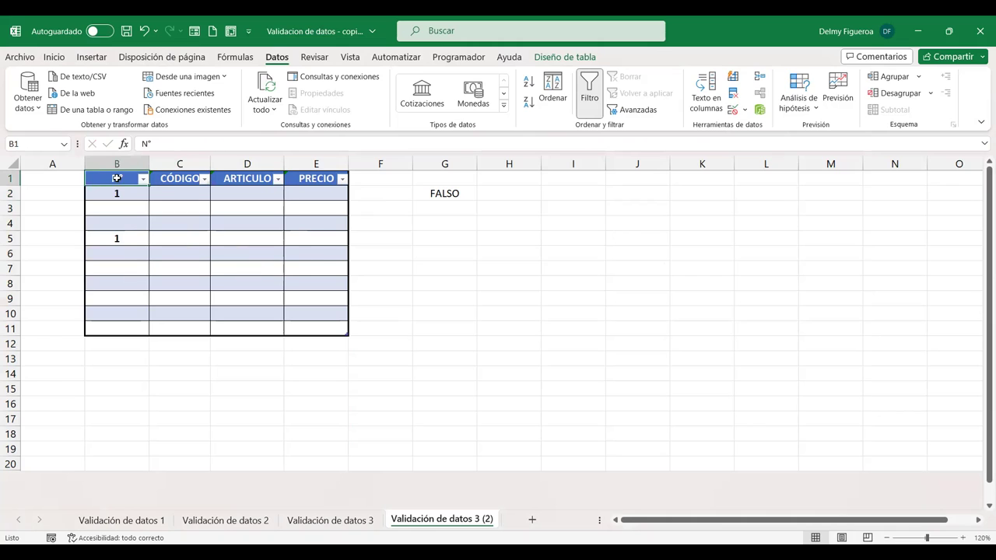
pyautogui.moveTo(166, 189); pyautogui.dragTo(333, 319)
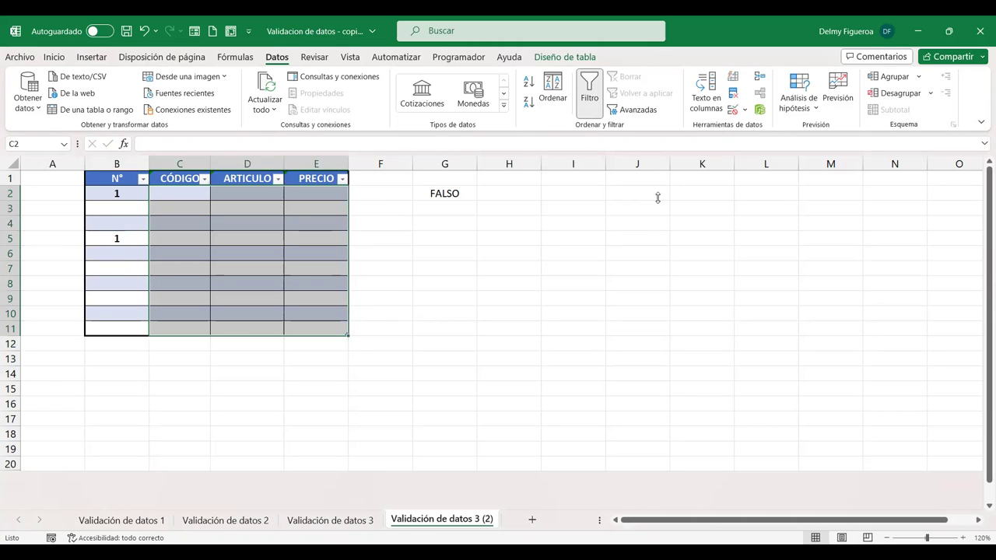
pyautogui.click(732, 111)
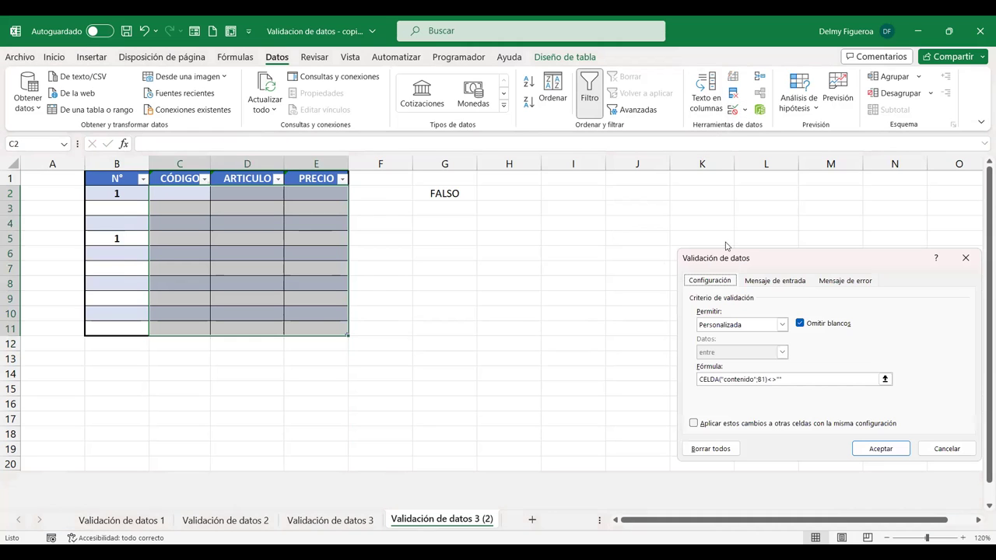
pyautogui.click(758, 378)
pyautogui.press('BackSpace')
pyautogui.press('Delete')
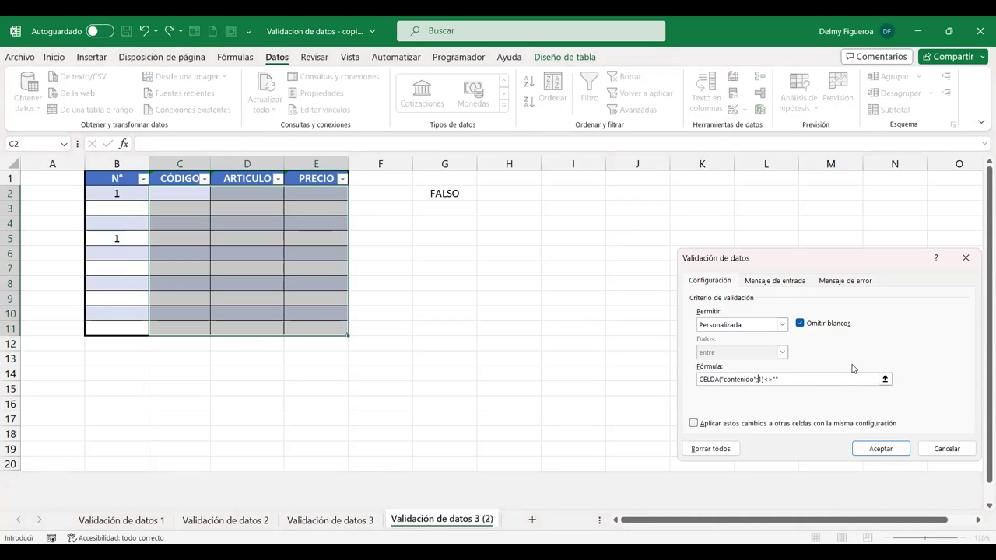
pyautogui.click(117, 197)
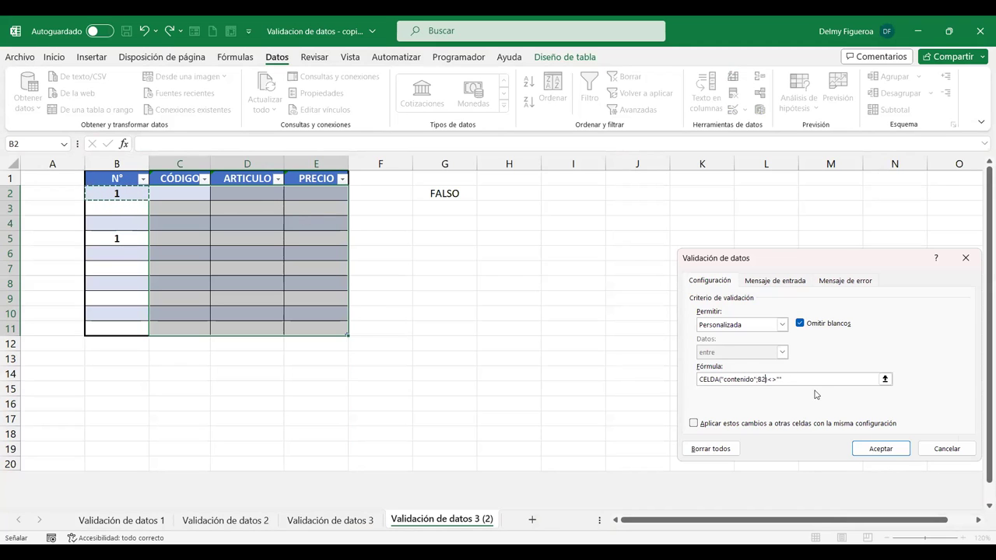
pyautogui.click(881, 449)
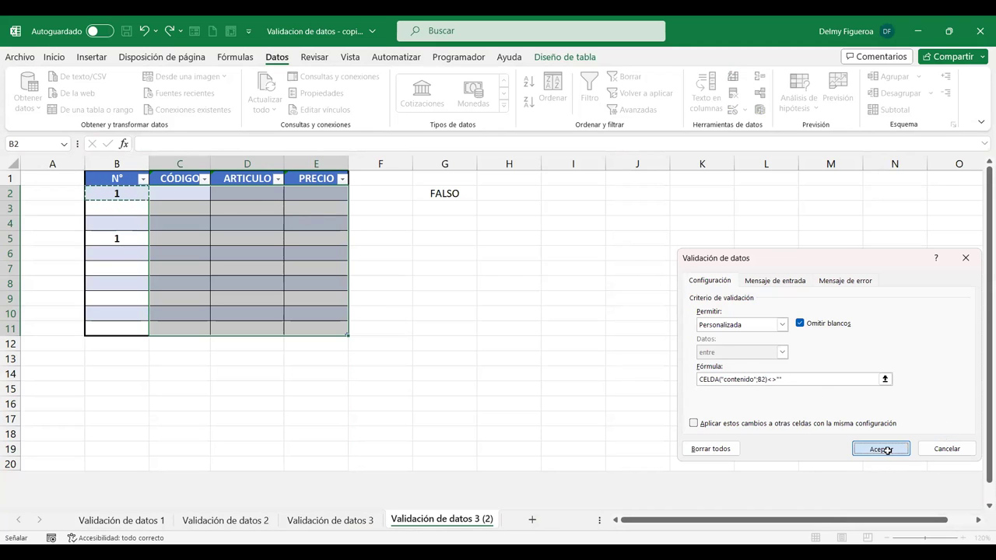
pyautogui.click(185, 195)
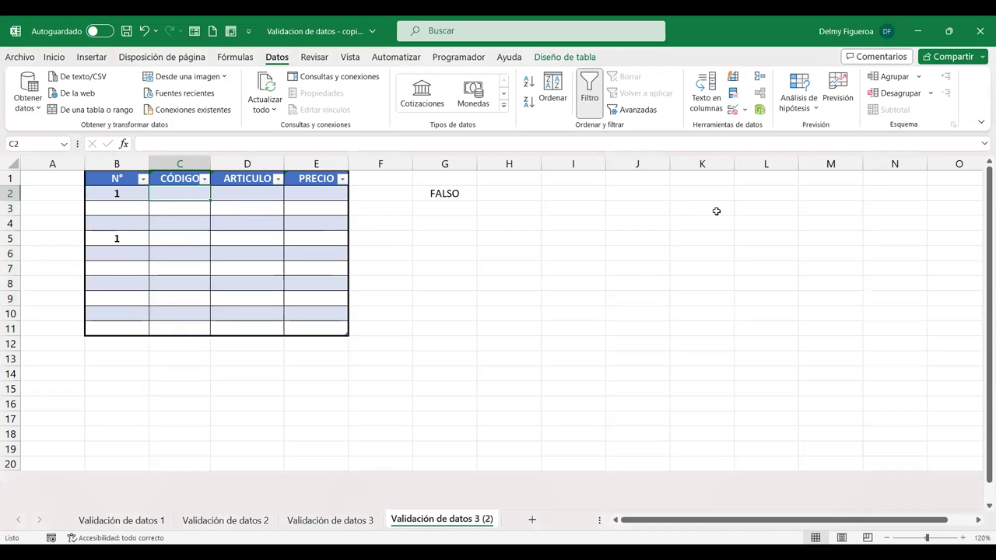
# Confirm 'f' is rejected in C2, then clear the stray 1 from B5.
pyautogui.write('f')
pyautogui.press('Return')
pyautogui.press('Escape')
pyautogui.press('Tab')
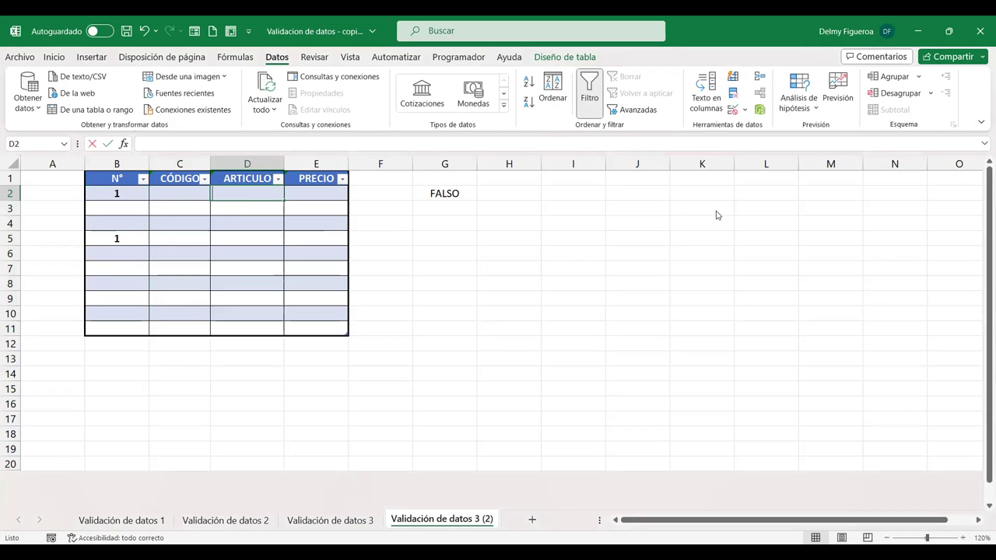
pyautogui.press('Left')
pyautogui.press('Down')
pyautogui.press('Down')
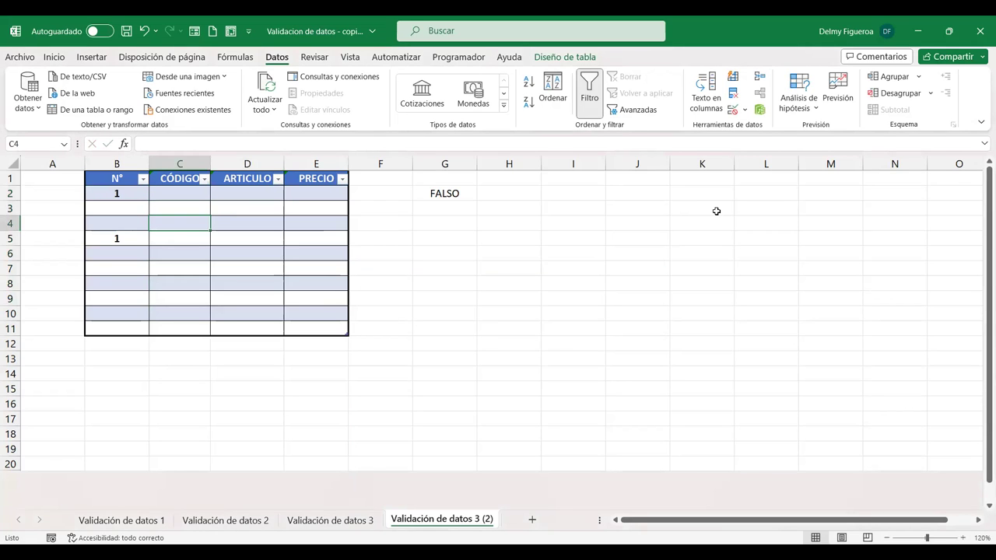
pyautogui.press('Down')
pyautogui.press('Left')
pyautogui.press('Delete')
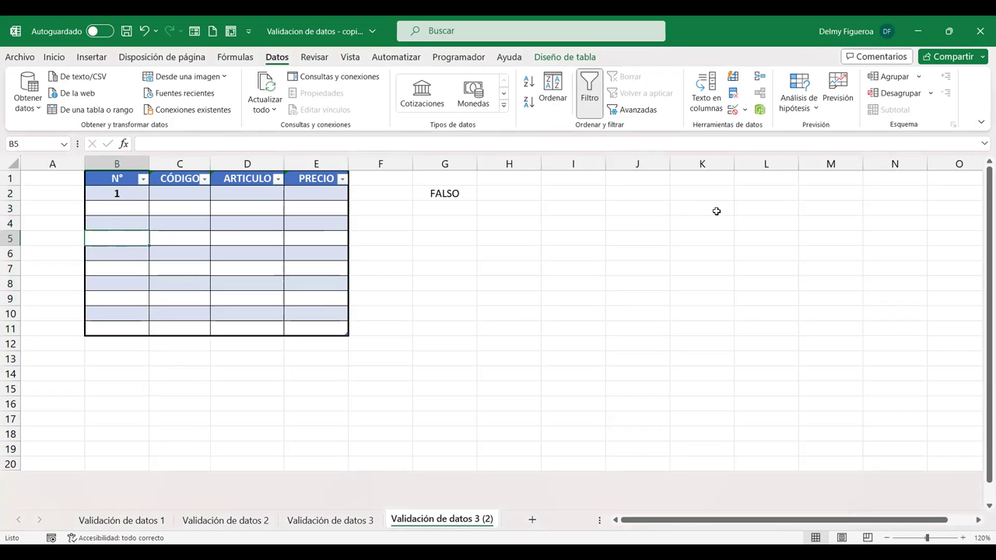
# Confirm the test entry 'f' is also rejected in C3.
pyautogui.press('Right')
pyautogui.press('Up')
pyautogui.press('Up')
pyautogui.write('f')
pyautogui.press('Return')
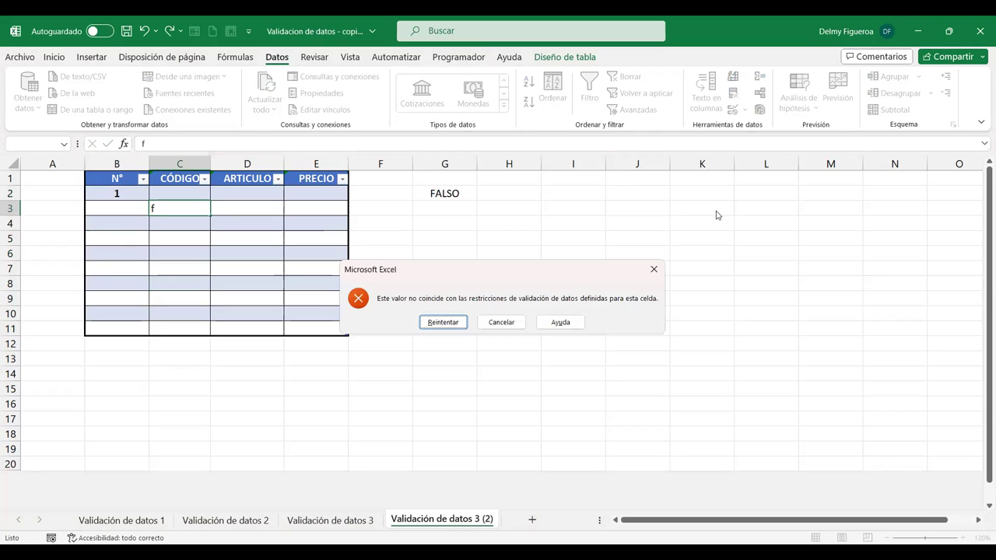
pyautogui.press('Escape')
# Number B3 as 2 and confirm 'g' is still rejected in C3.
pyautogui.press('Left')
pyautogui.write('2')
pyautogui.press('Tab')
pyautogui.write('g')
pyautogui.press('Return')
pyautogui.press('Escape')
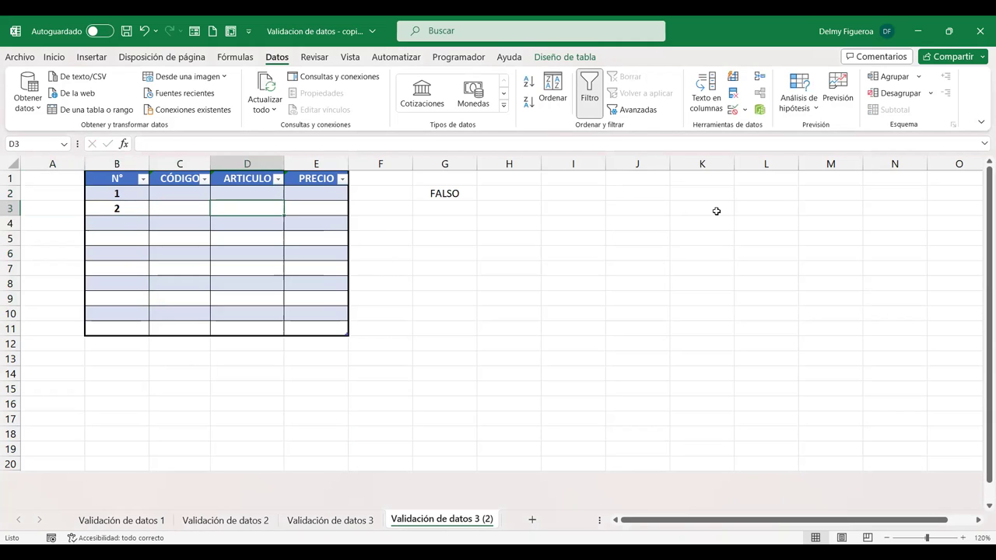
pyautogui.click(132, 192)
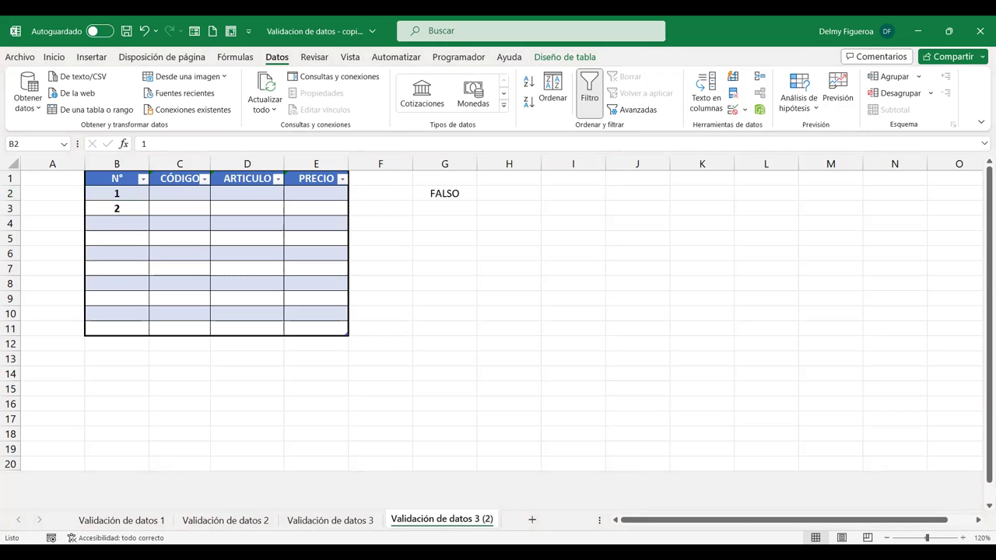
# Clear the mixed validation on columns C:E and set a Personalizada rule with the pasted CELDA formula.
pyautogui.click(179, 164)
pyautogui.keyDown('shift'); pyautogui.click(316, 164); pyautogui.keyUp('shift')
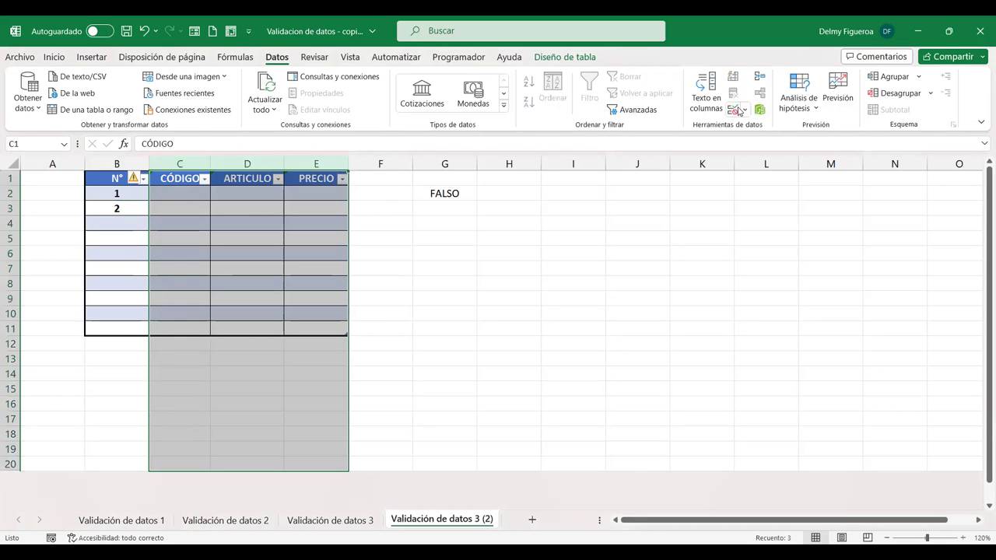
pyautogui.click(732, 109)
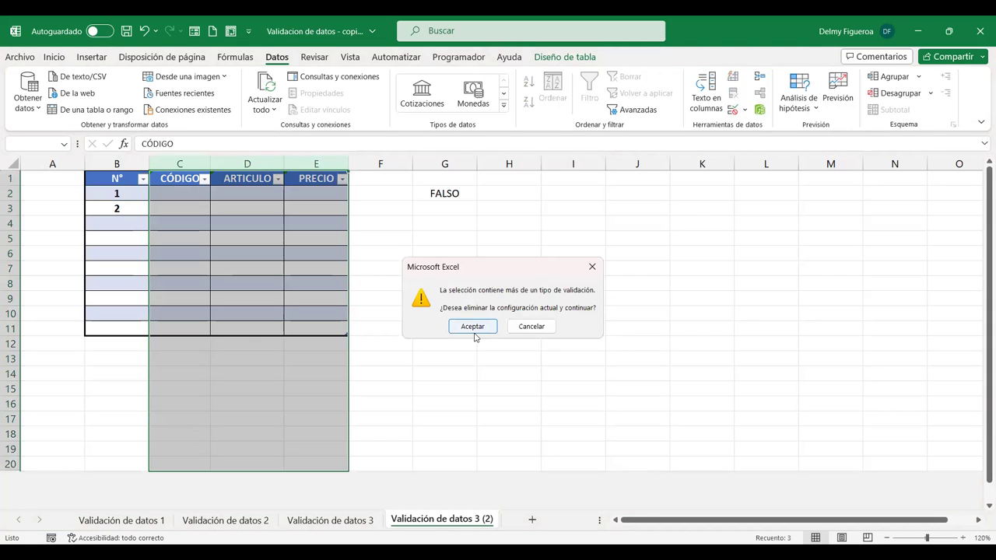
pyautogui.press('Return')
pyautogui.click(768, 329)
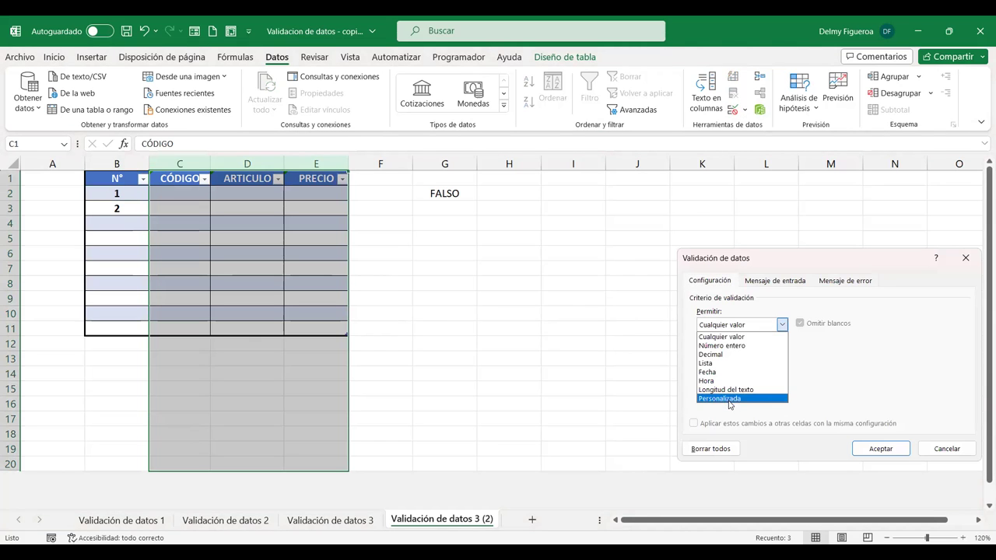
pyautogui.click(730, 398)
pyautogui.click(701, 379)
pyautogui.hotkey('ctrl', 'v')
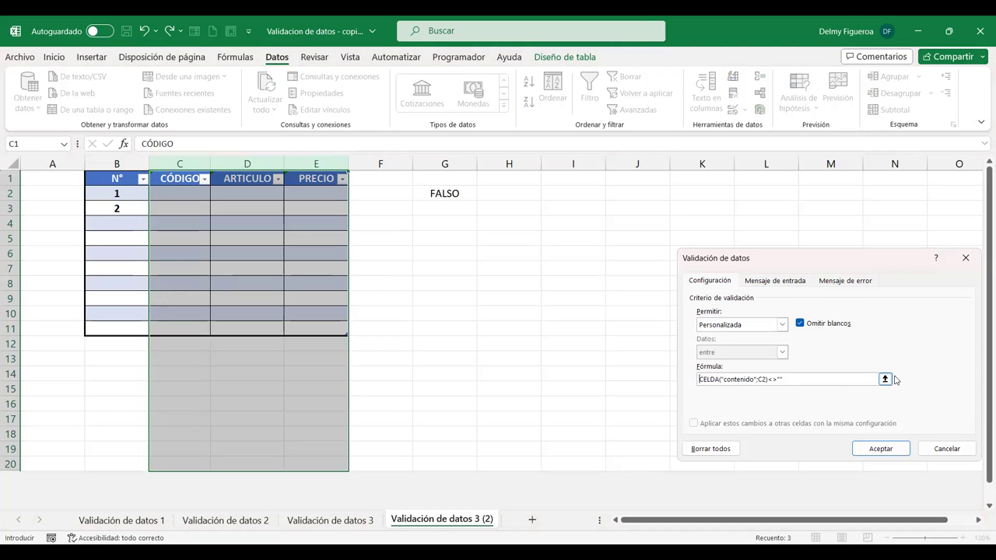
# Change the rule's reference to C1 so it reads =CELDA("contenido";C1)<>"" and confirm.
pyautogui.press('Home')
pyautogui.click(766, 379)
pyautogui.press('BackSpace')
pyautogui.press('Delete')
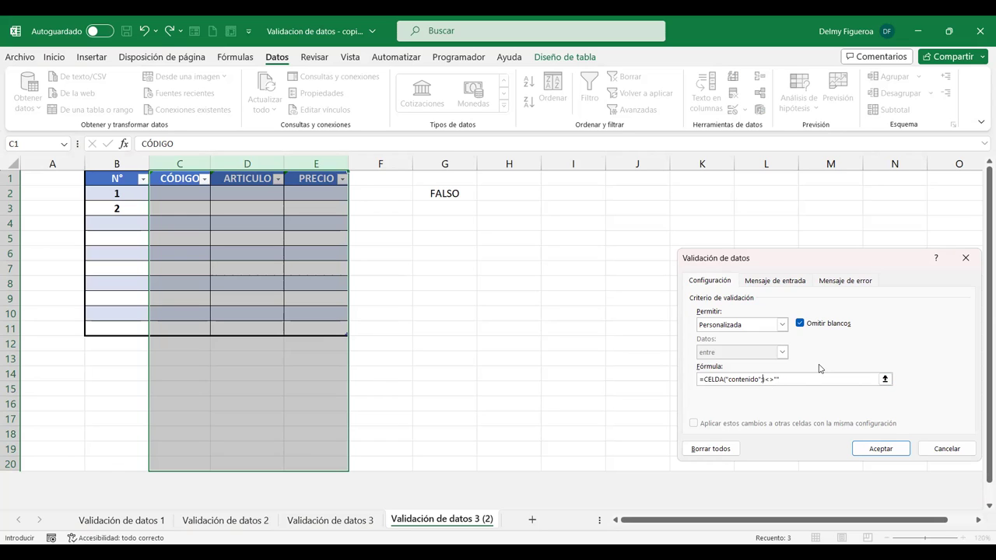
pyautogui.click(180, 179)
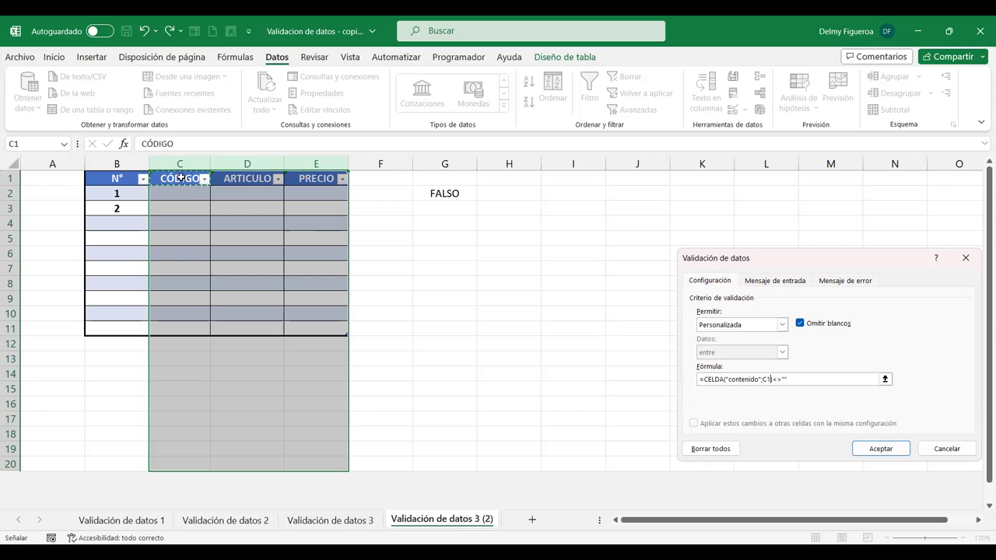
pyautogui.click(895, 448)
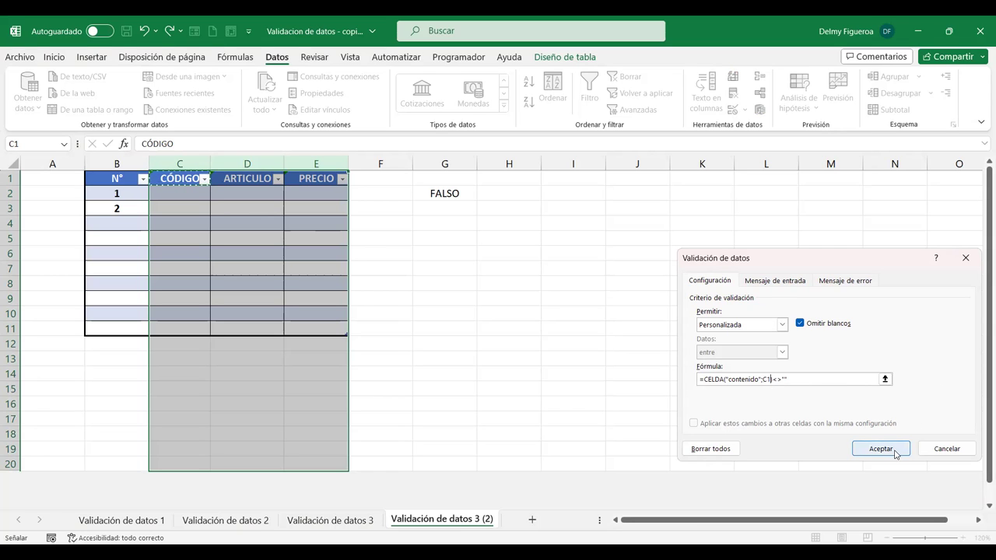
pyautogui.click(175, 192)
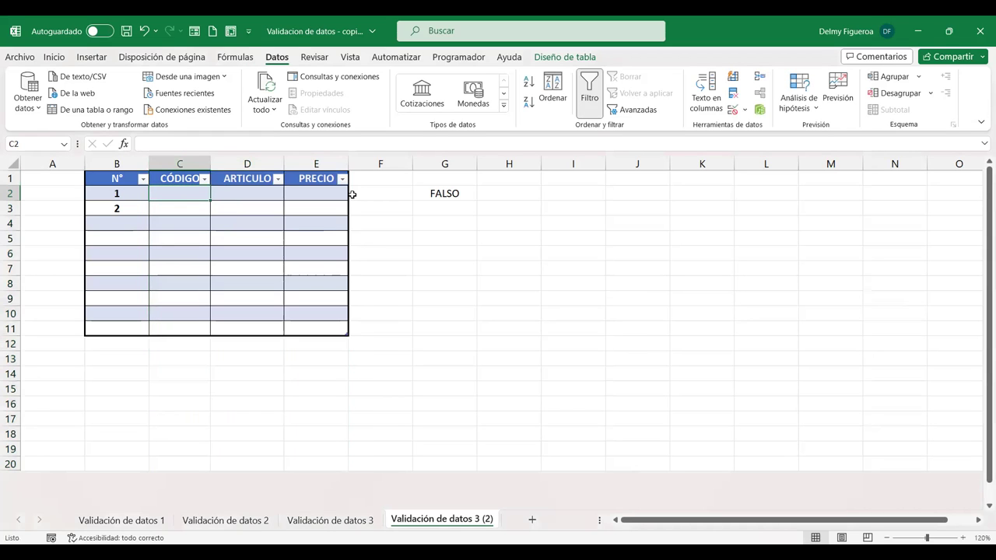
# Enter test values 1 in C2, g in D3 and d in C3.
pyautogui.write('1')
pyautogui.press('Tab')
pyautogui.press('Down')
pyautogui.write('g')
pyautogui.press('Tab')
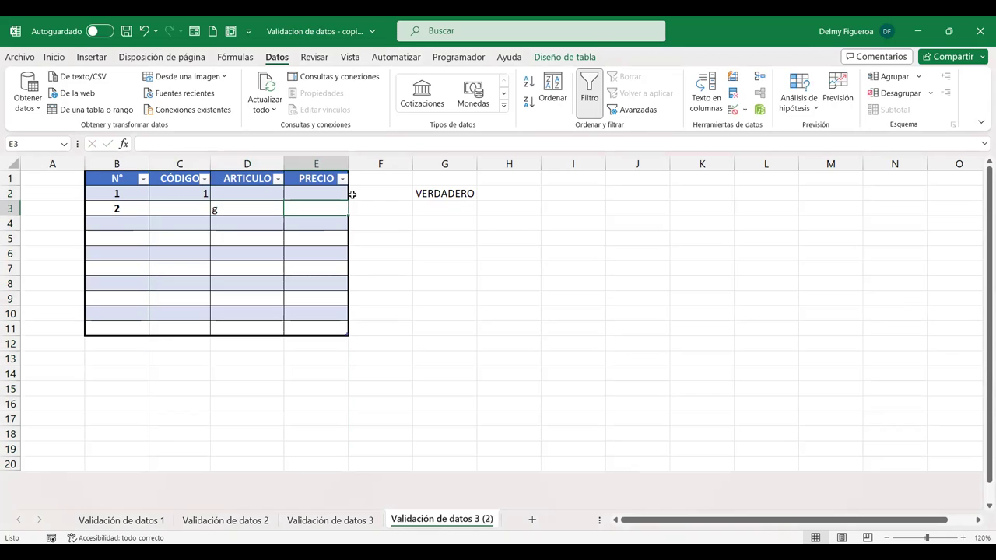
pyautogui.press('Left')
pyautogui.press('Left')
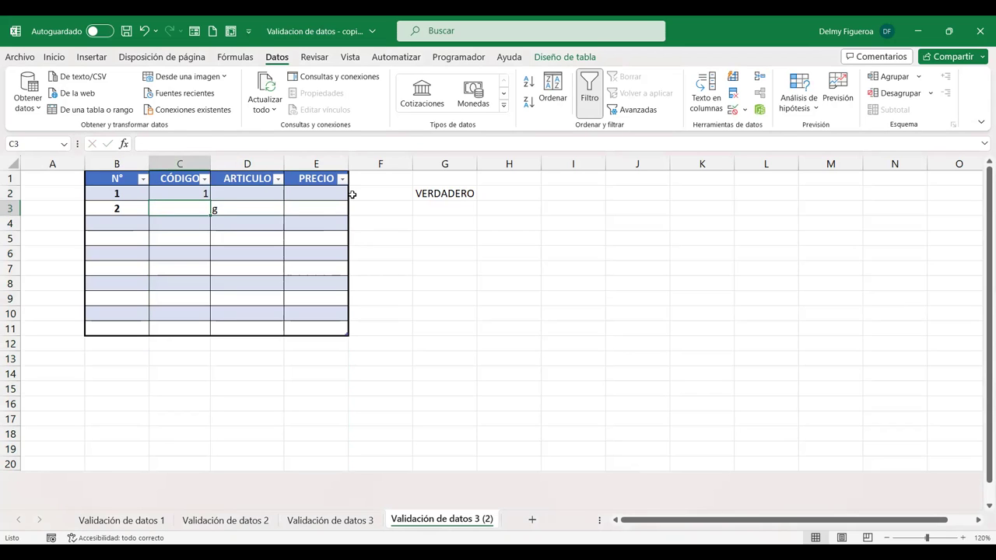
pyautogui.write('d')
pyautogui.press('Tab')
# Enter f in D4 and E4 and check the G2 result.
pyautogui.press('Return')
pyautogui.press('Return')
pyautogui.press('Up')
pyautogui.press('Left')
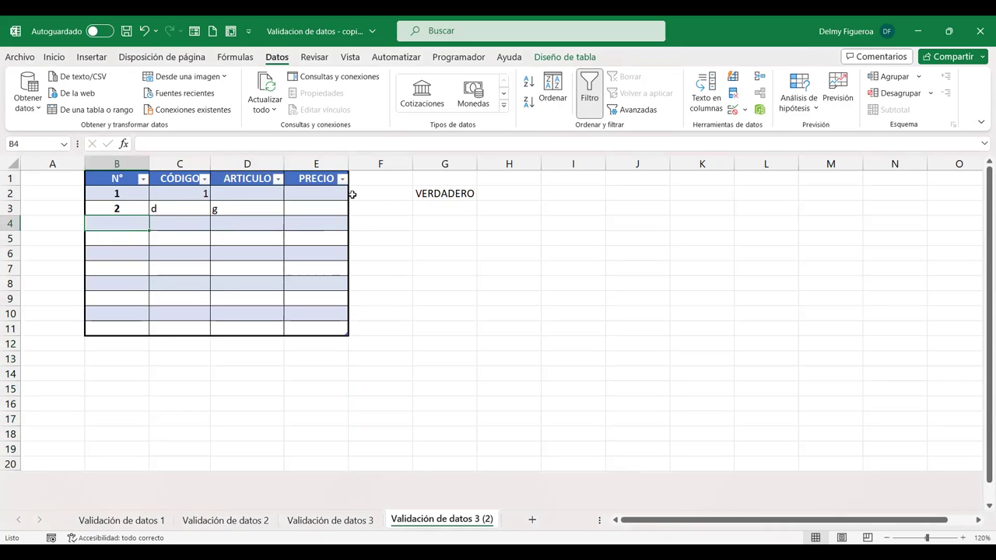
pyautogui.press('Right')
pyautogui.press('Right')
pyautogui.write('f')
pyautogui.press('Tab')
pyautogui.write('f')
pyautogui.press('Tab')
pyautogui.press('Left')
pyautogui.press('Down')
pyautogui.press('Up')
pyautogui.press('Up')
pyautogui.press('Right')
# Fill the G2 CELDA check down to G11 and inspect G3's formula.
pyautogui.click(459, 195)
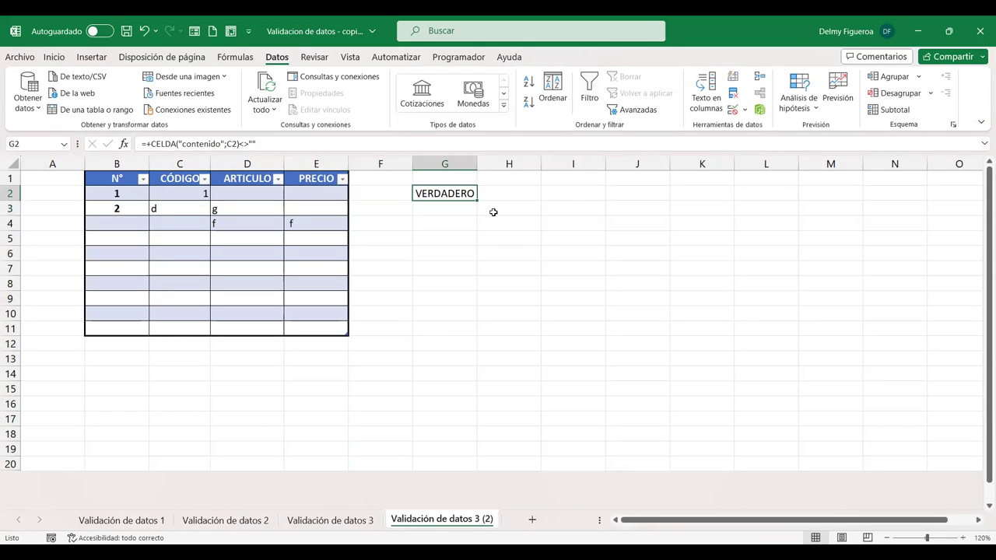
pyautogui.moveTo(476, 200); pyautogui.dragTo(471, 335)
pyautogui.click(455, 207)
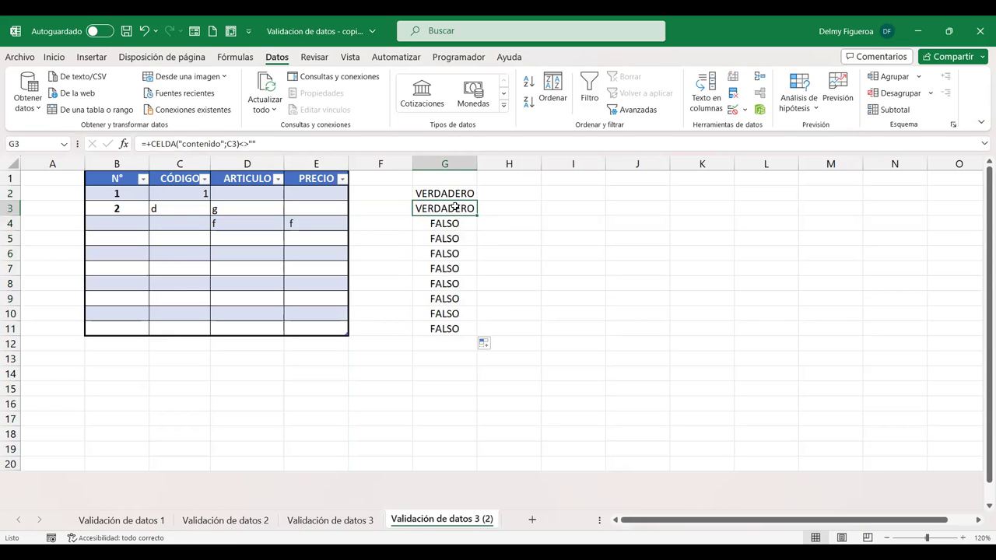
pyautogui.doubleClick(459, 208)
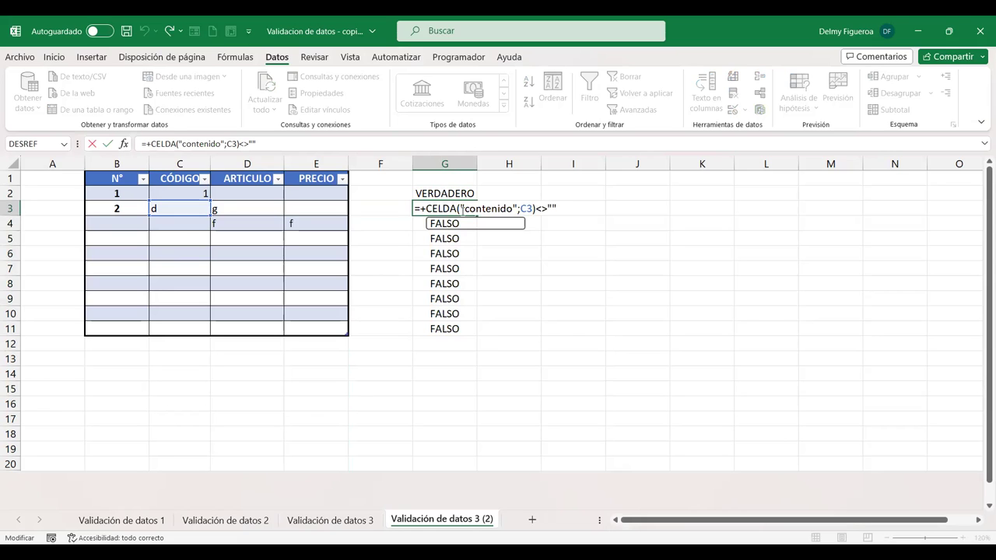
pyautogui.press('Return')
# Enter the test value f in C4.
pyautogui.press('Left')
pyautogui.press('Left')
pyautogui.press('Left')
pyautogui.write('f')
pyautogui.press('Tab')
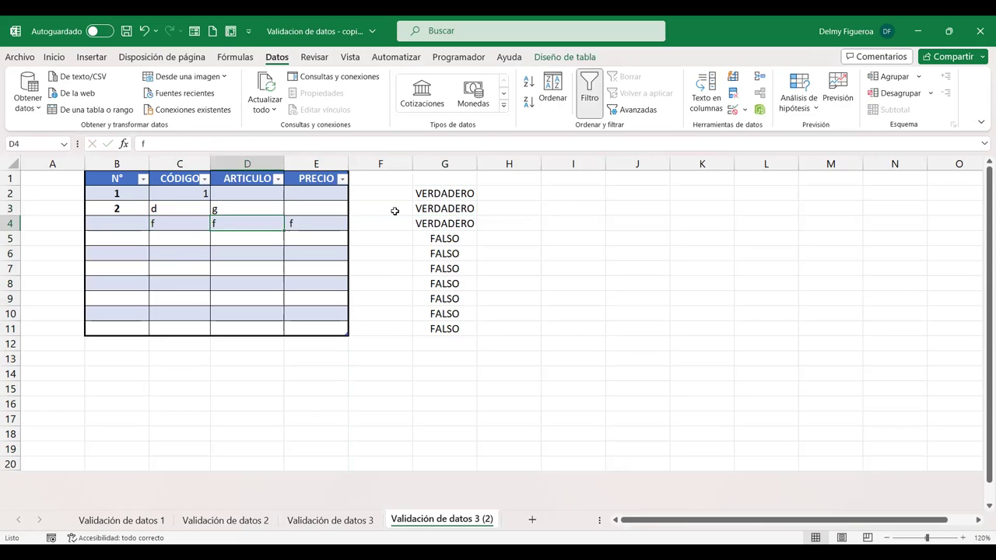
pyautogui.press('Left')
pyautogui.press('Left')
pyautogui.press('Right')
pyautogui.press('Right')
pyautogui.press('Up')
pyautogui.press('Up')
pyautogui.press('Up')
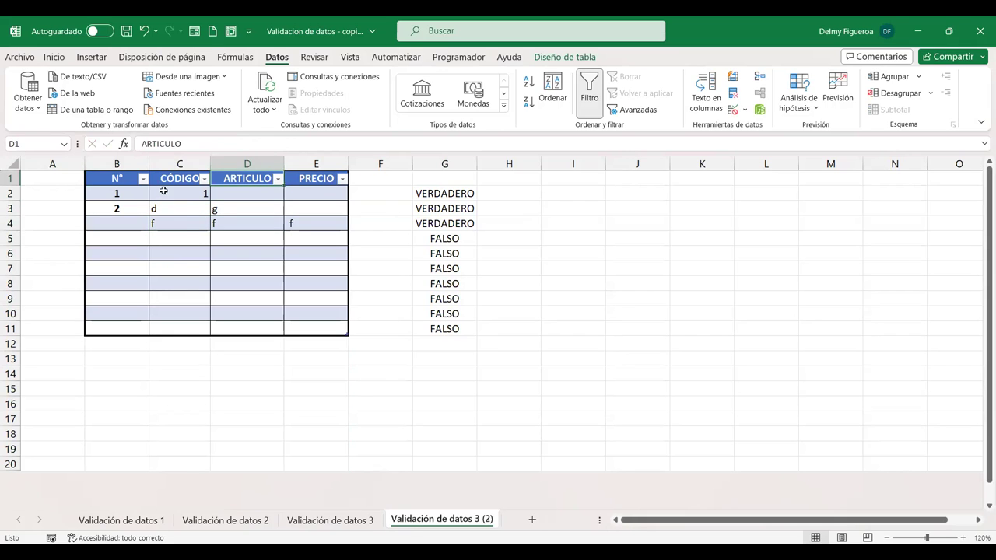
# Clear the test entries in C2:E5, undoing an accidental block move first.
pyautogui.moveTo(163, 191); pyautogui.dragTo(472, 328)
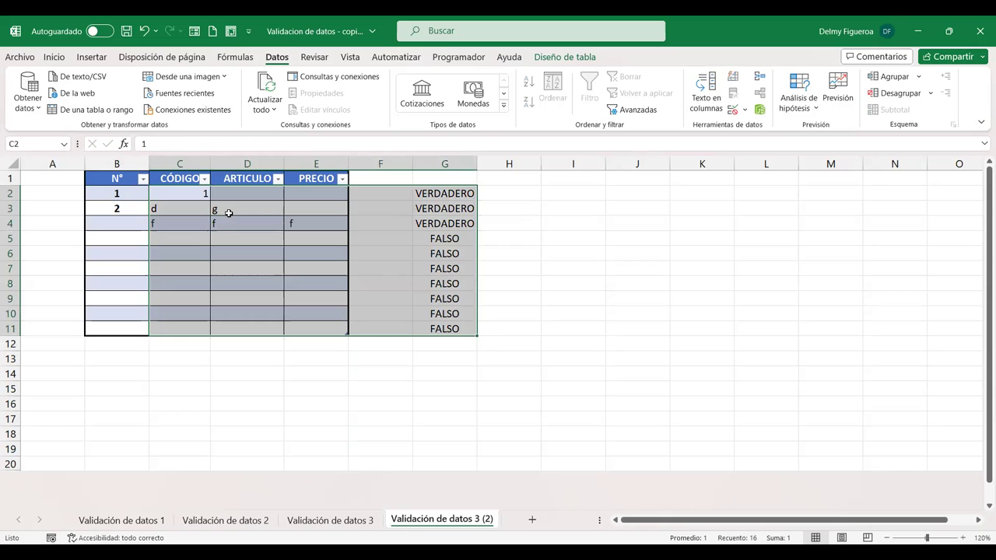
pyautogui.moveTo(199, 190); pyautogui.dragTo(316, 205)
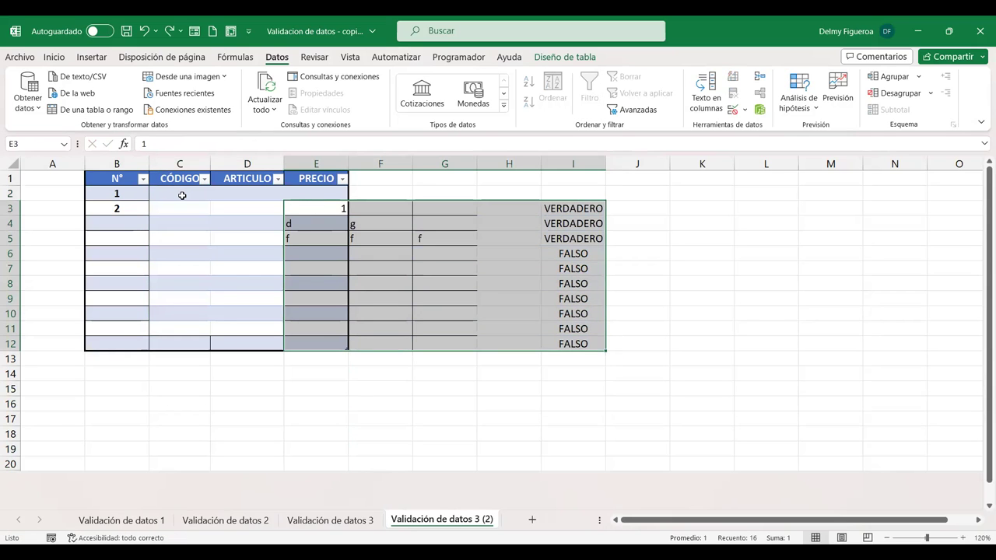
pyautogui.hotkey('ctrl', 'z')
pyautogui.moveTo(181, 195)
pyautogui.mouseDown()
pyautogui.moveTo(311, 225)
pyautogui.moveTo(311, 237)
pyautogui.mouseUp()
pyautogui.press('Delete')
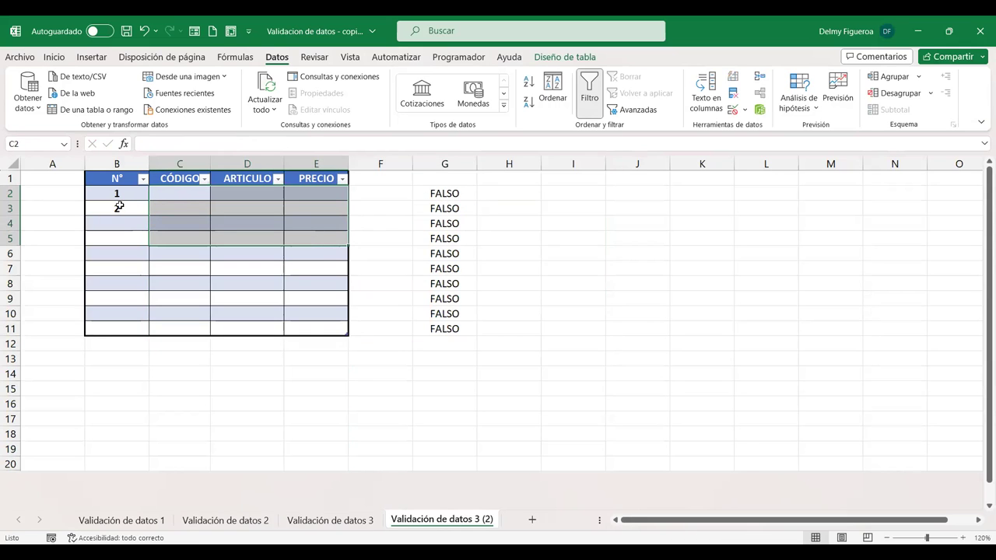
pyautogui.click(119, 205)
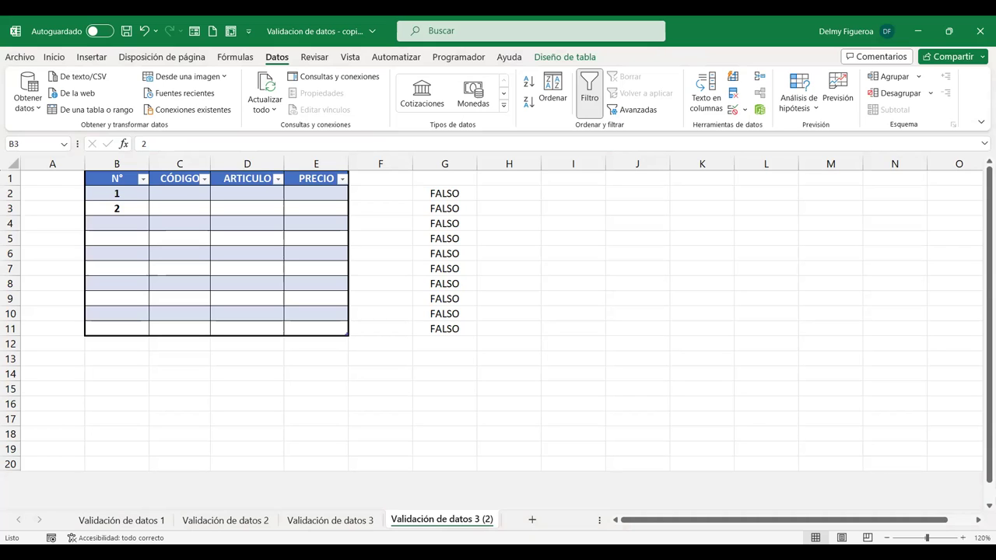
pyautogui.click(184, 164)
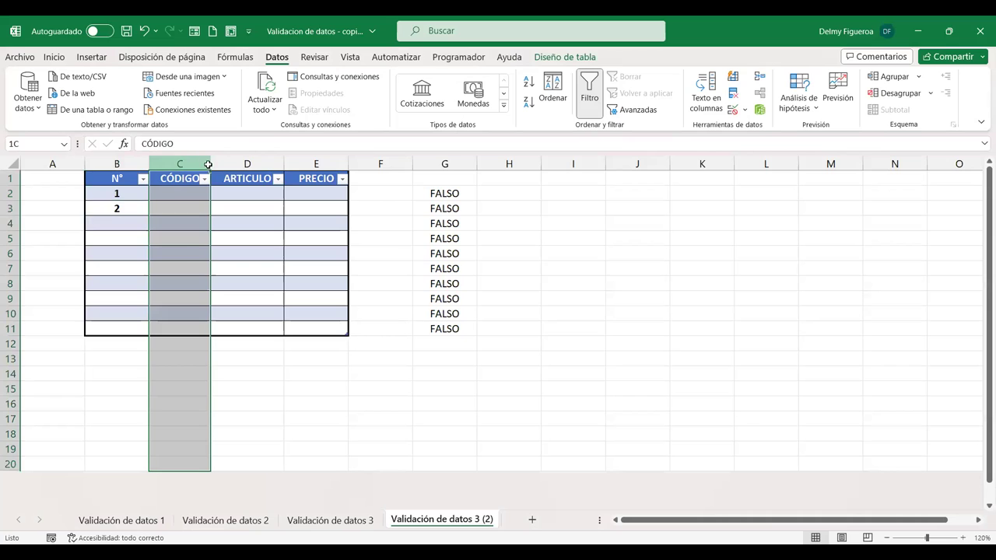
pyautogui.hotkey('shift', 'Right')
pyautogui.hotkey('shift', 'Right')
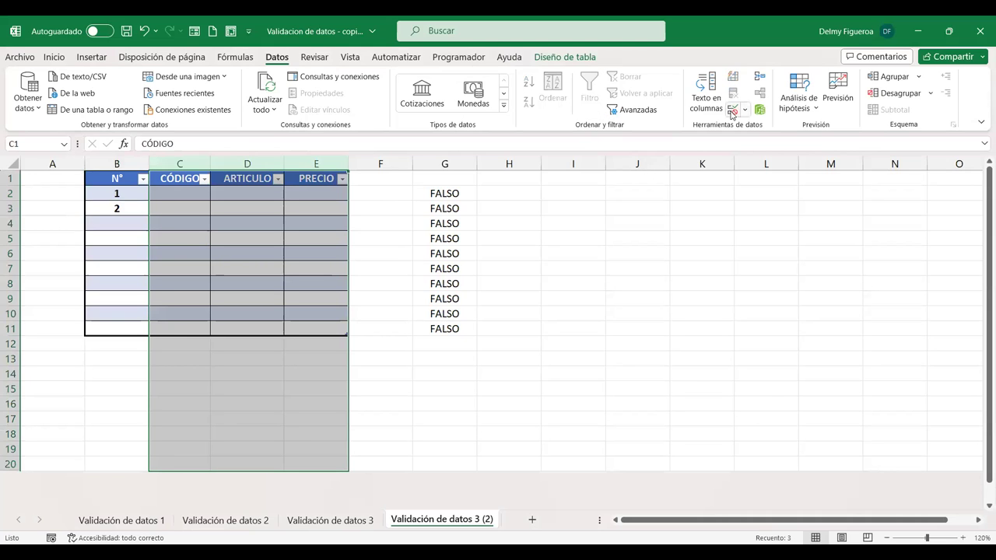
pyautogui.click(731, 112)
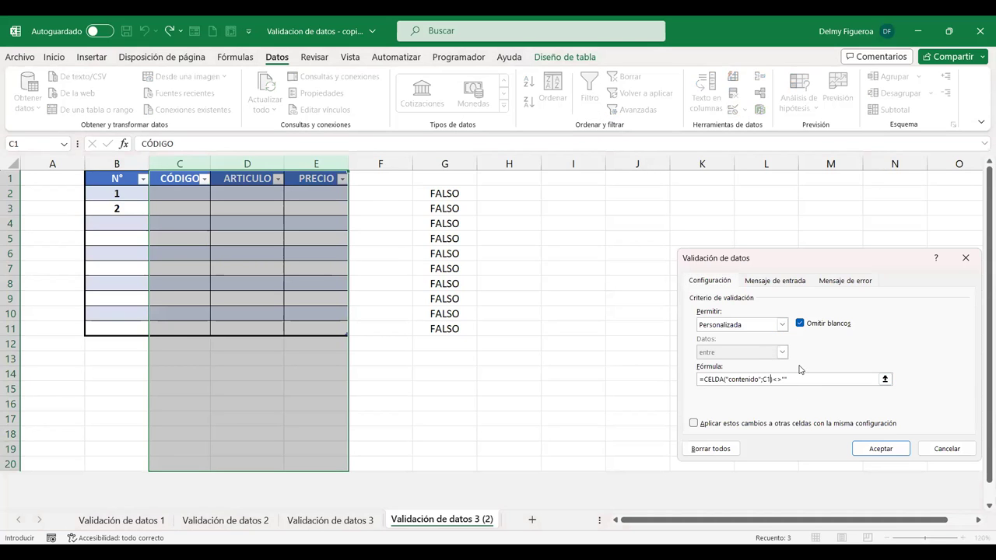
pyautogui.click(124, 178)
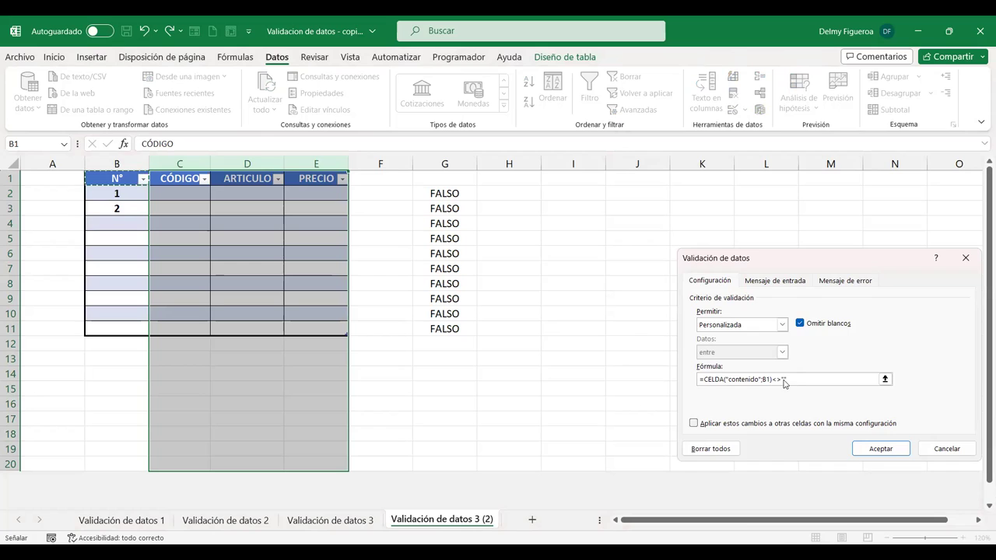
pyautogui.press('Return')
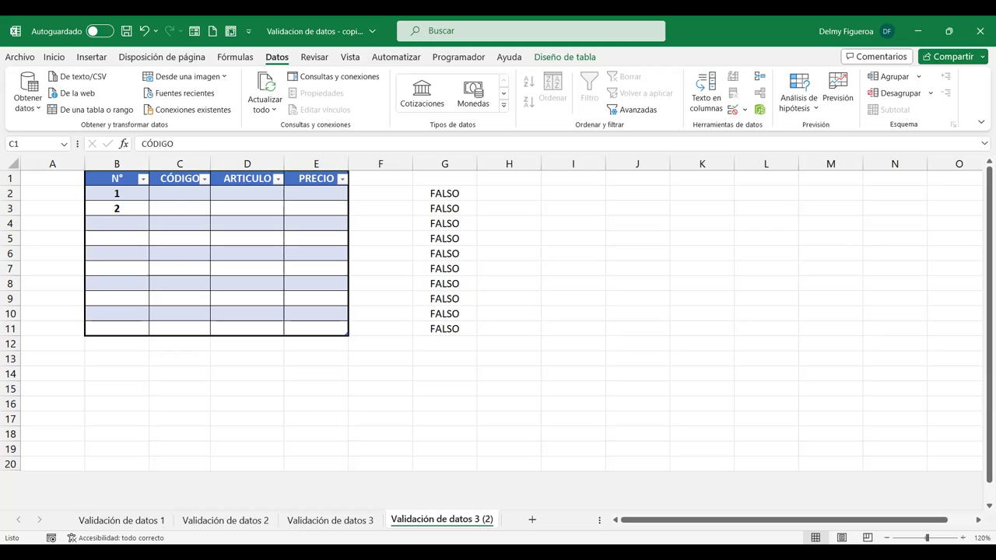
# Point the CÓDIGO cells' C2:C11 validation formula at C1 and confirm it.
pyautogui.click(191, 193)
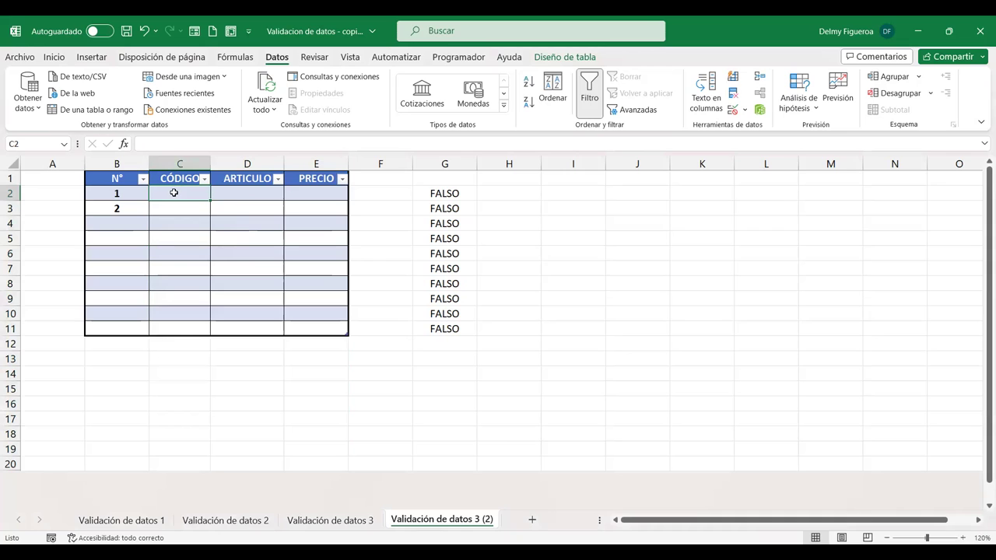
pyautogui.moveTo(178, 189); pyautogui.dragTo(188, 329)
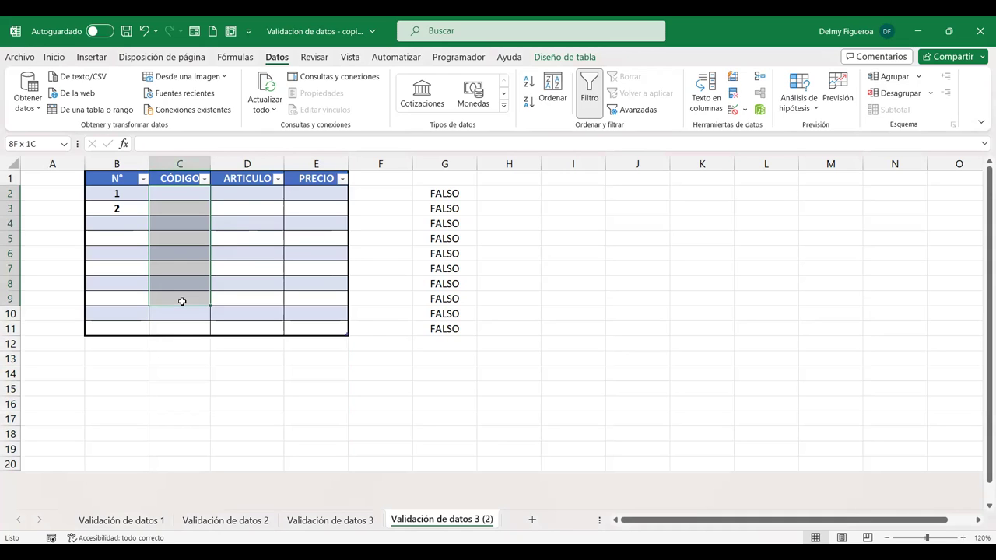
pyautogui.click(735, 111)
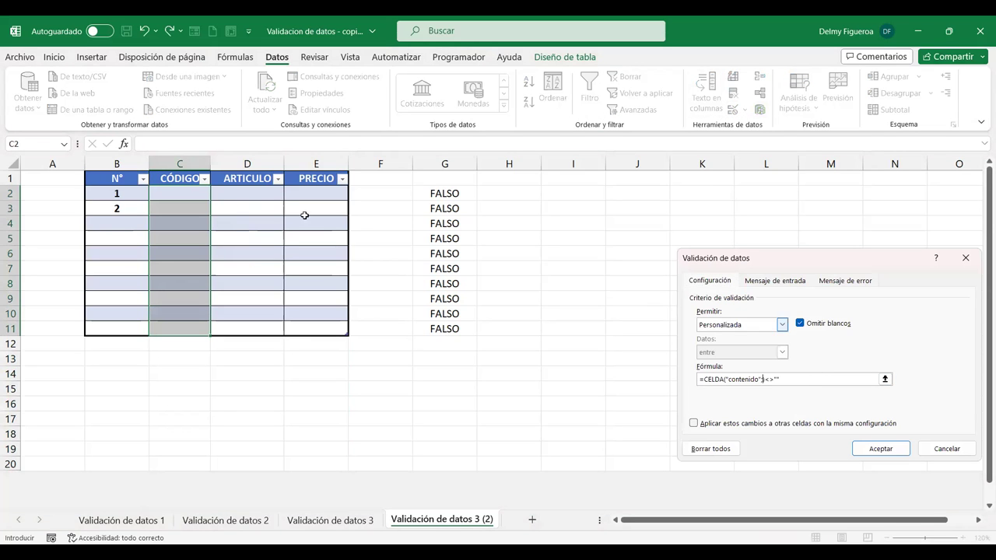
pyautogui.click(182, 165)
pyautogui.click(184, 179)
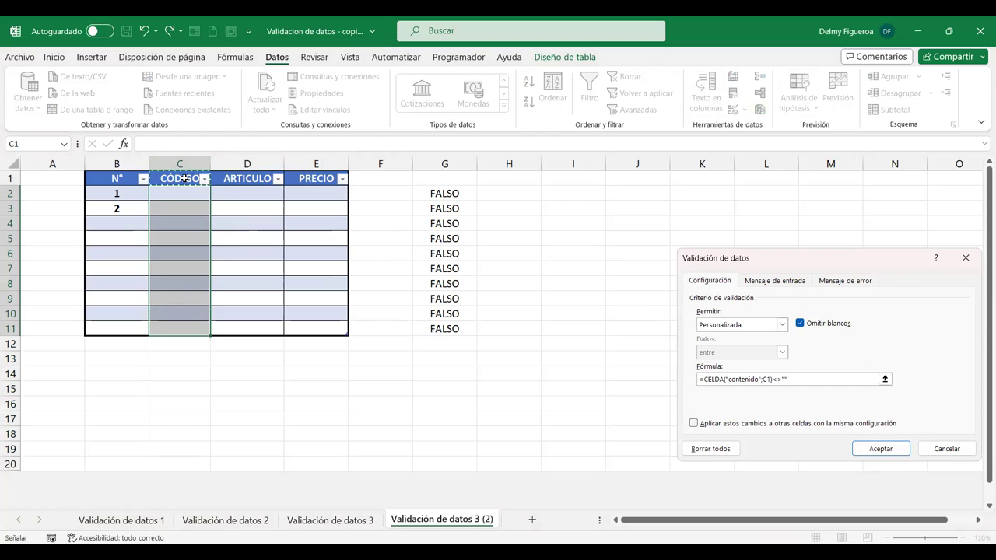
pyautogui.click(883, 453)
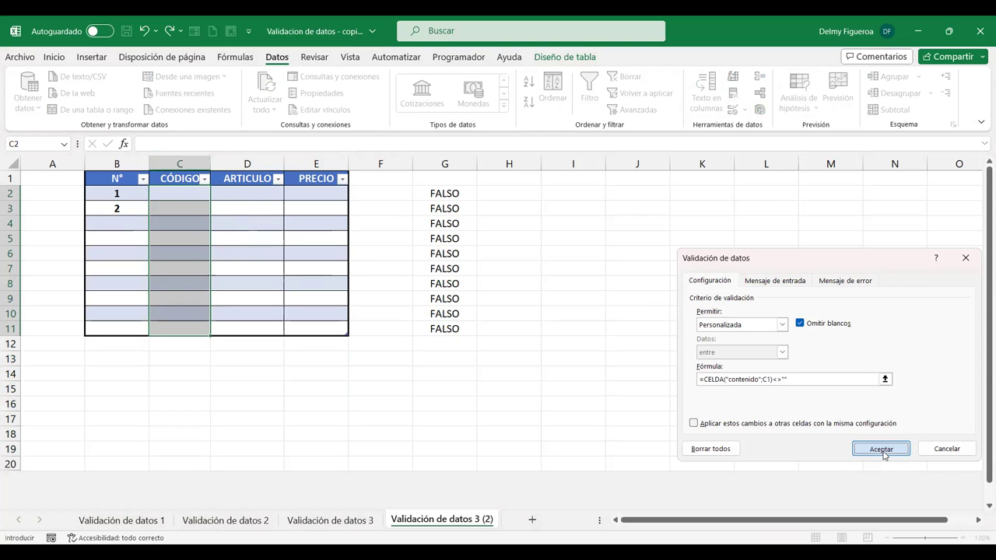
pyautogui.click(246, 207)
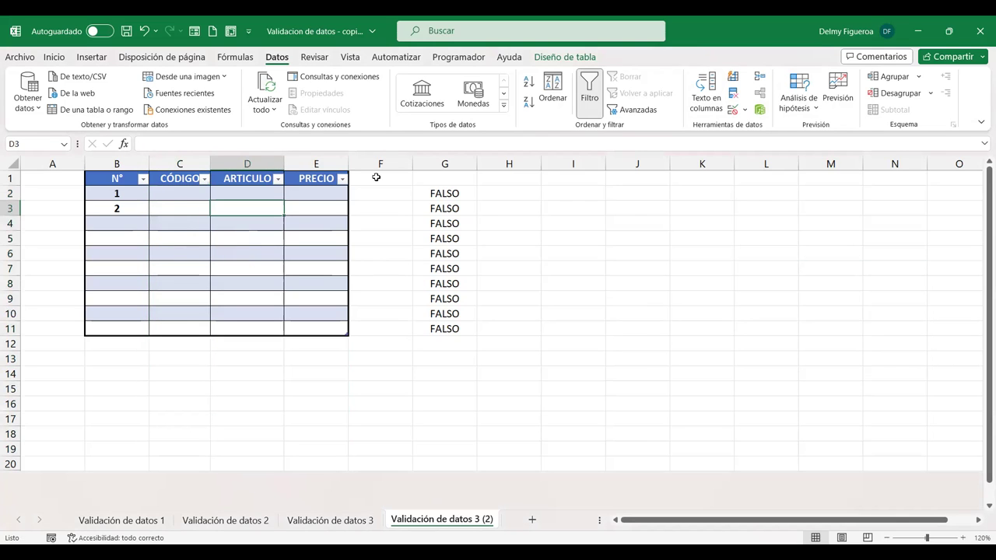
# Enter code 1 in C2 and confirm a repeated 1 in C4 is rejected.
pyautogui.write('1')
pyautogui.press('Tab')
pyautogui.press('Left')
pyautogui.press('Left')
pyautogui.press('Up')
pyautogui.write('1')
pyautogui.press('Tab')
pyautogui.press('Left')
pyautogui.press('Left')
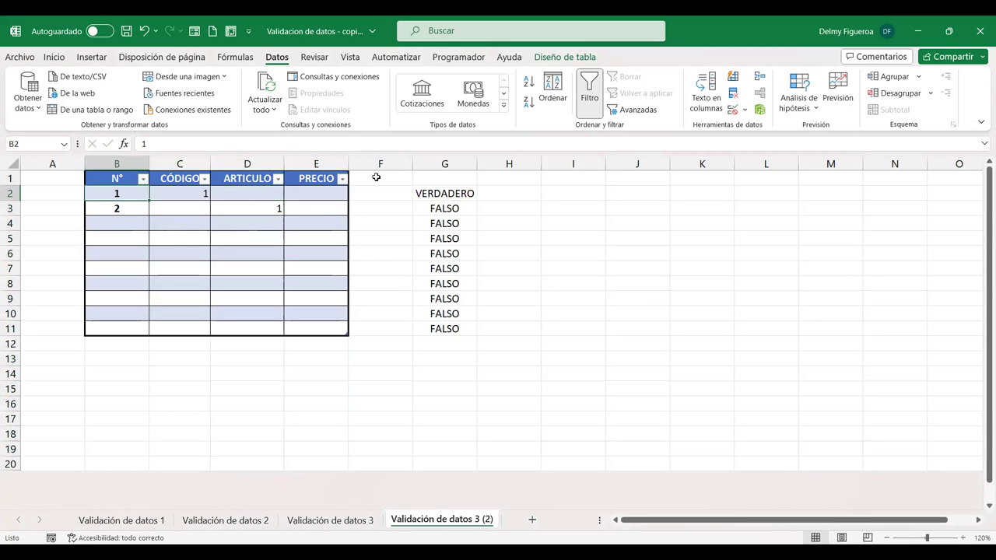
pyautogui.press('Down')
pyautogui.press('Down')
pyautogui.press('Right')
pyautogui.write('1')
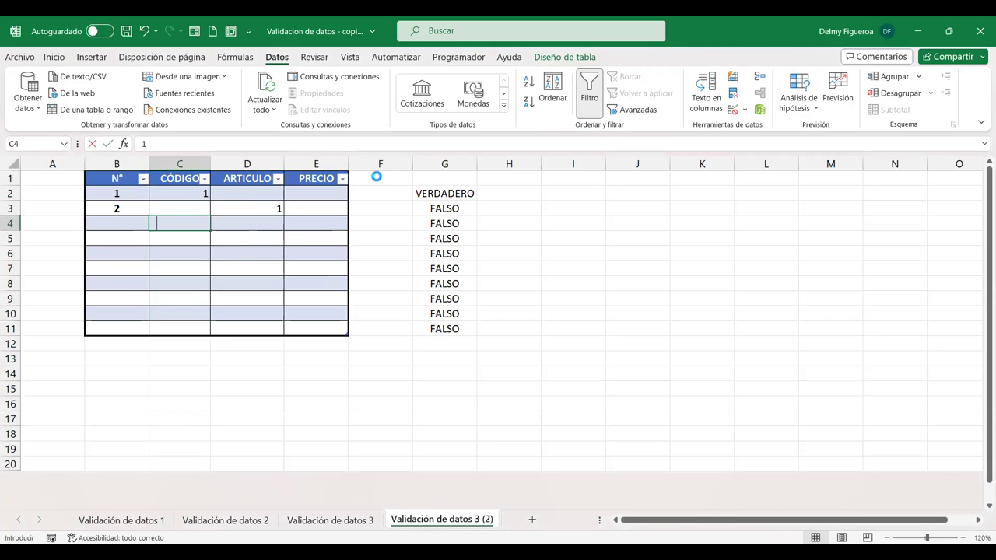
pyautogui.press('Return')
pyautogui.press('Escape')
# Number B4 as 3, see 1 rejected again in C4, then clear B2:E10.
pyautogui.press('Left')
pyautogui.write('3')
pyautogui.press('Tab')
pyautogui.write('1')
pyautogui.press('Return')
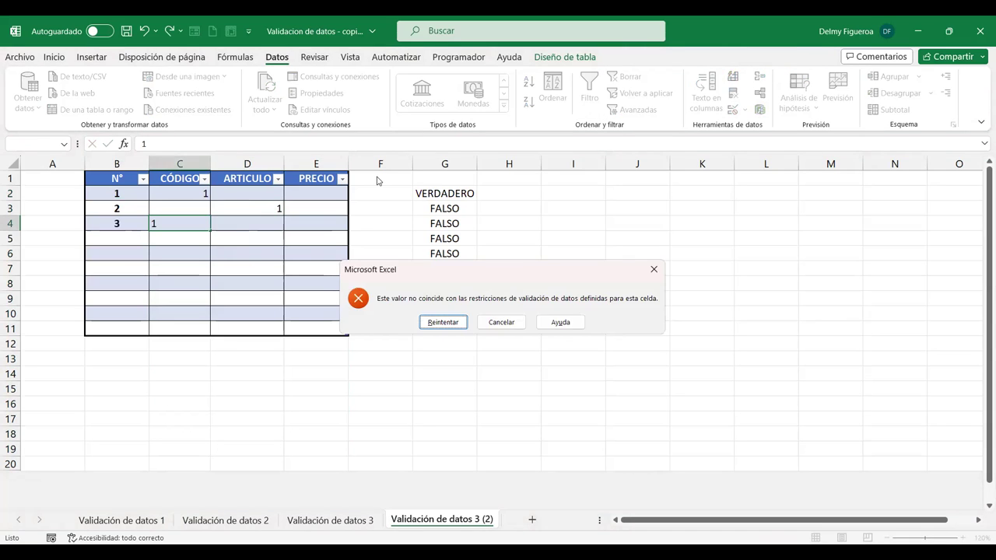
pyautogui.press('Escape')
pyautogui.press('Up')
pyautogui.press('Up')
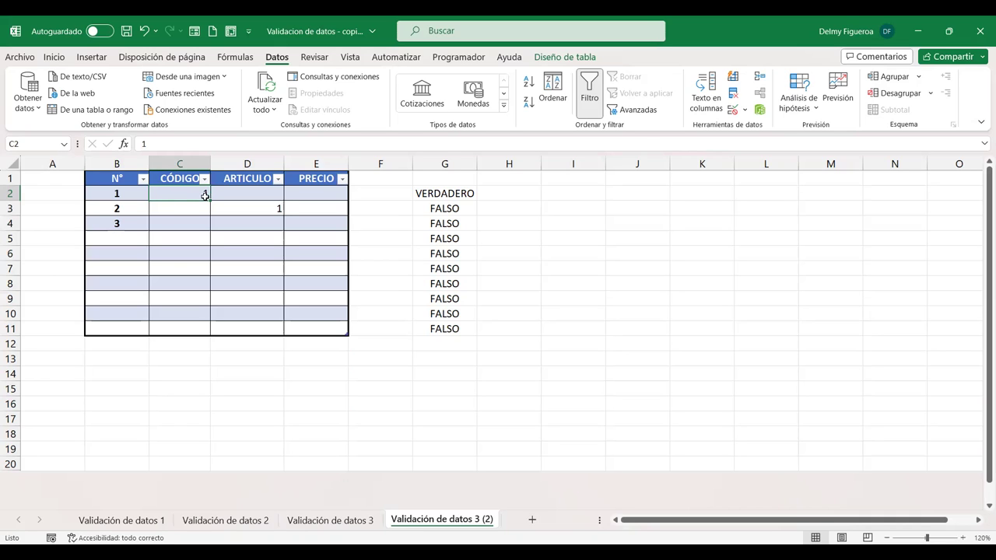
pyautogui.moveTo(125, 191); pyautogui.dragTo(315, 312)
pyautogui.press('Delete')
# Enter a trial code of 1 in cells C2, C3 and C4.
pyautogui.click(177, 192)
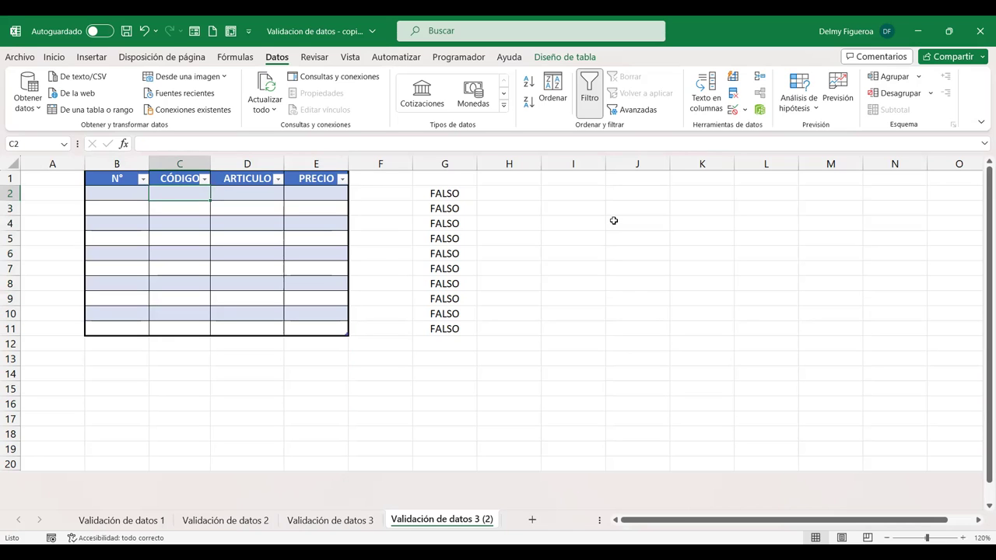
pyautogui.write('1')
pyautogui.hotkey('ctrl', 'Return')
pyautogui.press('Down')
pyautogui.write('1')
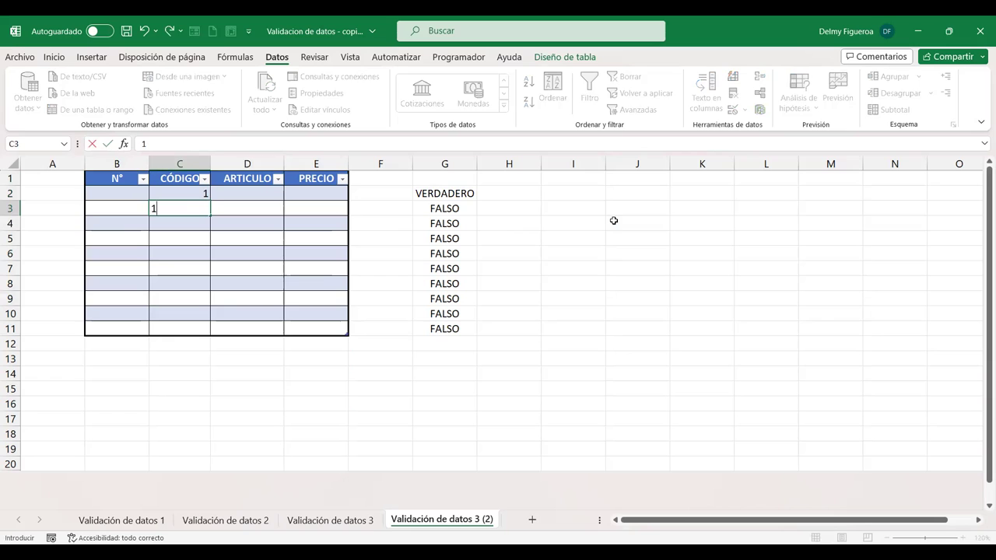
pyautogui.press('Tab')
pyautogui.press('Return')
pyautogui.write('1')
pyautogui.hotkey('ctrl', 'Return')
# Clear the trial codes from C2:C4.
pyautogui.press('Left')
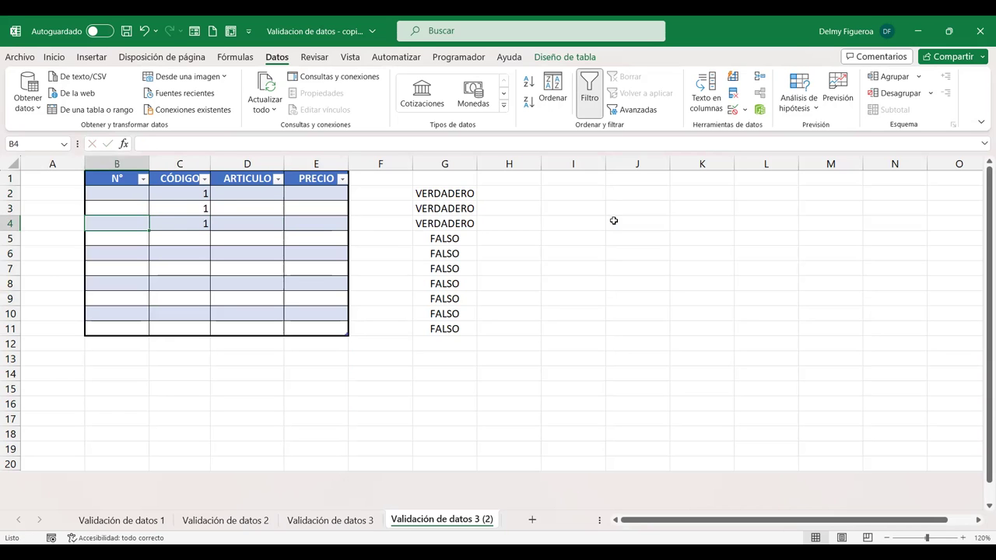
pyautogui.press('Up')
pyautogui.press('Up')
pyautogui.press('Right')
pyautogui.hotkey('shift', 'Down')
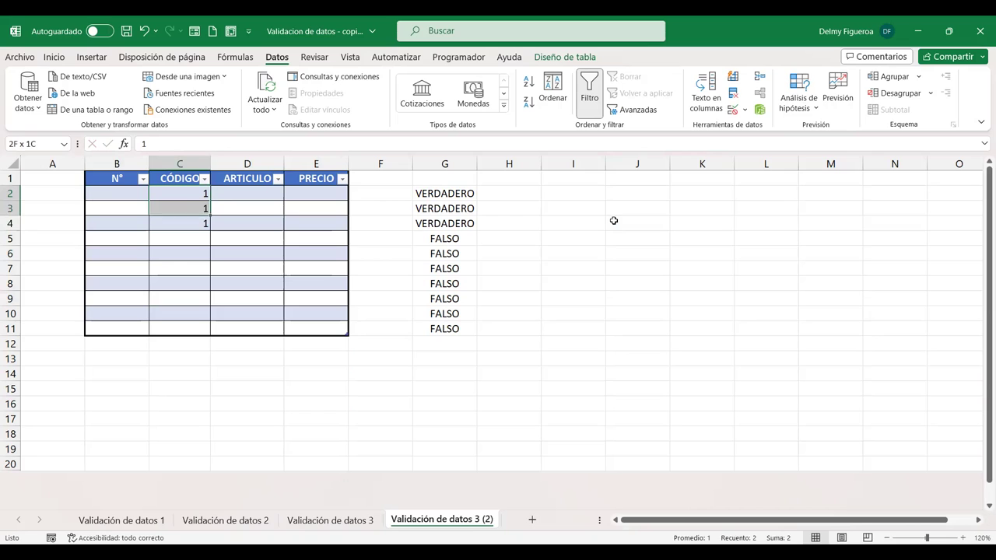
pyautogui.hotkey('shift', 'Down')
pyautogui.hotkey('shift', 'Down')
pyautogui.press('Delete')
# Enter N° 1 in B2 and code 1 in C2 and C3.
pyautogui.press('Left')
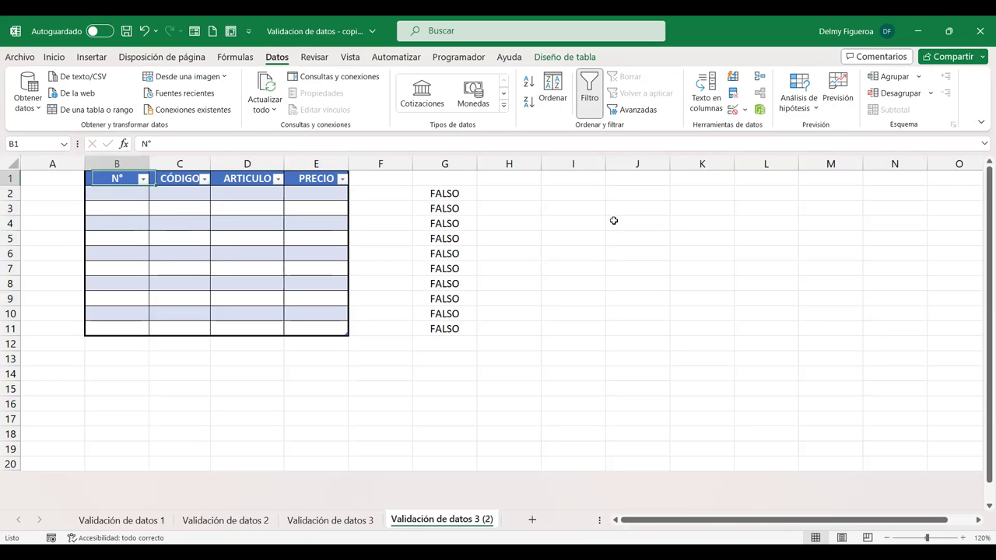
pyautogui.press('F2')
pyautogui.write('1')
pyautogui.press('Tab')
pyautogui.write('1')
pyautogui.press('Tab')
pyautogui.press('Left')
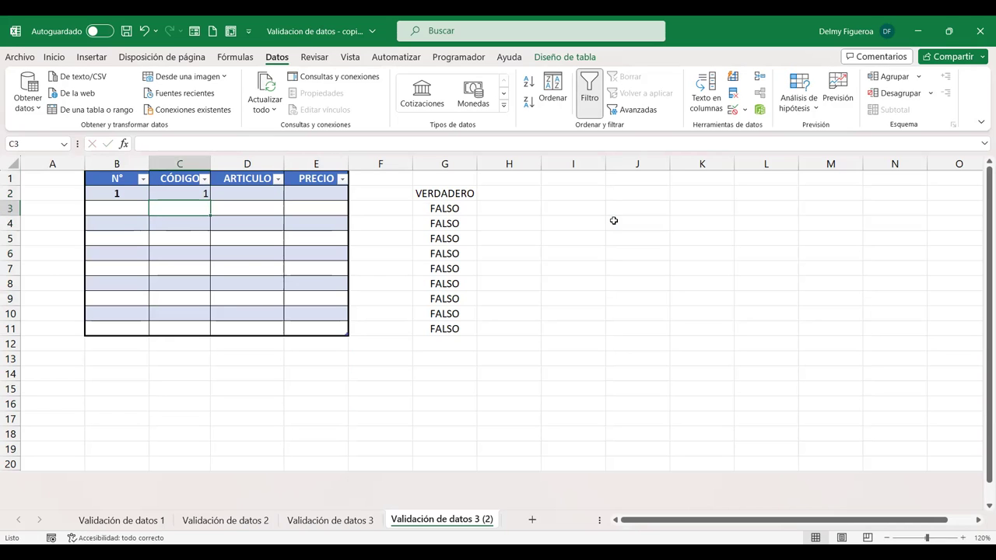
pyautogui.write('1')
pyautogui.press('Tab')
# Enter N° 2 in B4, code 3 in C4 and code 2 in C5.
pyautogui.press('Left')
pyautogui.press('Left')
pyautogui.press('Down')
pyautogui.write('2')
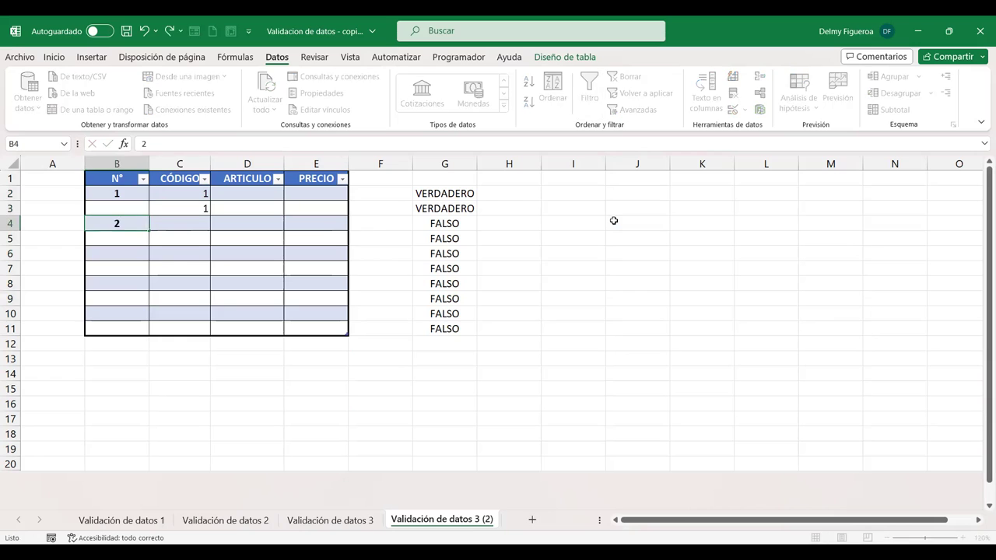
pyautogui.press('Tab')
pyautogui.write('3')
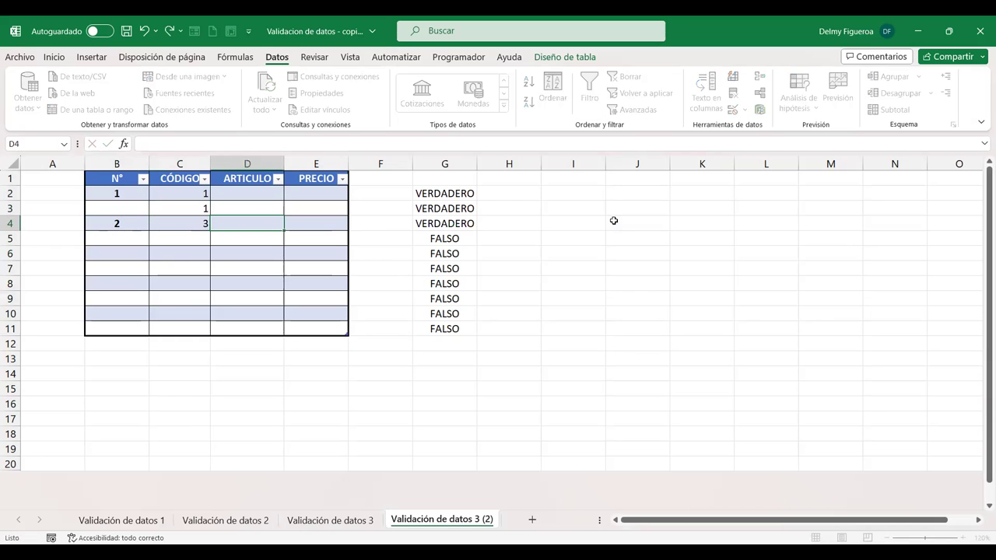
pyautogui.press('Return')
pyautogui.write('2')
pyautogui.press('Return')
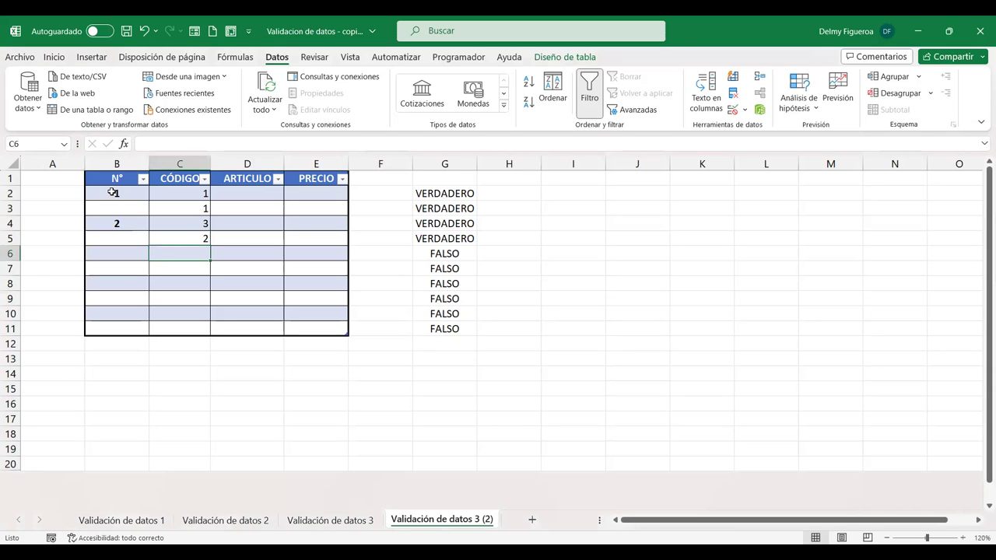
# Clear B2:H14, then go to the 'Validación de datos 3' sheet and select Camisa in D8.
pyautogui.moveTo(113, 192); pyautogui.dragTo(393, 346)
pyautogui.moveTo(513, 367); pyautogui.dragTo(514, 366)
pyautogui.press('Delete')
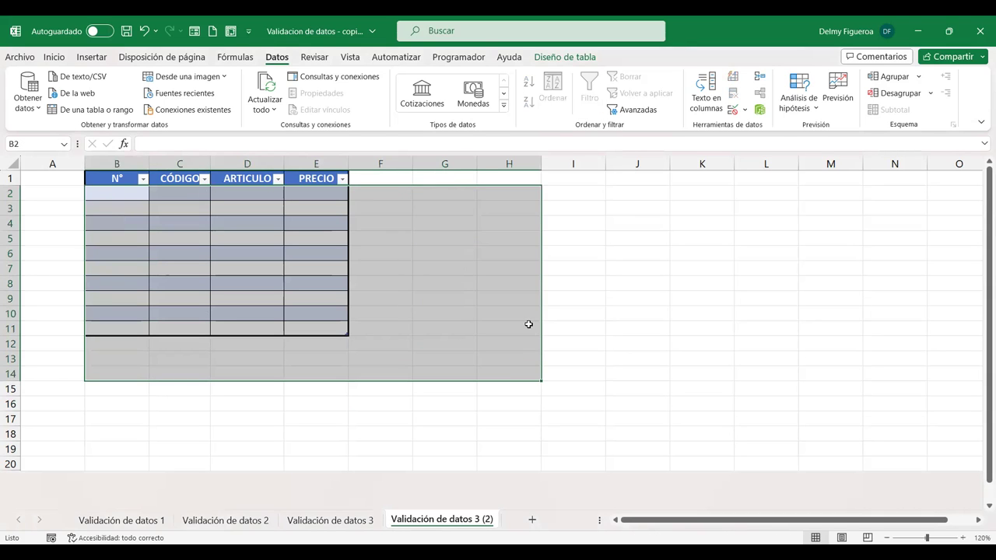
pyautogui.click(289, 426)
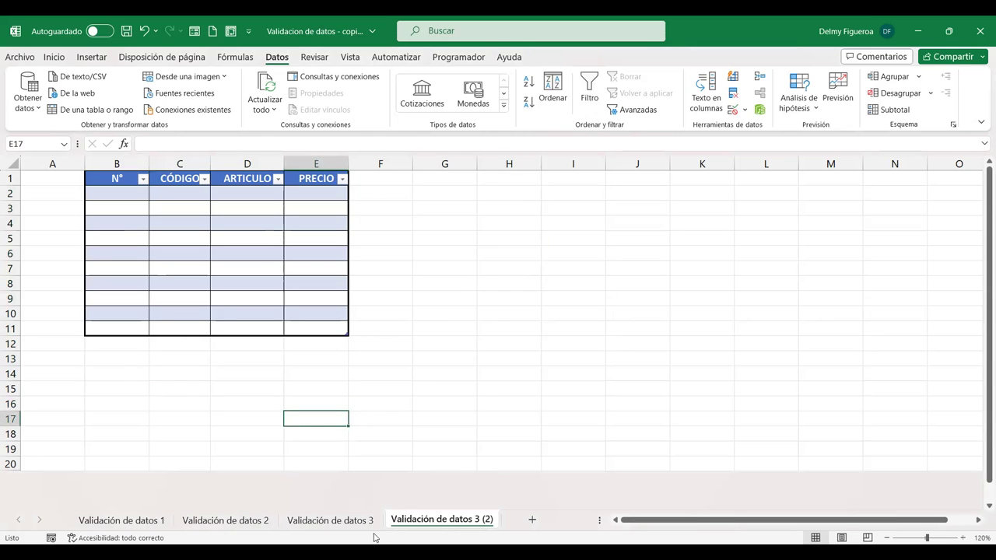
pyautogui.click(334, 520)
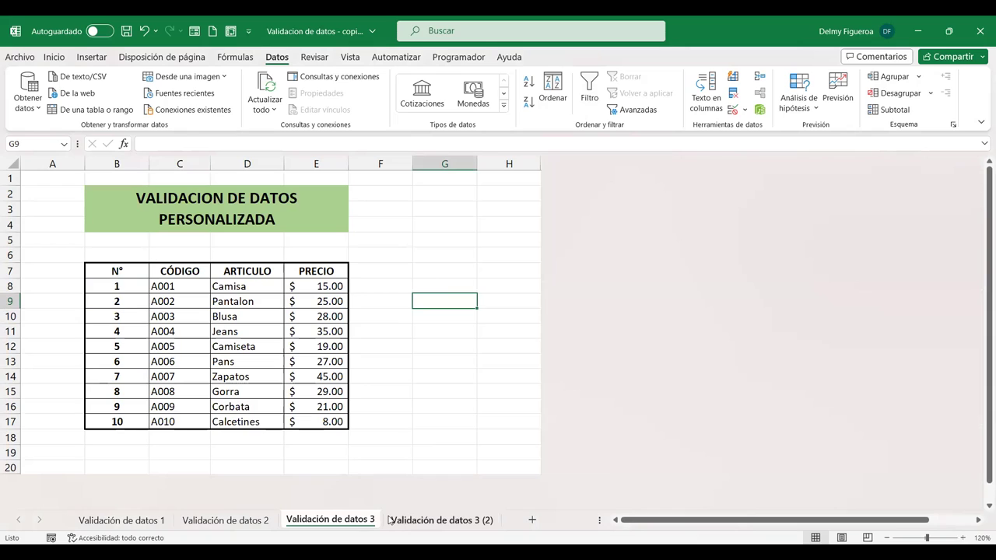
pyautogui.click(250, 283)
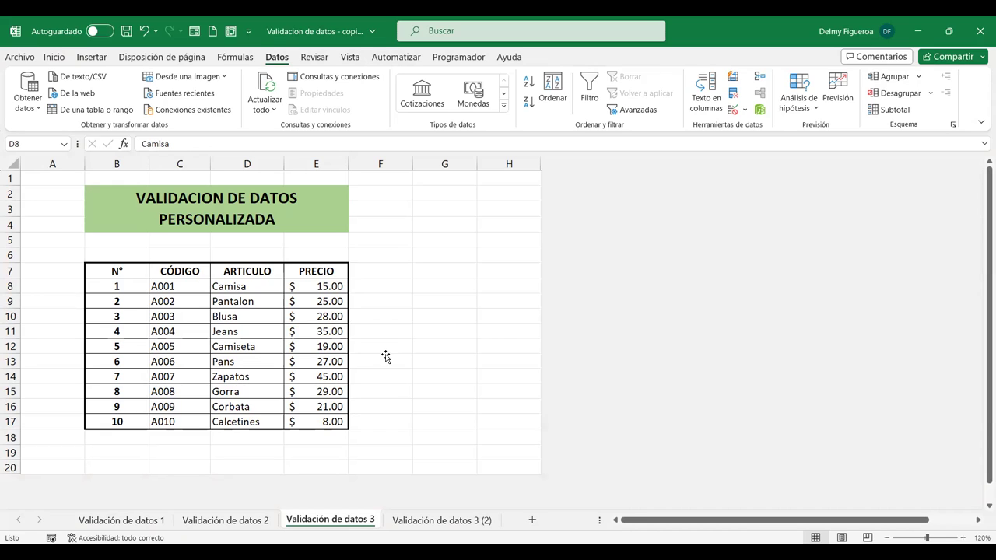
pyautogui.click(479, 272)
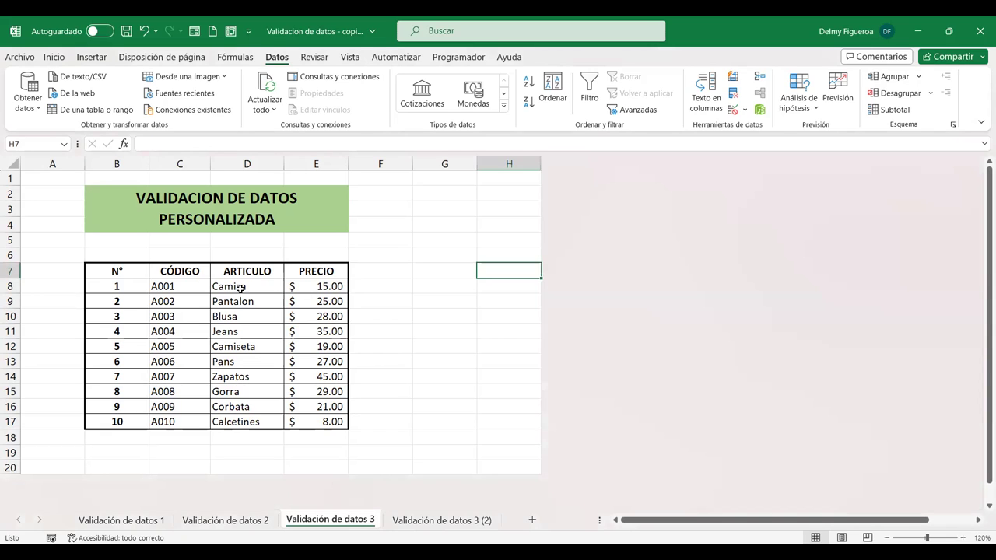
pyautogui.moveTo(240, 289); pyautogui.dragTo(243, 424)
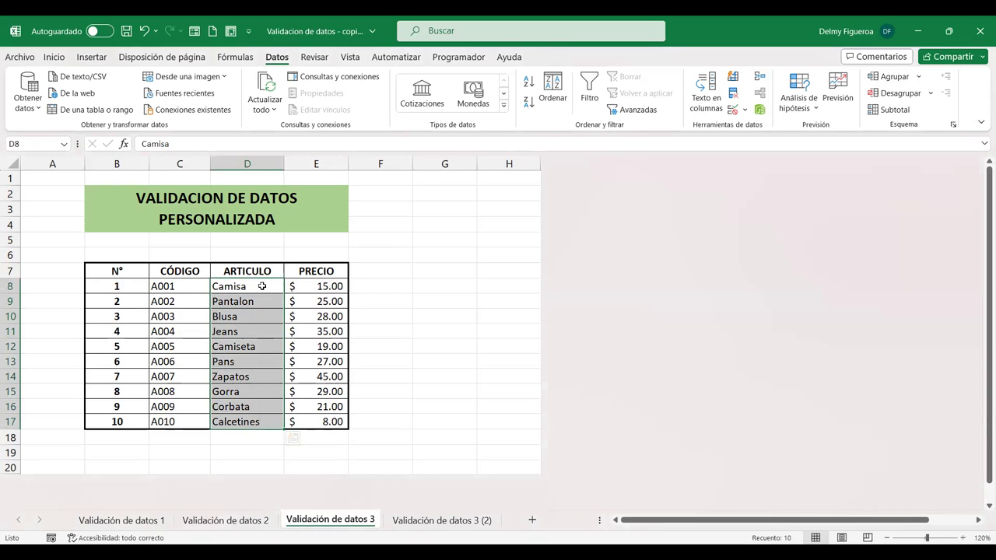
pyautogui.click(261, 287)
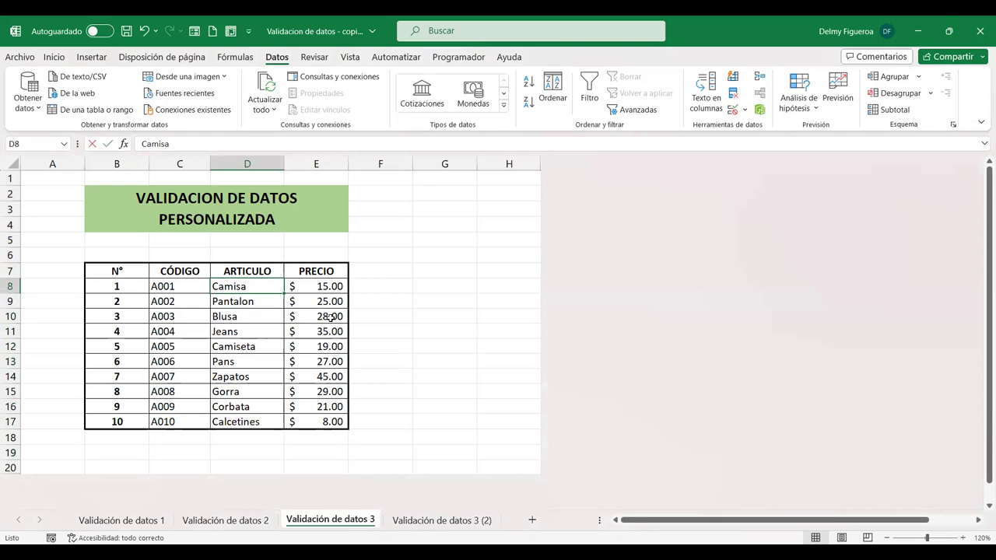
pyautogui.write('amisa')
pyautogui.press('Return')
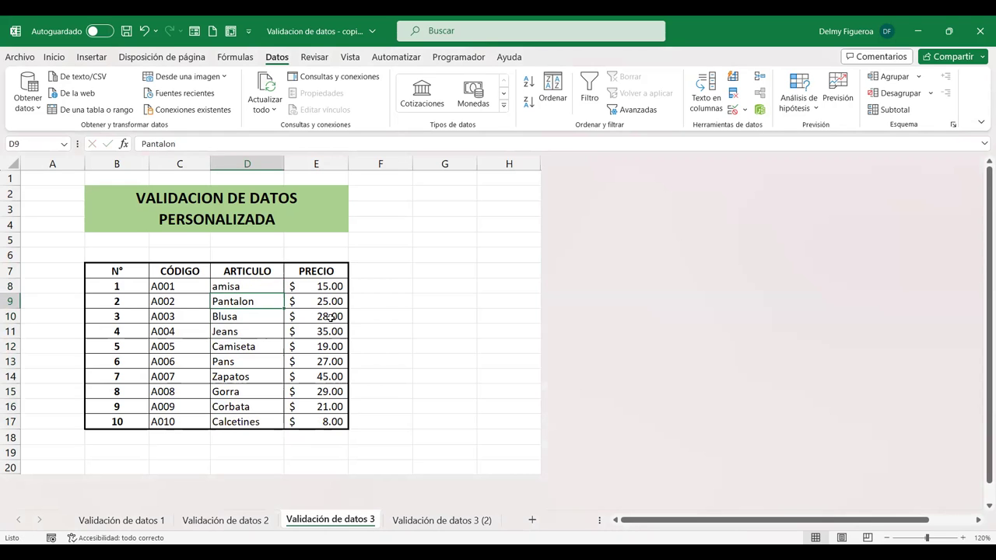
pyautogui.press('Up')
pyautogui.write('Camisa')
pyautogui.press('Return')
pyautogui.press('Up')
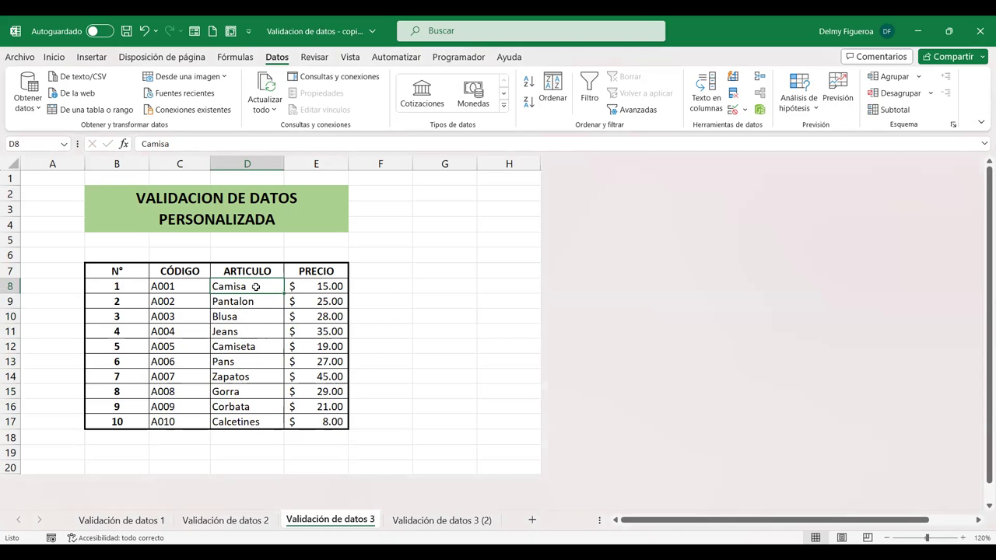
pyautogui.moveTo(255, 287); pyautogui.dragTo(255, 420)
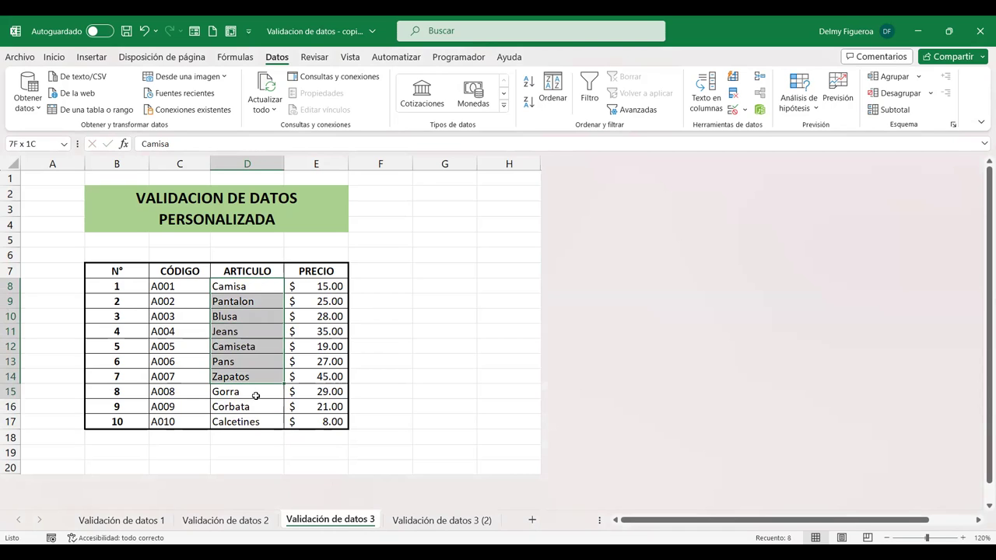
pyautogui.click(435, 289)
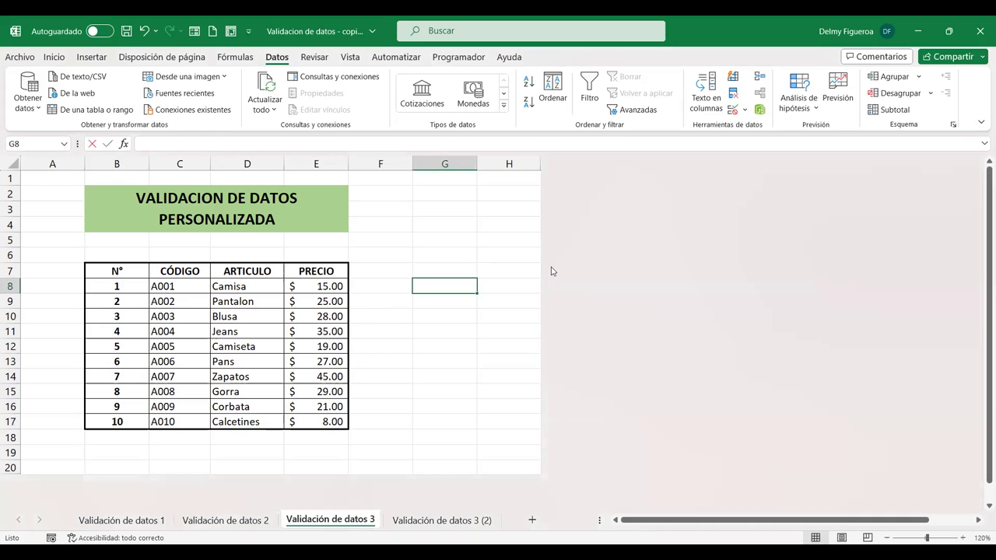
# Enter the notes y, igual, mayusc and estexto in cells G8 through G11.
pyautogui.write('y')
pyautogui.press('Tab')
pyautogui.press('Left')
pyautogui.press('Down')
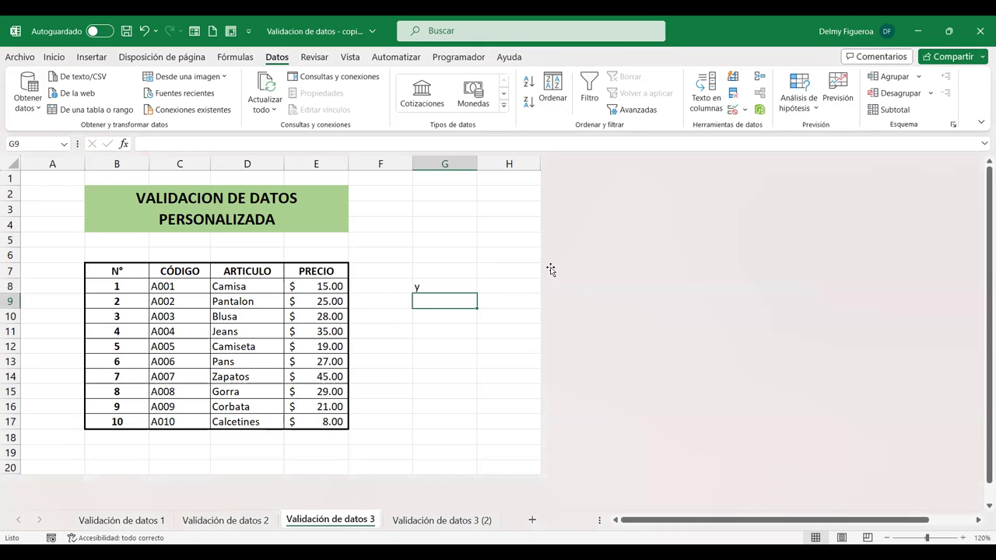
pyautogui.write('igual')
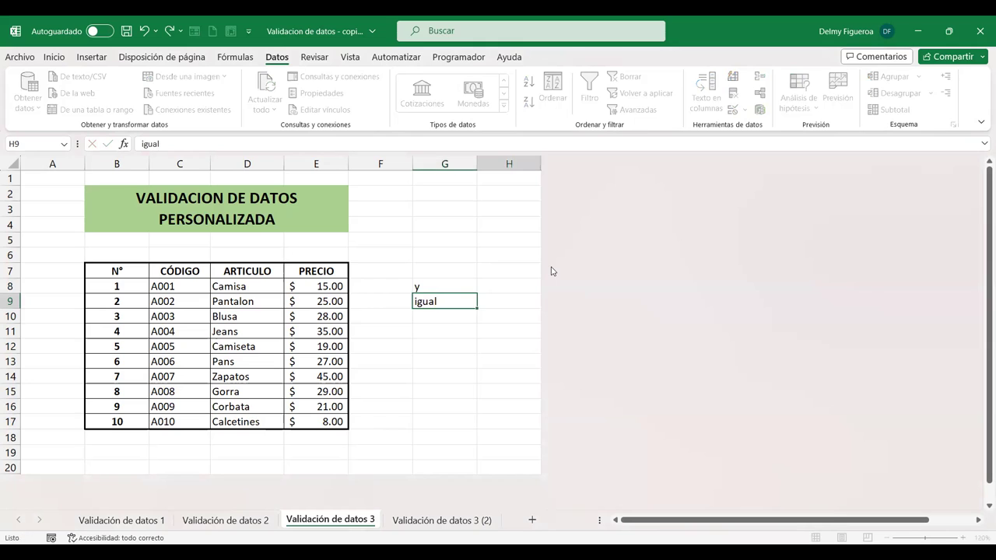
pyautogui.hotkey('ctrl', 'Return')
pyautogui.press('Down')
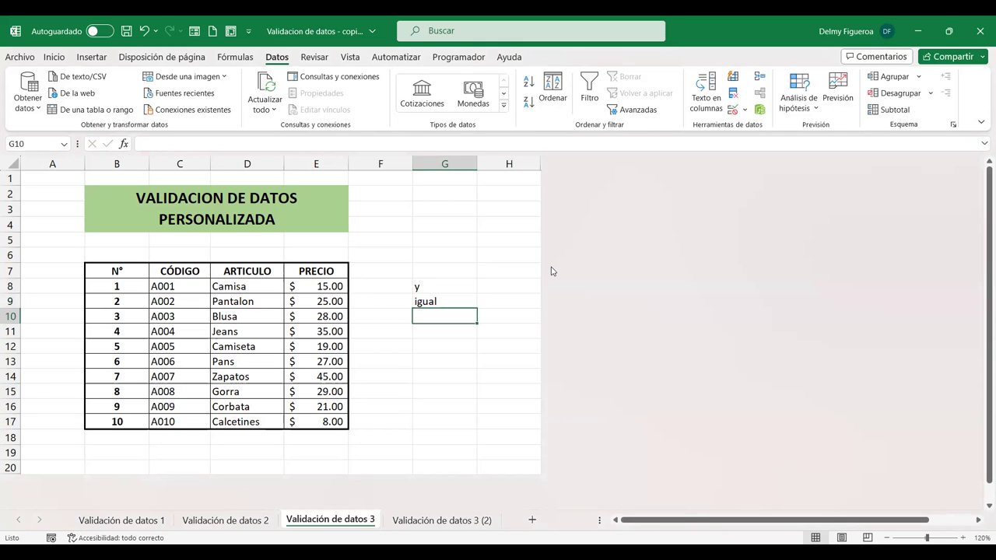
pyautogui.write('mayusc')
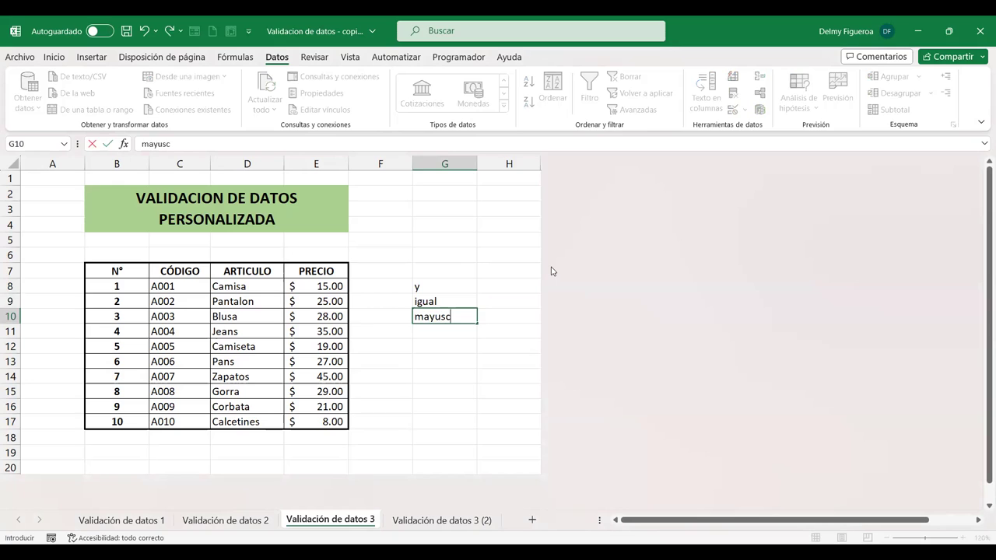
pyautogui.hotkey('ctrl', 'Return')
pyautogui.press('Down')
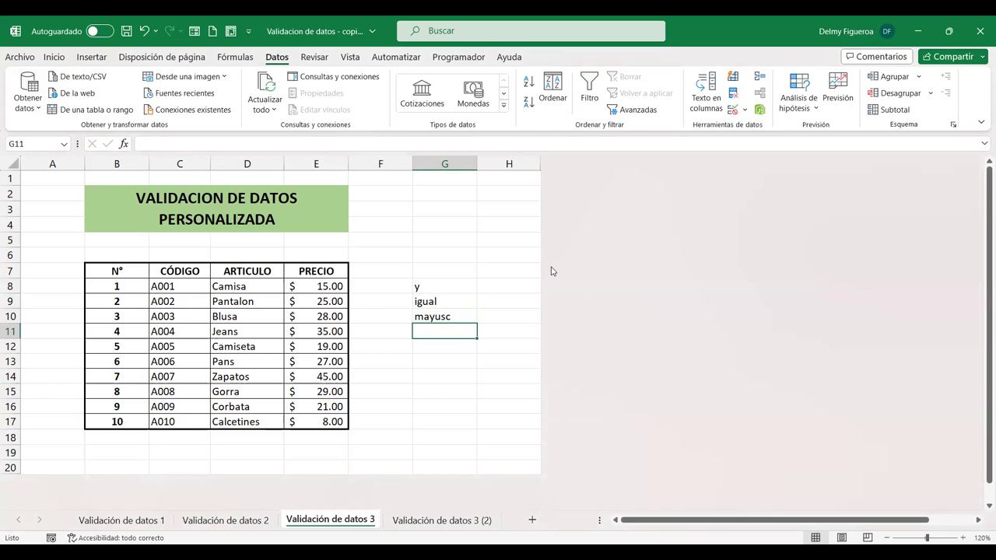
pyautogui.write('estexto')
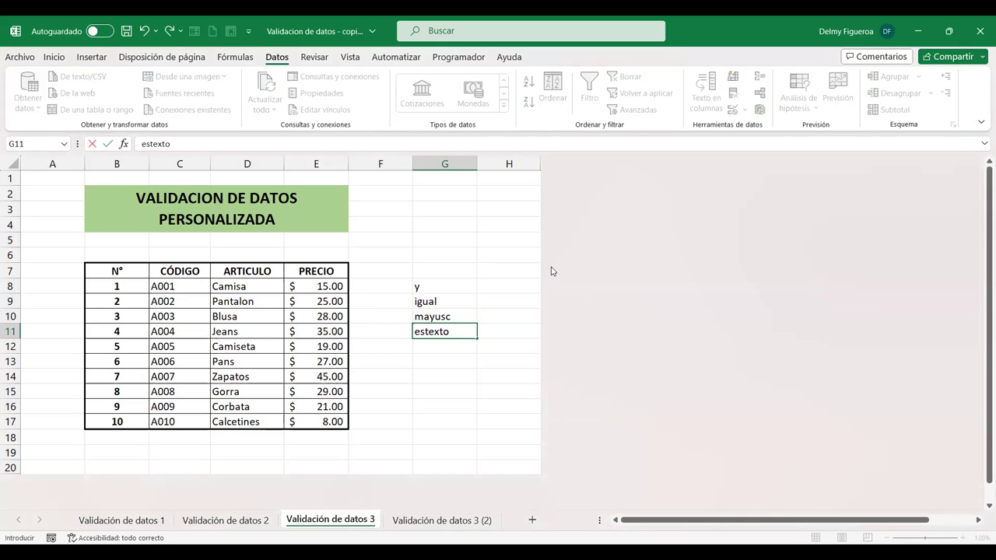
pyautogui.press('Right')
pyautogui.press('Left')
pyautogui.press('Right')
pyautogui.press('Up')
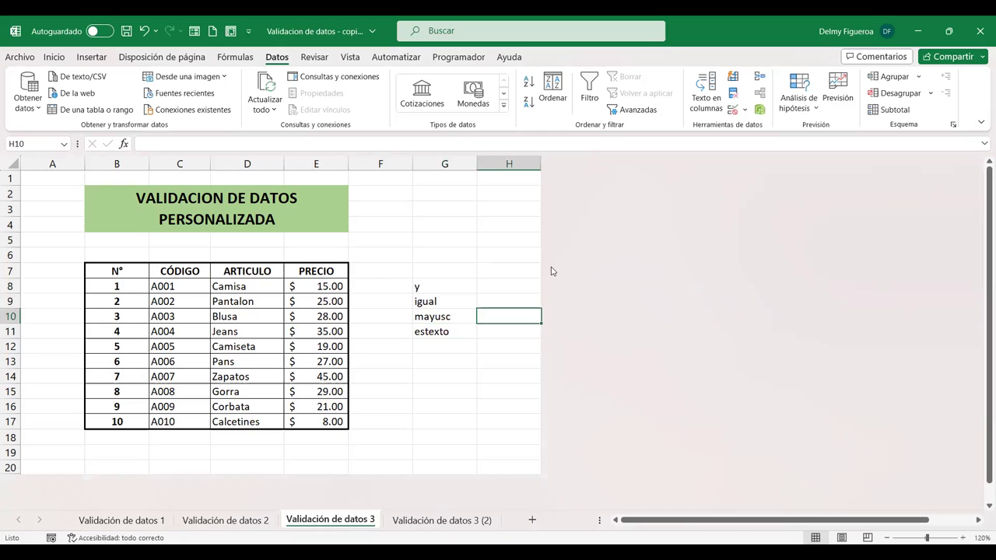
# Unhide the hidden columns after column H.
pyautogui.click(512, 157)
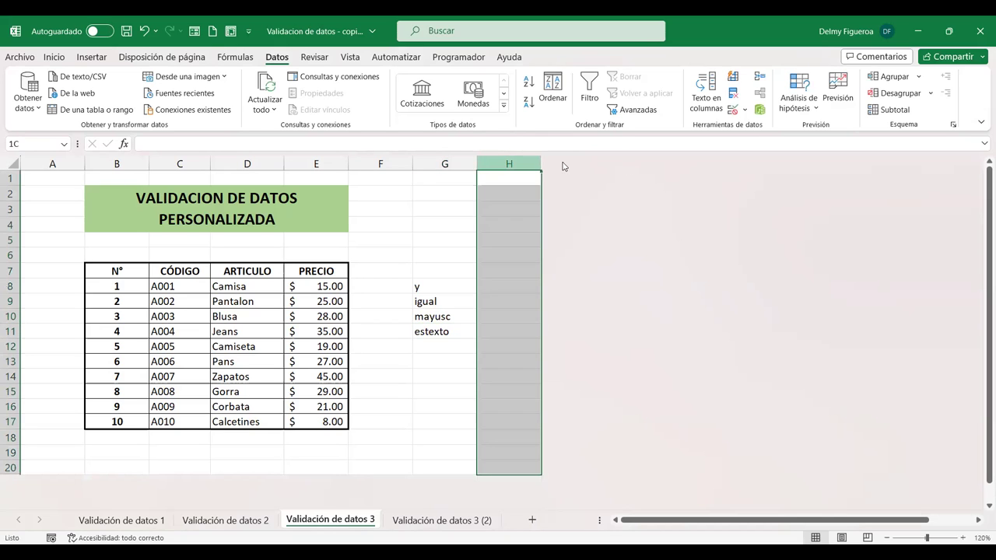
pyautogui.rightClick(520, 154)
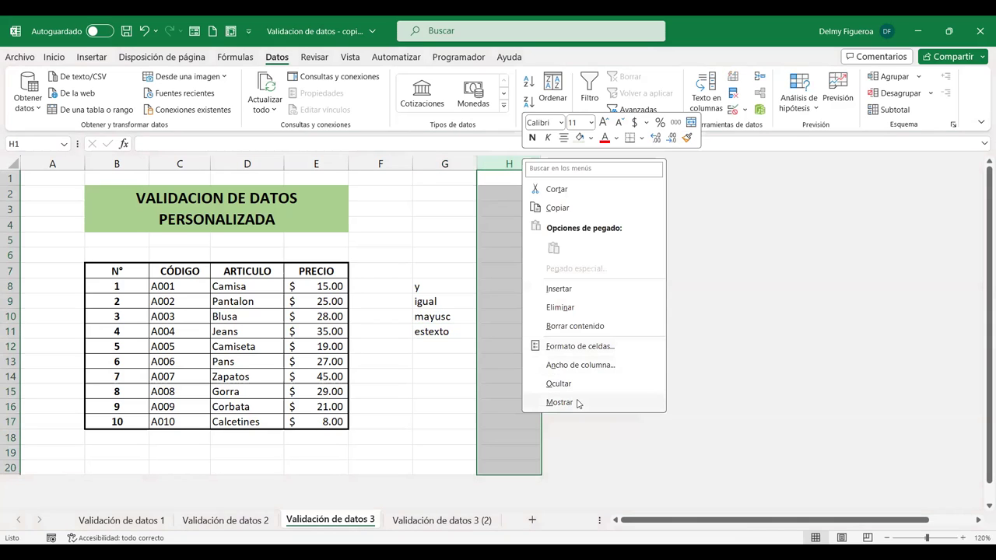
pyautogui.click(576, 400)
pyautogui.click(509, 280)
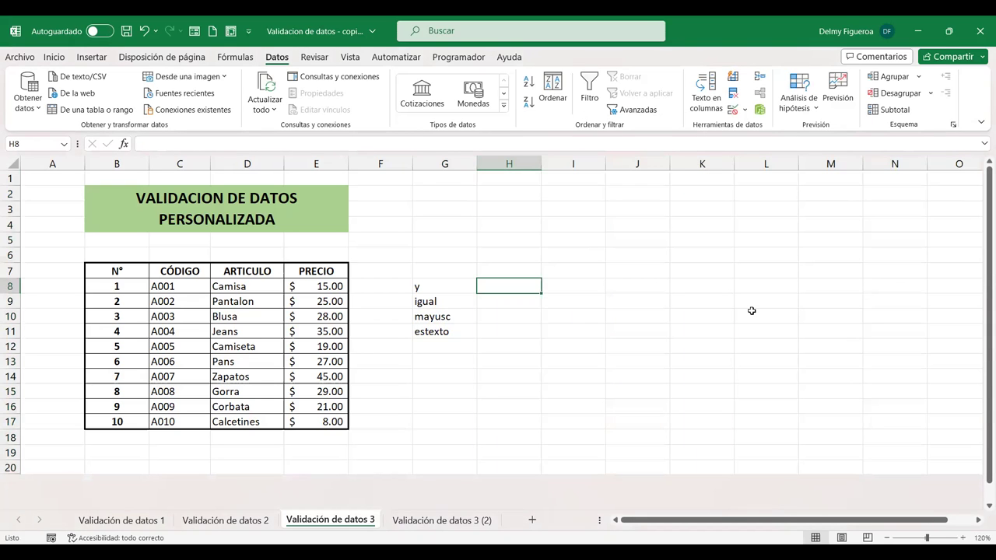
pyautogui.press('Down')
pyautogui.press('Down')
pyautogui.press('Down')
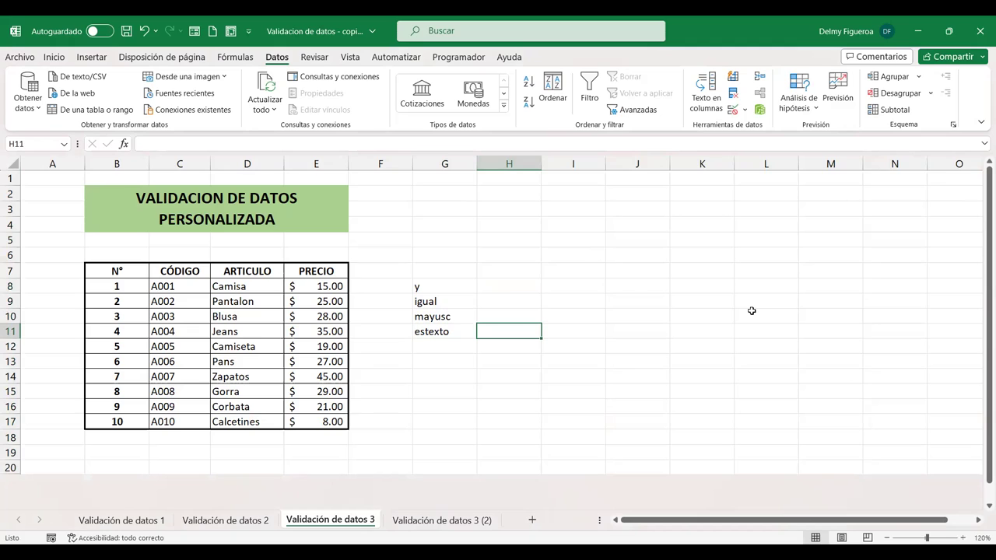
pyautogui.click(507, 284)
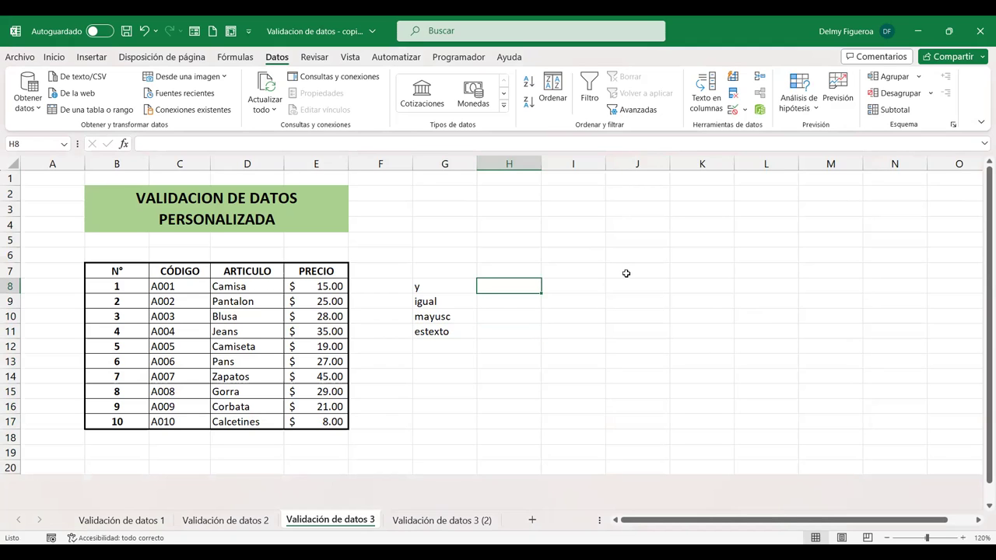
# Describe y in H8 as all conditions having to be met, and igual in H9 as 'Compara 2 textos'.
pyautogui.write('Todas las condiciones e tienen que cumplir')
pyautogui.press('Return')
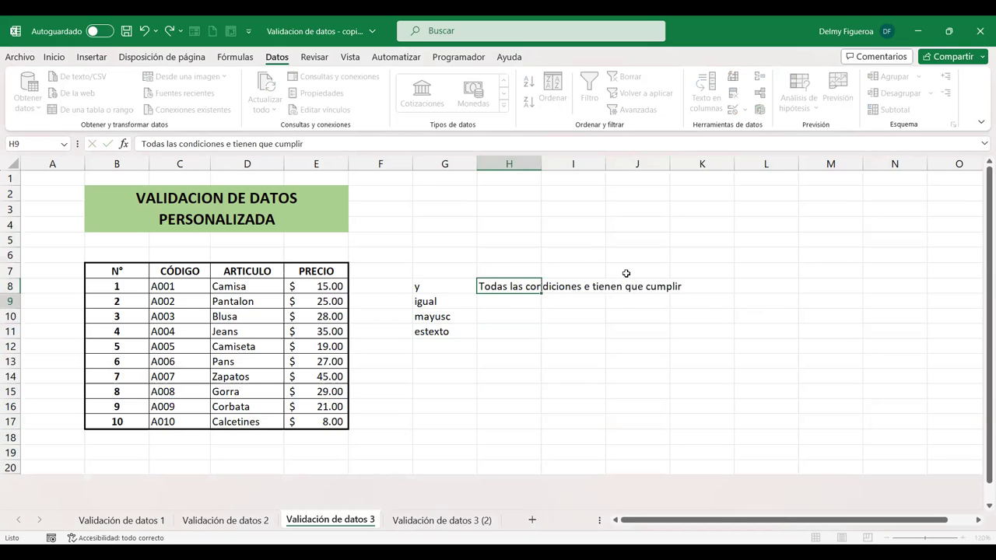
pyautogui.write('Co')
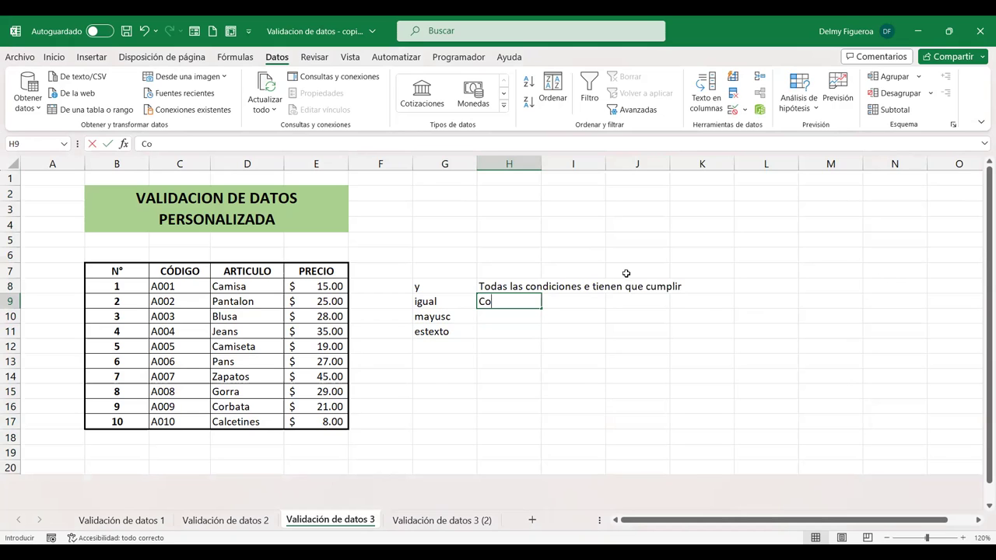
pyautogui.write('mpara 2')
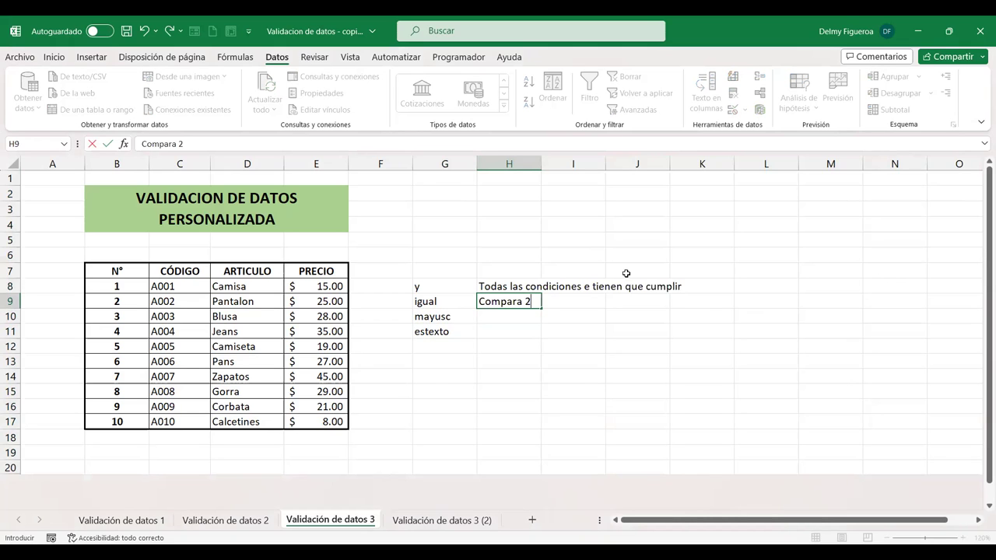
pyautogui.write(' textos')
pyautogui.press('Return')
# Describe mayusc as 'Convierte a mayúscula' and estexto as 'Comprueba si tiene texto'.
pyautogui.write('Convierte')
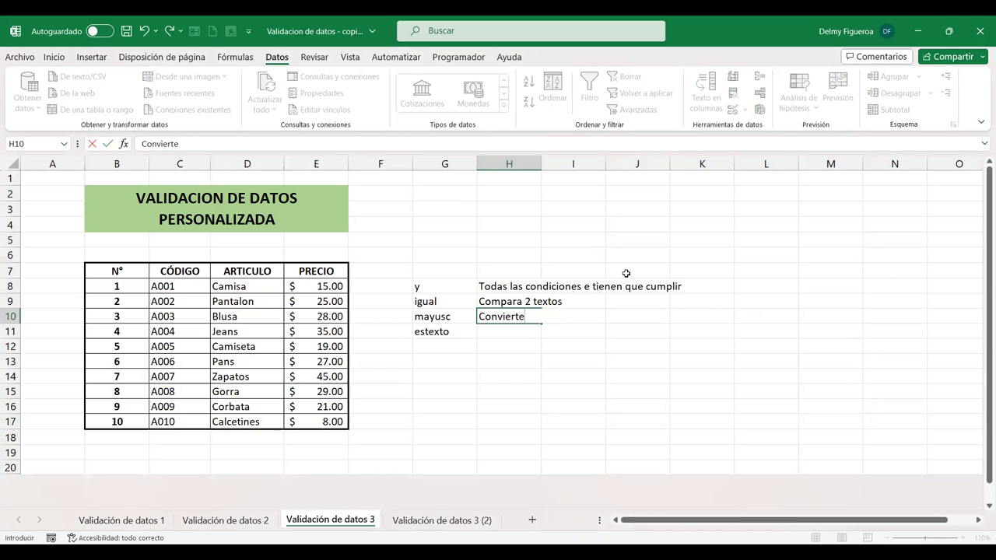
pyautogui.write(' a mayúscula')
pyautogui.press('Return')
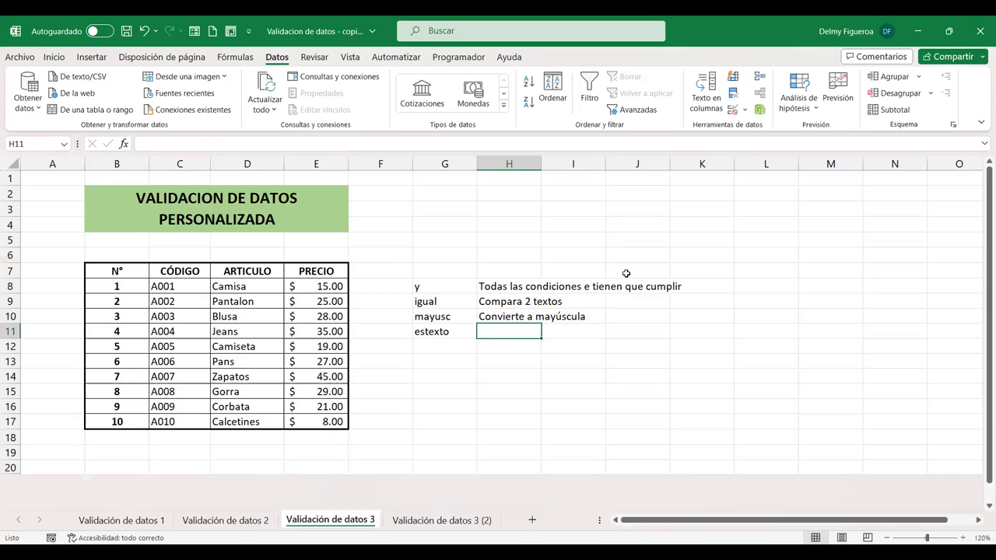
pyautogui.write('Comr')
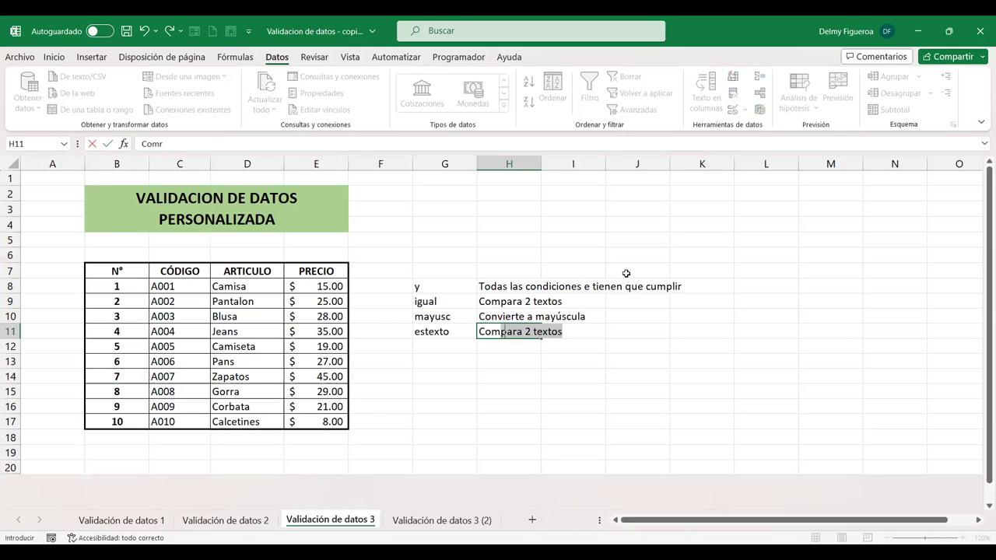
pyautogui.press('BackSpace')
pyautogui.write('p')
pyautogui.write('rueba')
pyautogui.write('i texto')
pyautogui.press('BackSpace')
pyautogui.press('BackSpace')
pyautogui.press('BackSpace')
pyautogui.press('BackSpace')
pyautogui.write('iene texto')
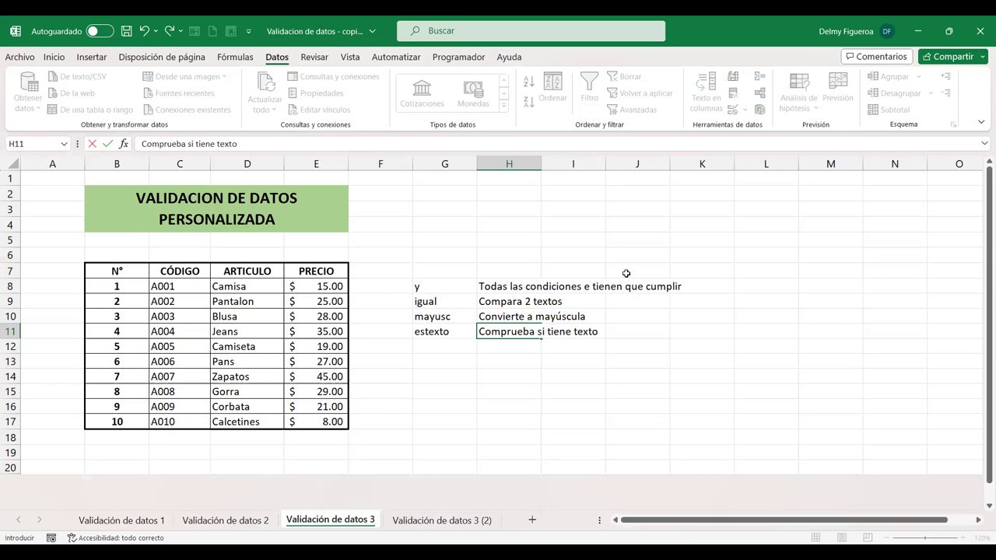
pyautogui.press('Return')
# Enter =+Y(E8>50;D8="Camisa") in L8.
pyautogui.click(777, 286)
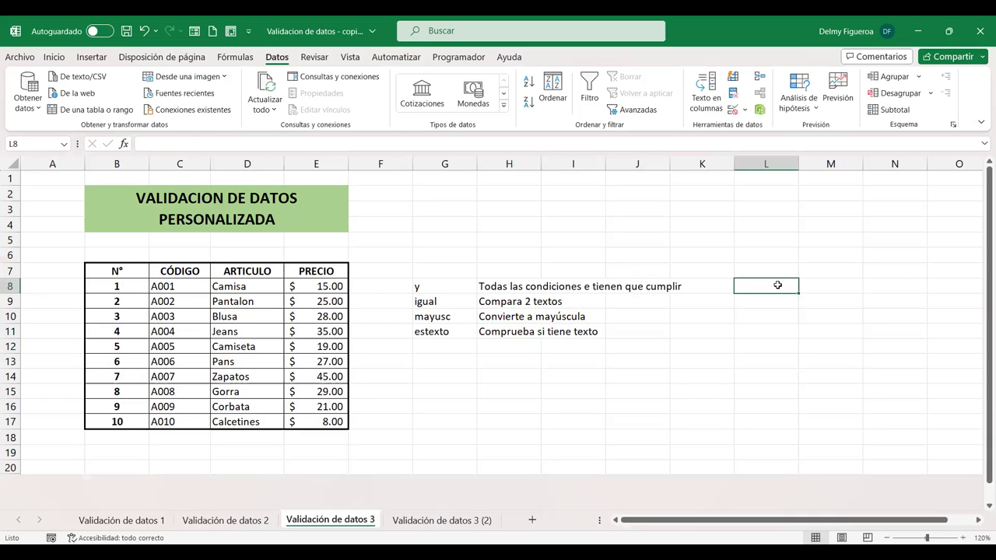
pyautogui.write('+')
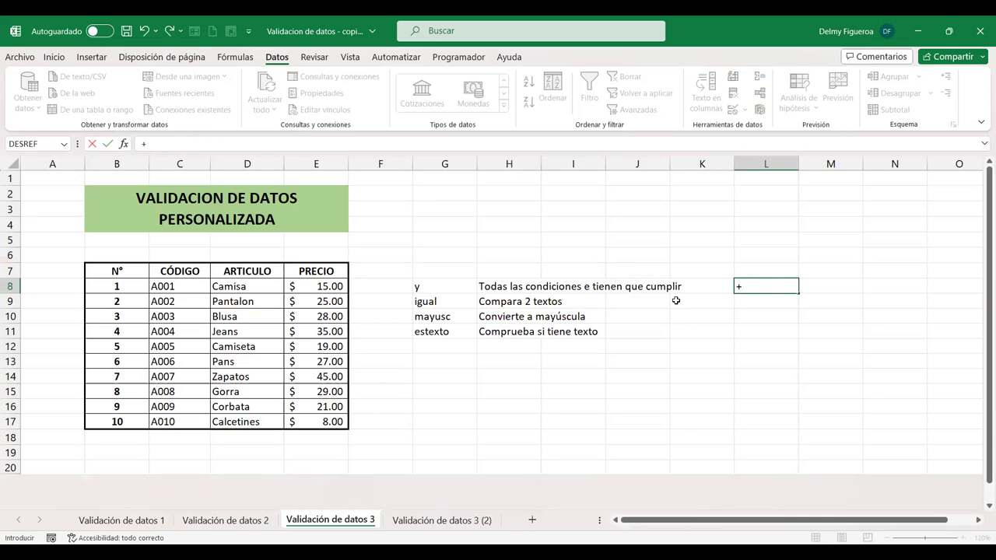
pyautogui.write('y')
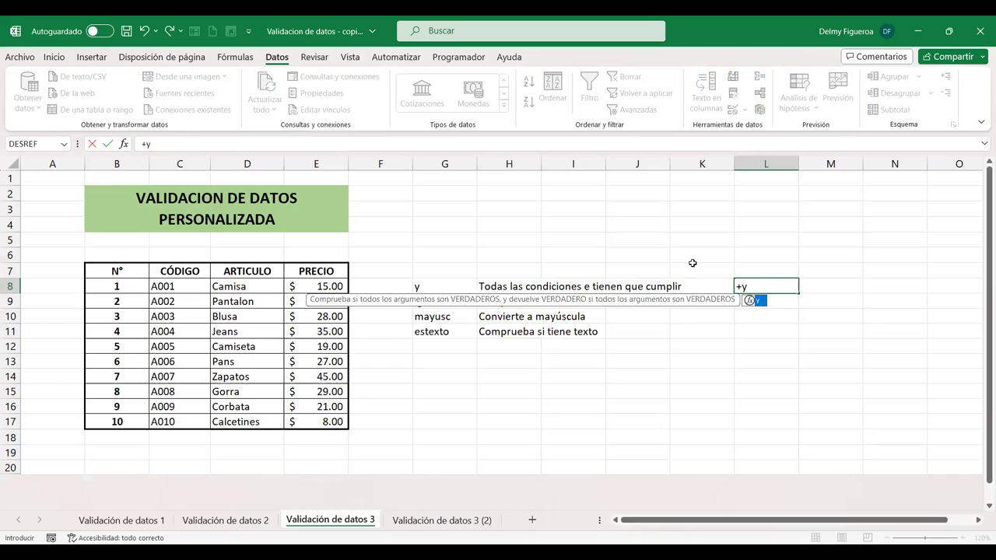
pyautogui.doubleClick(759, 301)
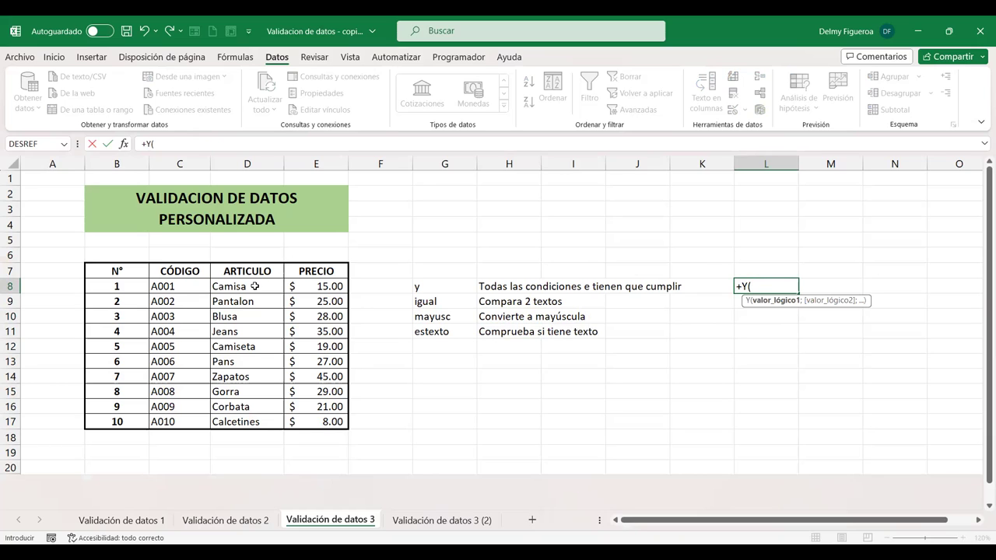
pyautogui.click(324, 286)
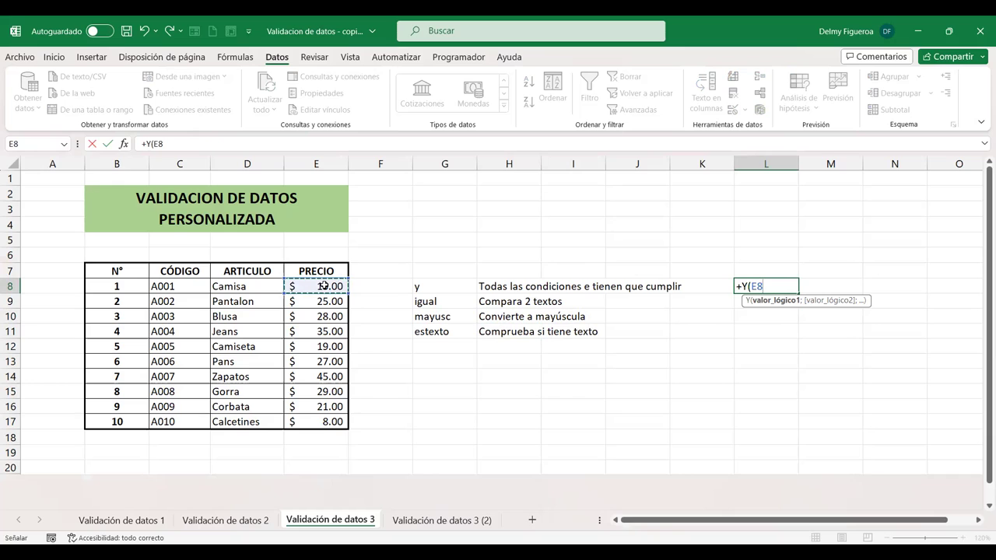
pyautogui.write('>')
pyautogui.write('50')
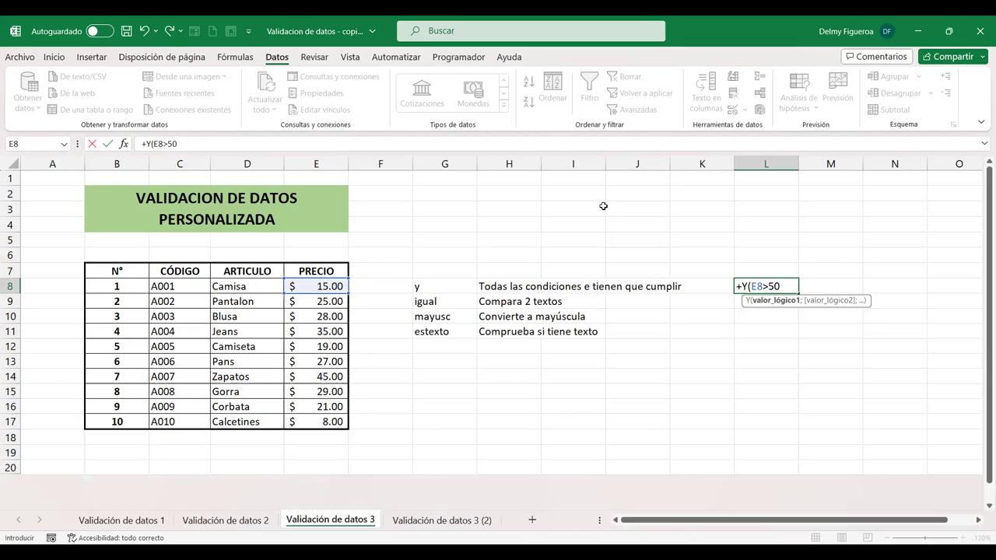
pyautogui.write(';')
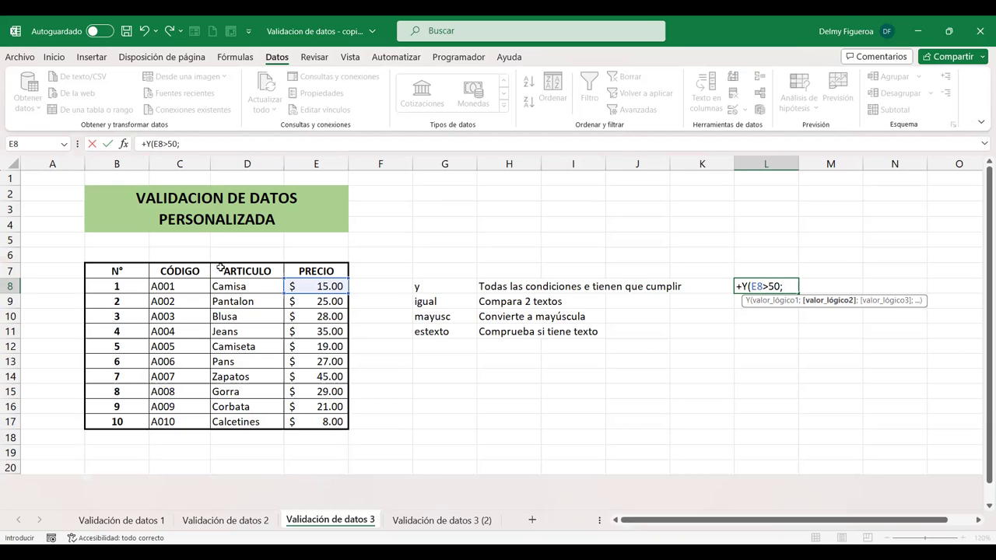
pyautogui.click(249, 286)
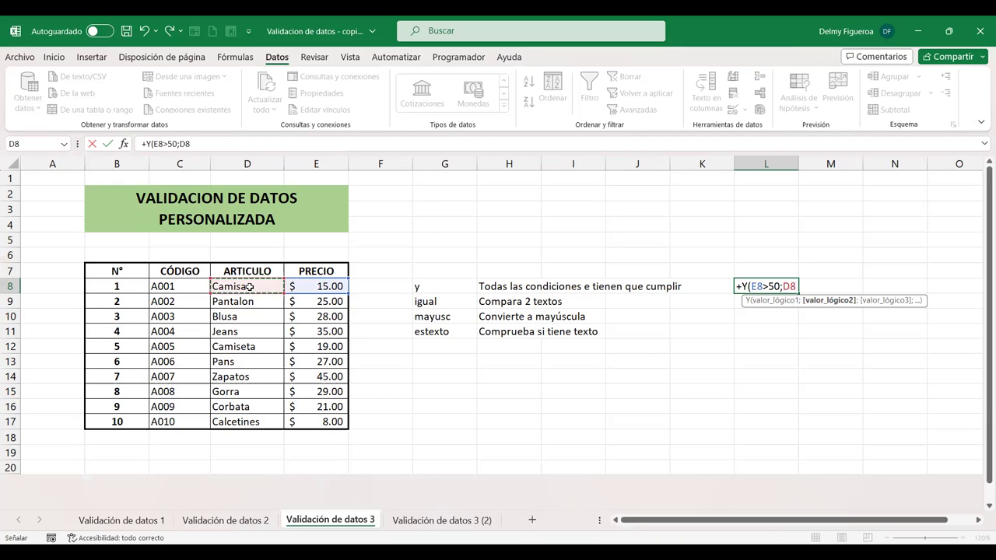
pyautogui.write('="Camisa"')
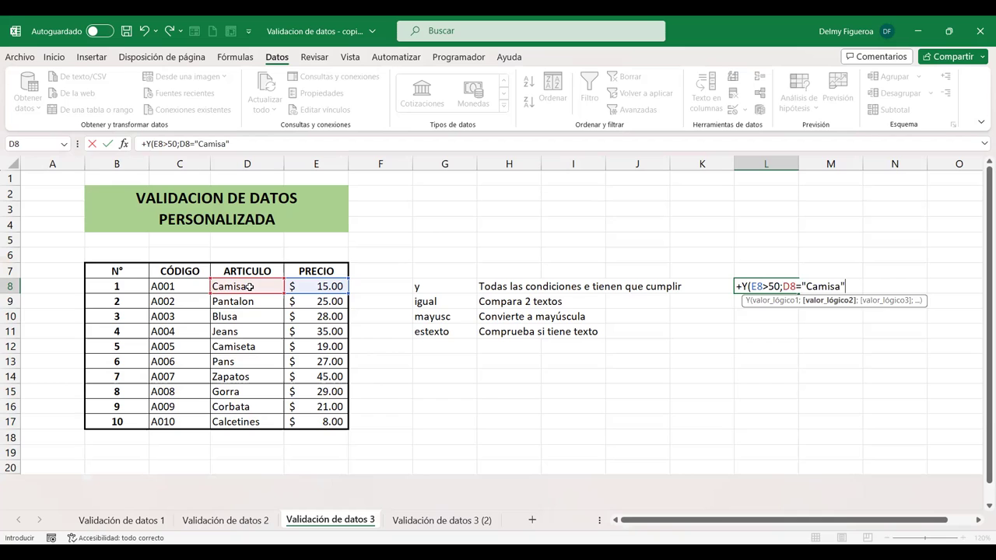
pyautogui.write(')')
pyautogui.press('Return')
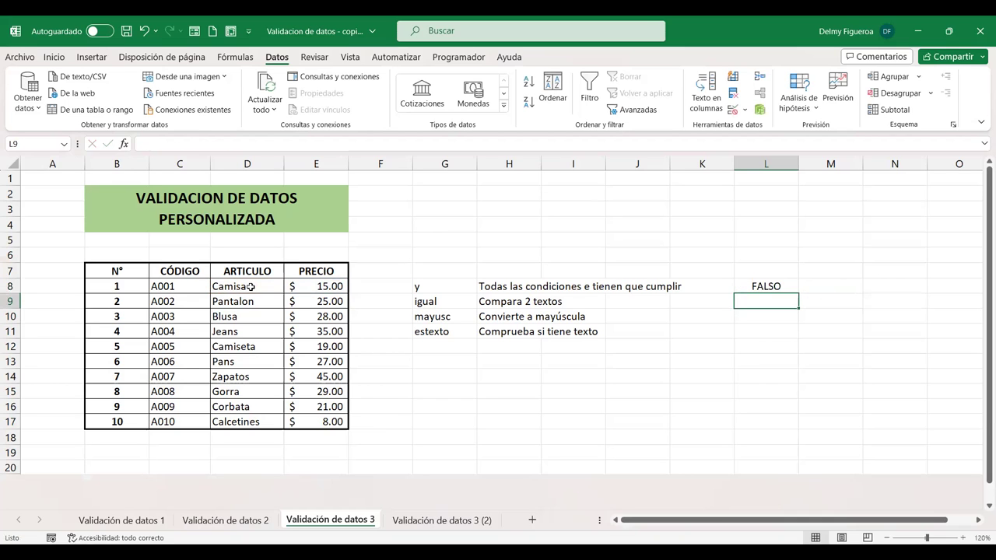
# Review the Y formula in L8, which still returns FALSO.
pyautogui.press('Up')
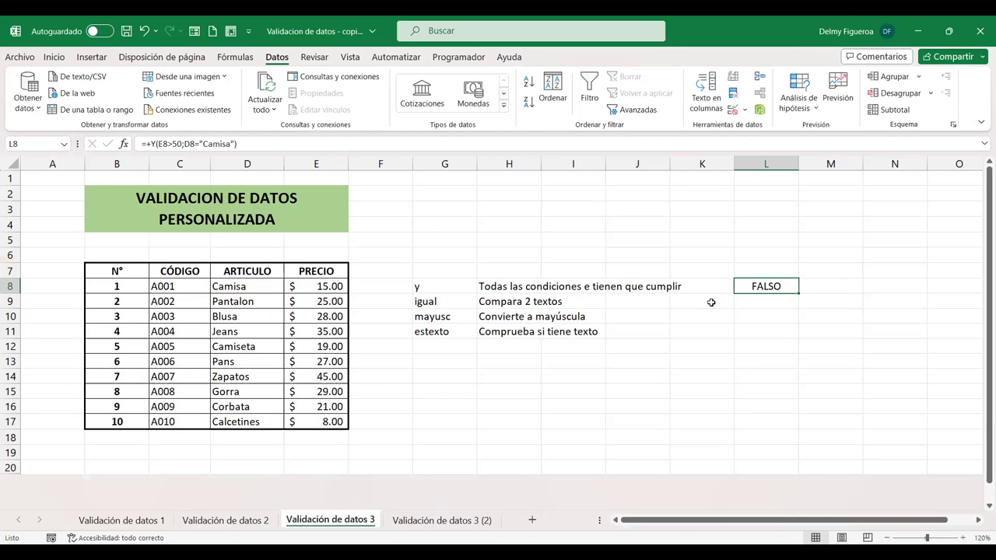
pyautogui.doubleClick(767, 286)
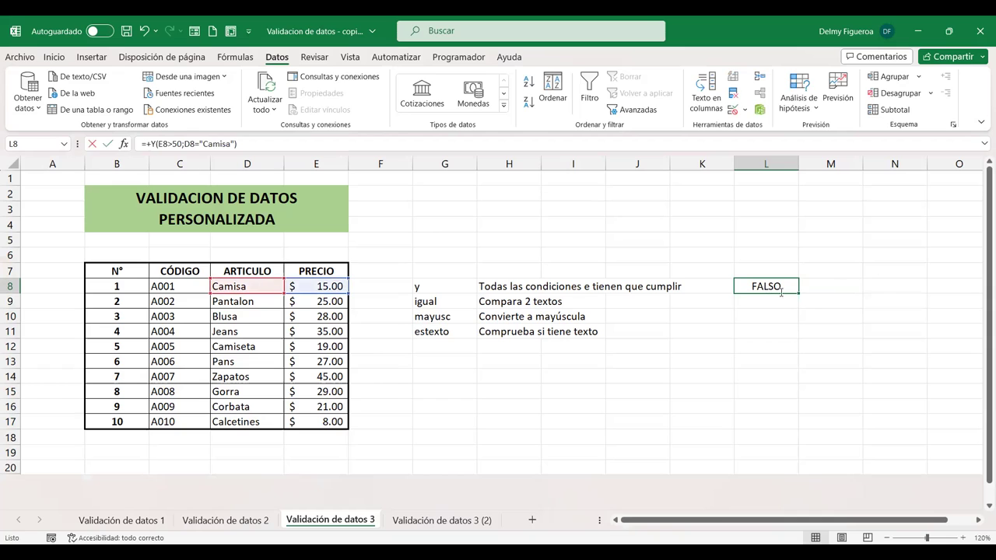
pyautogui.doubleClick(781, 291)
pyautogui.click(782, 287)
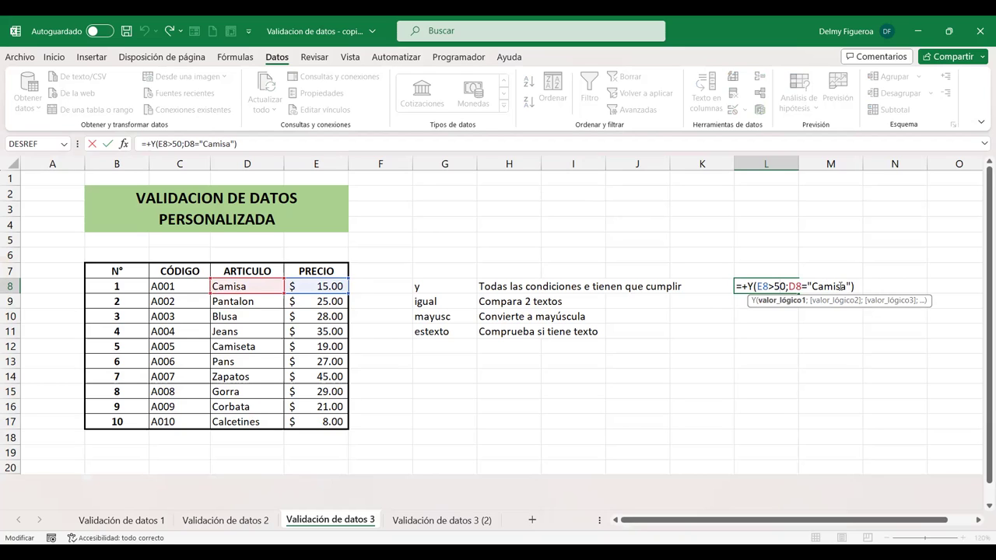
pyautogui.click(838, 285)
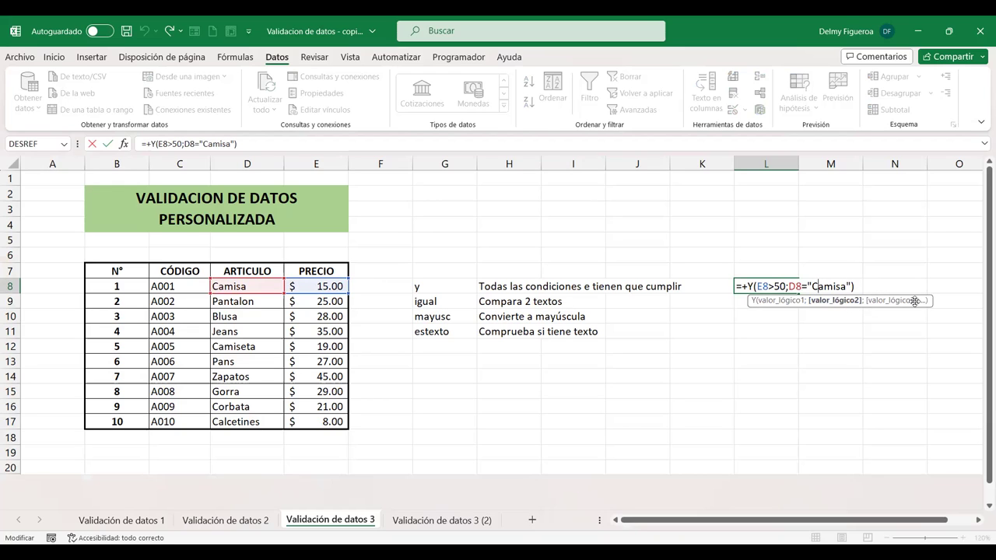
pyautogui.click(859, 286)
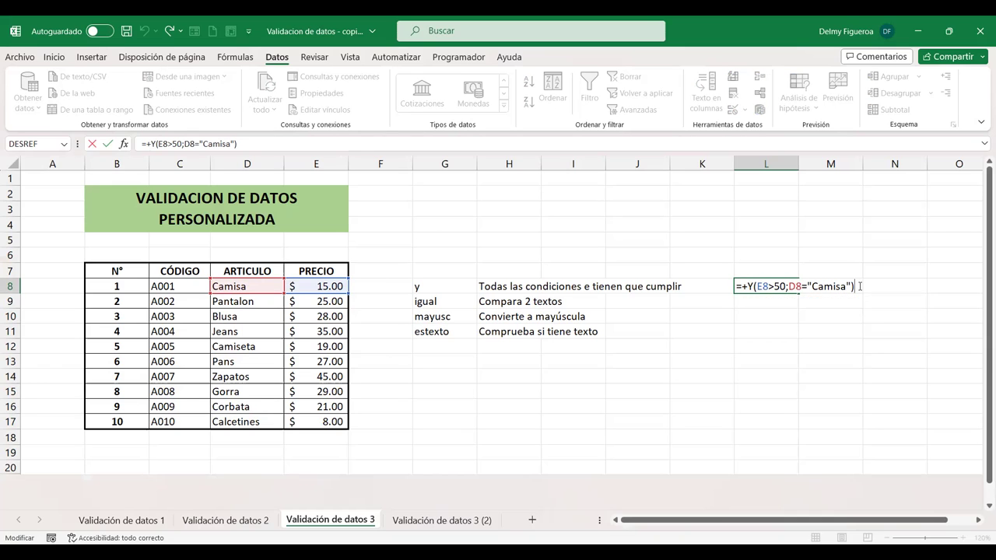
pyautogui.press('Return')
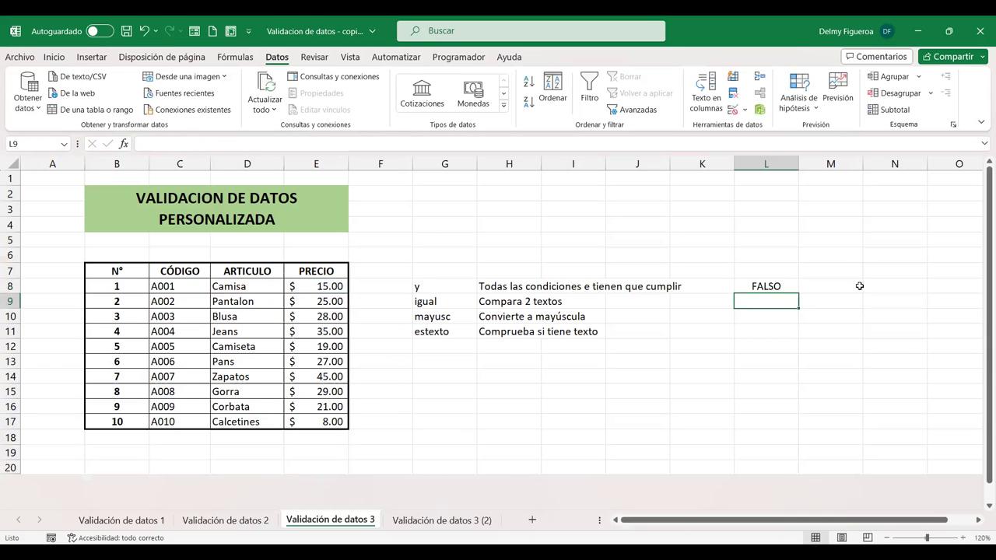
# Change Camisa's price in E8 to 51 as a test, then restore it to 50.
pyautogui.click(317, 285)
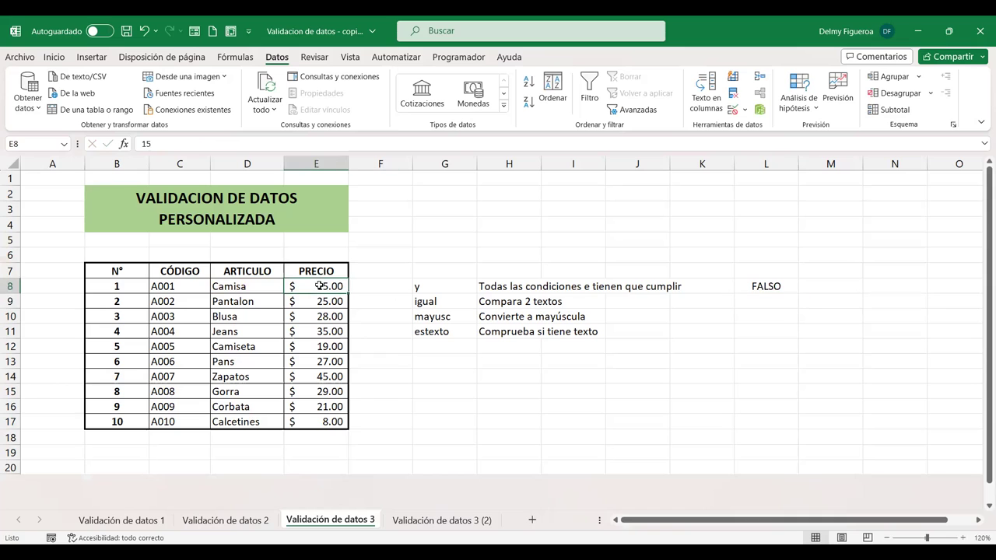
pyautogui.write('51')
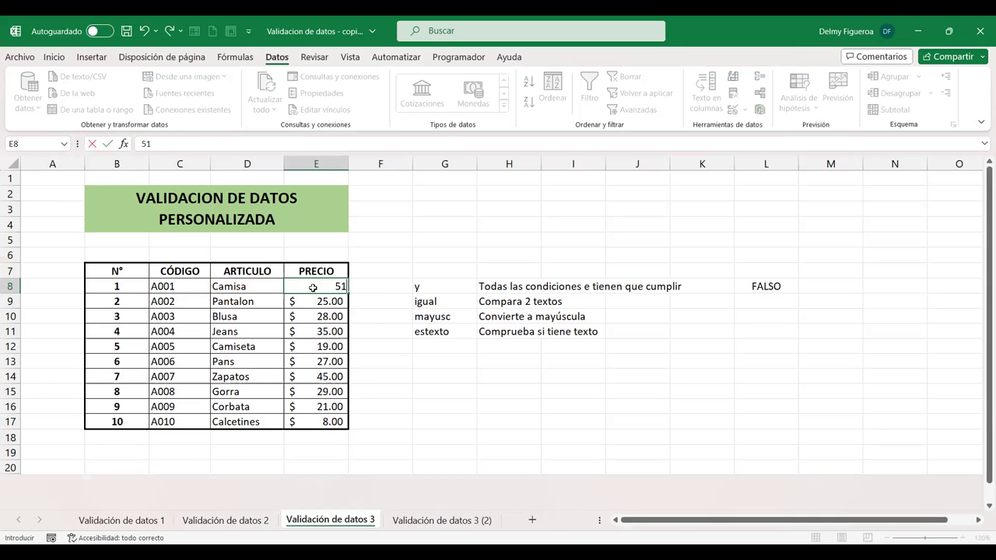
pyautogui.hotkey('ctrl', 'Return')
pyautogui.write('50')
pyautogui.press('Tab')
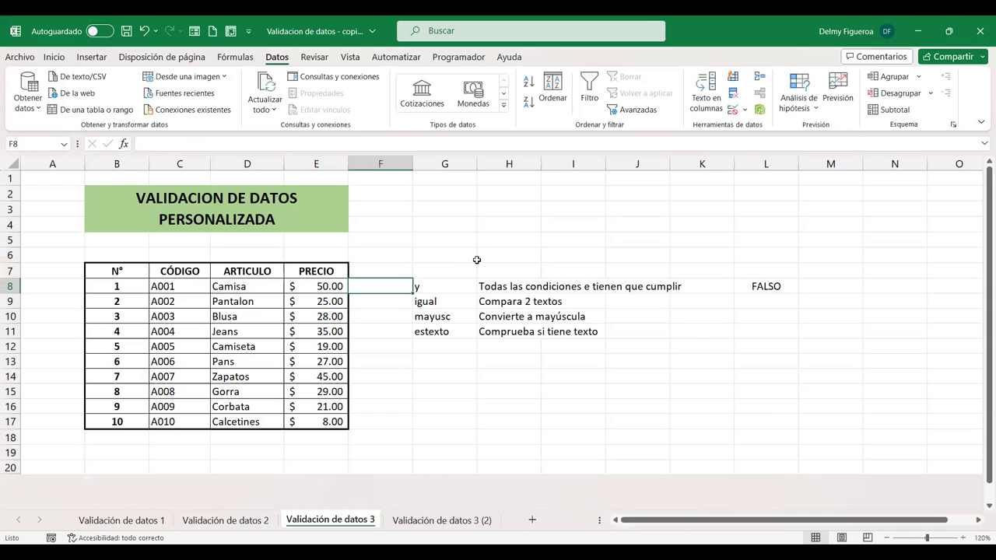
pyautogui.click(774, 297)
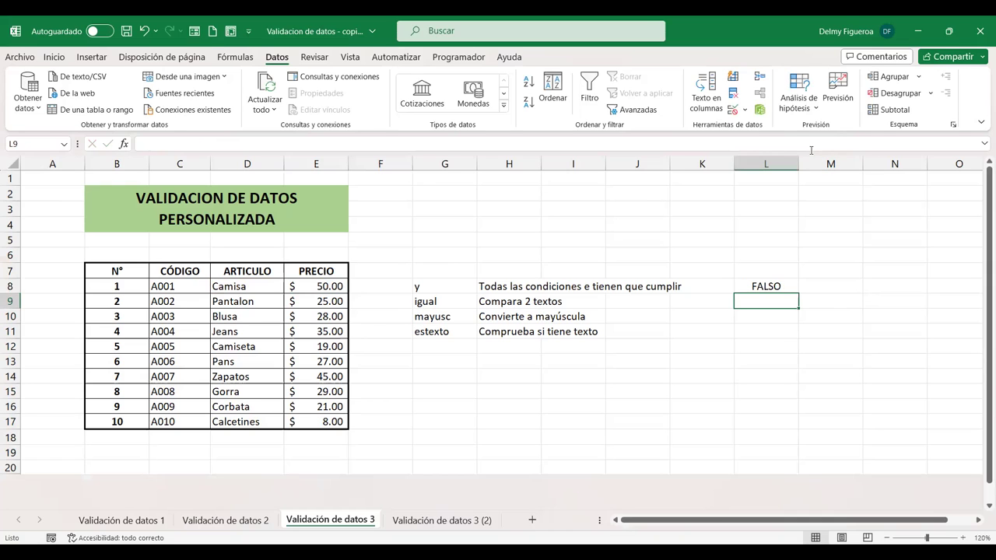
# Enter an IGUAL formula in L9 comparing D8 with D9.
pyautogui.write('+igual')
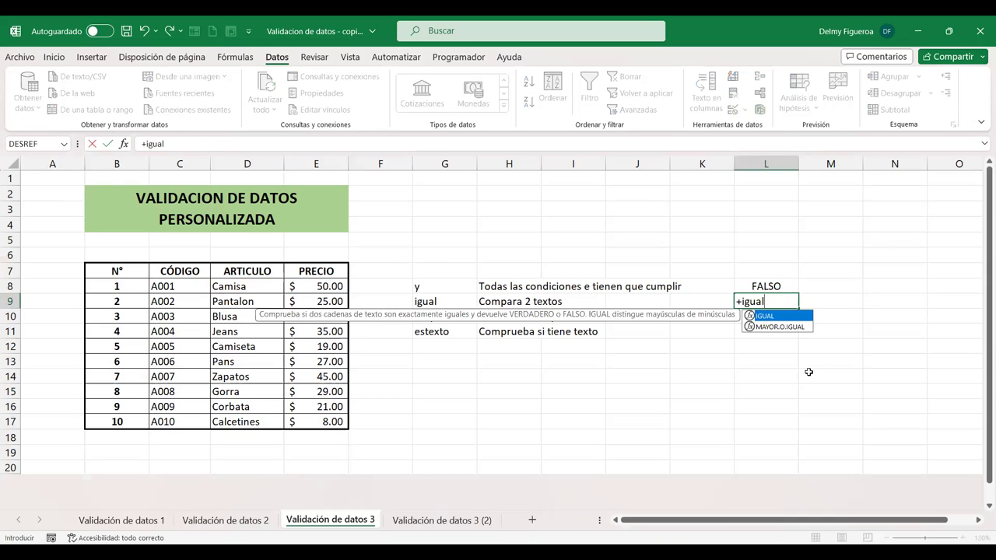
pyautogui.press('Tab')
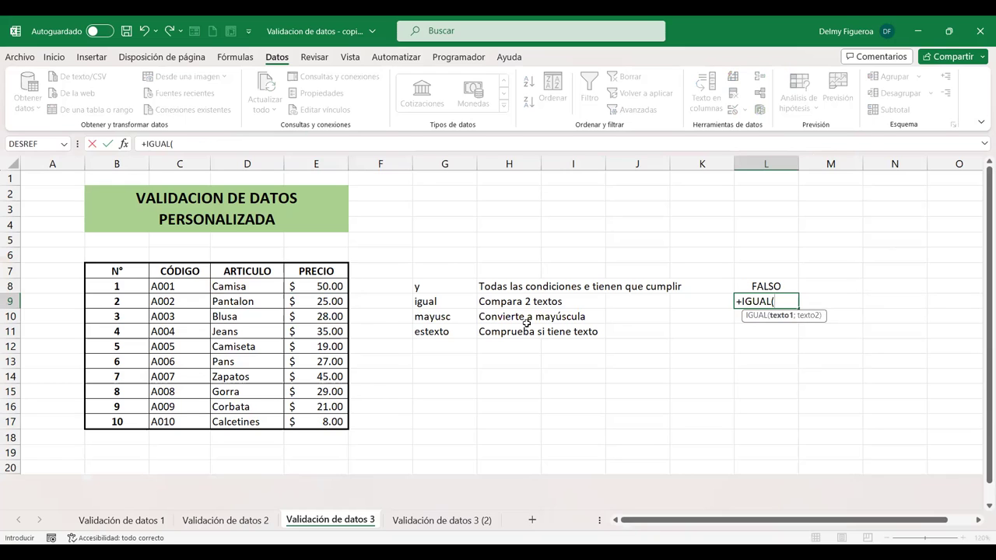
pyautogui.click(227, 286)
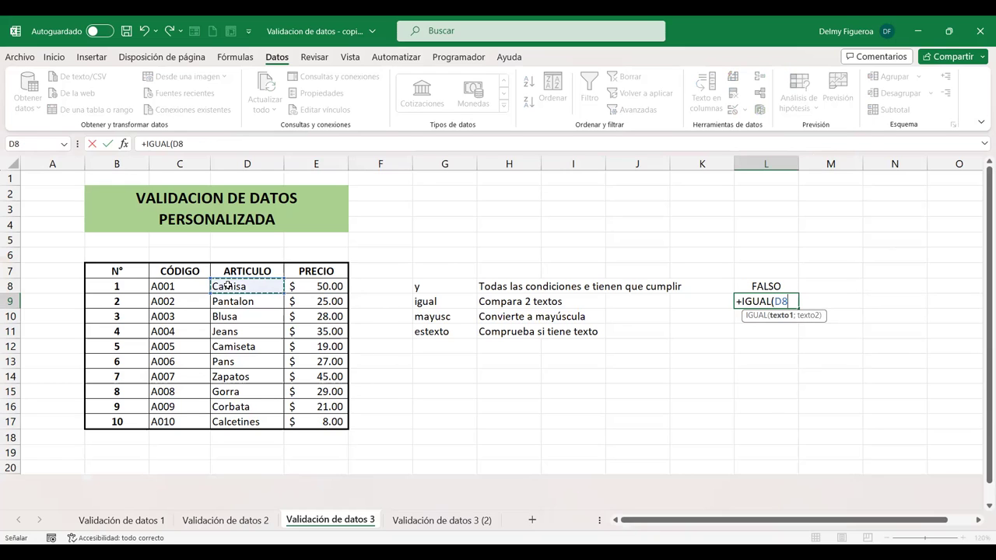
pyautogui.write(';')
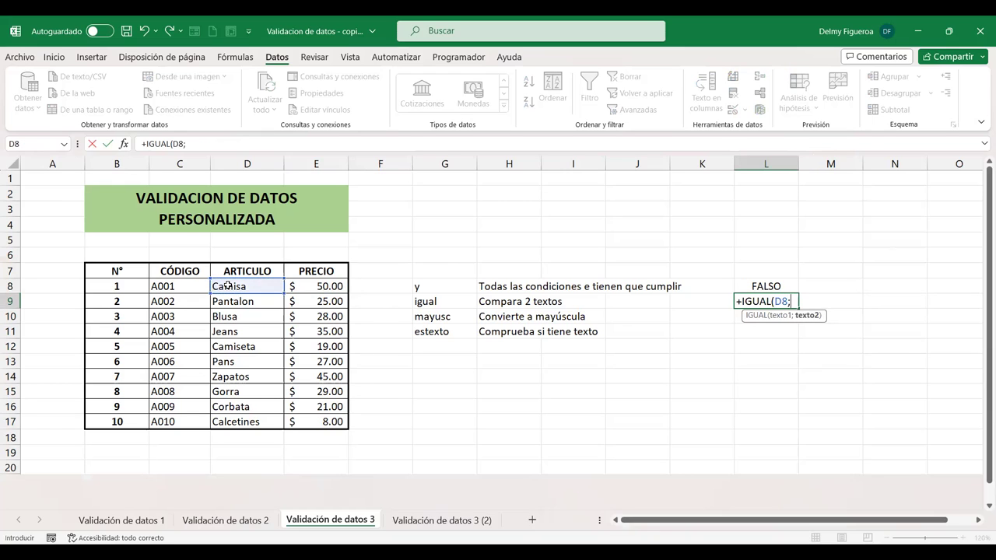
pyautogui.click(224, 301)
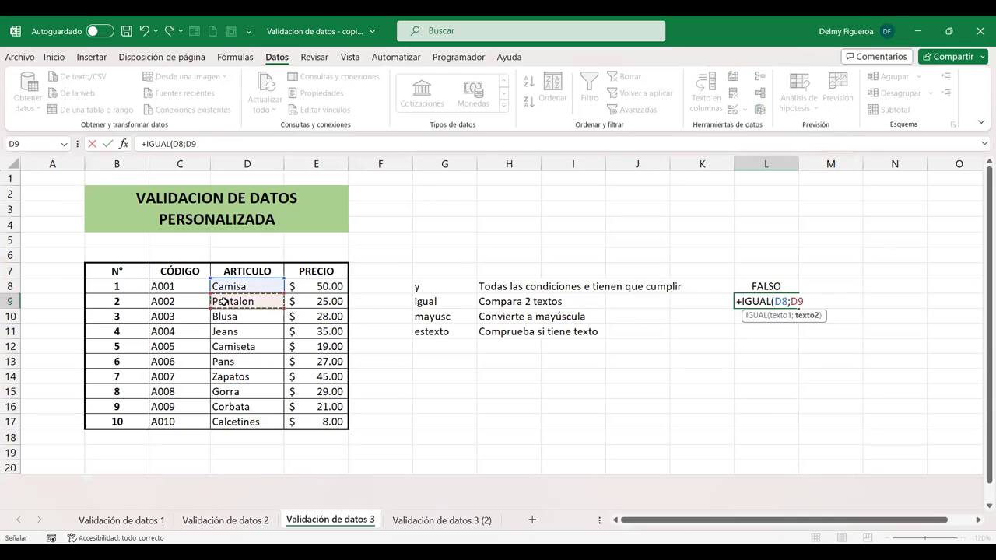
pyautogui.press('Return')
# Test IGUAL by pasting Camisa over Pantalon in D9, then undo the paste.
pyautogui.click(239, 286)
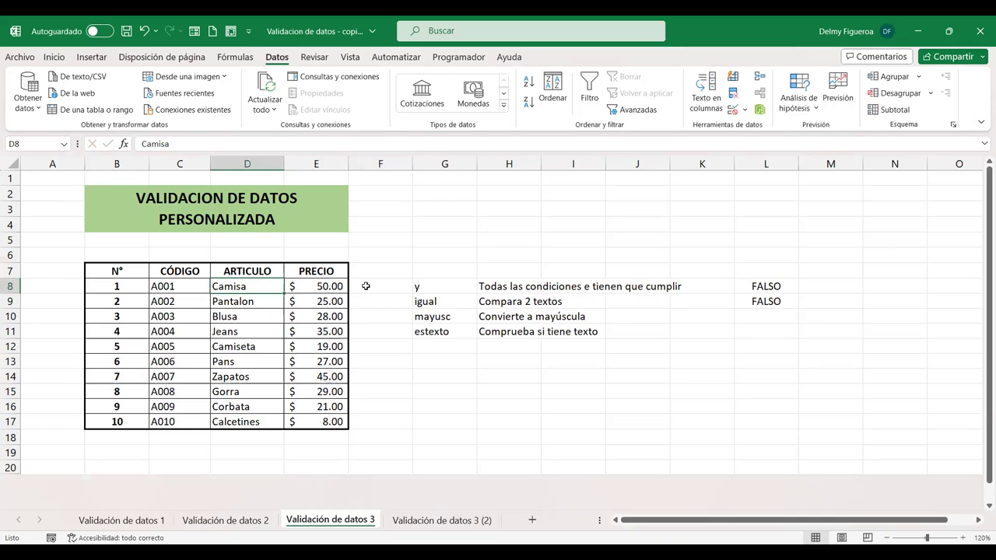
pyautogui.hotkey('ctrl', 'c')
pyautogui.press('Down')
pyautogui.press('Return')
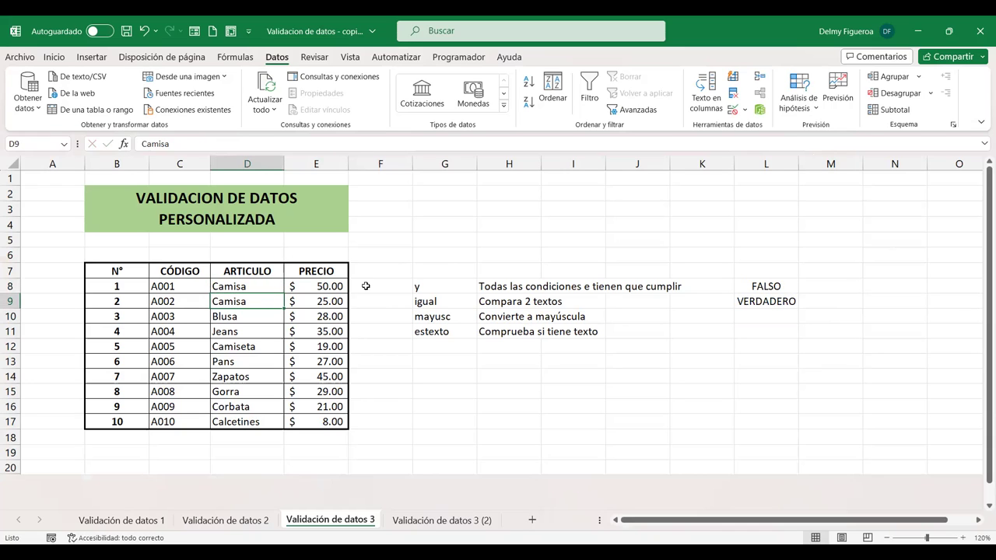
pyautogui.hotkey('ctrl', 'z')
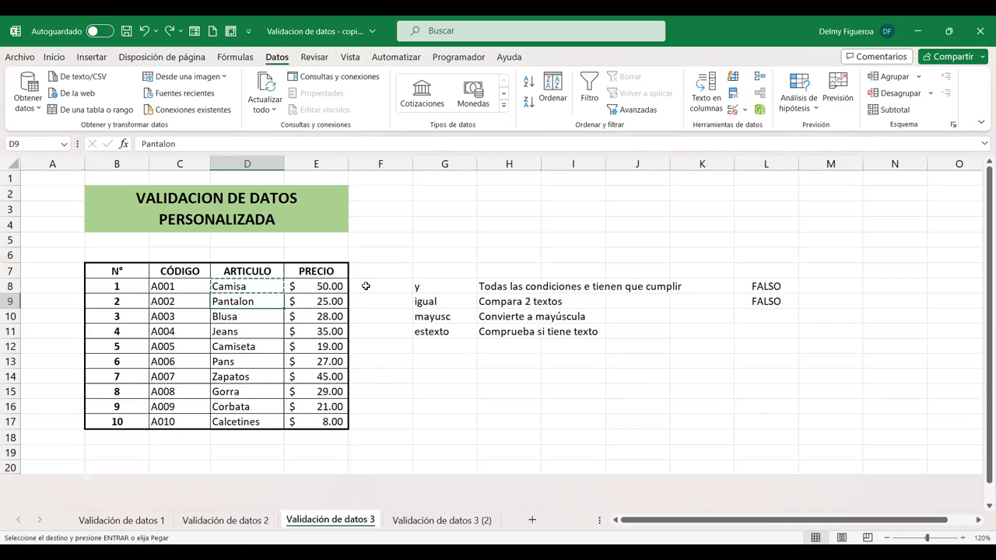
pyautogui.click(767, 317)
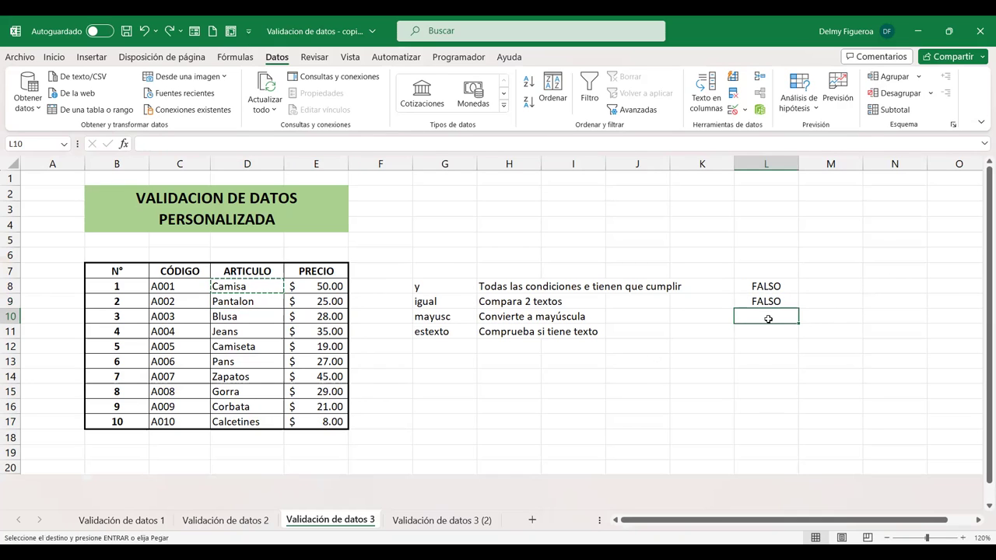
# Enter a MAYUSC formula in L10.
pyautogui.write('+mayu')
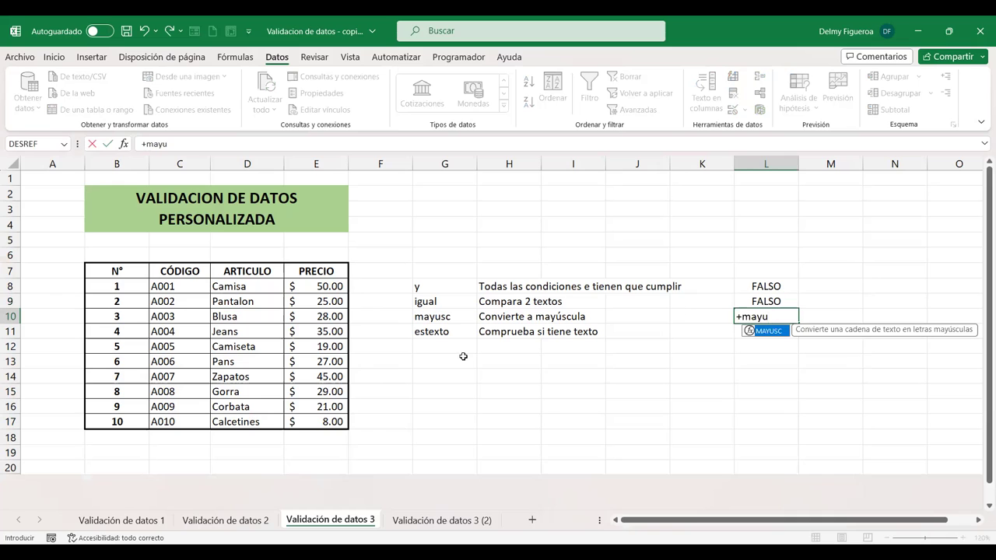
pyautogui.click(445, 317)
pyautogui.doubleClick(773, 317)
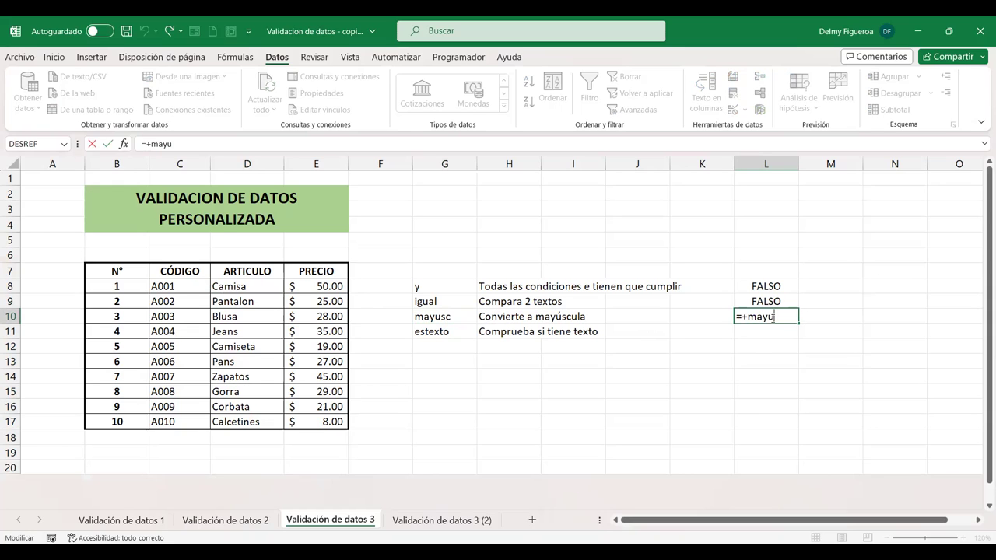
pyautogui.write('s')
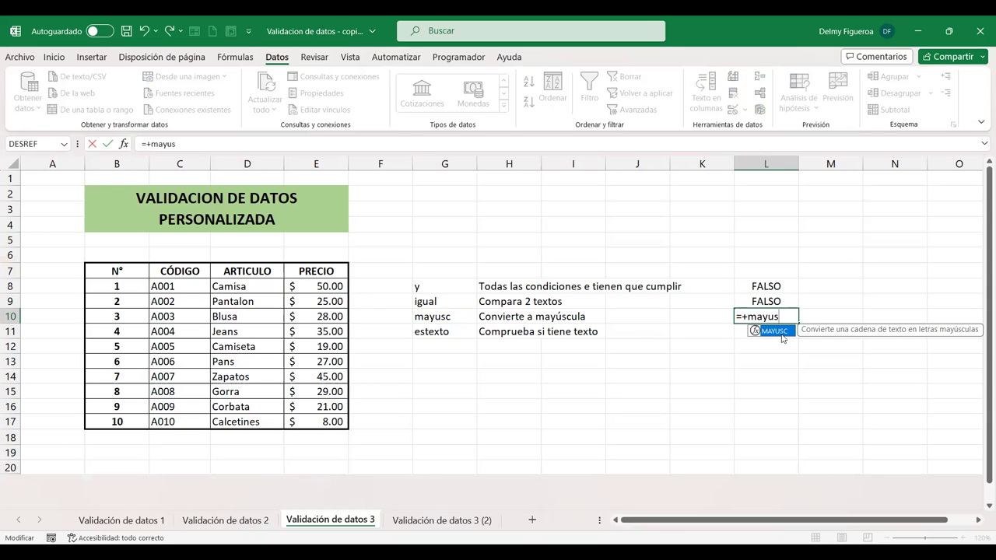
pyautogui.doubleClick(781, 334)
pyautogui.press('Return')
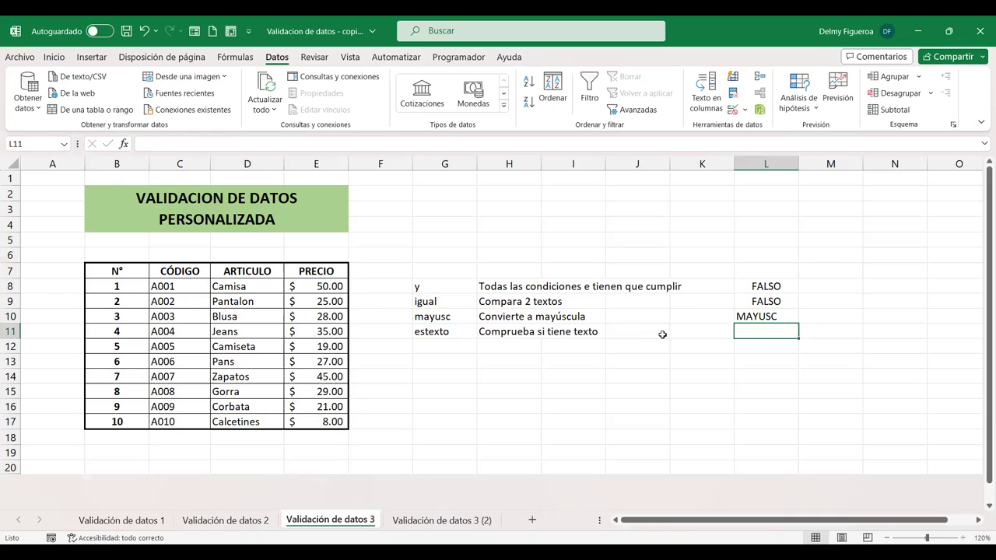
# Enter =+ESTEXTO(E10) in L11, checking Blusa's price, which returns FALSO.
pyautogui.write('+')
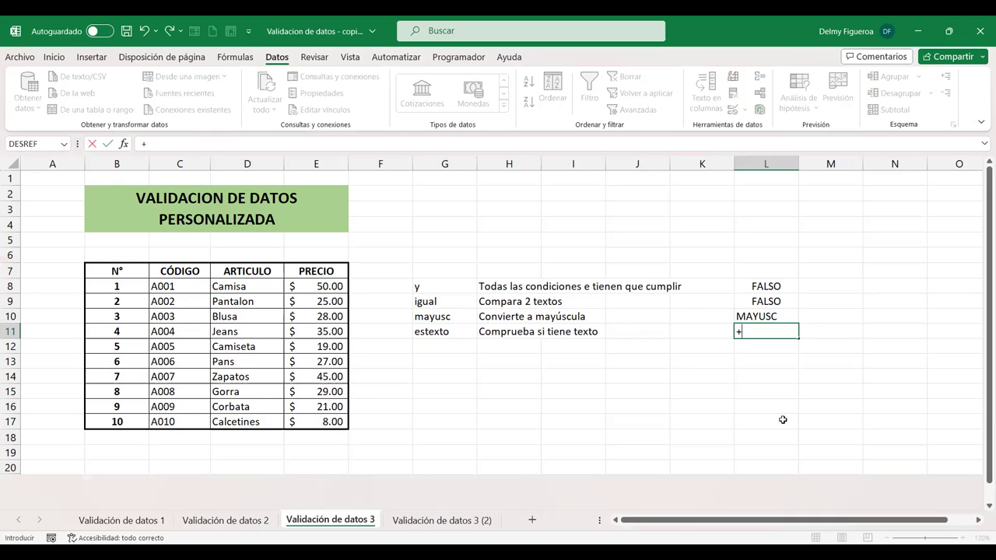
pyautogui.write('este')
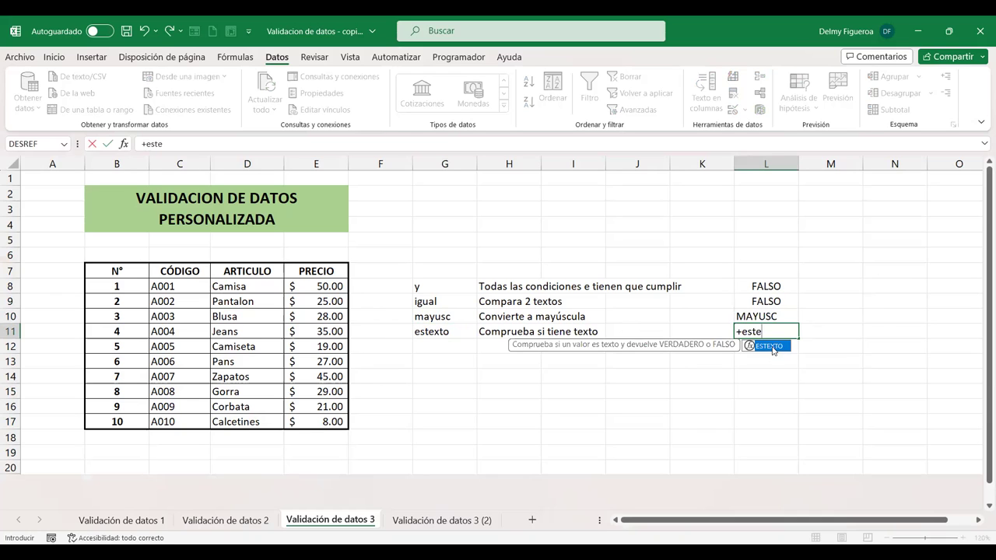
pyautogui.doubleClick(772, 346)
pyautogui.click(245, 316)
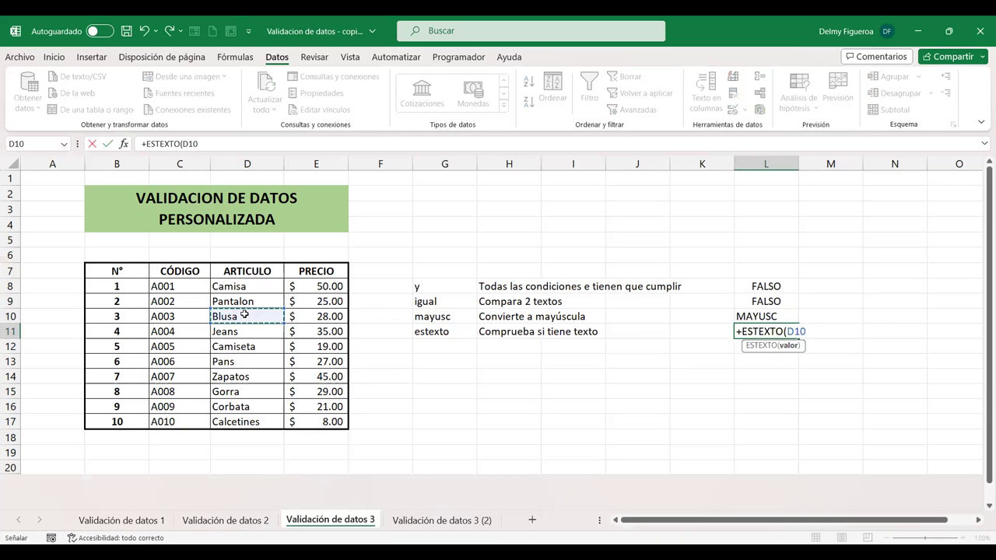
pyautogui.press('Return')
pyautogui.click(755, 333)
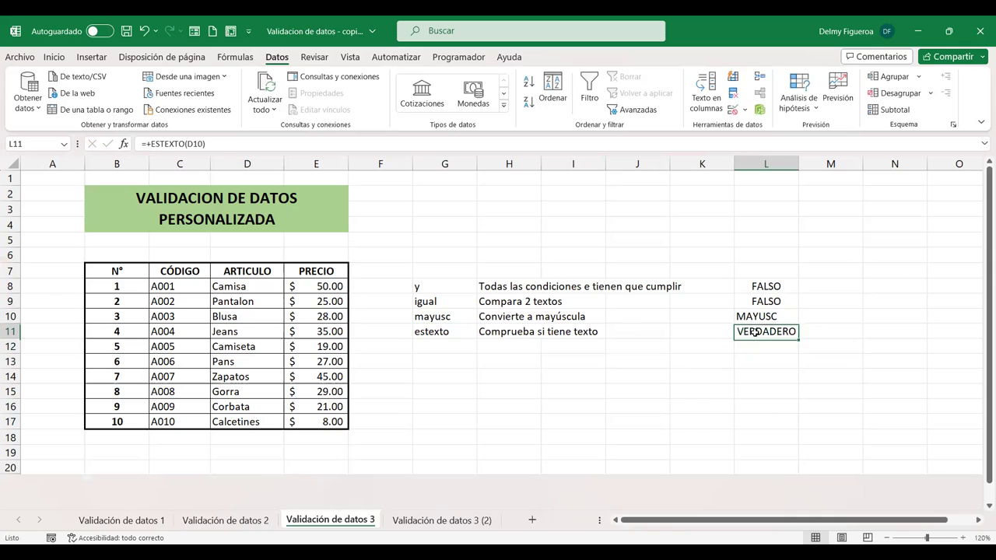
pyautogui.doubleClick(755, 333)
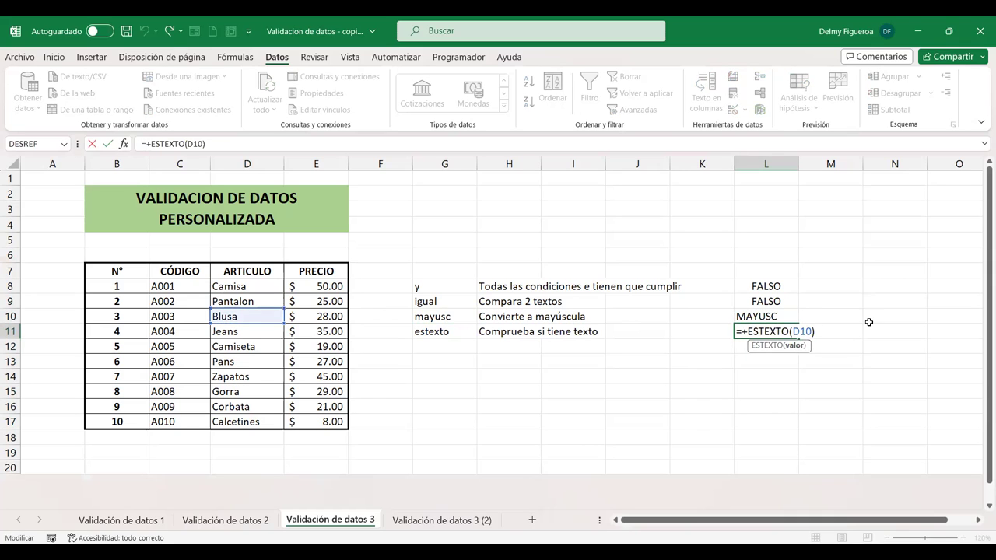
pyautogui.click(315, 318)
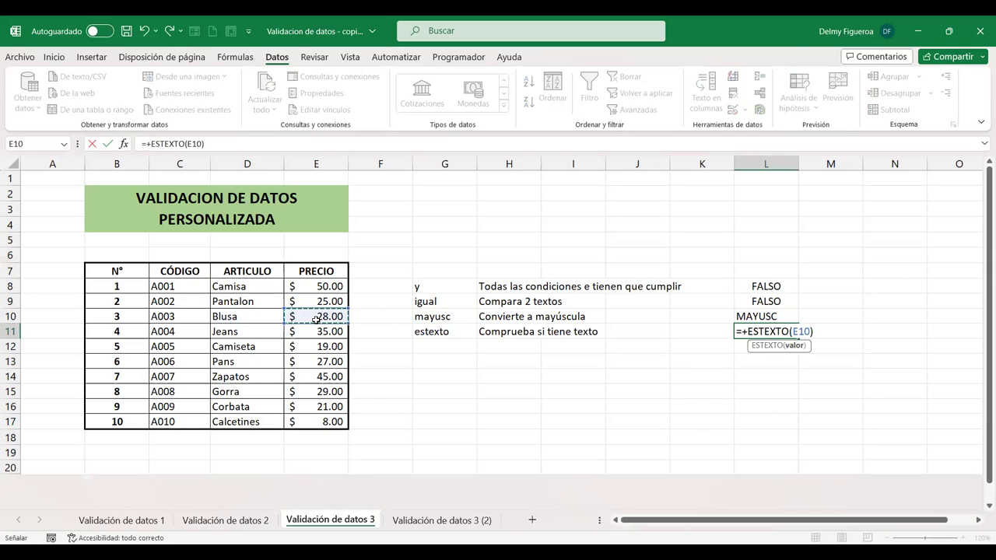
pyautogui.press('Return')
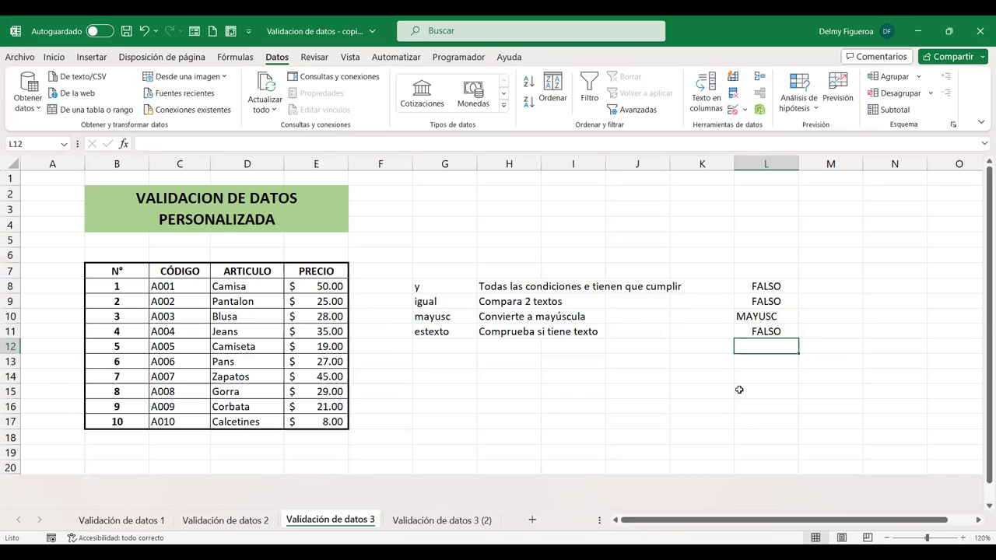
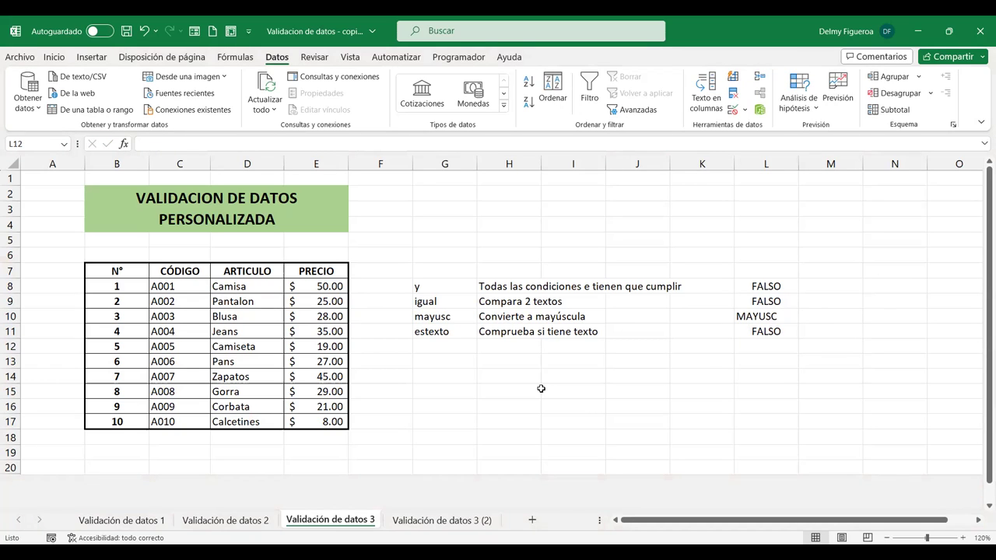
# Start an IGUAL formula in L14 with MAYUSC nested inside, using autocomplete.
pyautogui.press('F2')
pyautogui.press('Escape')
pyautogui.click(755, 378)
pyautogui.write('+')
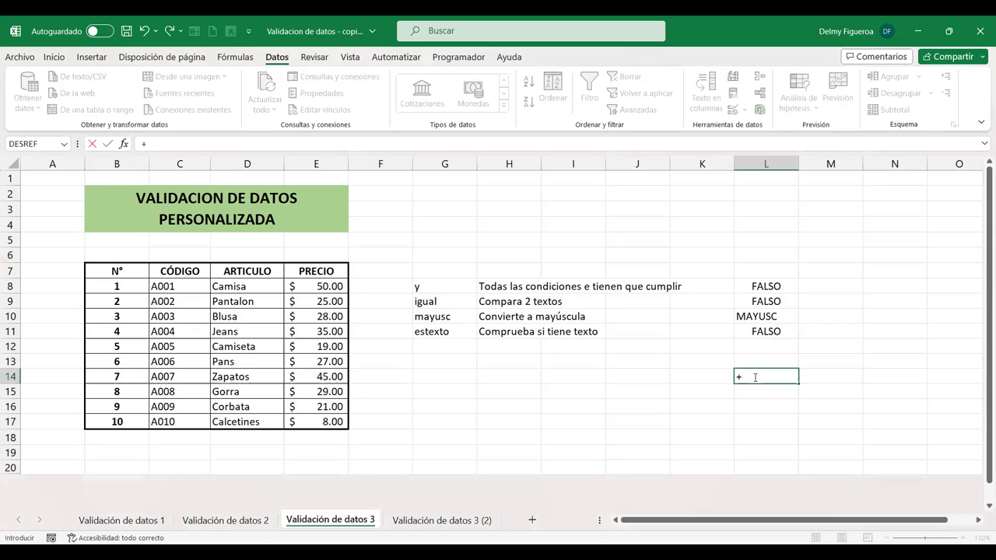
pyautogui.write('igual')
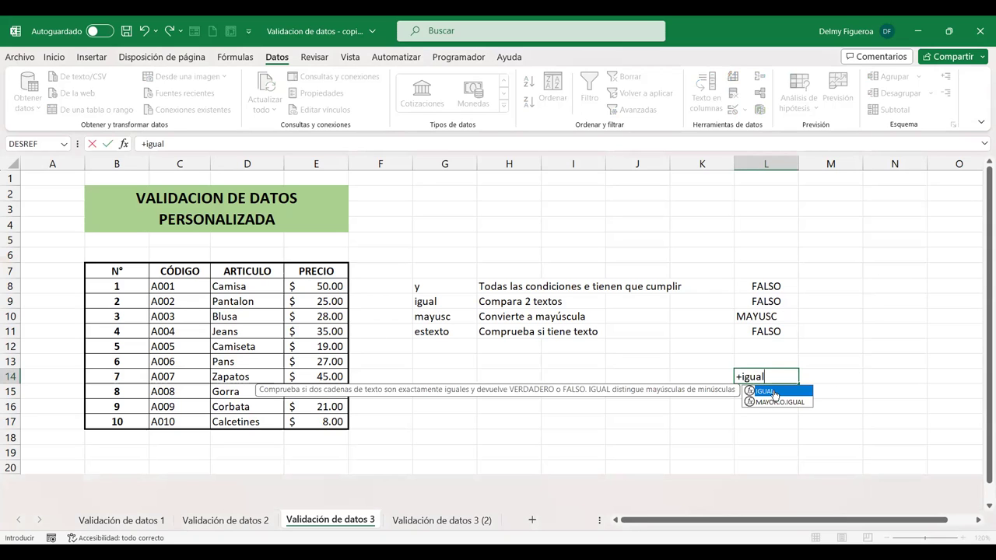
pyautogui.doubleClick(774, 392)
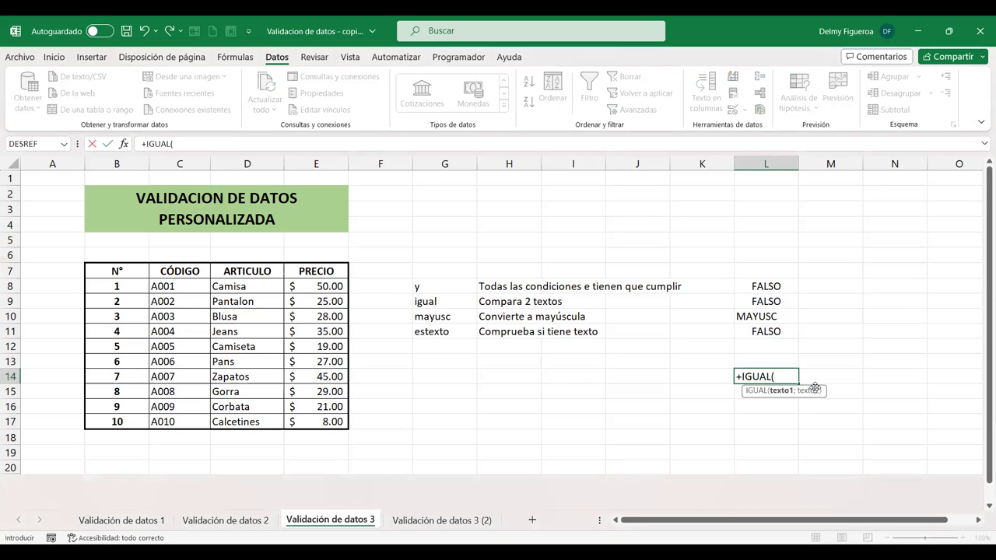
pyautogui.write('mayus')
pyautogui.doubleClick(799, 398)
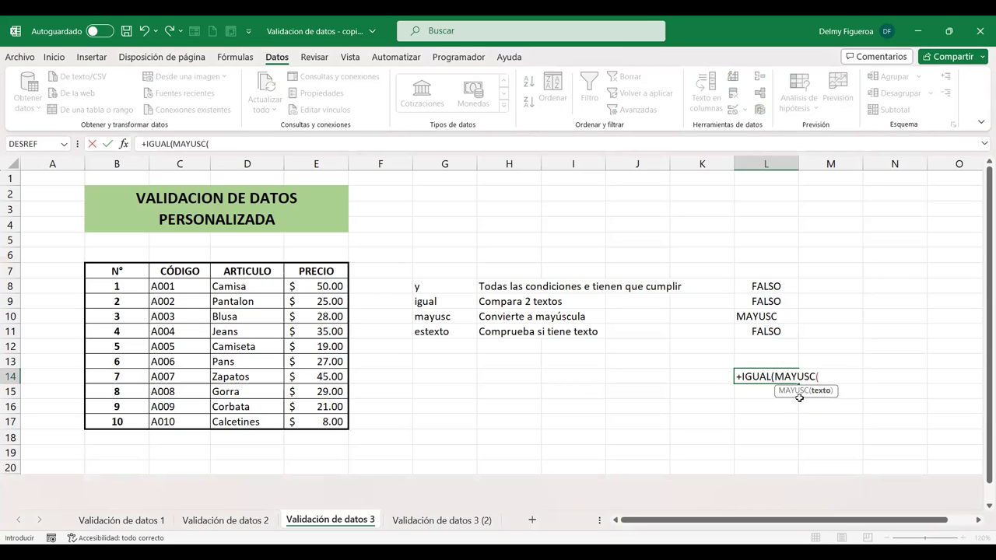
# Point both arguments at D8 and accept Excel's correction, giving =+IGUAL(MAYUSC(D8);D8).
pyautogui.click(255, 286)
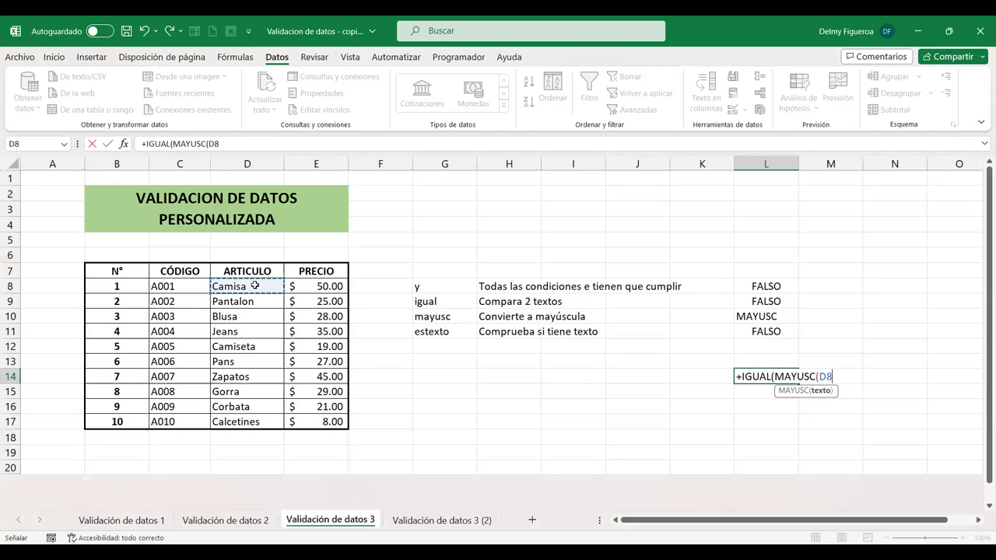
pyautogui.write(')')
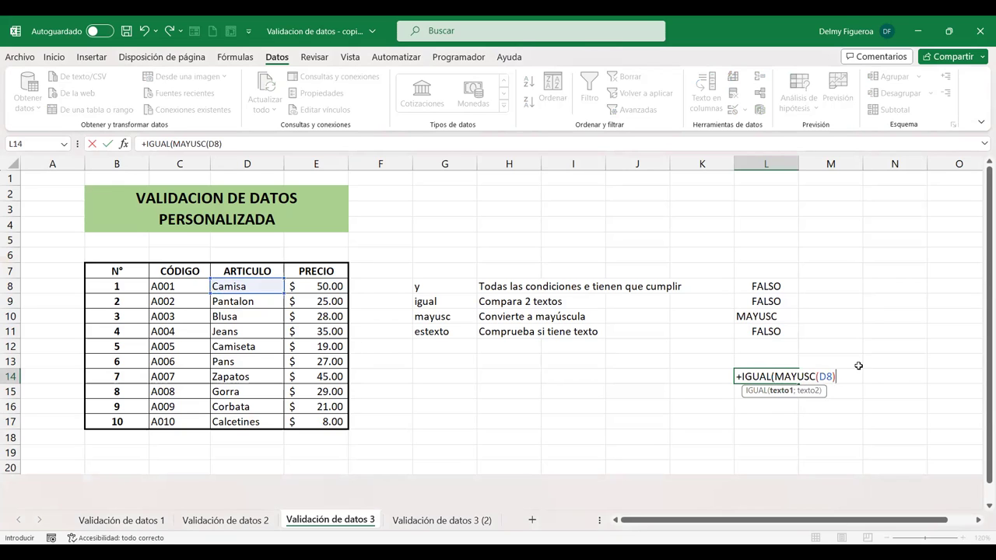
pyautogui.write(';')
pyautogui.click(235, 284)
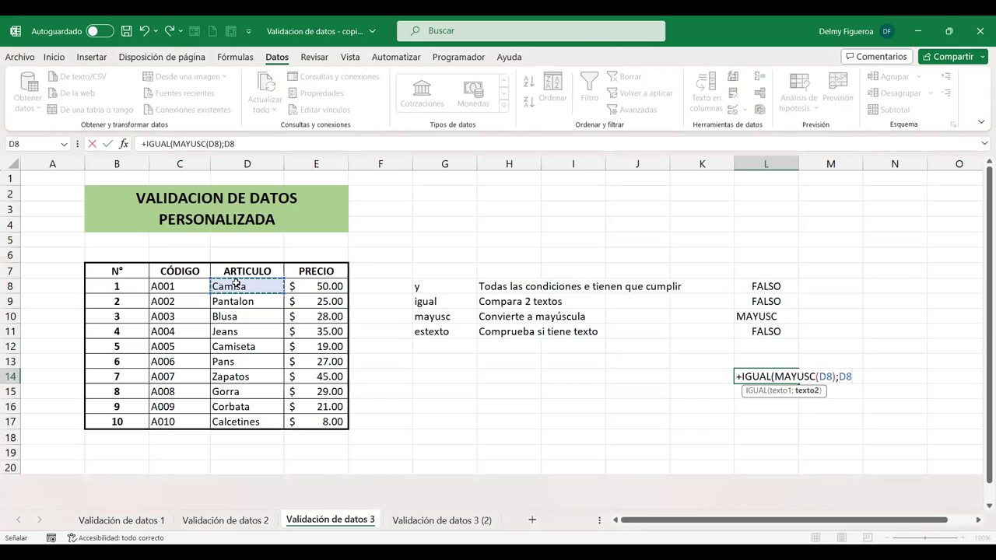
pyautogui.press('Return')
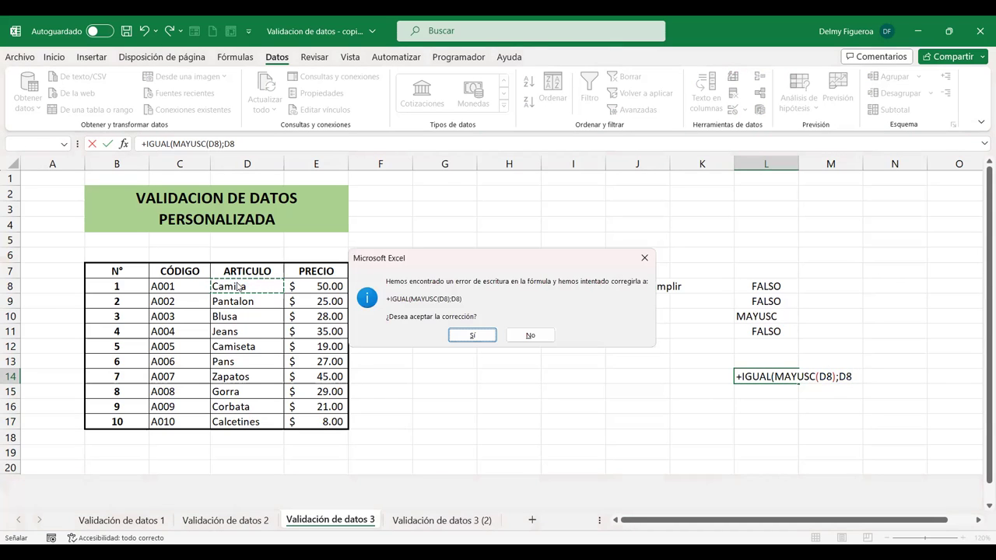
pyautogui.press('Return')
pyautogui.press('Up')
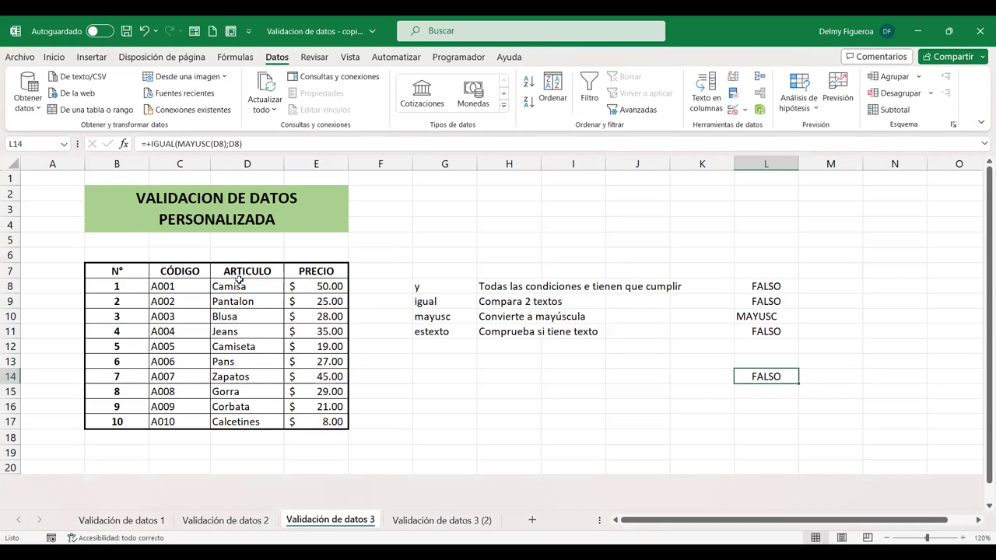
pyautogui.doubleClick(762, 376)
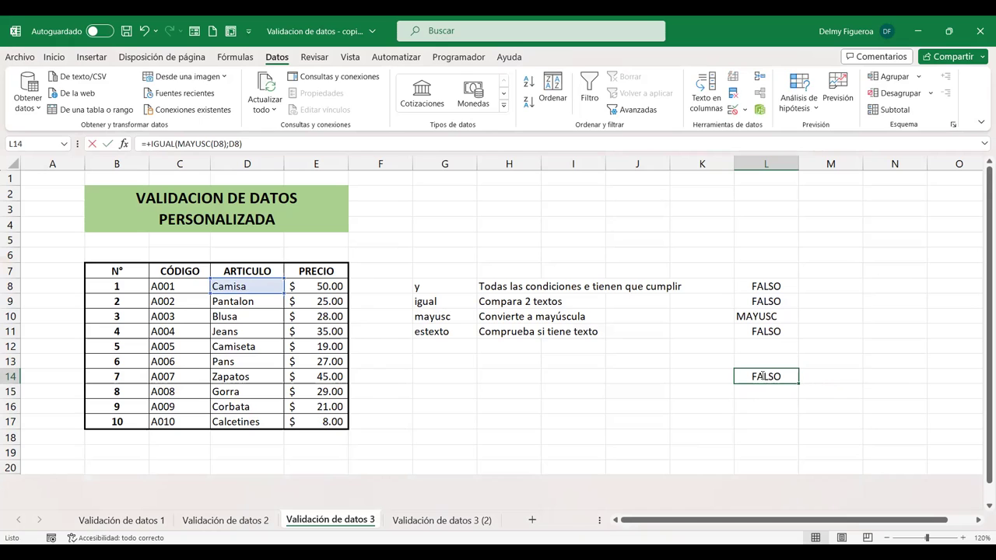
pyautogui.doubleClick(763, 376)
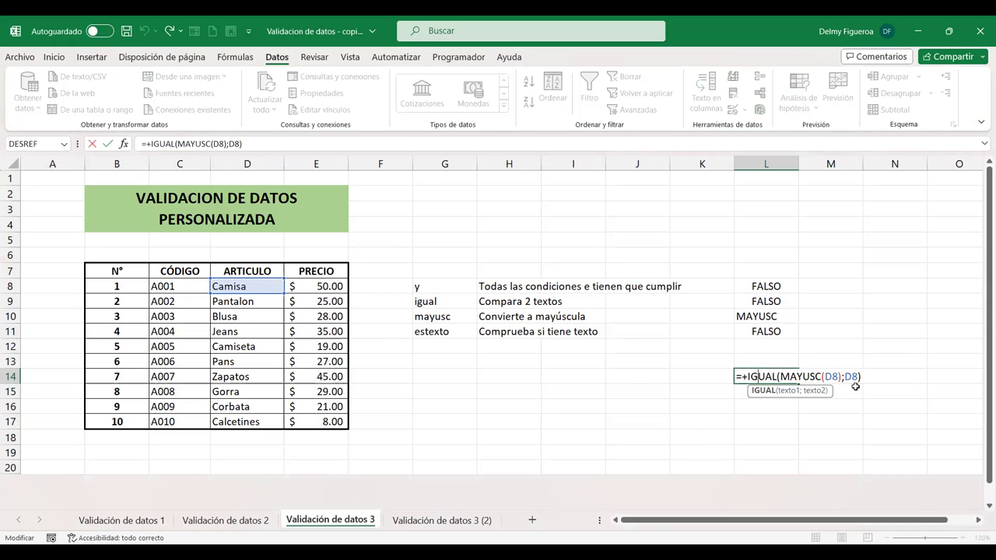
pyautogui.press('Return')
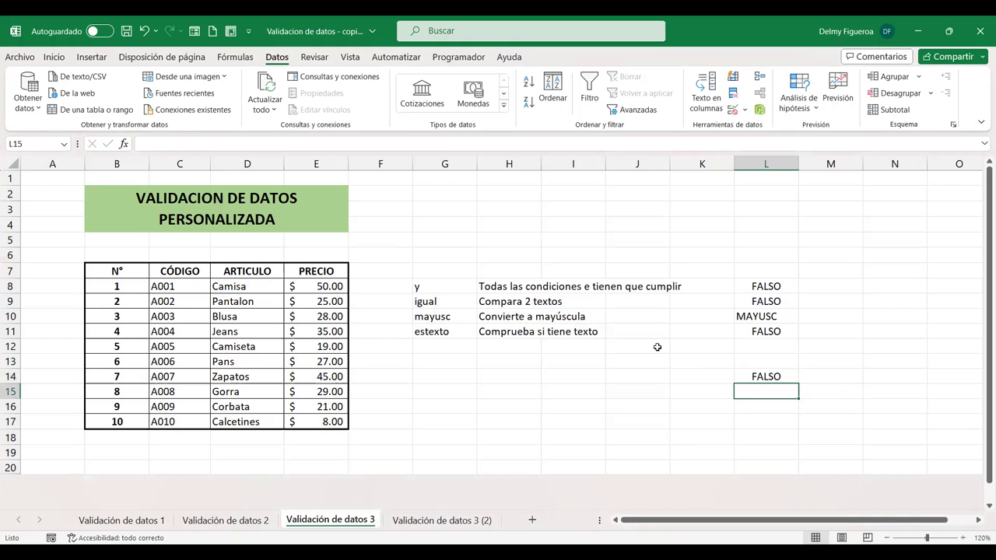
# Retype cell D8 as CAMISA in capitals.
pyautogui.click(269, 286)
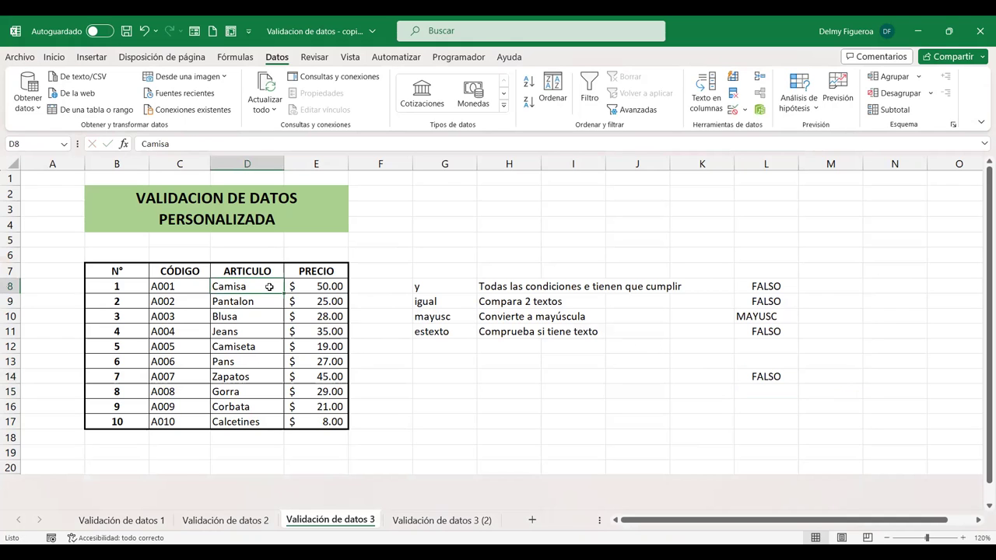
pyautogui.write('VMIS')
pyautogui.press('BackSpace')
pyautogui.press('BackSpace')
pyautogui.press('BackSpace')
pyautogui.press('BackSpace')
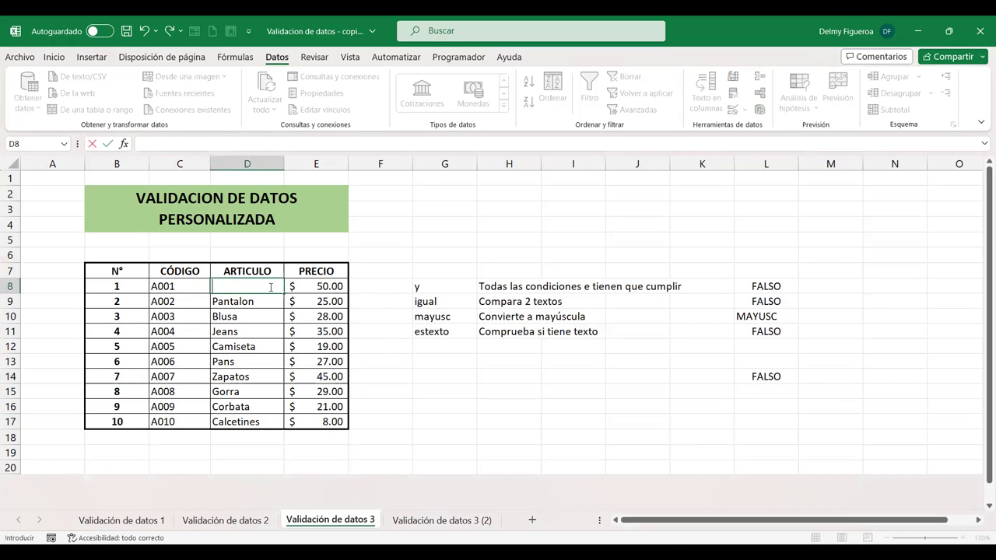
pyautogui.write('CAMISA')
pyautogui.press('Return')
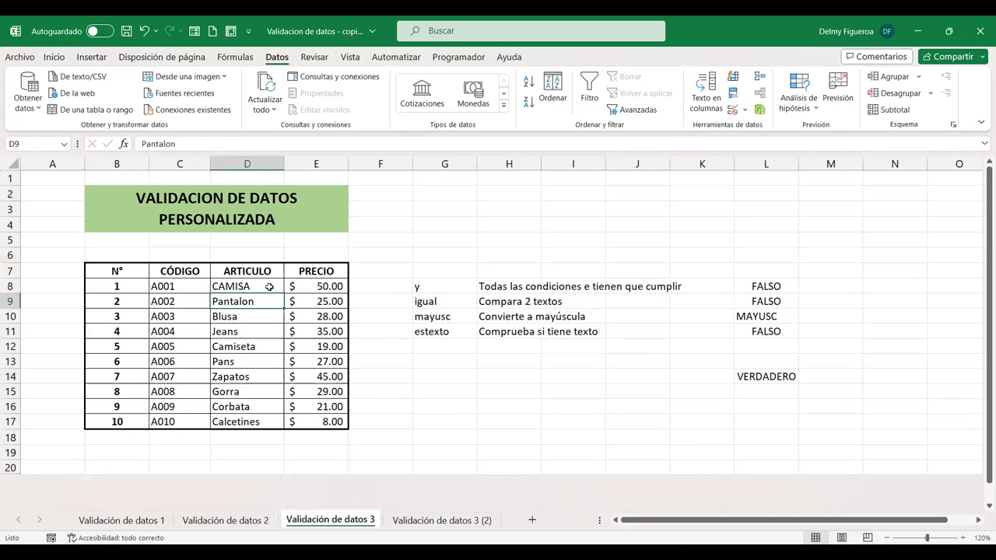
# Review the L14 formula, now VERDADERO, and go to IGUAL's second argument.
pyautogui.doubleClick(766, 376)
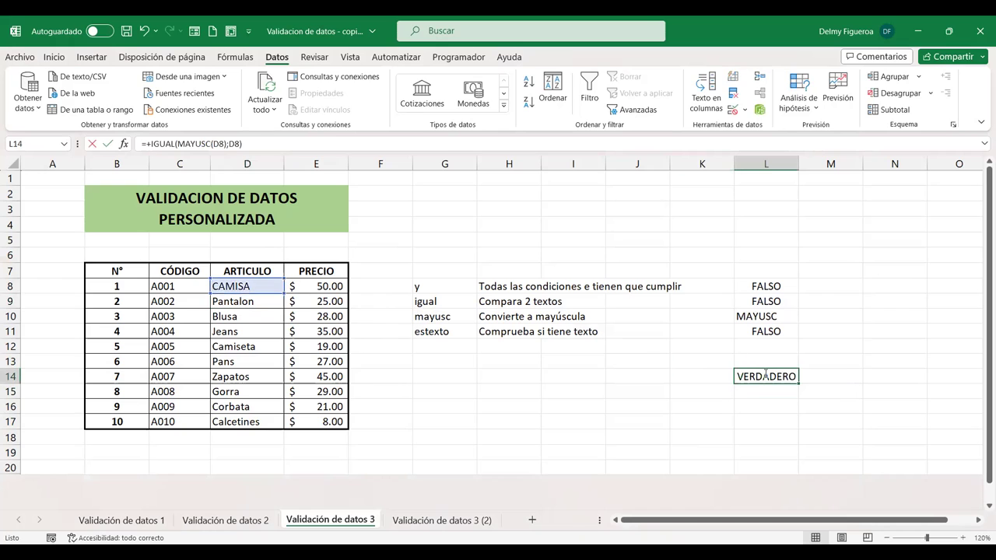
pyautogui.doubleClick(766, 376)
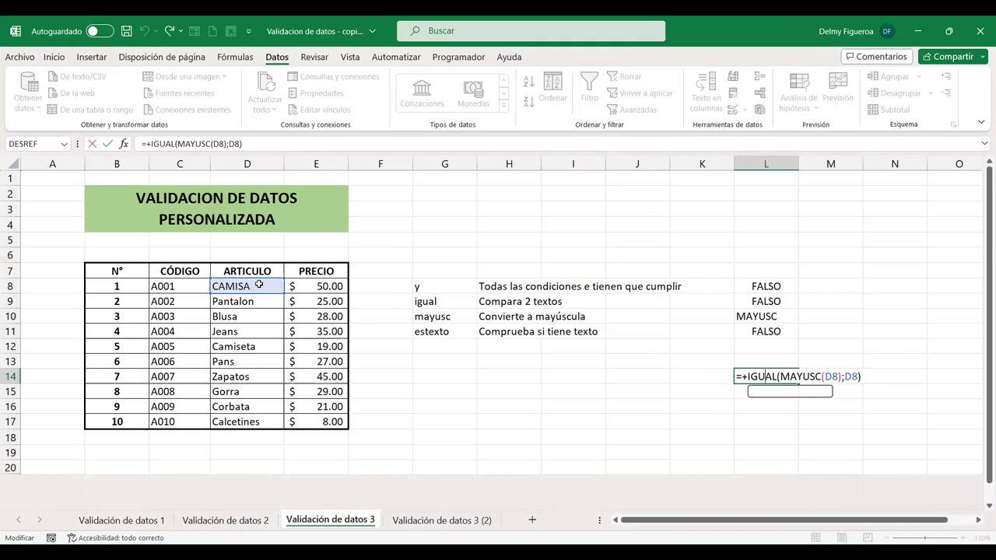
pyautogui.press('Return')
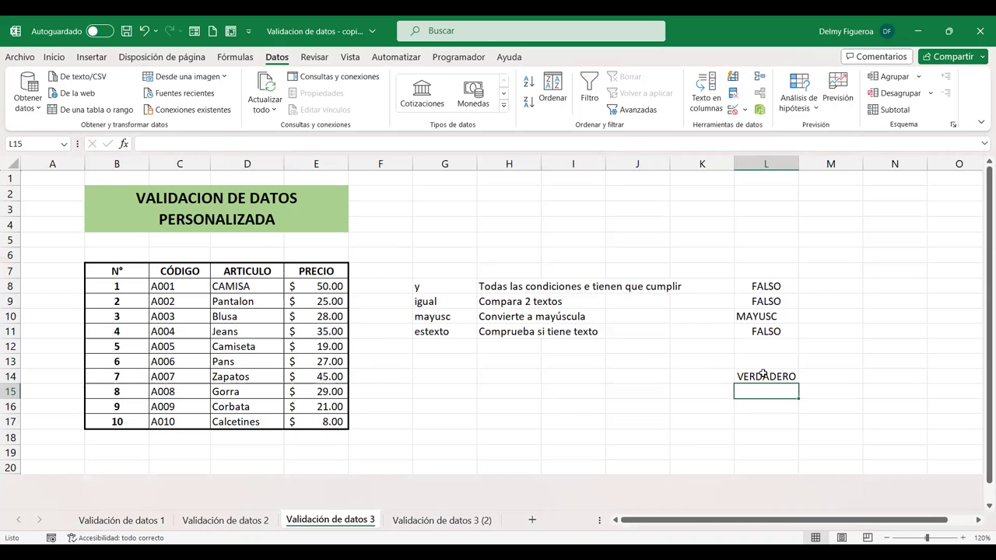
pyautogui.doubleClick(765, 374)
pyautogui.doubleClick(765, 375)
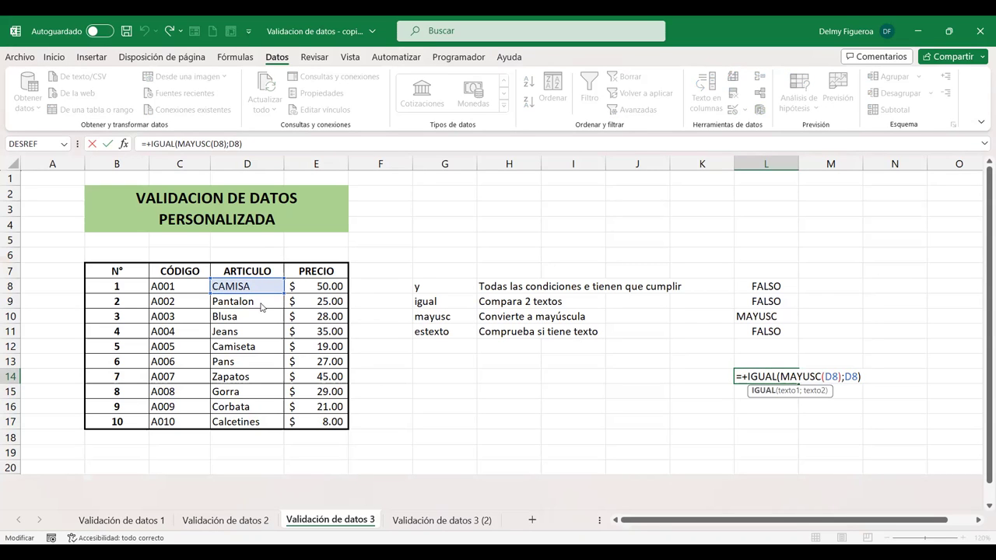
pyautogui.press('Return')
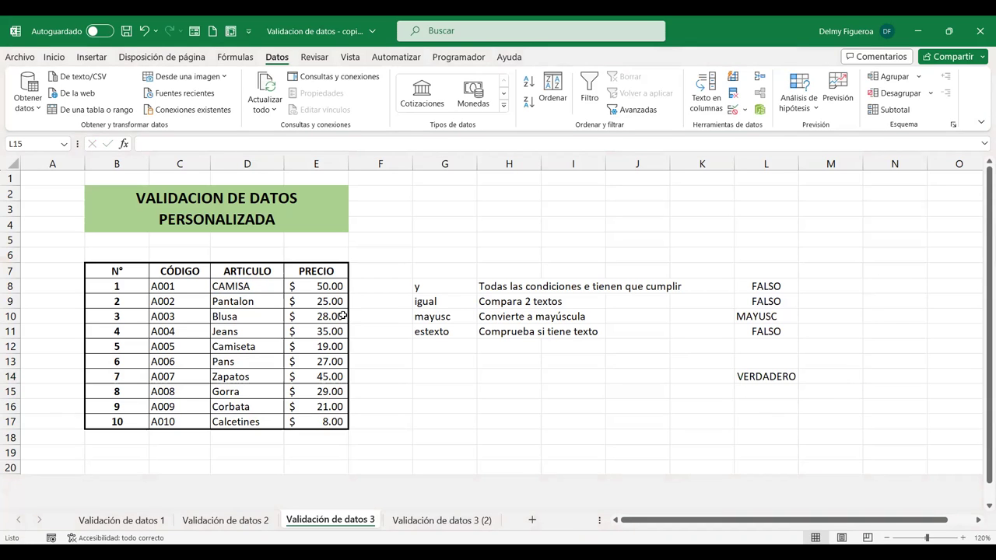
pyautogui.click(788, 378)
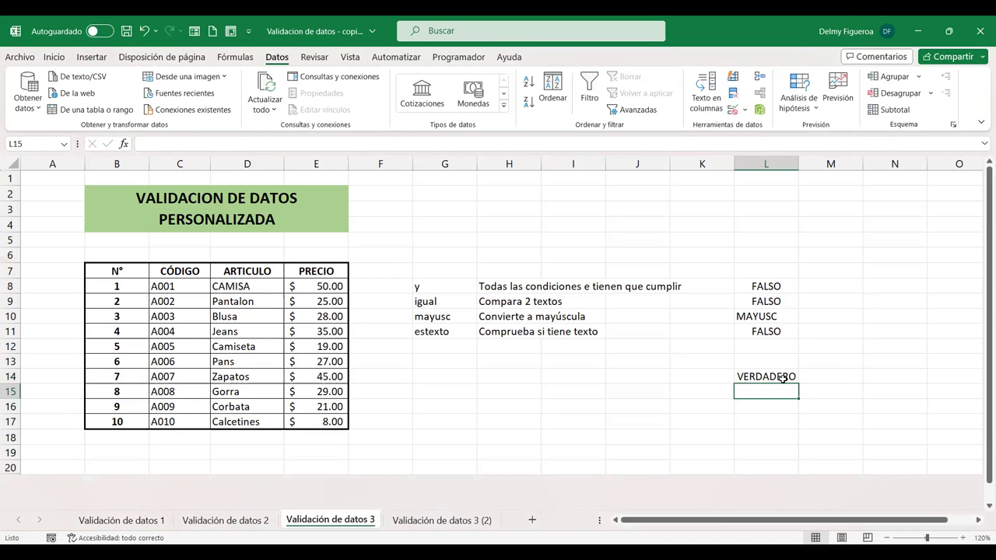
pyautogui.doubleClick(787, 378)
pyautogui.click(843, 377)
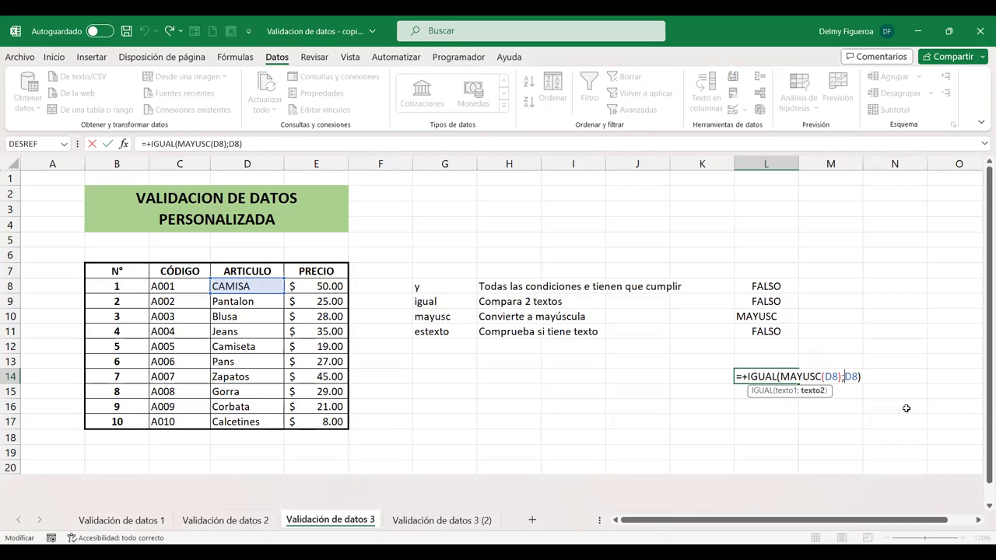
# Wrap IGUAL's second argument in ESTEXTO, making L14 =+IGUAL(MAYUSC(D8);ESTEXTO(D8)), which returns FALSO.
pyautogui.write('ESTE')
pyautogui.doubleClick(871, 400)
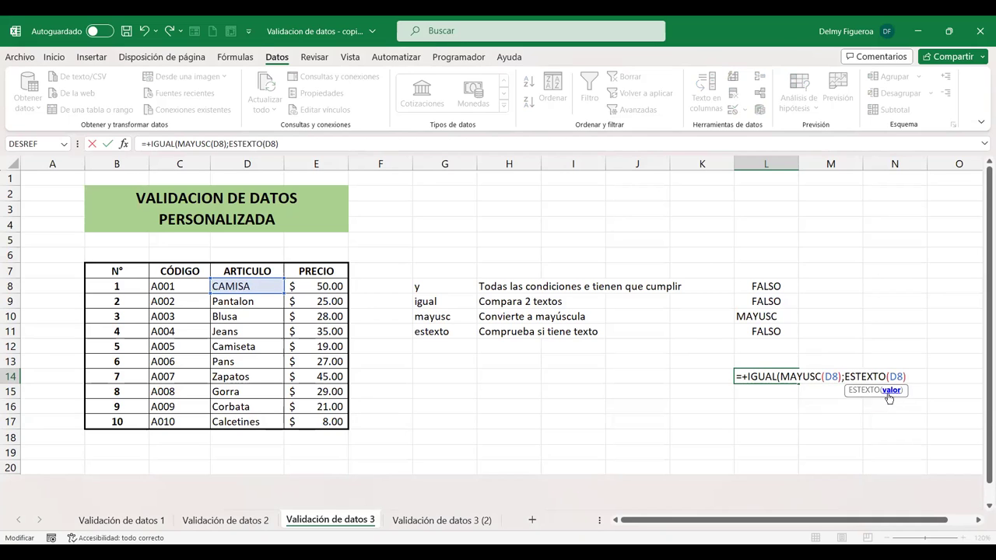
pyautogui.click(920, 373)
pyautogui.press('Return')
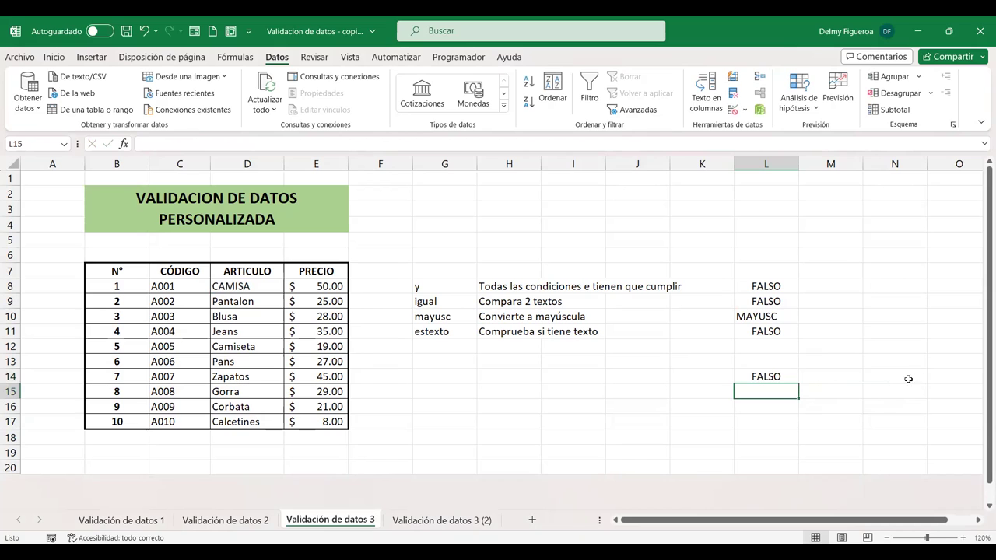
pyautogui.doubleClick(767, 378)
pyautogui.doubleClick(767, 379)
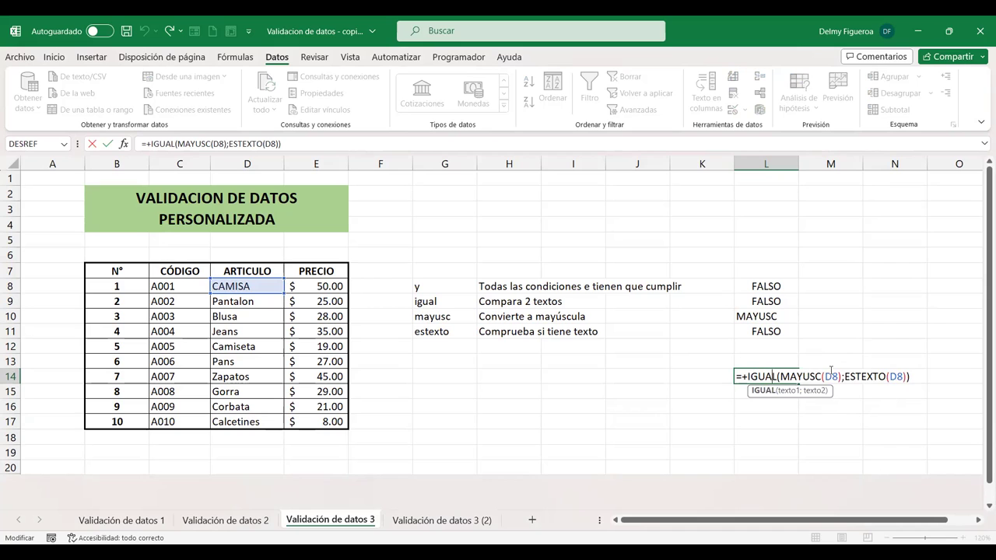
pyautogui.press('Return')
pyautogui.click(781, 376)
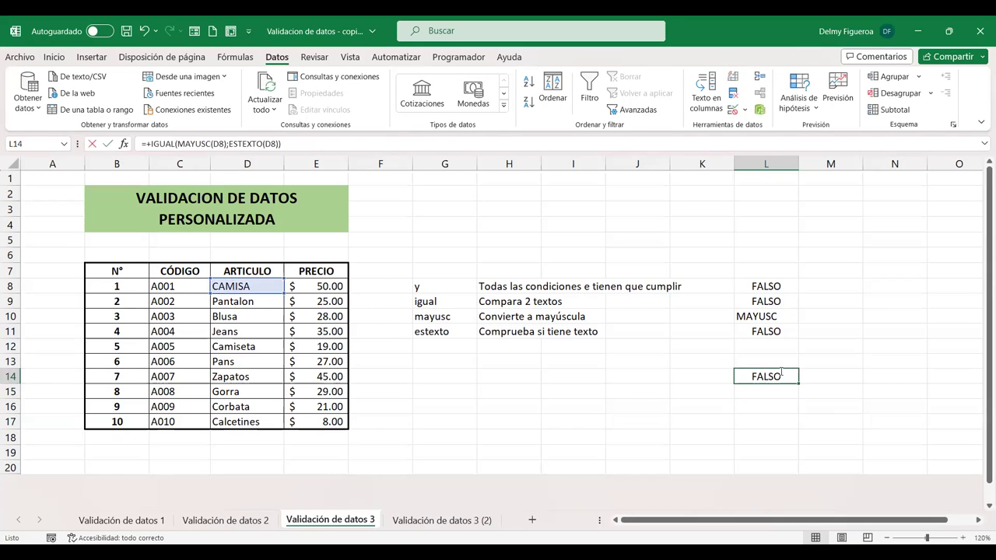
pyautogui.doubleClick(781, 375)
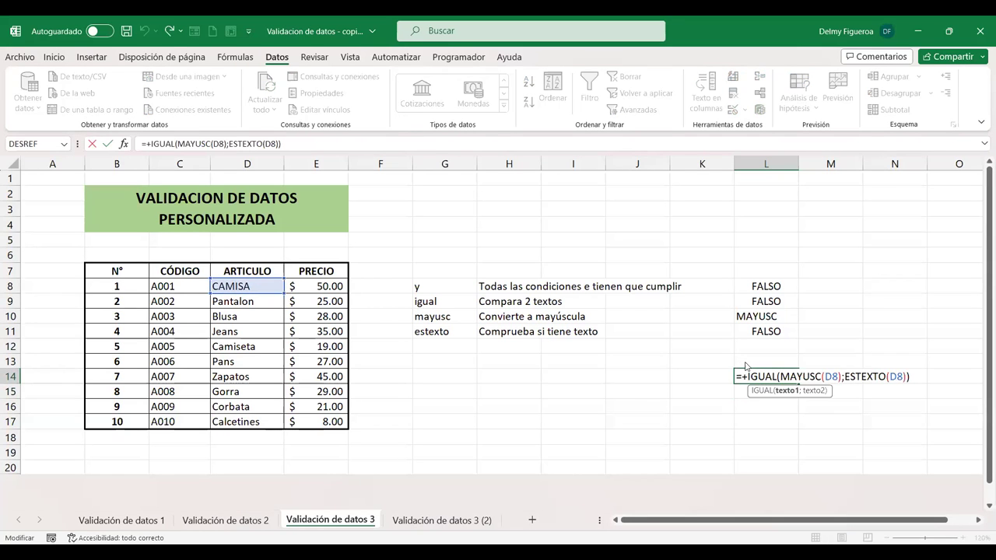
pyautogui.press('Return')
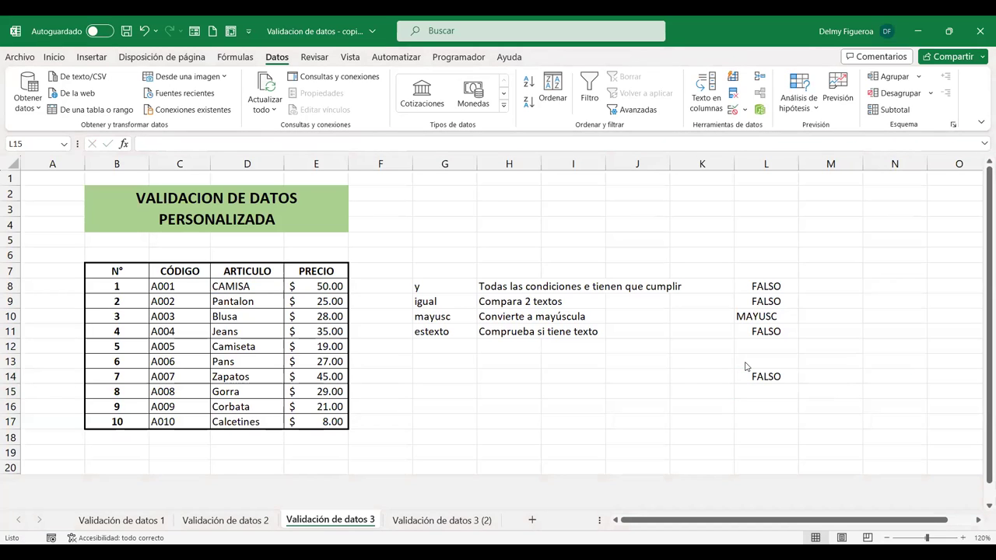
pyautogui.click(748, 374)
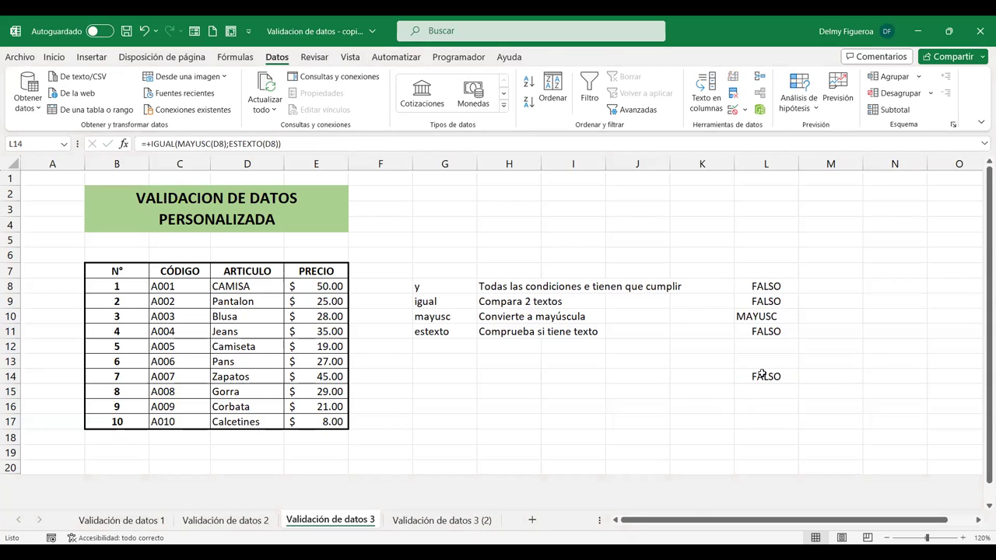
# Try wrapping the L14 formula in Y, then discard it after a too-few-arguments warning.
pyautogui.doubleClick(747, 376)
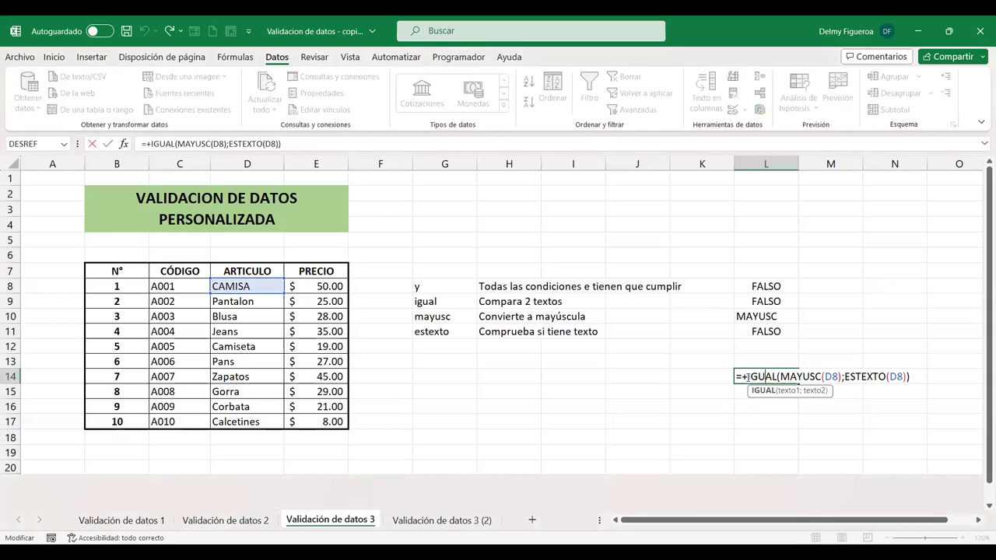
pyautogui.press('BackSpace')
pyautogui.write('Y')
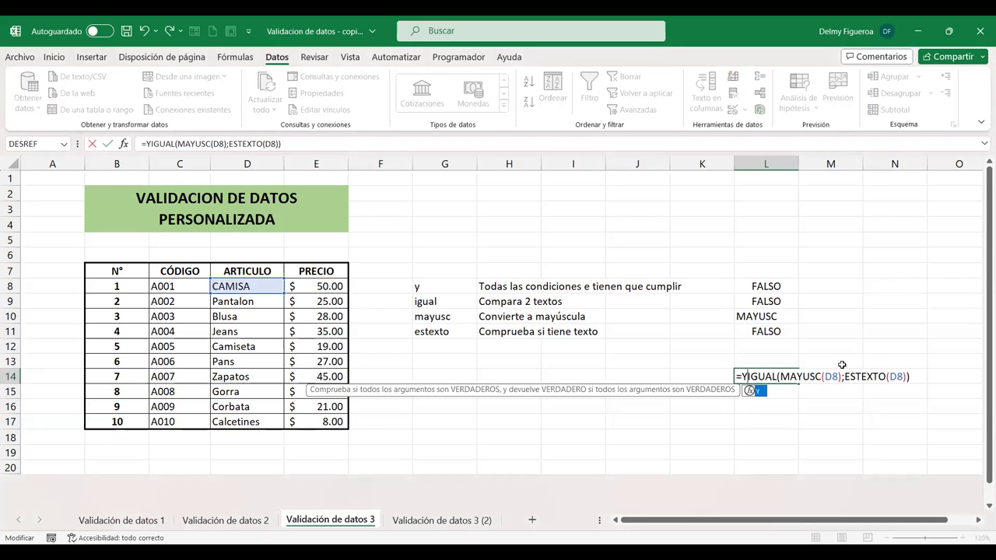
pyautogui.write('(')
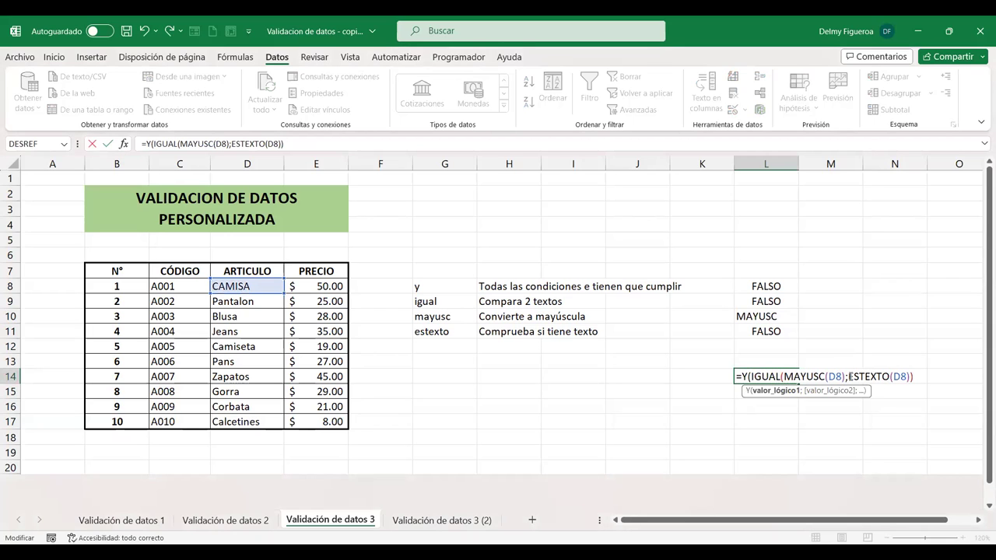
pyautogui.click(910, 376)
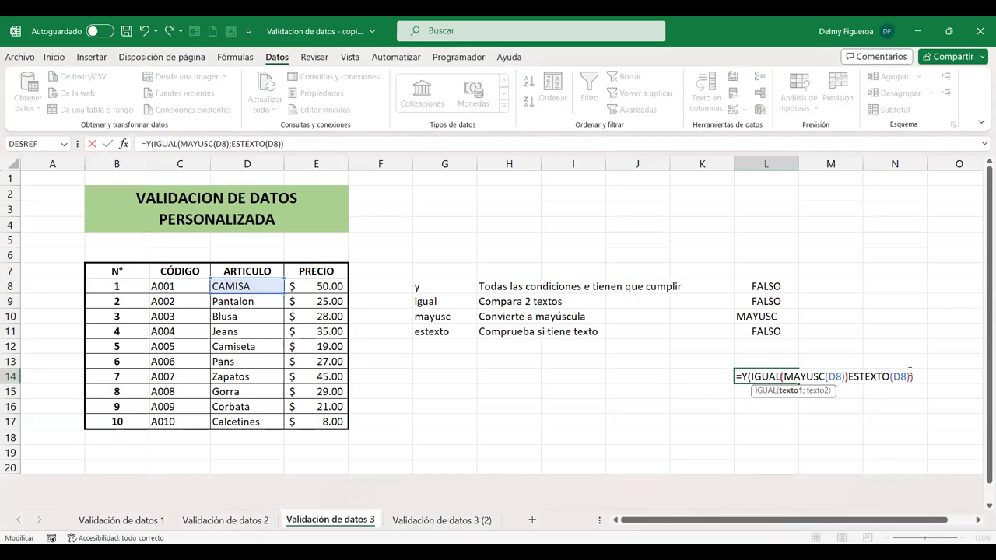
pyautogui.write(')')
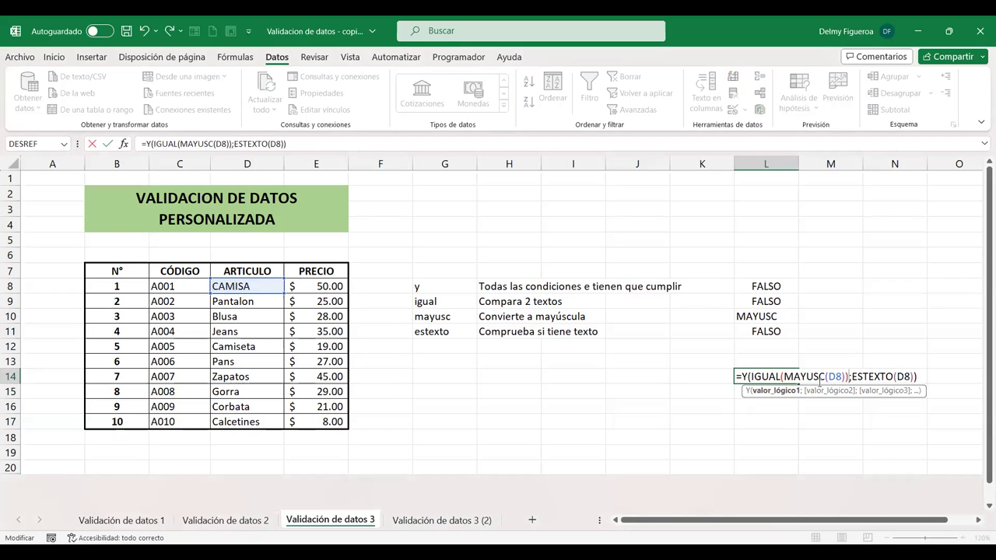
pyautogui.click(807, 375)
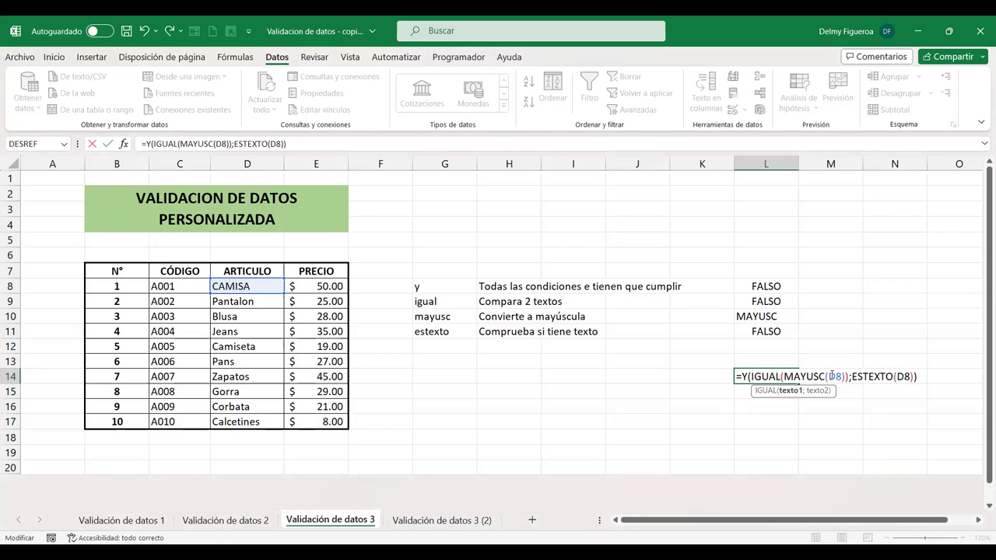
pyautogui.press('Right')
pyautogui.press('Right')
pyautogui.press('Right')
pyautogui.write(')')
pyautogui.press('Left')
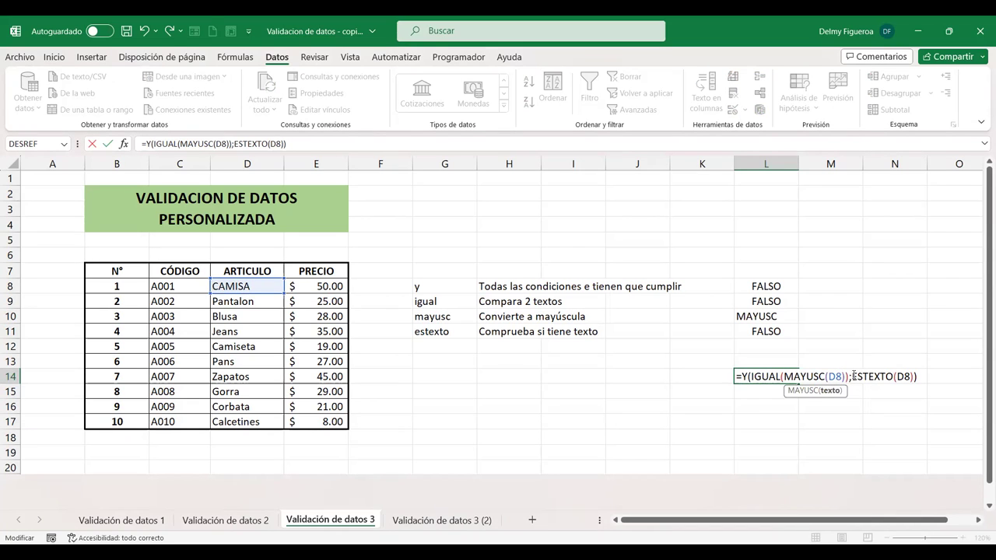
pyautogui.click(823, 377)
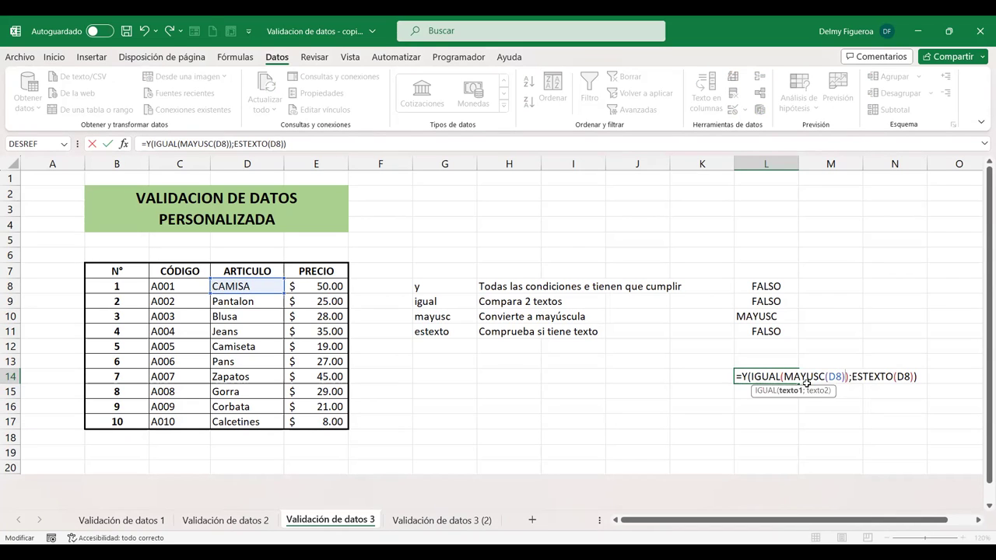
pyautogui.click(898, 377)
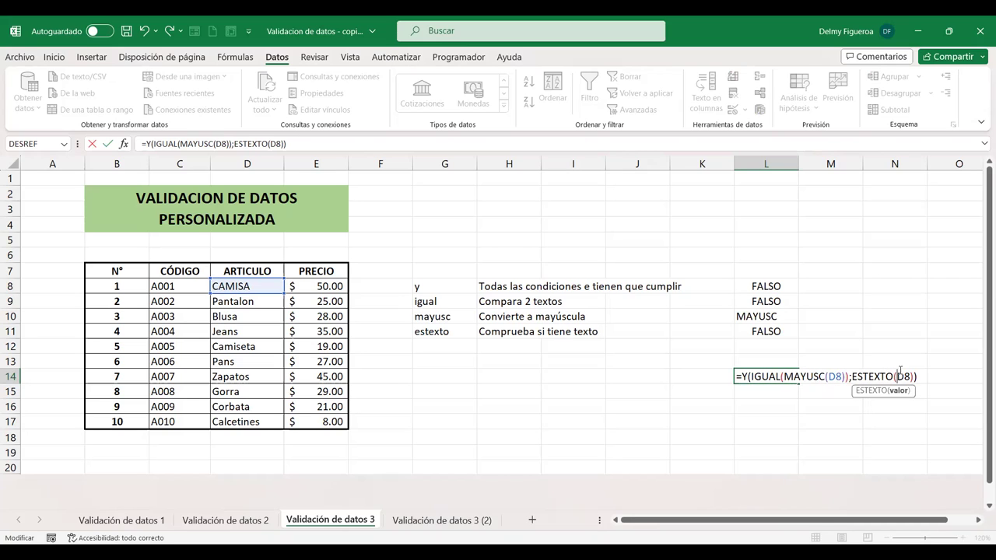
pyautogui.click(826, 377)
pyautogui.press('Return')
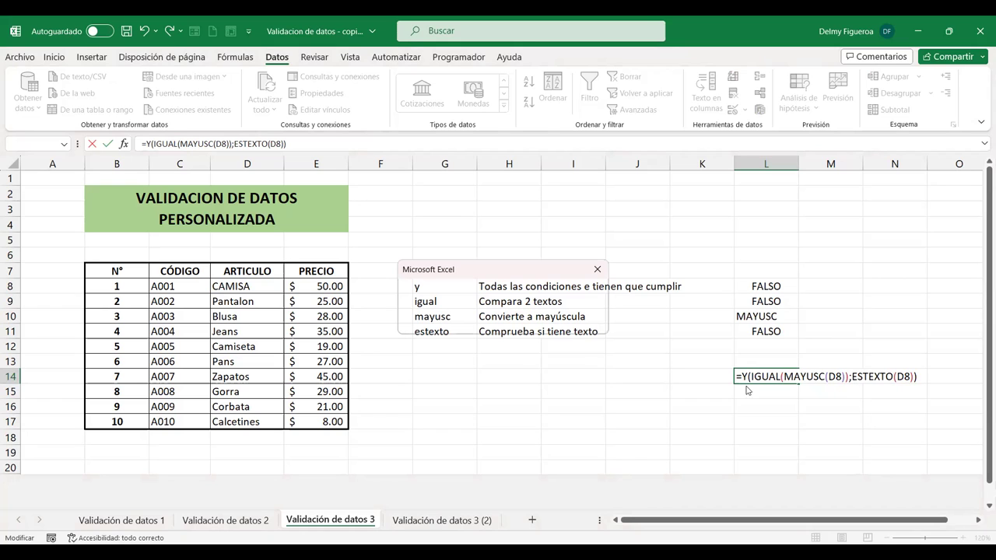
pyautogui.press('Return')
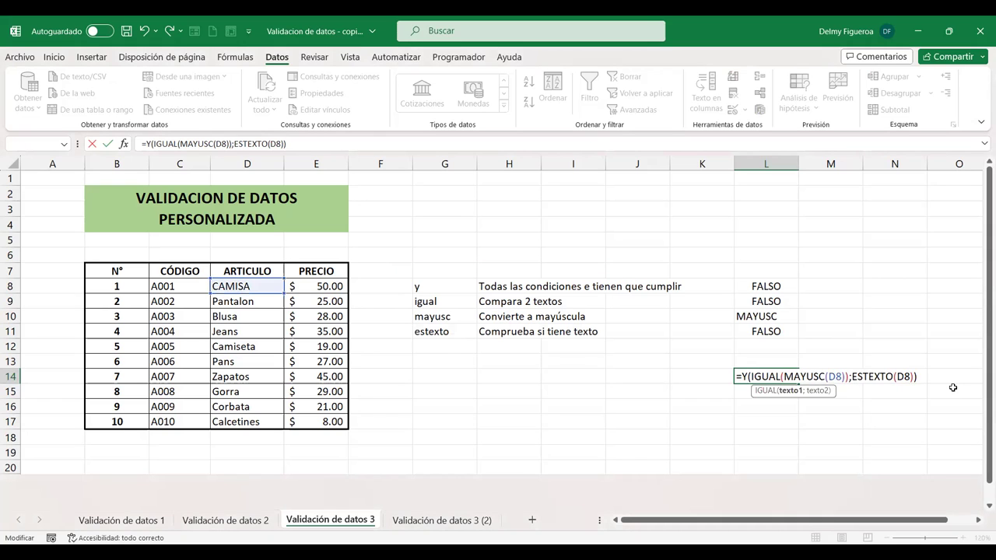
pyautogui.hotkey('ctrl', 'Return')
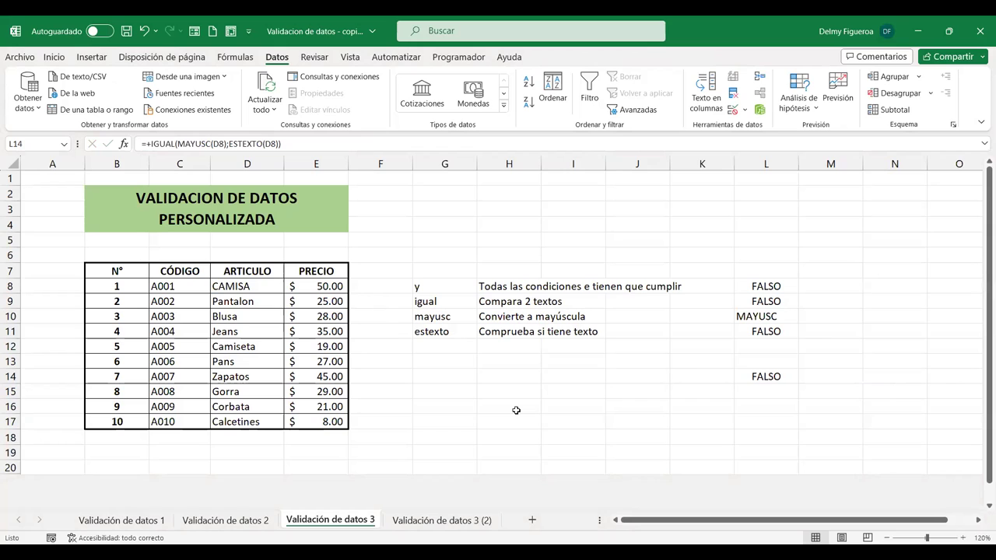
# Add D8 back as IGUAL's second argument, giving IGUAL(MAYUSC(D8);D8) before ESTEXTO(D8).
pyautogui.doubleClick(762, 378)
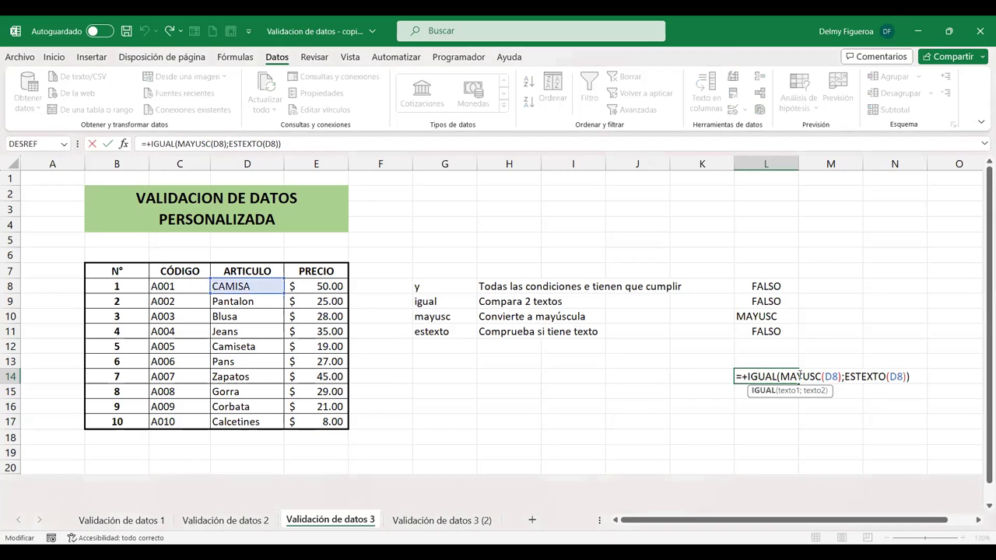
pyautogui.click(800, 377)
pyautogui.press('Right')
pyautogui.press('Right')
pyautogui.press('Right')
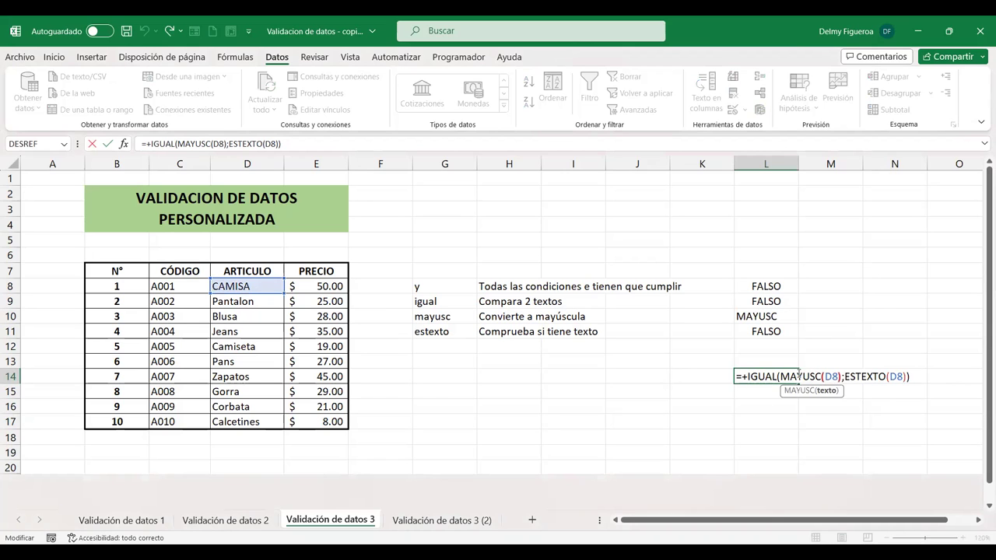
pyautogui.press('Right')
pyautogui.press('Right')
pyautogui.press('Right')
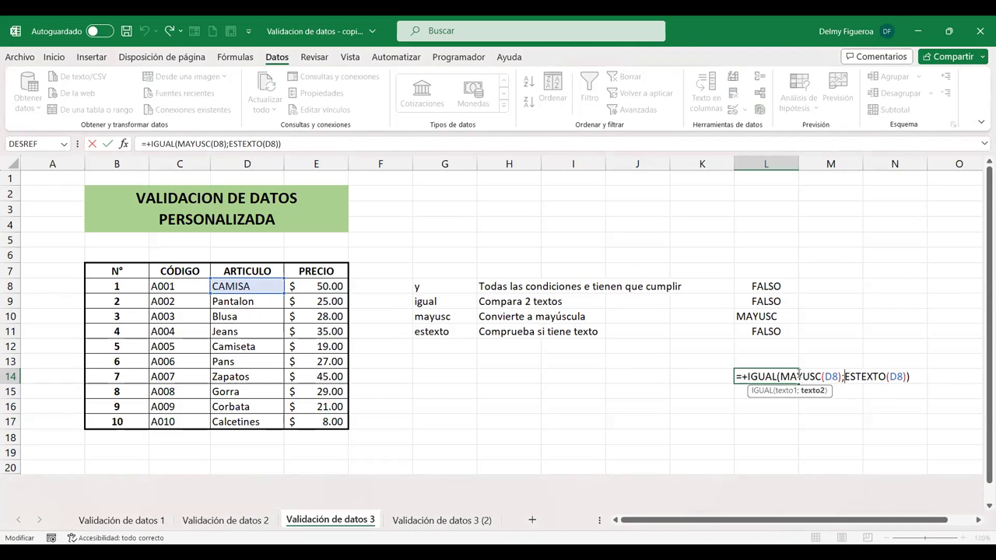
pyautogui.write('D8')
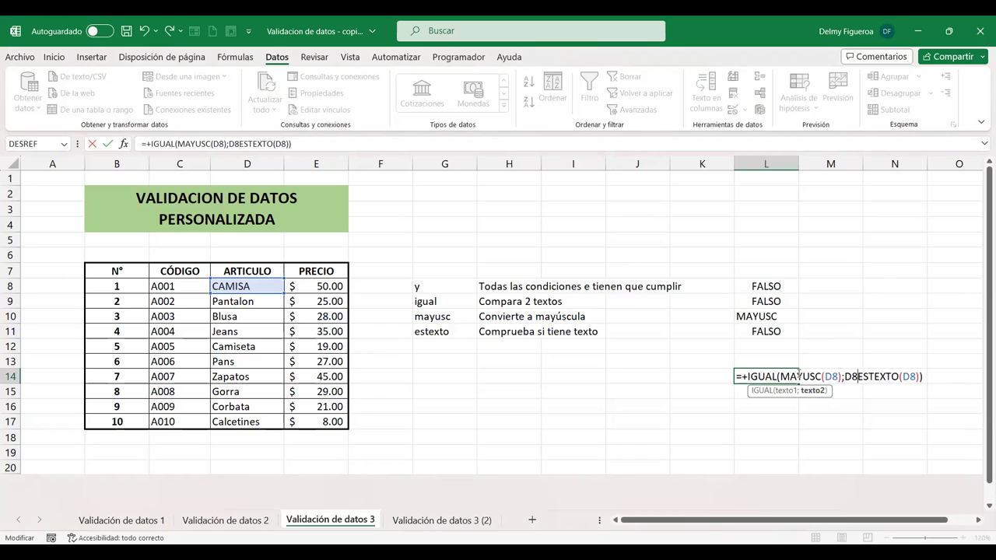
pyautogui.write(')')
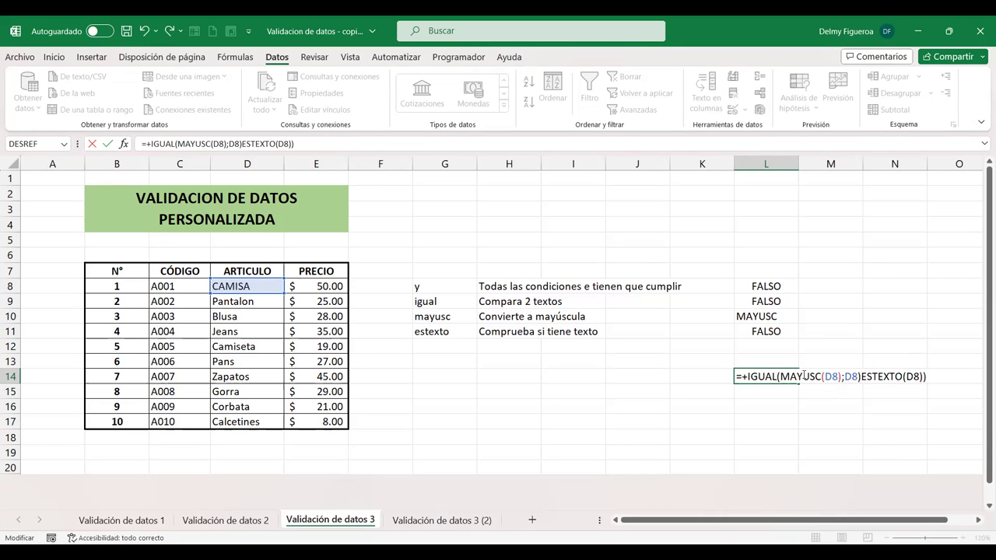
pyautogui.click(803, 377)
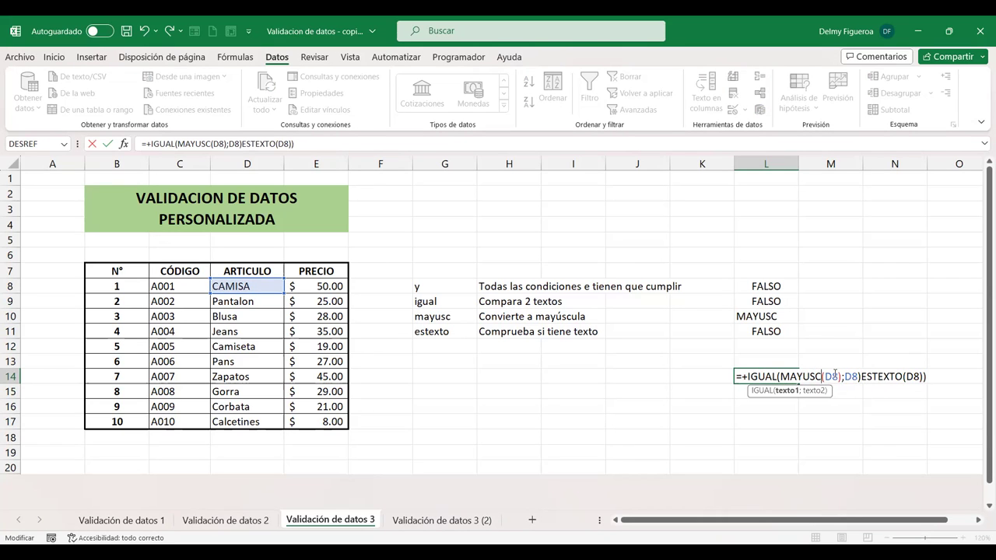
pyautogui.press('Right')
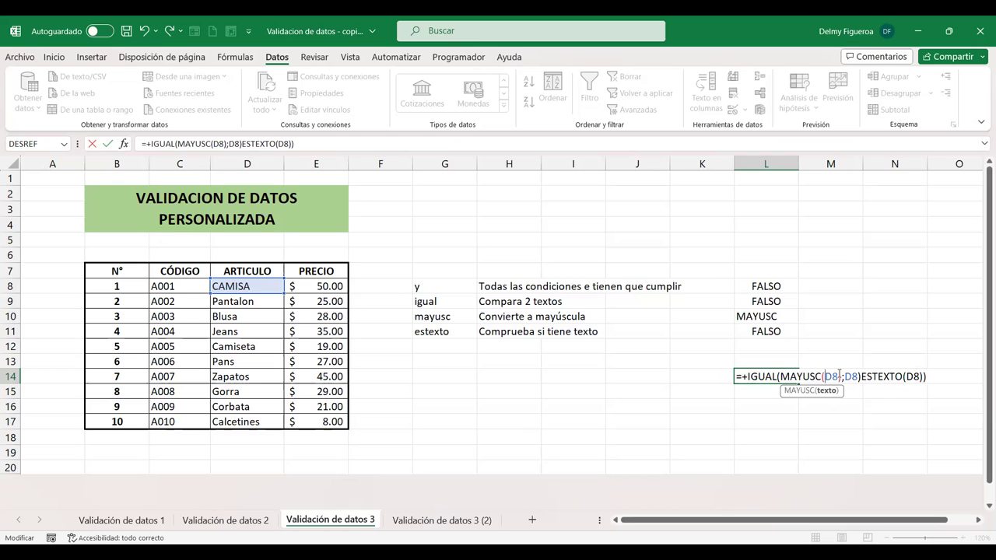
pyautogui.click(790, 375)
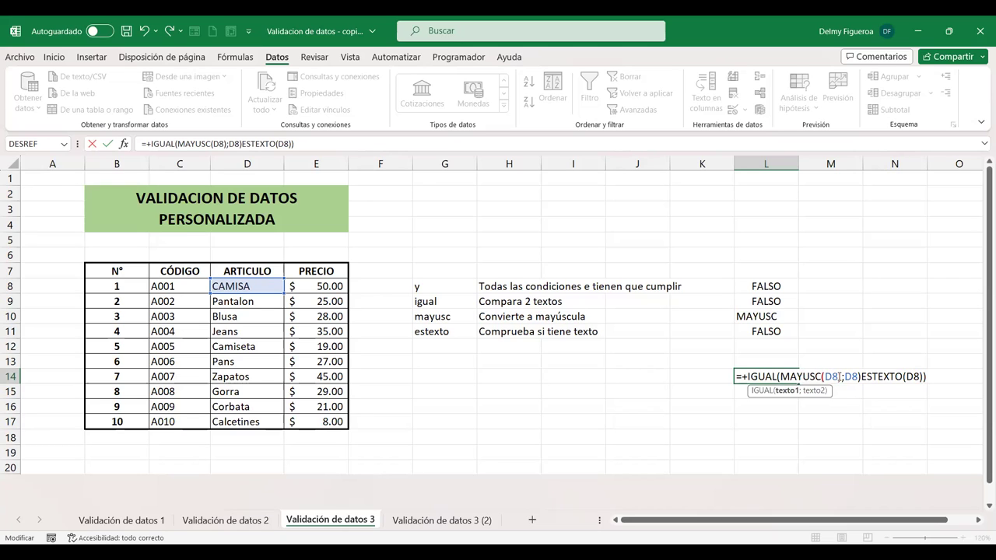
pyautogui.click(848, 377)
pyautogui.click(850, 377)
pyautogui.click(860, 377)
pyautogui.click(860, 377)
pyautogui.write(';')
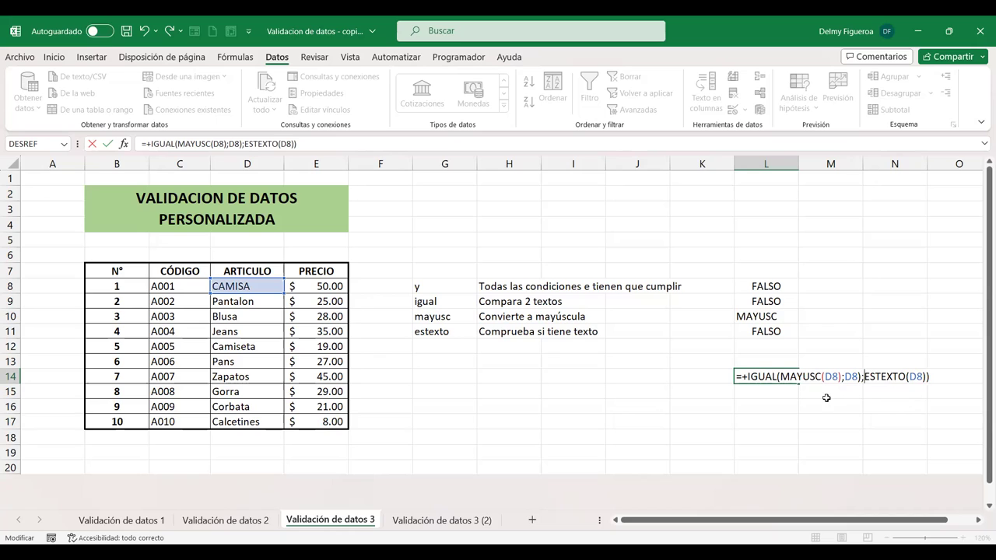
# Replace the leading plus with Y( to complete =Y(IGUAL(MAYUSC(D8);D8);ESTEXTO(D8)), returning VERDADERO.
pyautogui.click(747, 378)
pyautogui.press('BackSpace')
pyautogui.write('Y<')
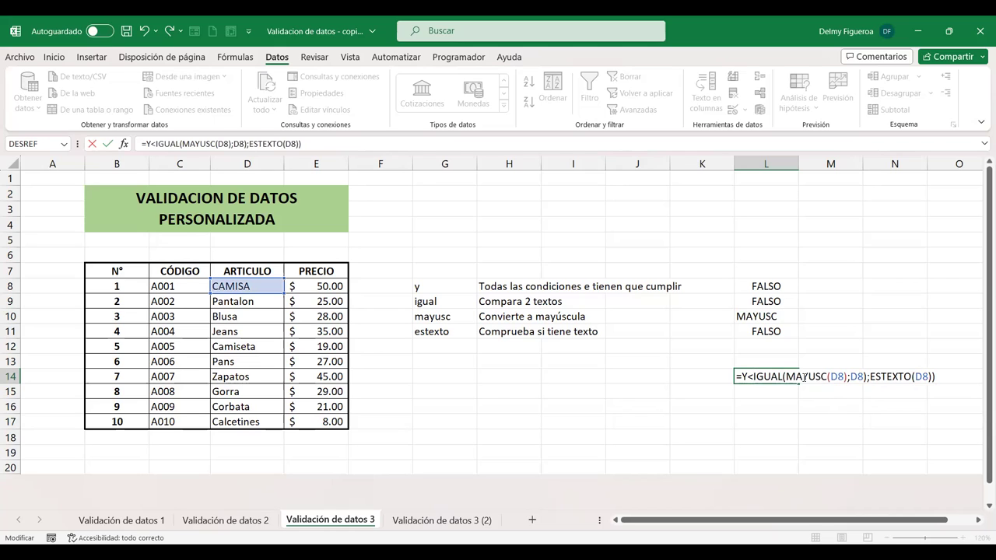
pyautogui.press('BackSpace')
pyautogui.write('(')
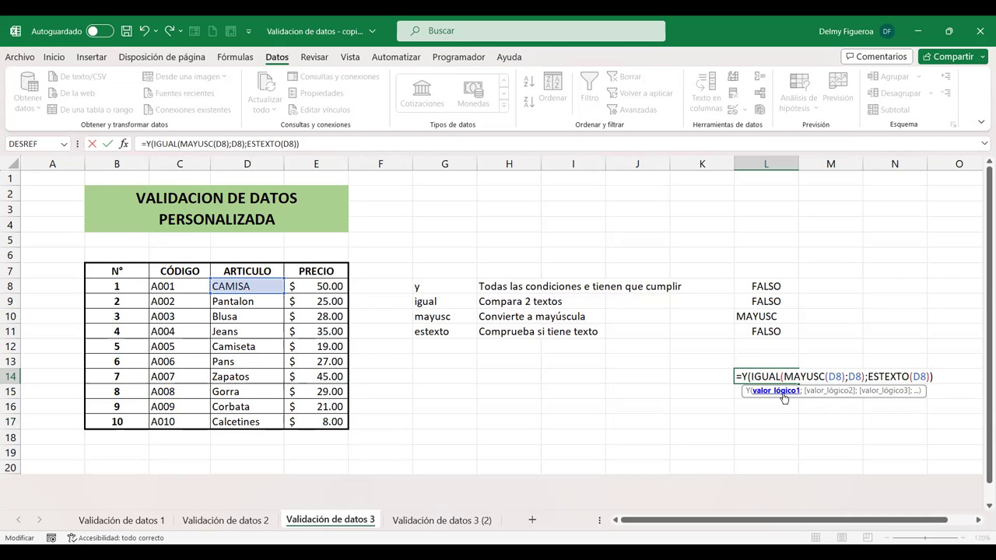
pyautogui.click(825, 377)
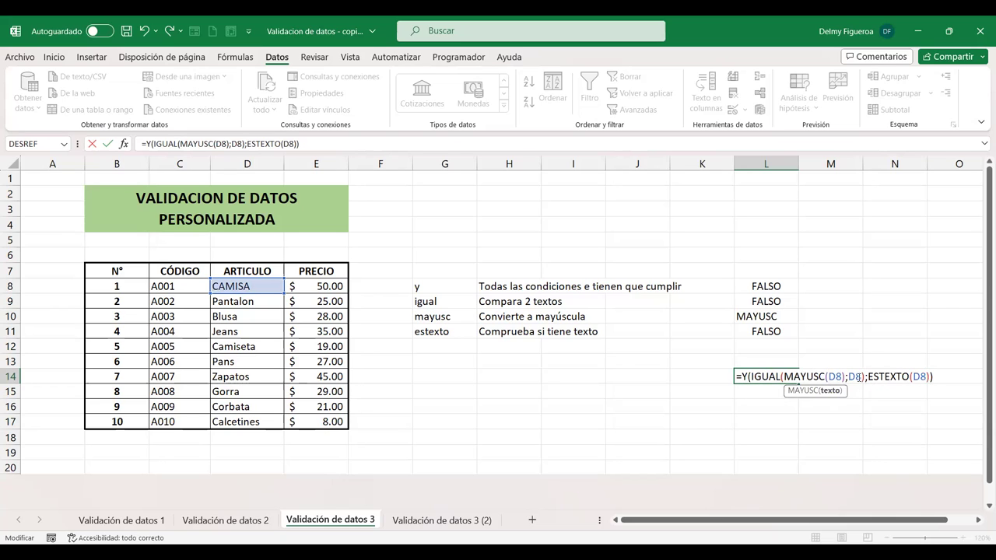
pyautogui.click(857, 377)
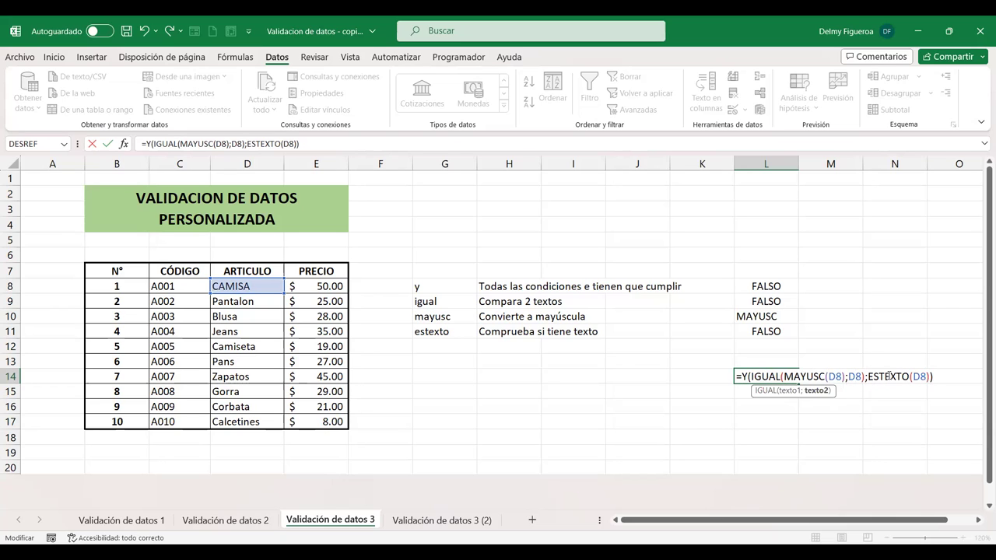
pyautogui.click(889, 377)
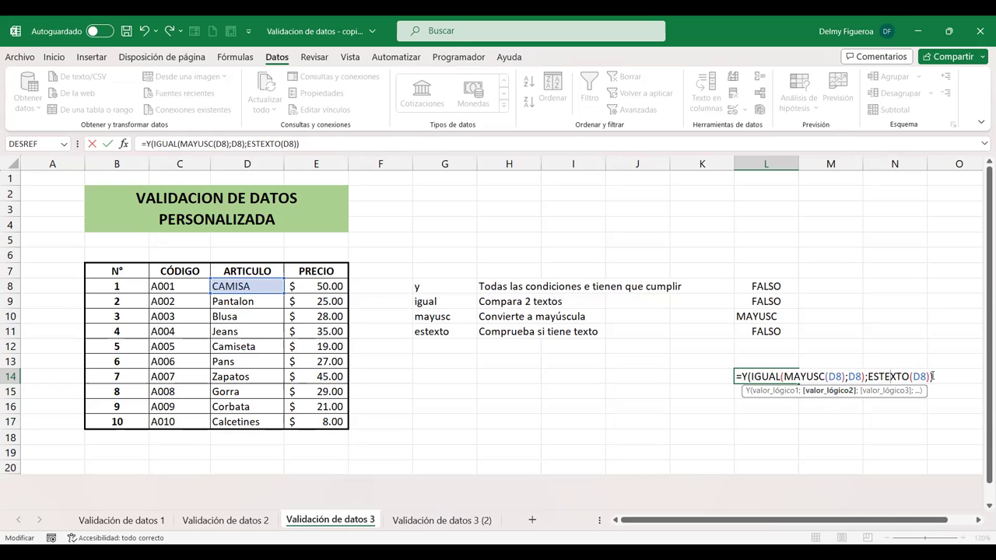
pyautogui.press('Return')
# Test D8 with the number 1, which makes the L14 check return FALSO.
pyautogui.click(792, 380)
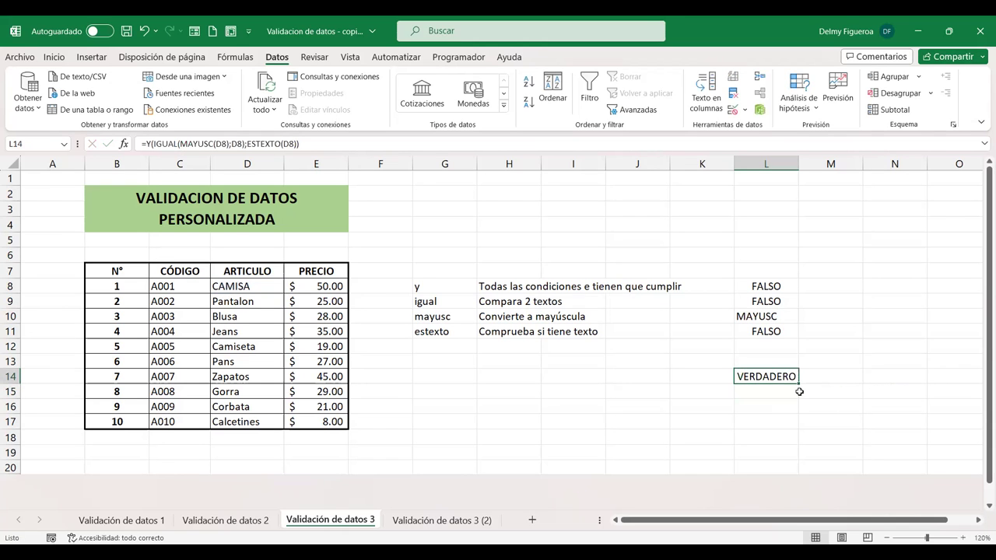
pyautogui.click(243, 288)
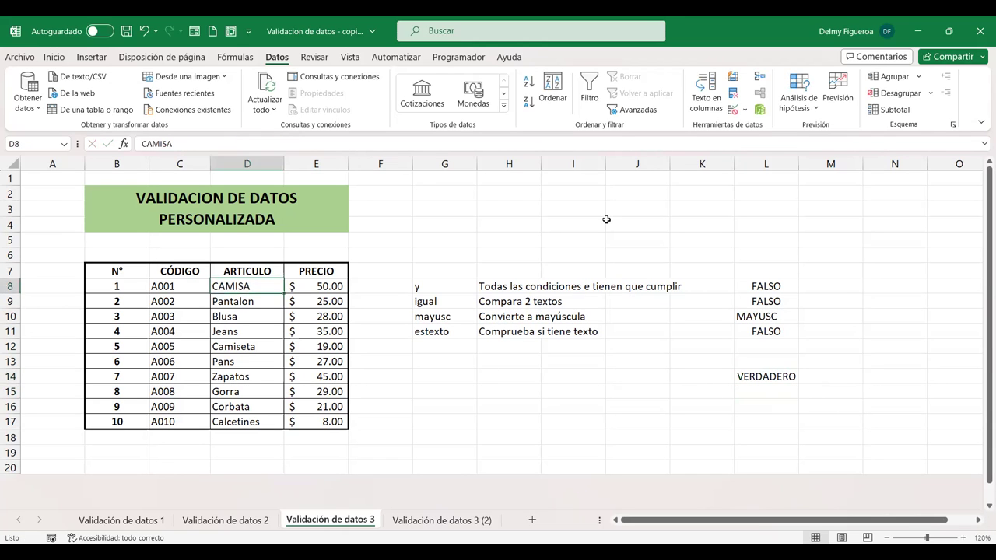
pyautogui.write('1')
pyautogui.press('Tab')
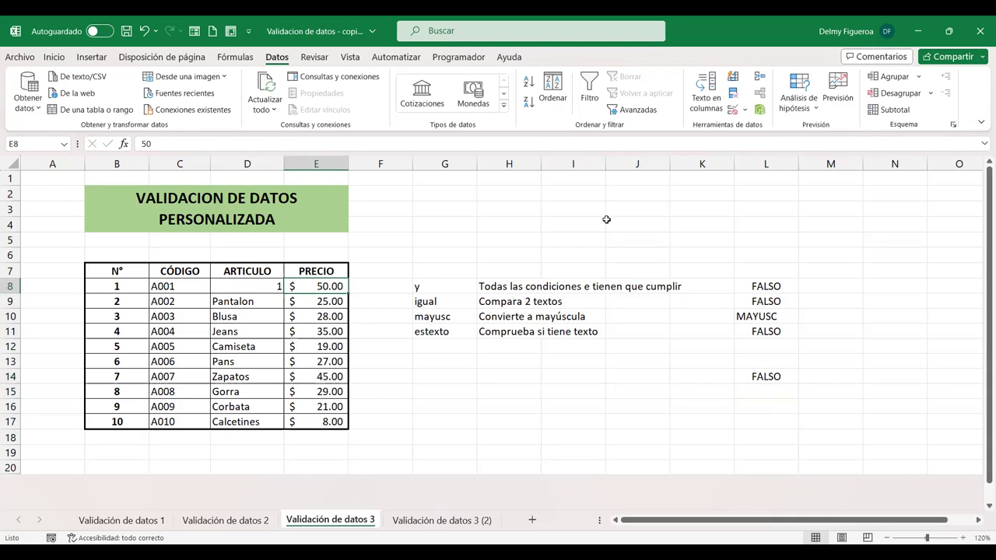
pyautogui.press('Left')
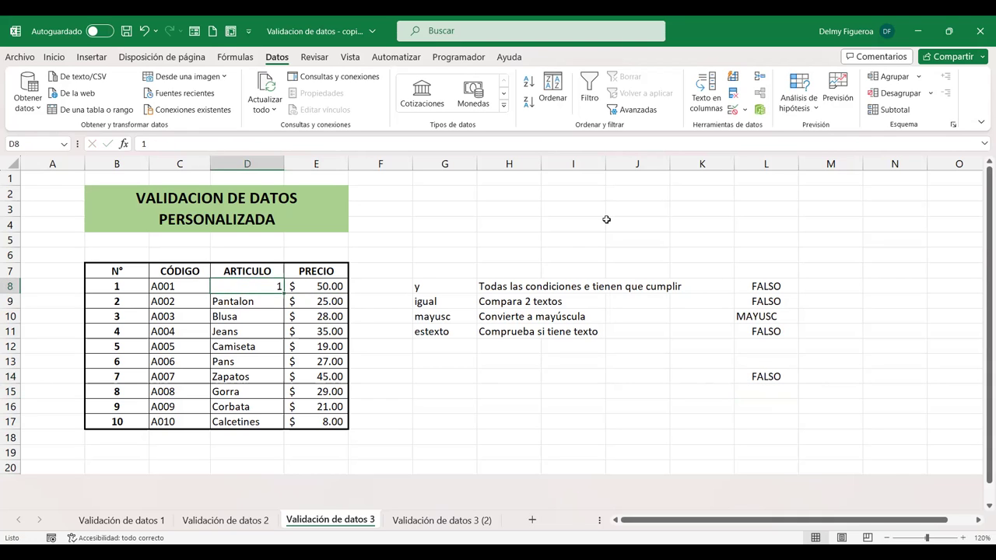
# Try cAMISA in D8, then re-enter CAMISA so L14 returns VERDADERO.
pyautogui.write('cAMISA')
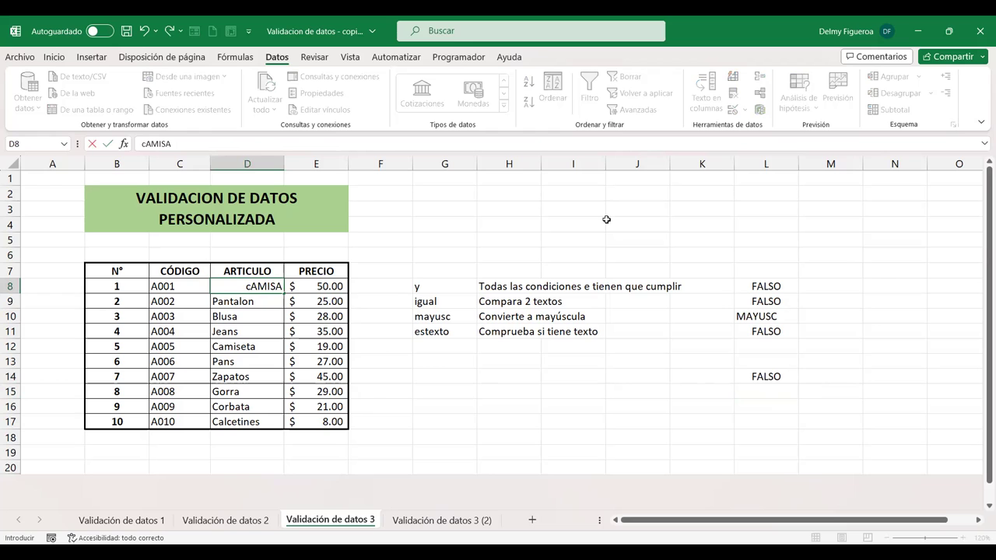
pyautogui.press('Tab')
pyautogui.press('Left')
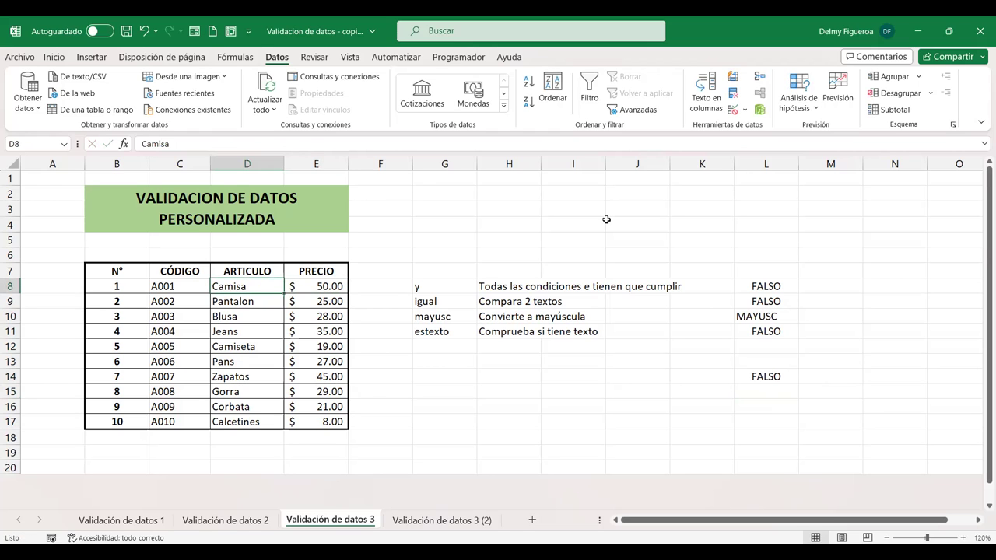
pyautogui.write('CAMISA')
pyautogui.press('Return')
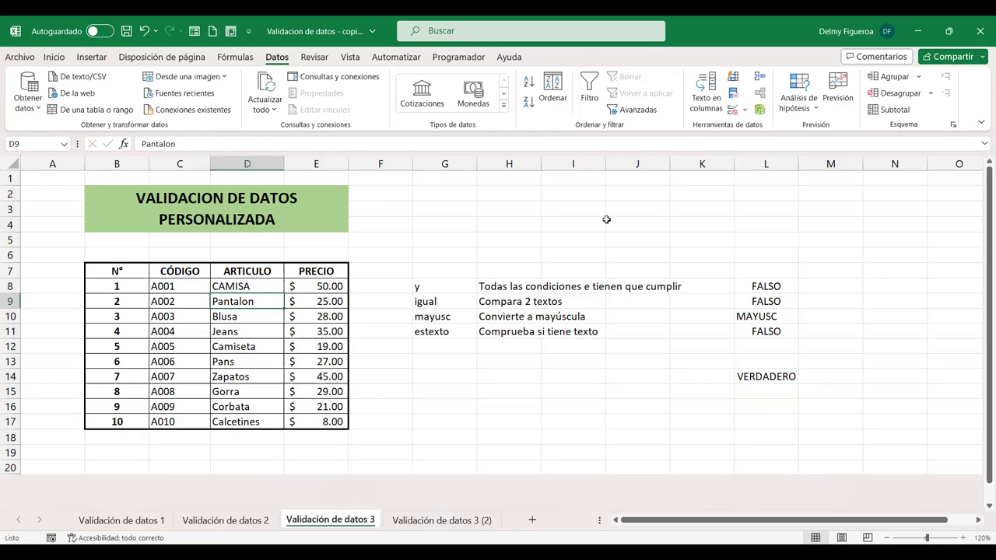
pyautogui.press('Up')
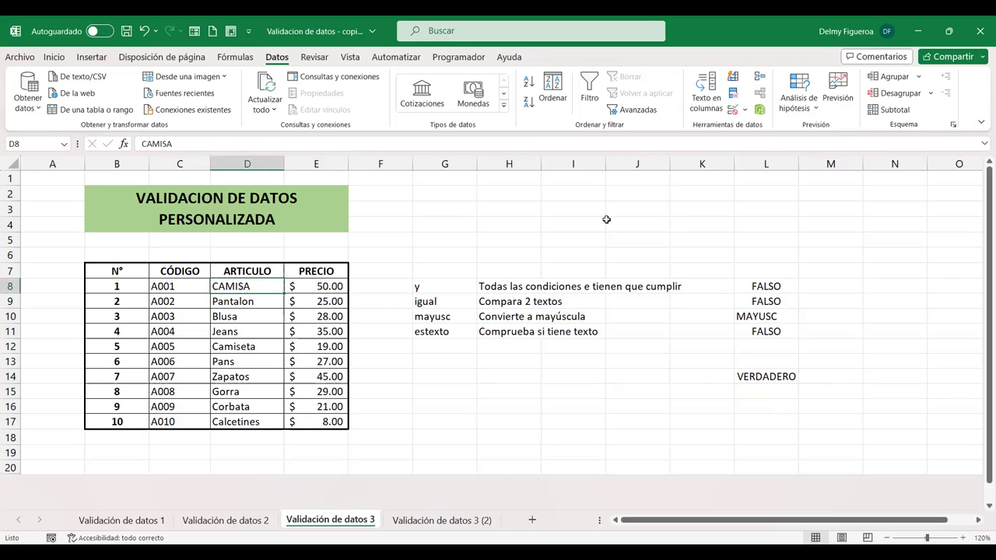
# Copy the full Y(IGUAL(MAYUSC(D8);D8);ESTEXTO(D8)) formula text from L14.
pyautogui.doubleClick(767, 376)
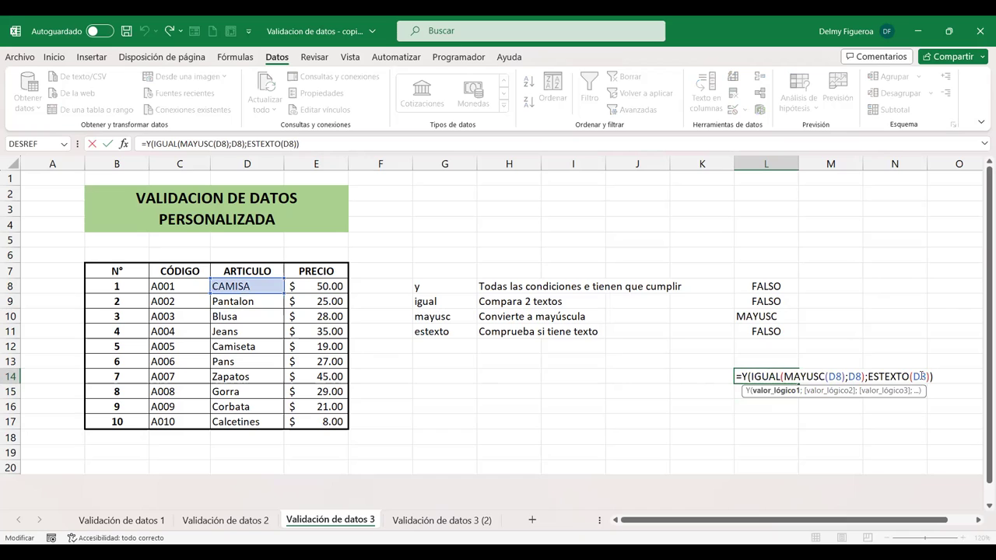
pyautogui.click(921, 375)
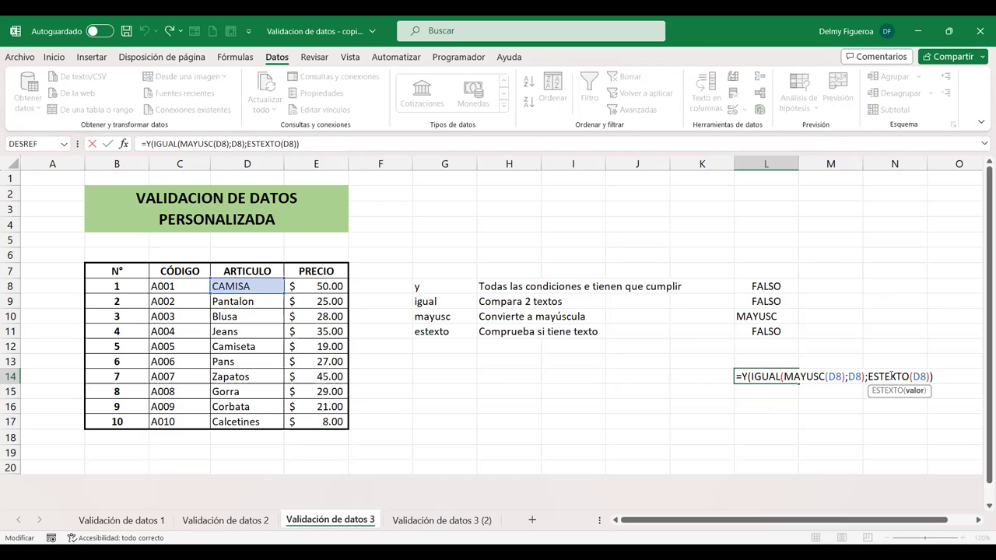
pyautogui.click(813, 376)
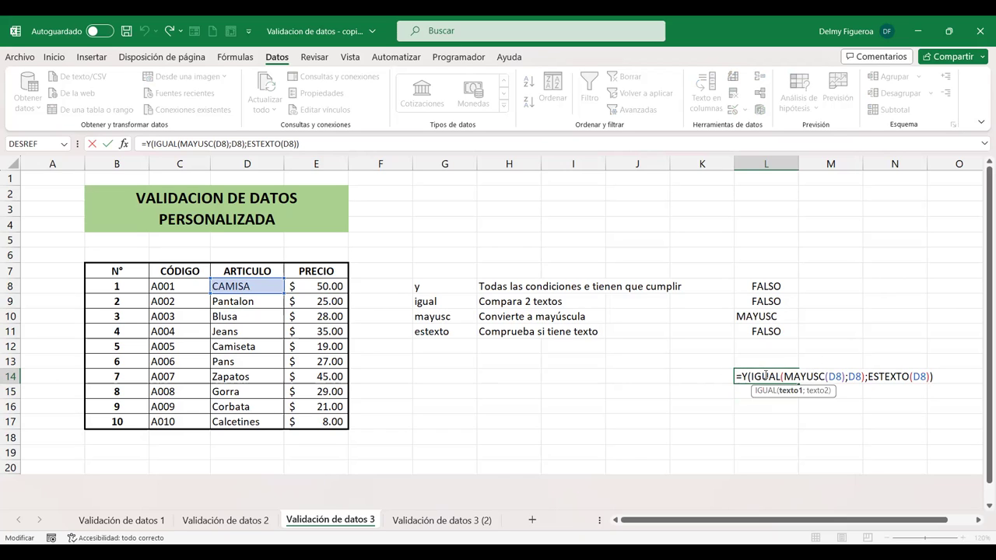
pyautogui.moveTo(741, 377); pyautogui.dragTo(943, 380)
pyautogui.hotkey('ctrl', 'c')
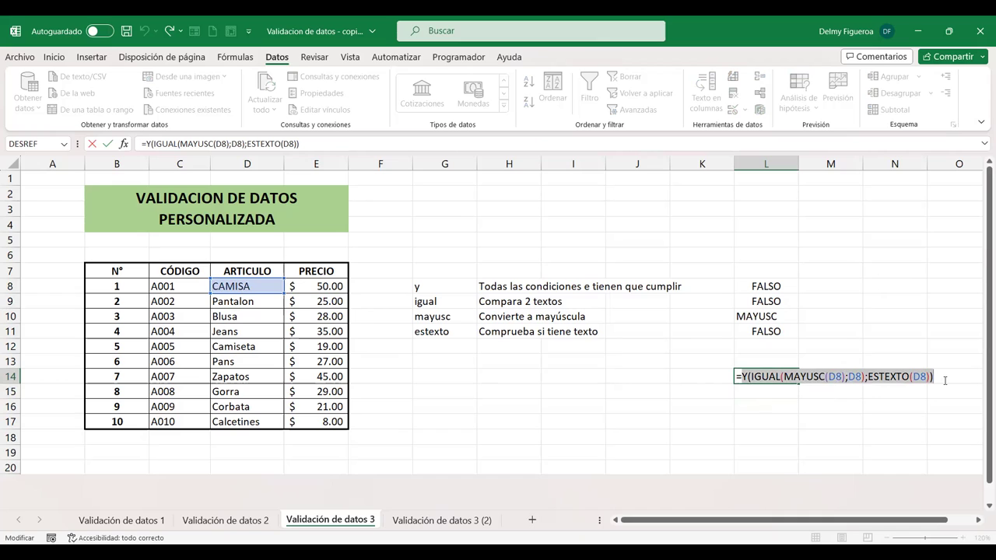
pyautogui.press('Return')
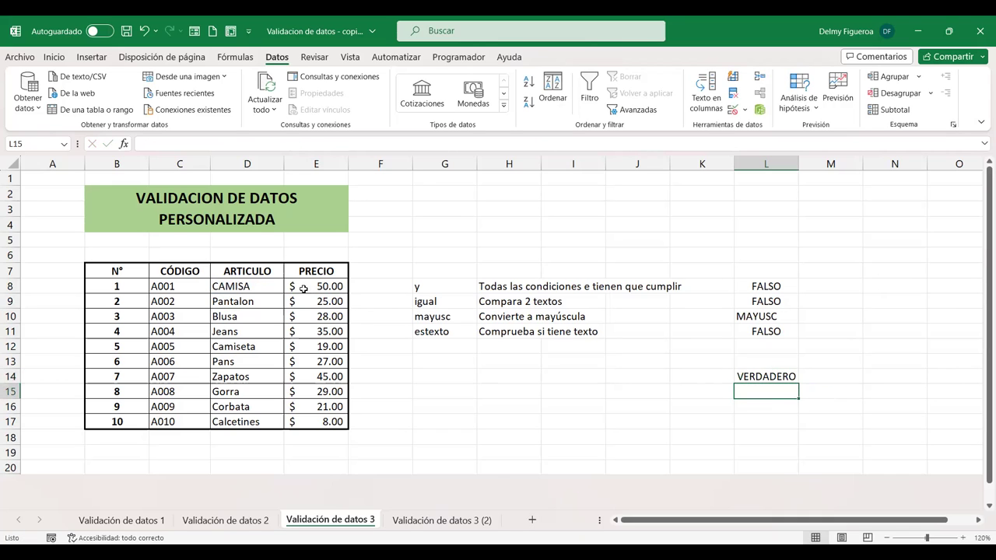
# Give D8:D17 a Custom validation rule using the pasted formula with a leading =.
pyautogui.moveTo(240, 290); pyautogui.dragTo(263, 417)
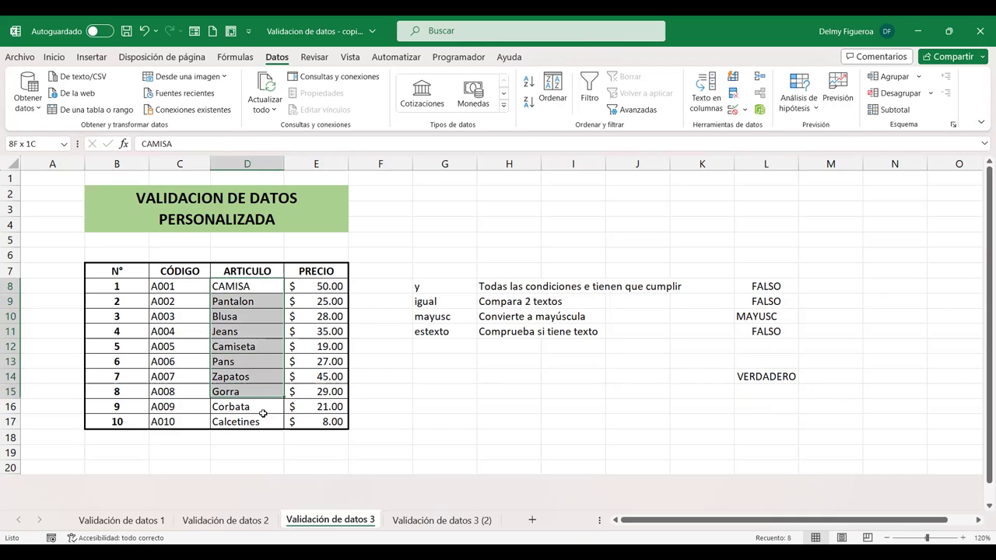
pyautogui.click(735, 114)
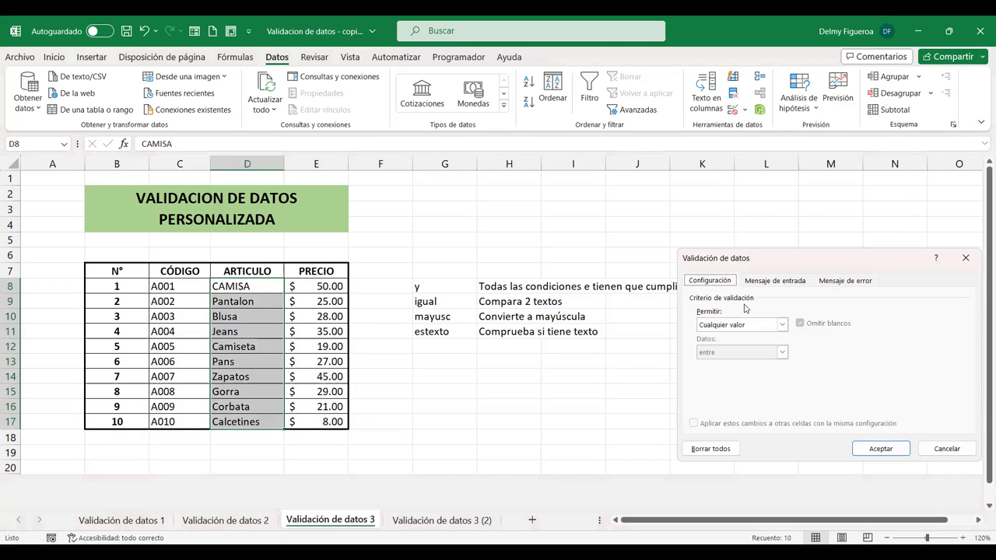
pyautogui.click(780, 326)
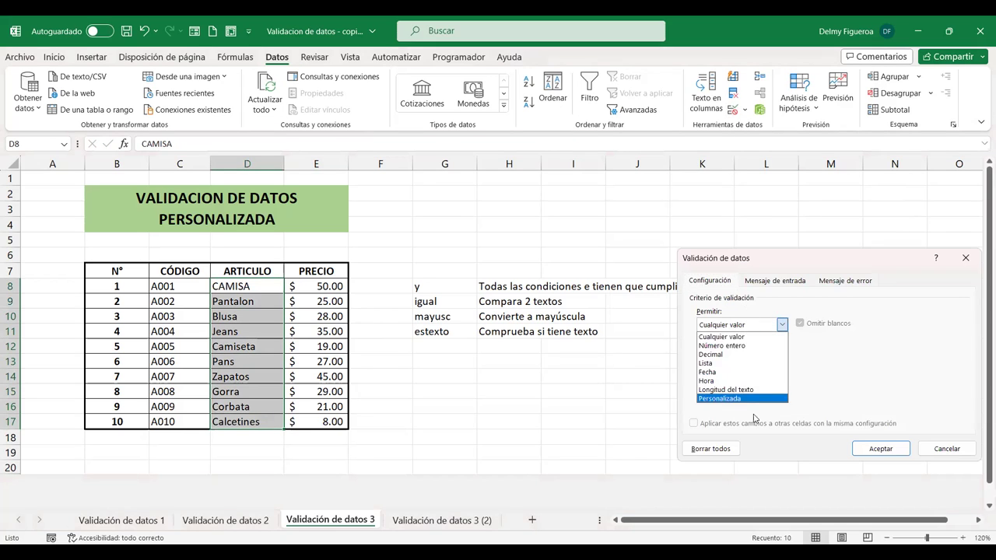
pyautogui.click(755, 399)
pyautogui.click(745, 379)
pyautogui.hotkey('ctrl', 'v')
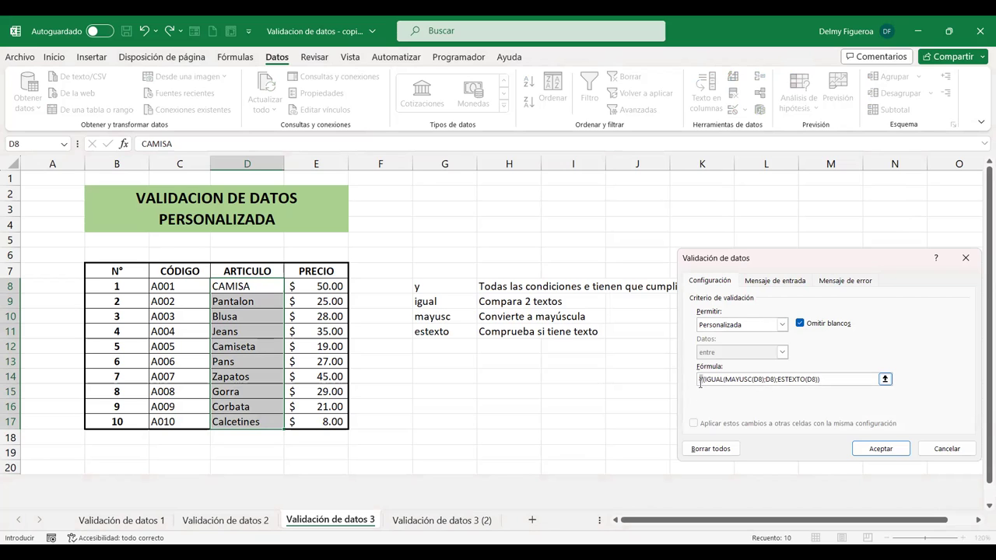
pyautogui.write('=')
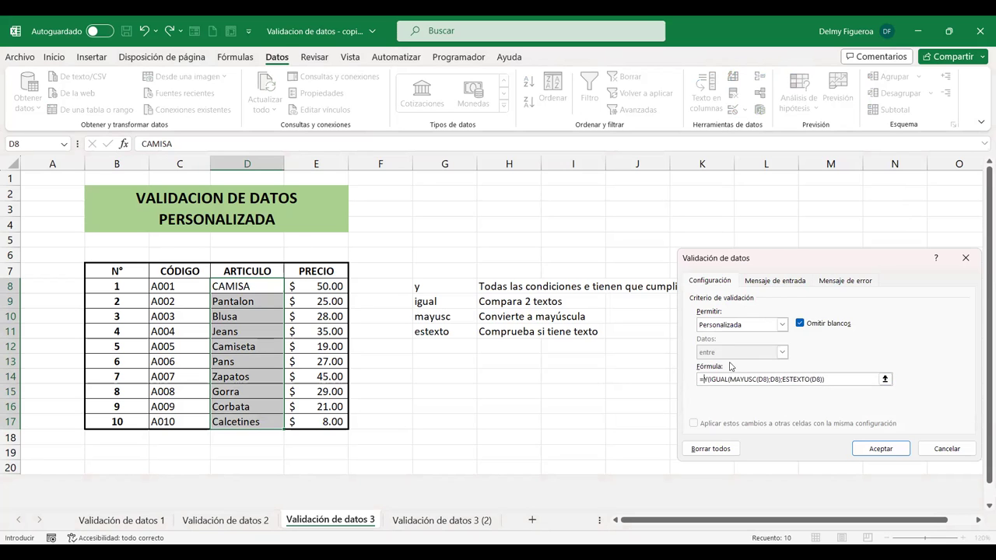
pyautogui.click(881, 449)
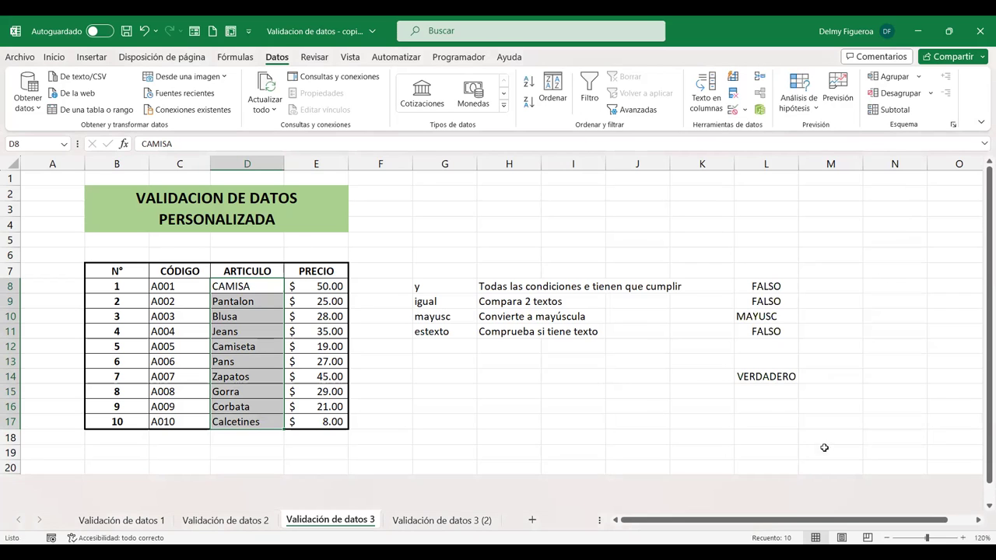
# Resubmit Pantalon in D9, retry after the rejection, and enter PANTALÓN.
pyautogui.click(261, 301)
pyautogui.press('F2')
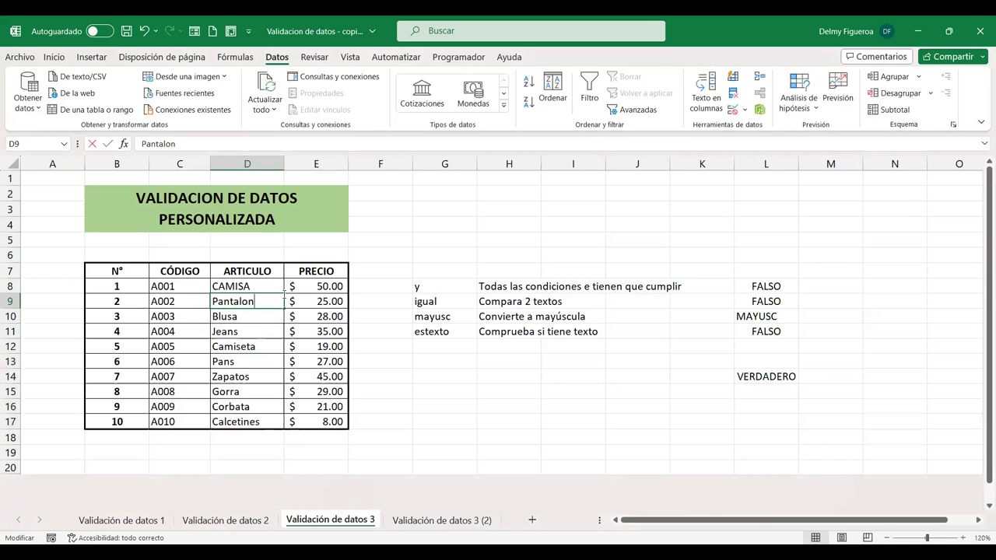
pyautogui.press('Return')
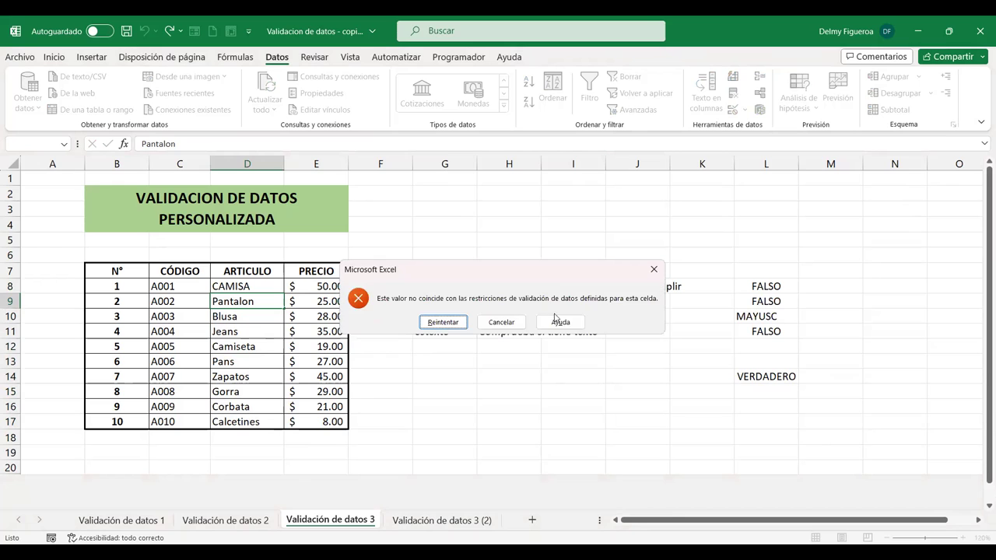
pyautogui.press('Return')
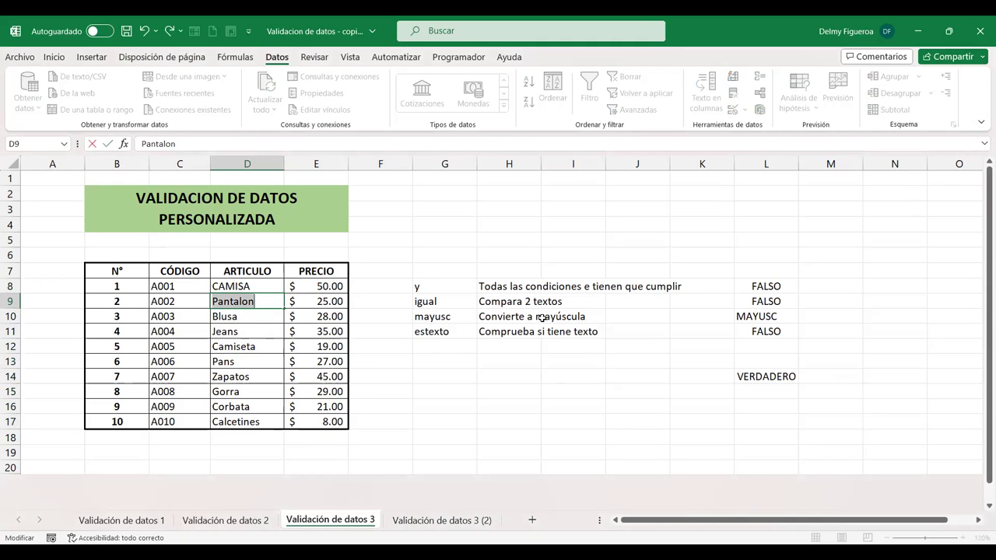
pyautogui.write('PANTALÓN')
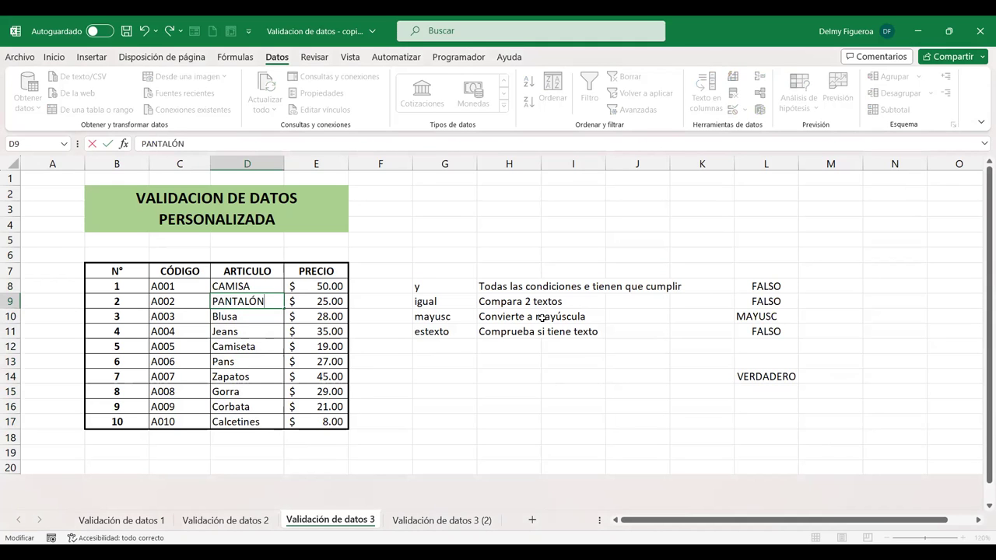
pyautogui.press('Return')
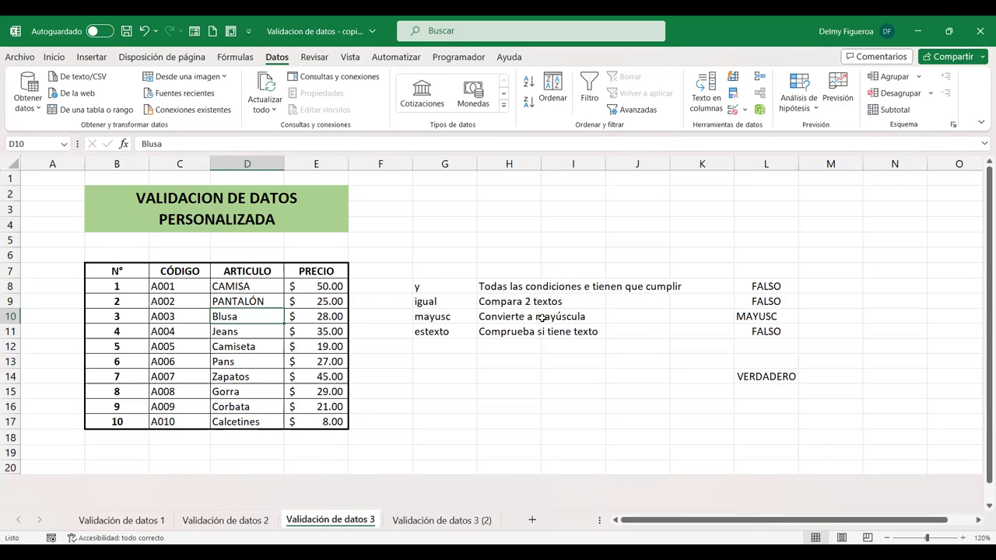
# Test lowercase Blusa in D10, cancel the rejection, and enter BLUSA instead.
pyautogui.write('Blusa')
pyautogui.click(542, 318)
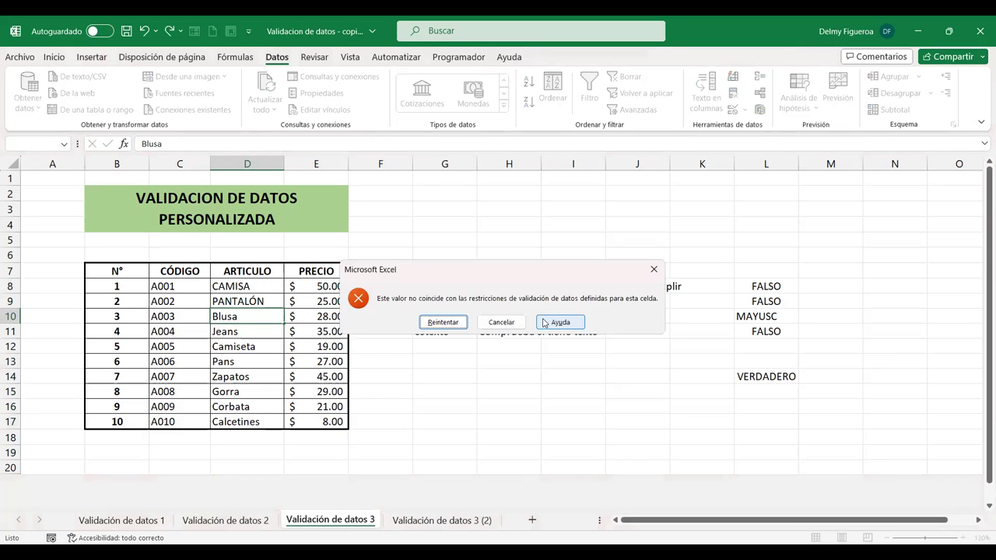
pyautogui.press('Escape')
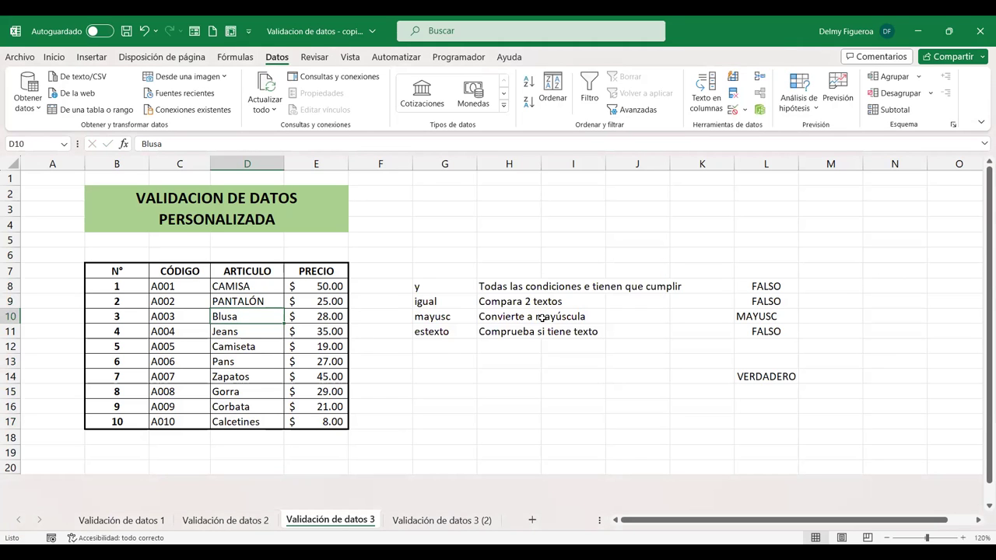
pyautogui.write('BLUSA')
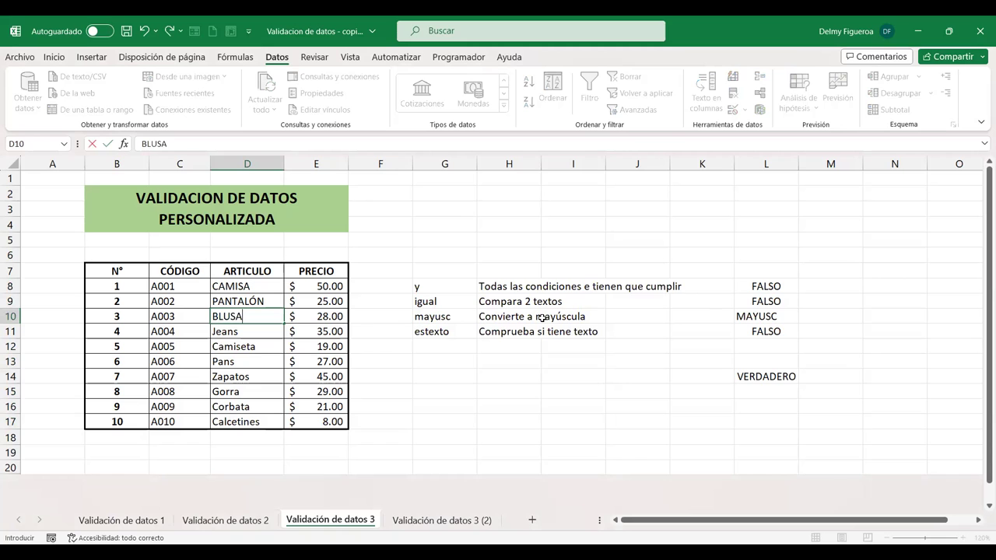
pyautogui.hotkey('ctrl', 'Return')
# Confirm the number 1 is rejected in D11, leaving Jeans in place.
pyautogui.press('Down')
pyautogui.write('1')
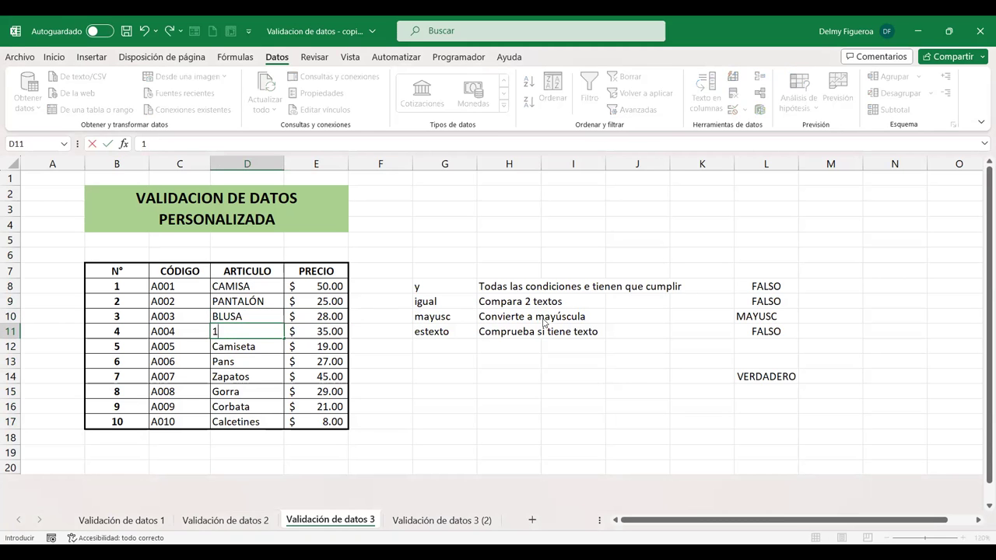
pyautogui.press('Return')
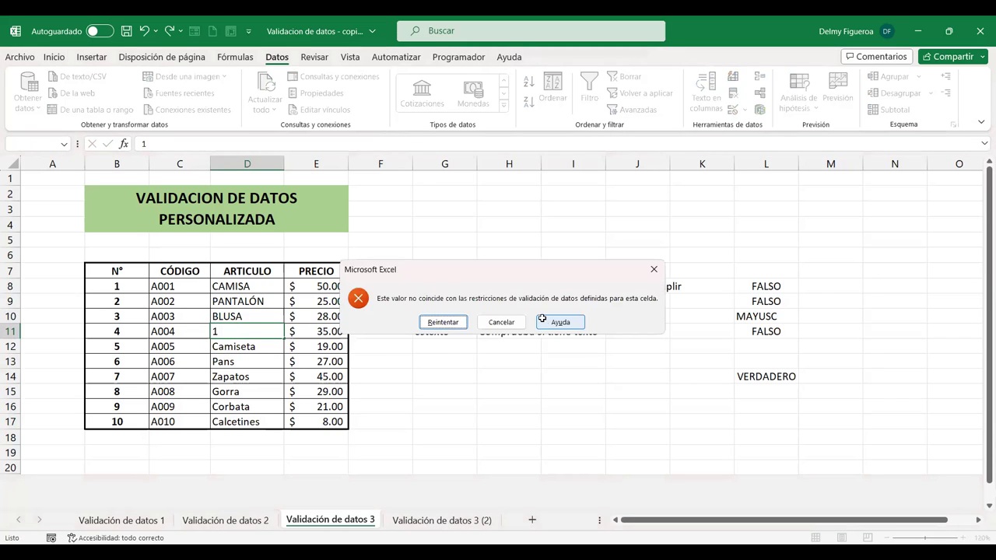
pyautogui.press('Escape')
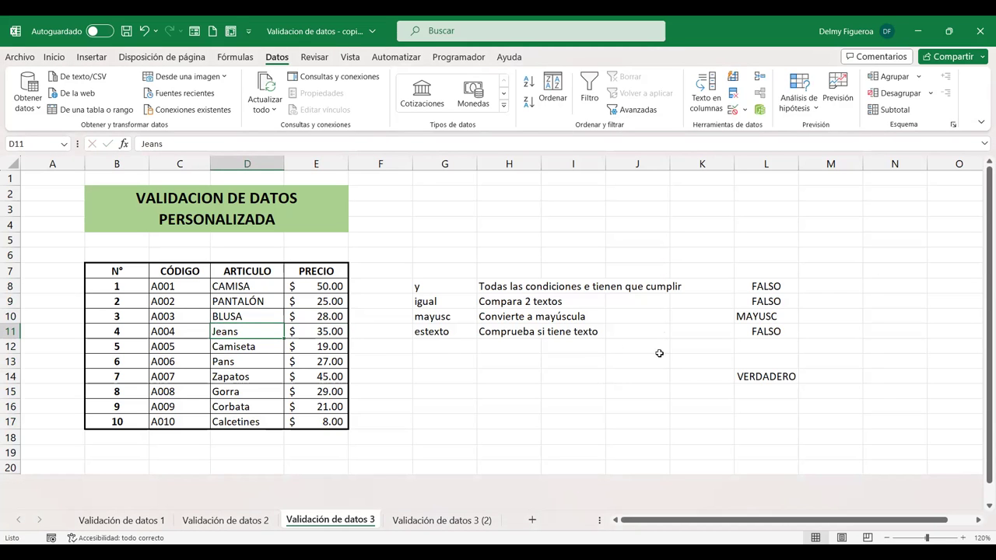
pyautogui.doubleClick(777, 376)
pyautogui.doubleClick(778, 376)
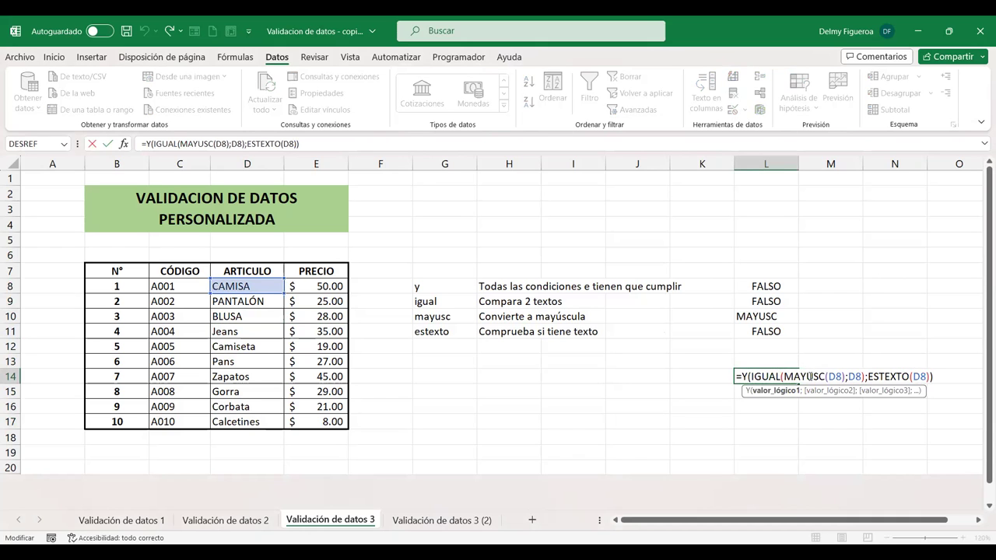
pyautogui.press('Return')
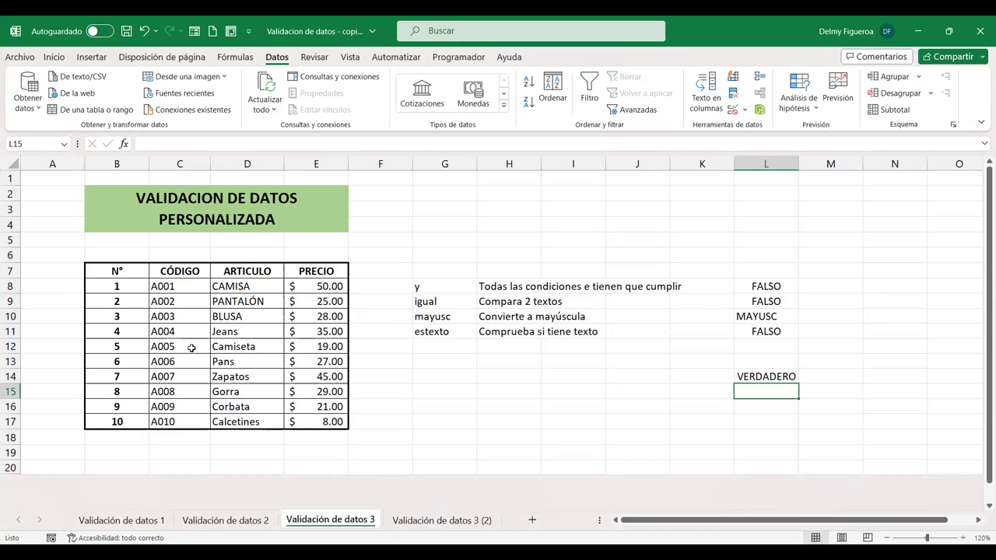
pyautogui.moveTo(249, 286); pyautogui.dragTo(247, 426)
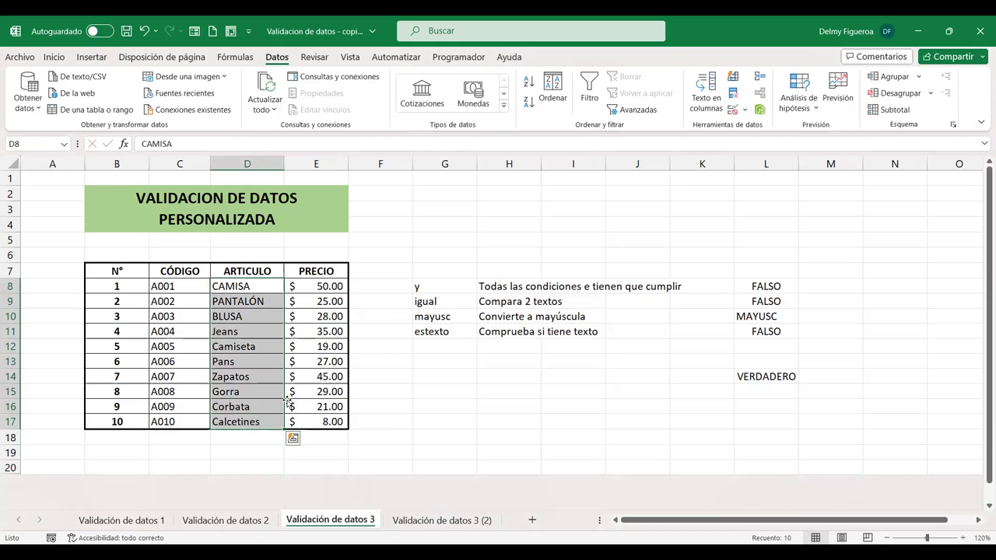
pyautogui.click(261, 285)
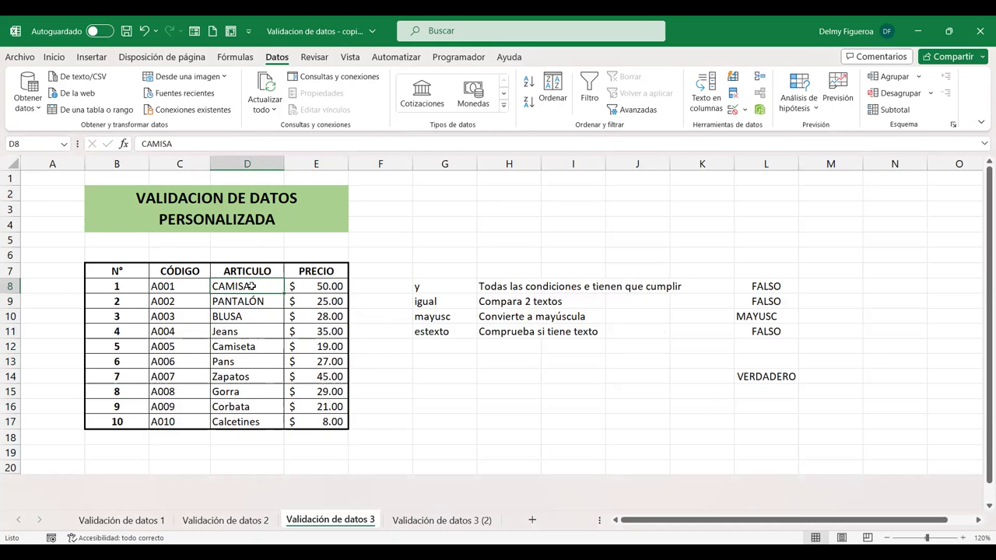
pyautogui.moveTo(251, 287); pyautogui.dragTo(256, 423)
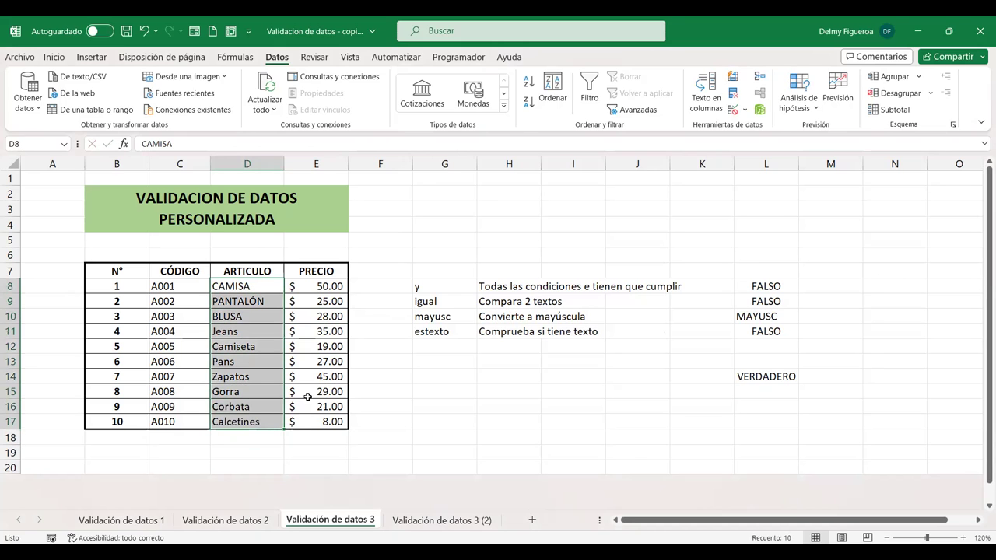
# Set the D8:D17 input message title SOLO MAYÚSCULAS and text 'Ingreso solo texto en mayúsculas'.
pyautogui.click(733, 110)
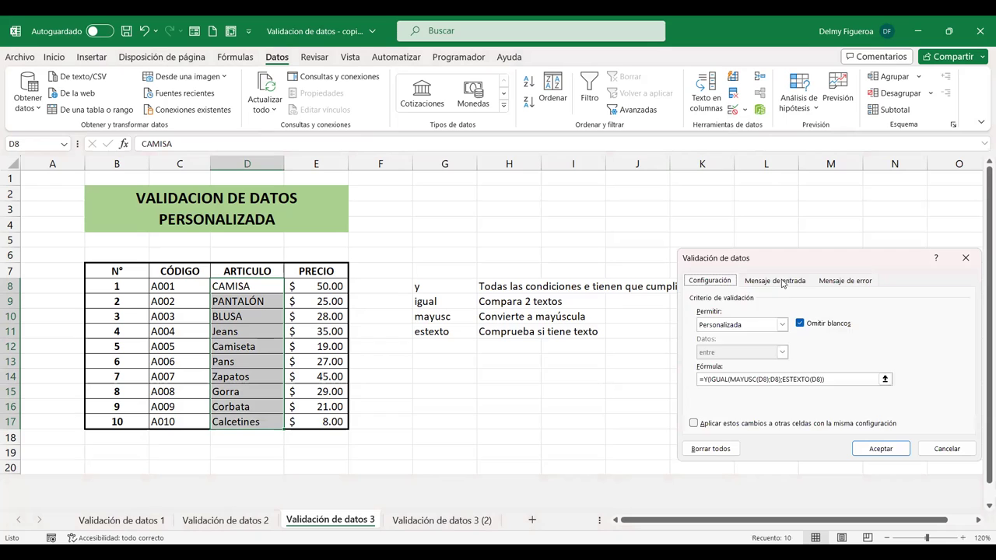
pyautogui.click(782, 282)
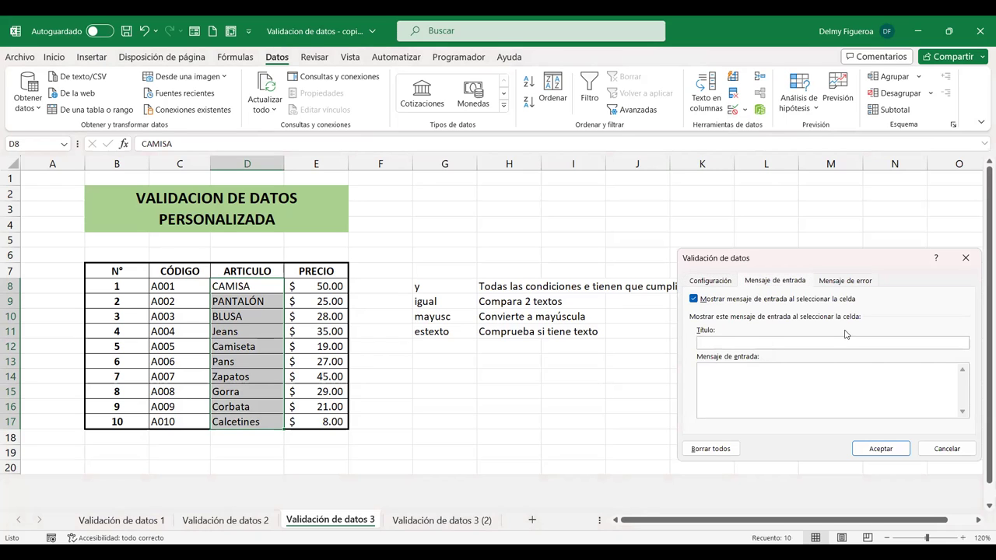
pyautogui.write('SOLO MAY')
pyautogui.write('ÚSCULAS')
pyautogui.click(803, 384)
pyautogui.write('Ingreso solo texto en maypúsculas.')
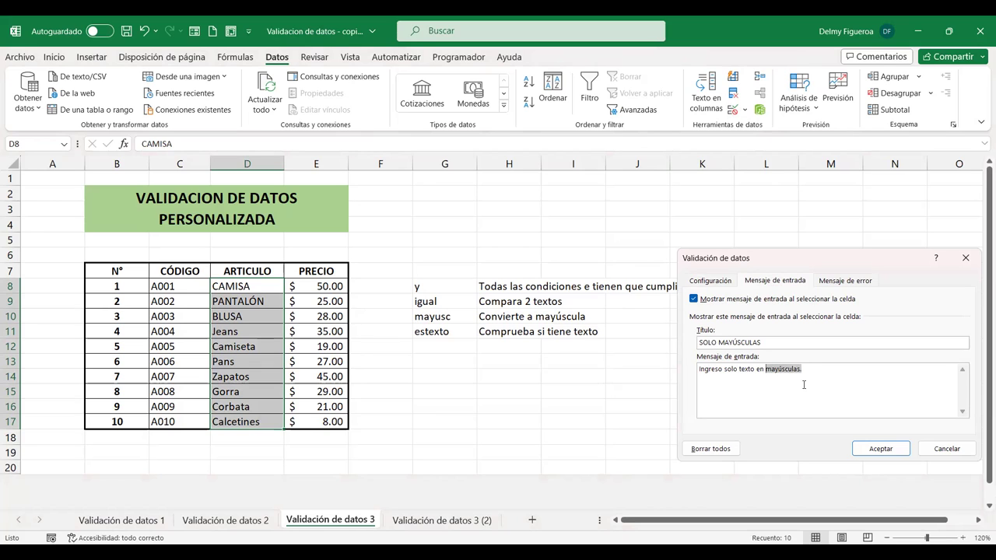
pyautogui.hotkey('ctrl', 'a')
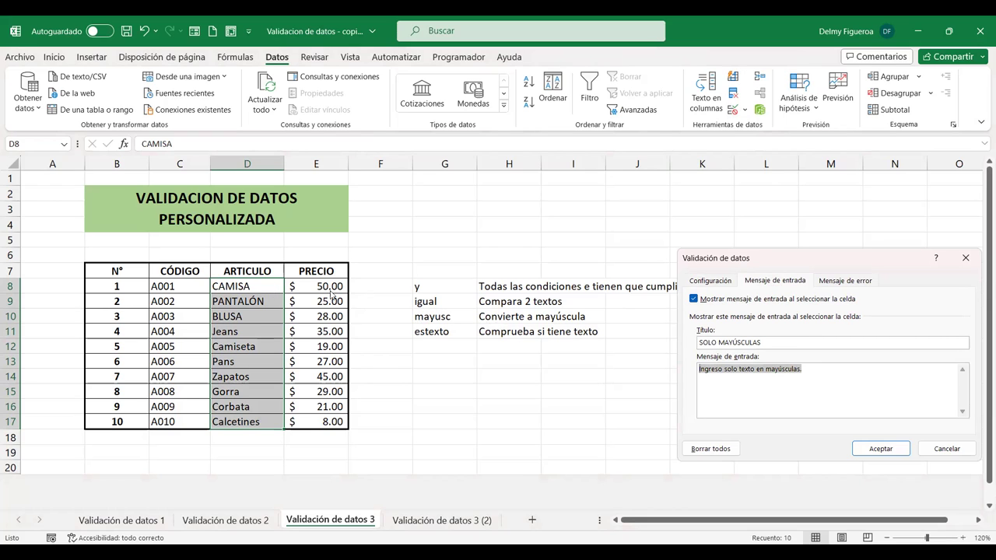
pyautogui.click(869, 281)
# Enter the SOLO MAYÚSCULAS error title and message, choose style Información, and apply the validation.
pyautogui.click(865, 374)
pyautogui.write('Ingreso solo texto en mayúsculas.')
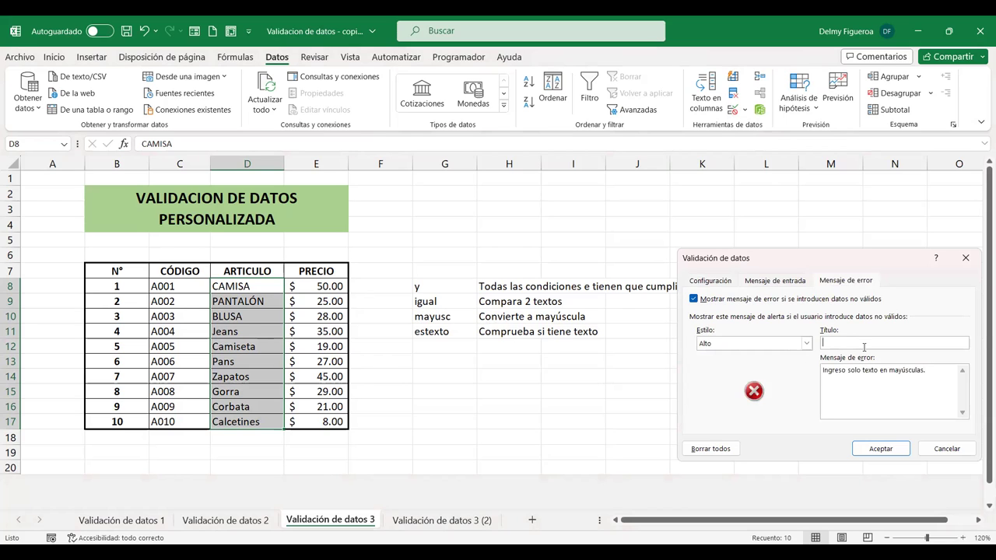
pyautogui.write('SOLO MAYÚSCULAS')
pyautogui.click(807, 344)
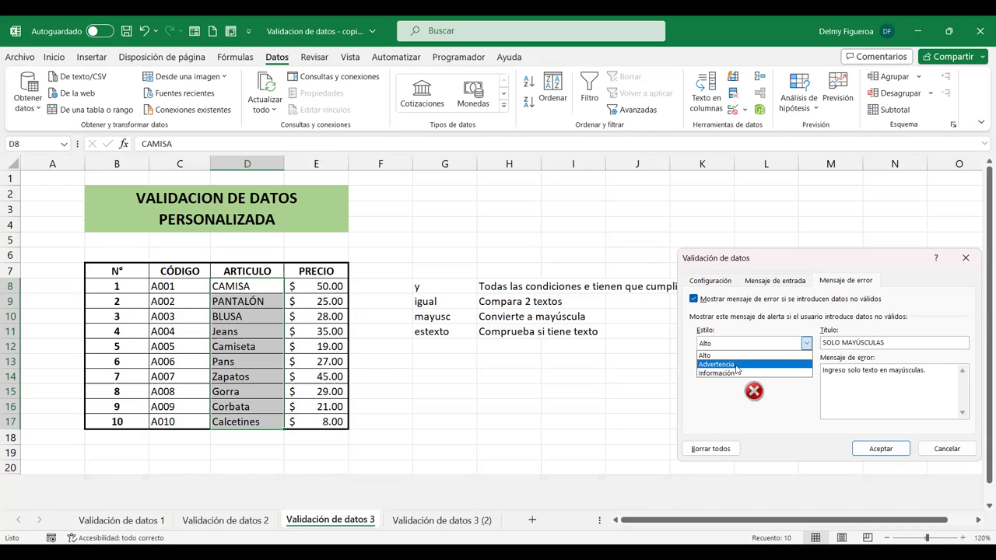
pyautogui.click(736, 365)
pyautogui.click(732, 344)
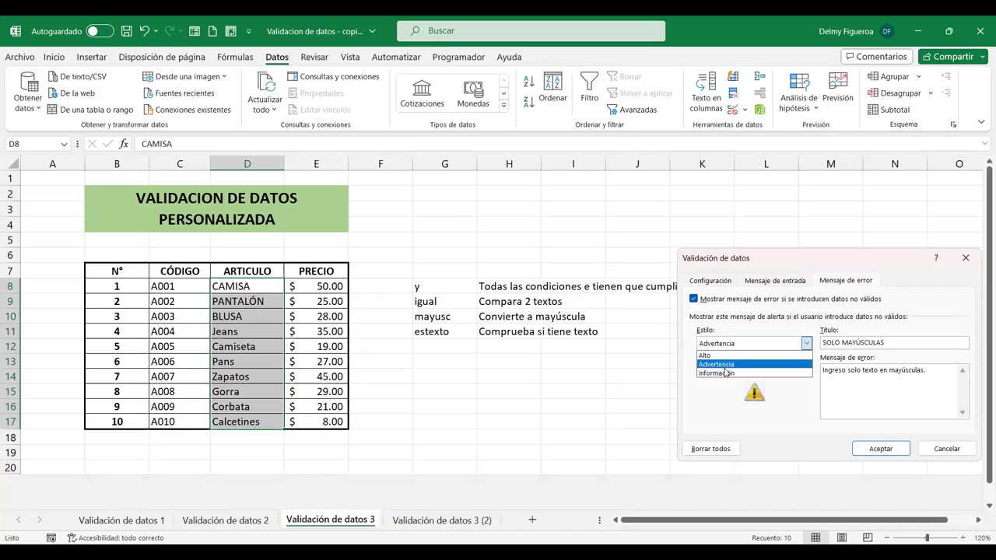
pyautogui.click(724, 374)
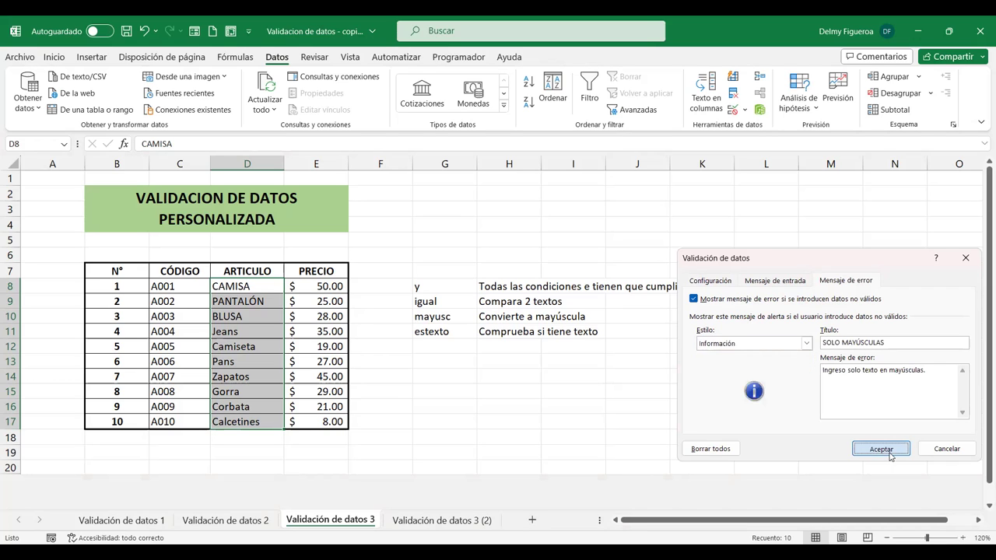
pyautogui.click(880, 448)
pyautogui.click(231, 348)
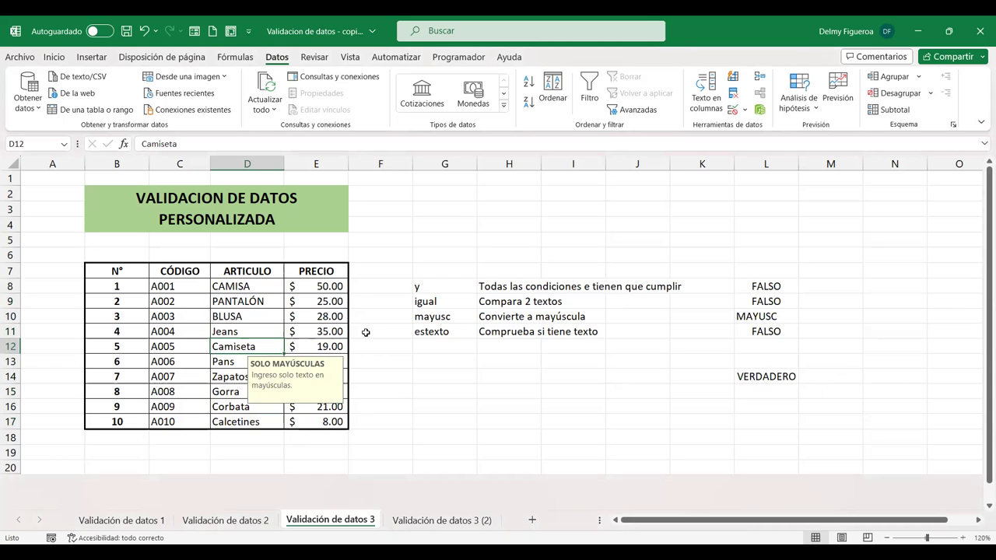
# Enter lowercase Camiseta in D12 and accept it through the SOLO MAYÚSCULAS information alert.
pyautogui.write('Camiseta')
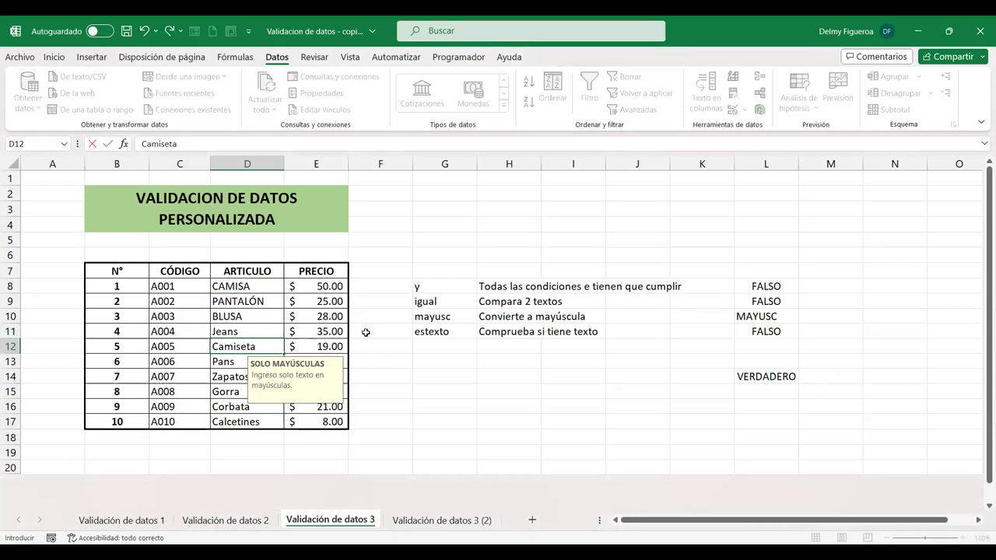
pyautogui.press('Return')
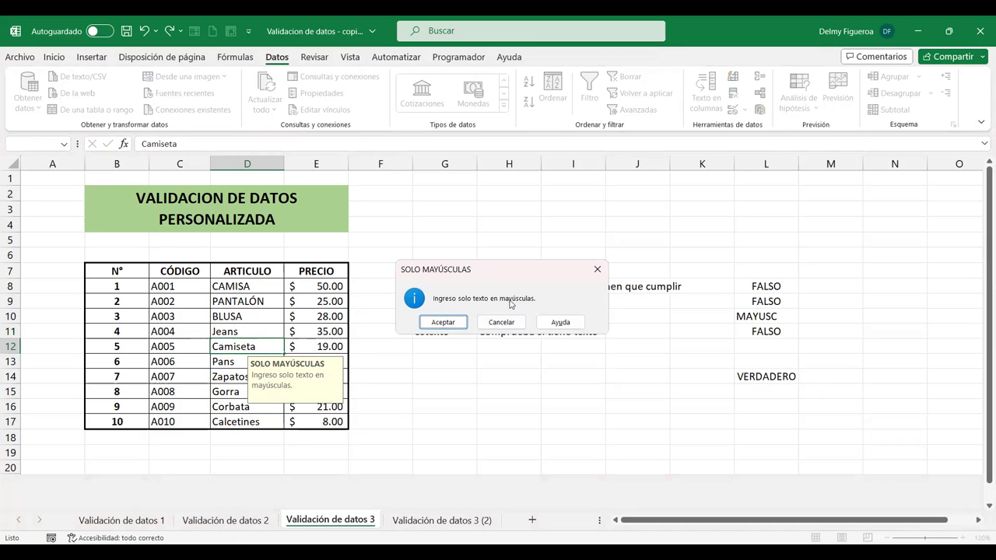
pyautogui.click(444, 325)
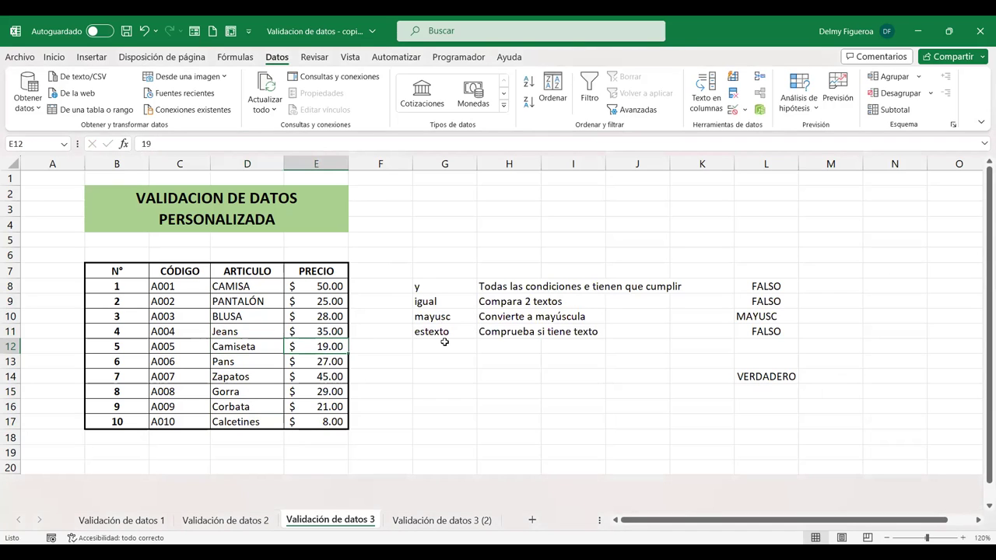
pyautogui.click(252, 351)
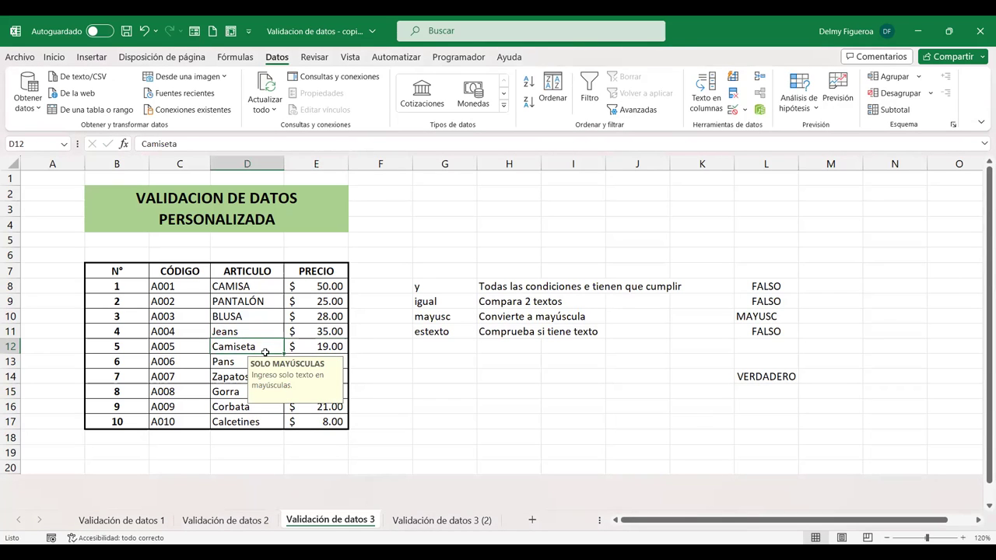
pyautogui.click(745, 112)
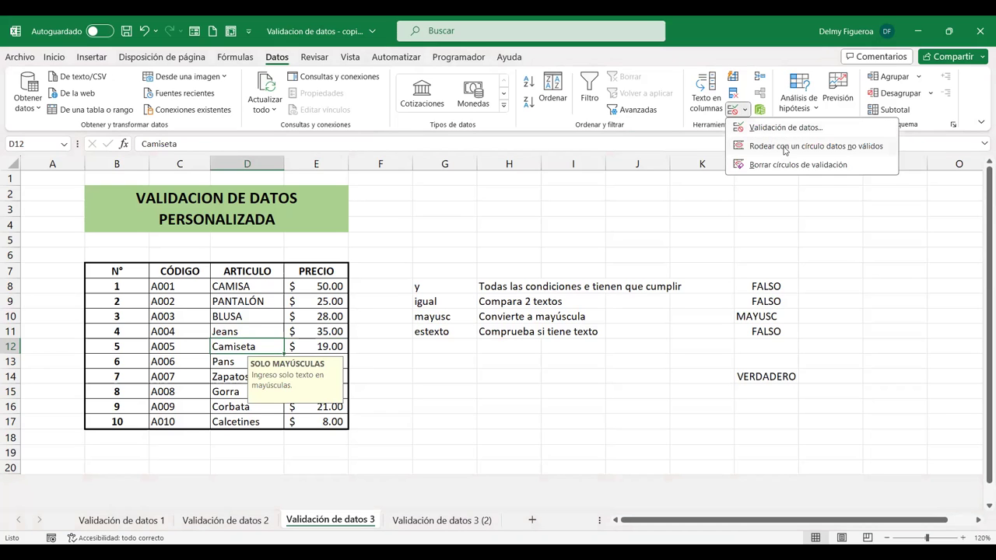
pyautogui.click(576, 211)
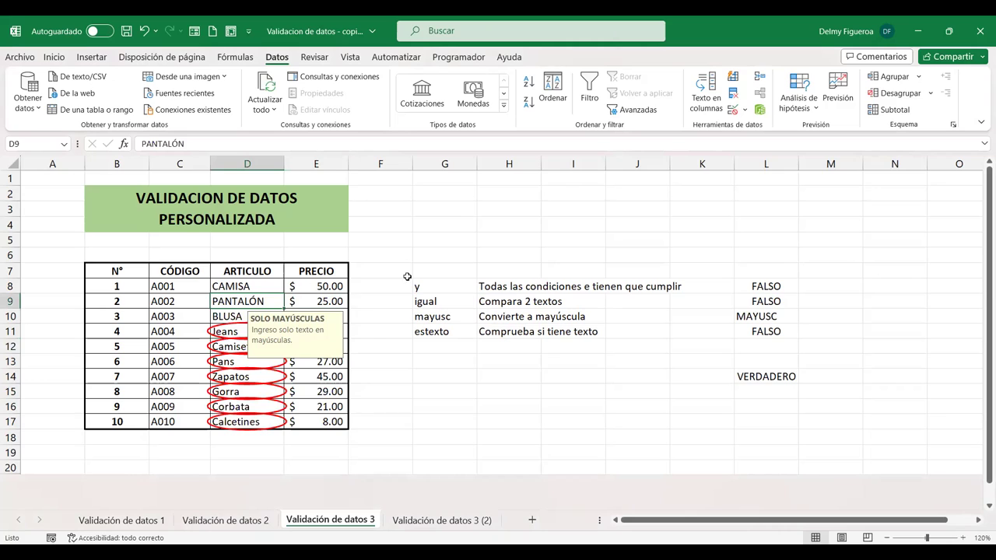
pyautogui.click(543, 245)
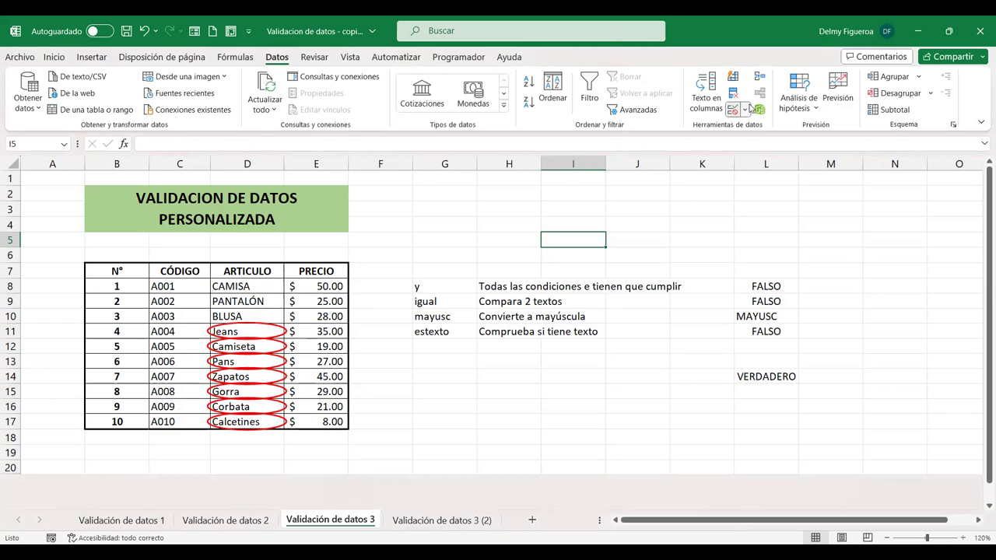
pyautogui.click(746, 109)
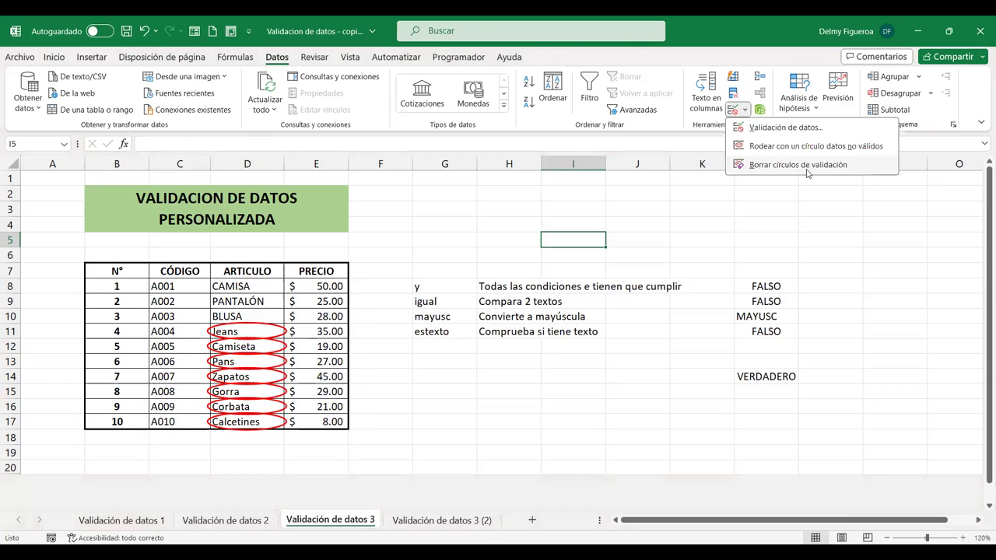
pyautogui.click(801, 165)
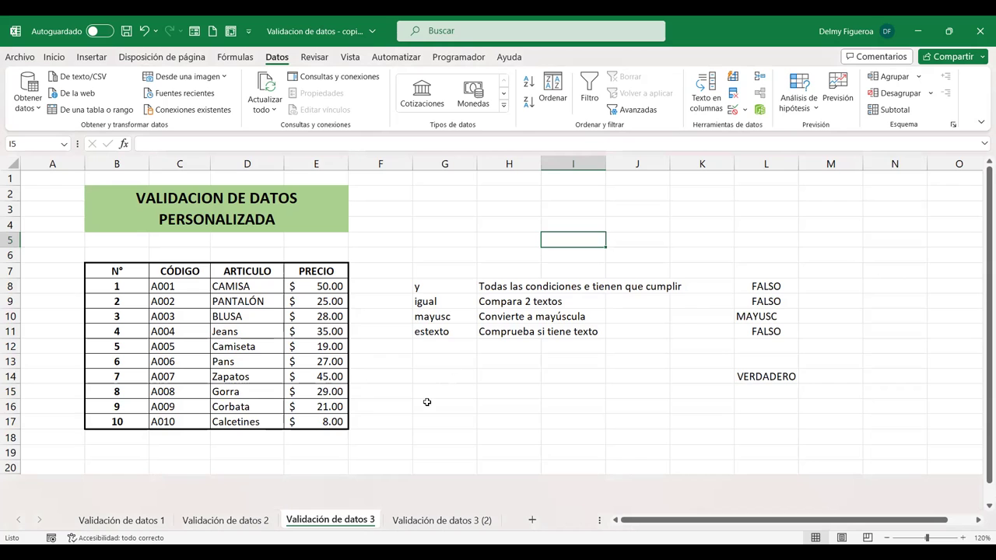
# Look at the Validación de datos 3 (2) sheet, then return to Validación de datos 3.
pyautogui.scroll(-2, 426, 402)
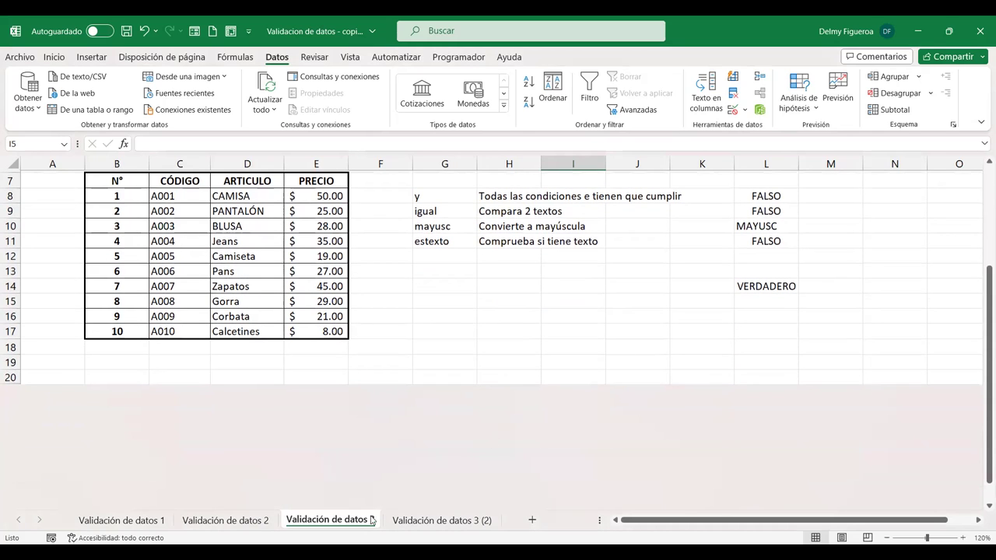
pyautogui.click(394, 521)
pyautogui.click(330, 520)
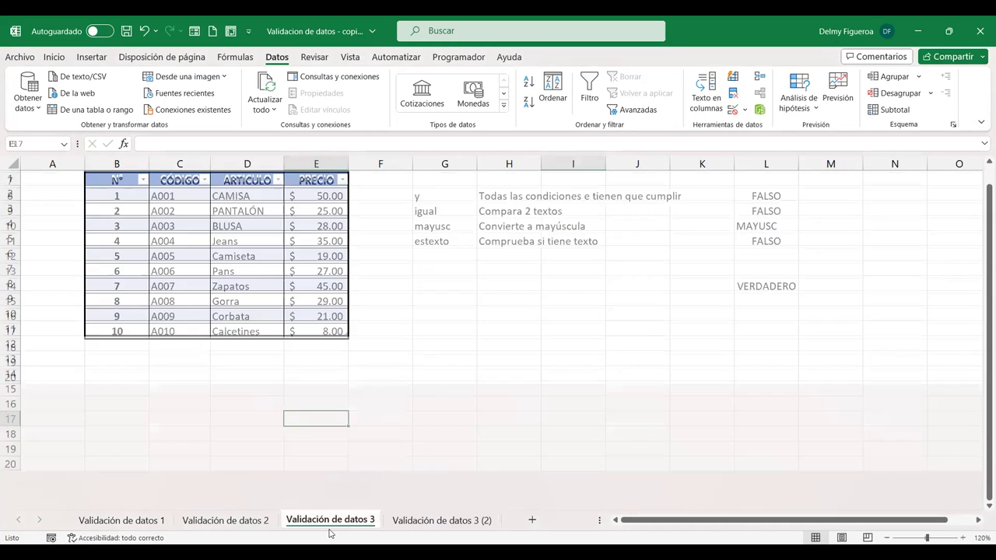
pyautogui.scroll(2, 375, 422)
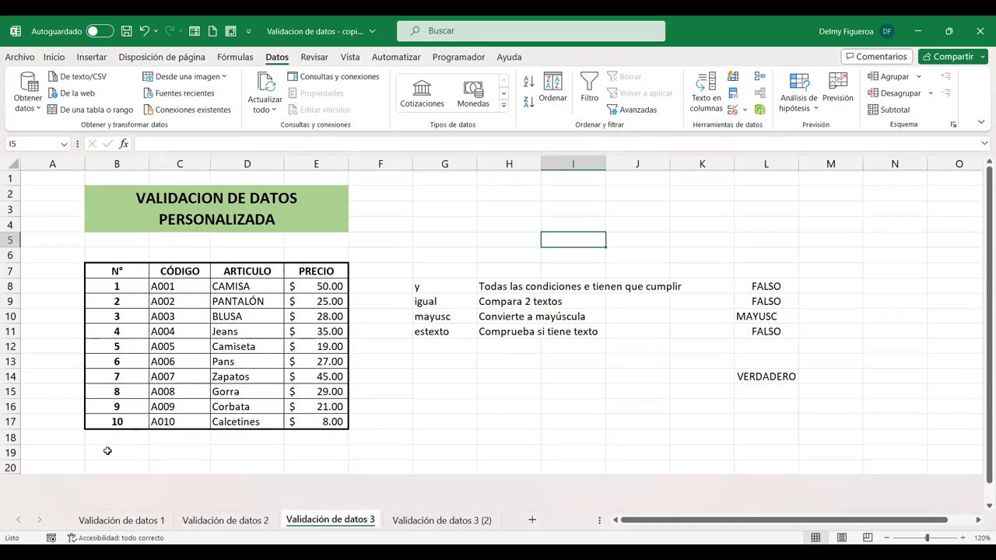
# Unhide the rows hidden below row 19 and select cell B20.
pyautogui.click(11, 452)
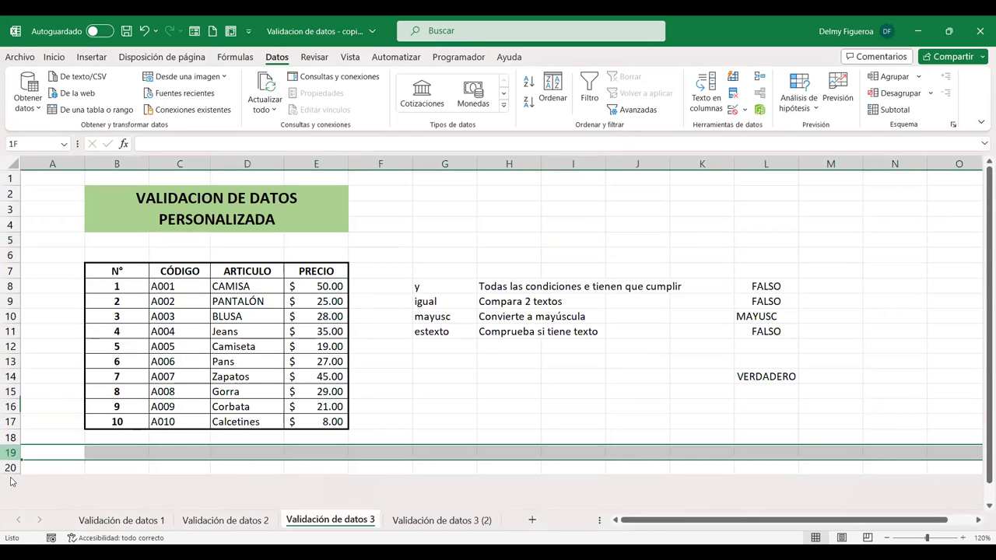
pyautogui.rightClick(14, 462)
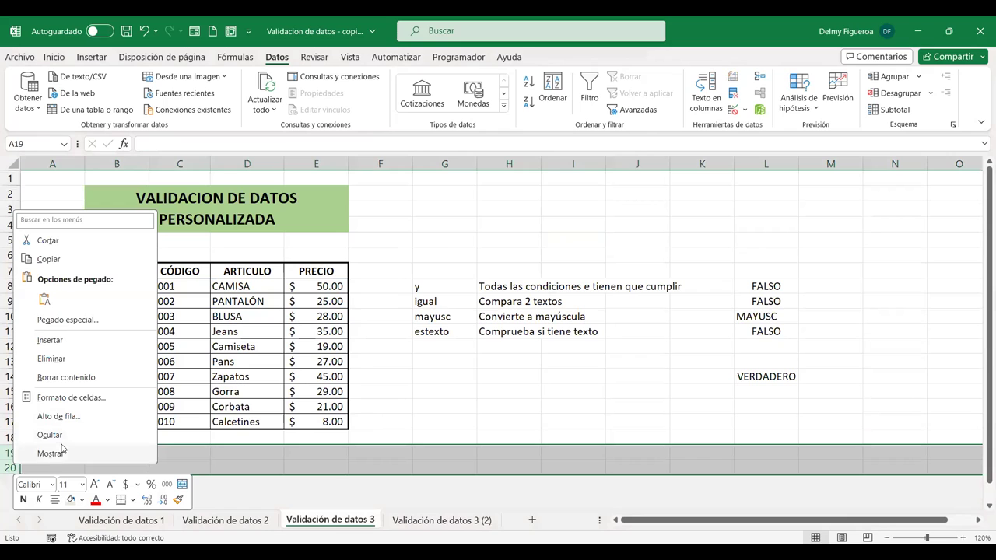
pyautogui.click(62, 454)
pyautogui.click(265, 362)
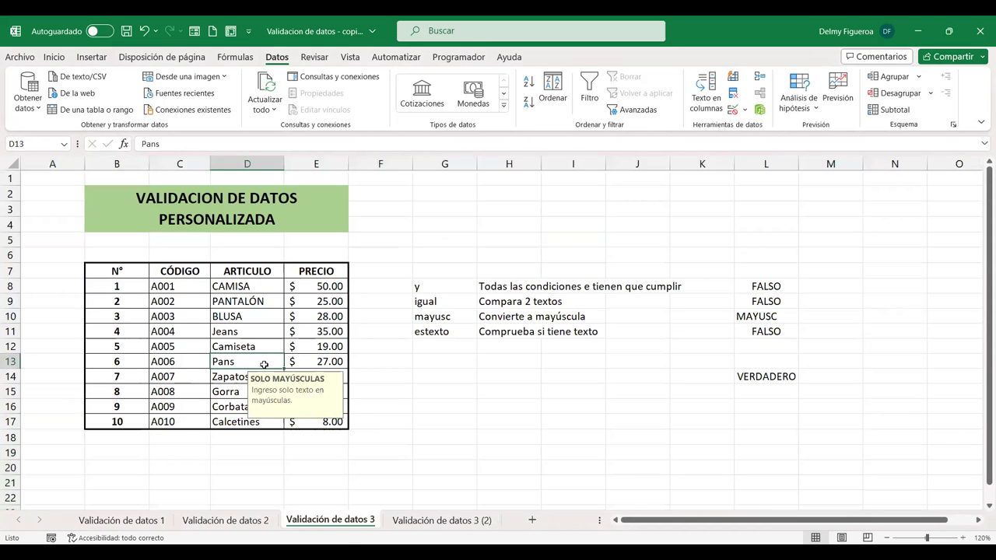
pyautogui.scroll(-1, 125, 366)
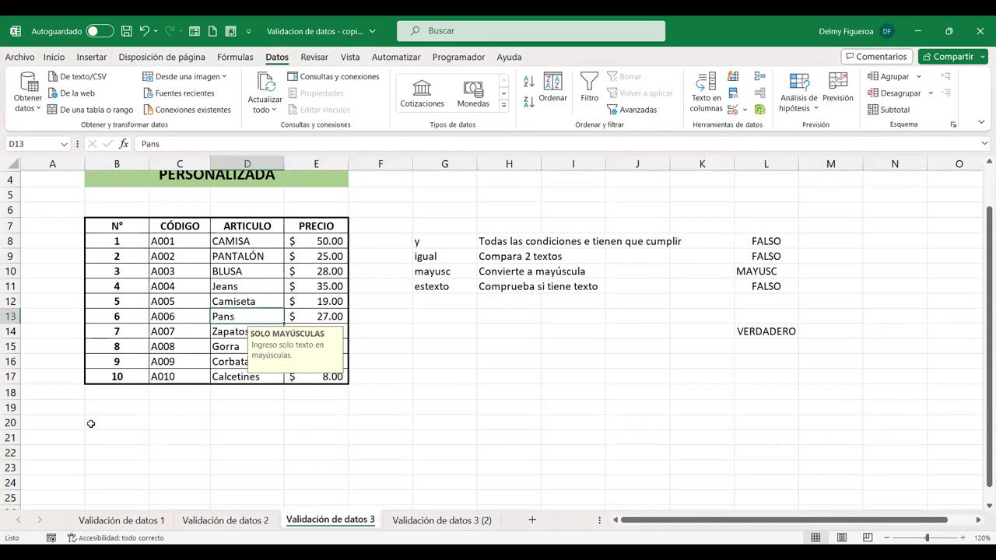
pyautogui.click(115, 420)
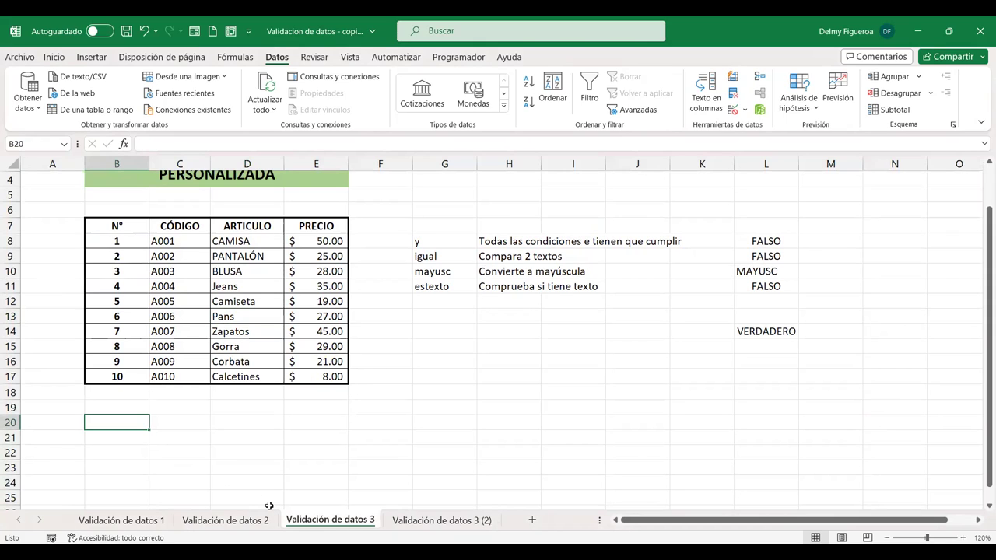
pyautogui.click(372, 523)
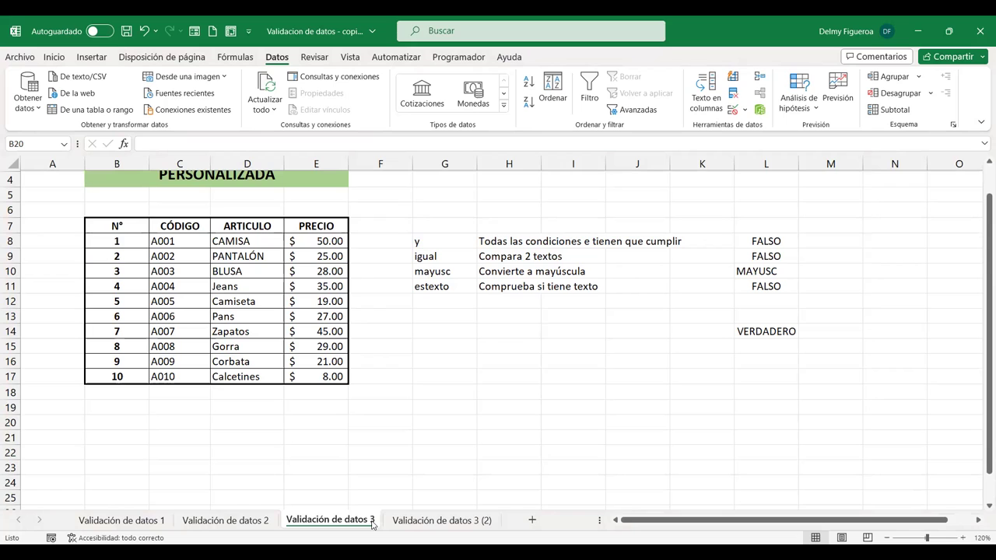
pyautogui.press('Escape')
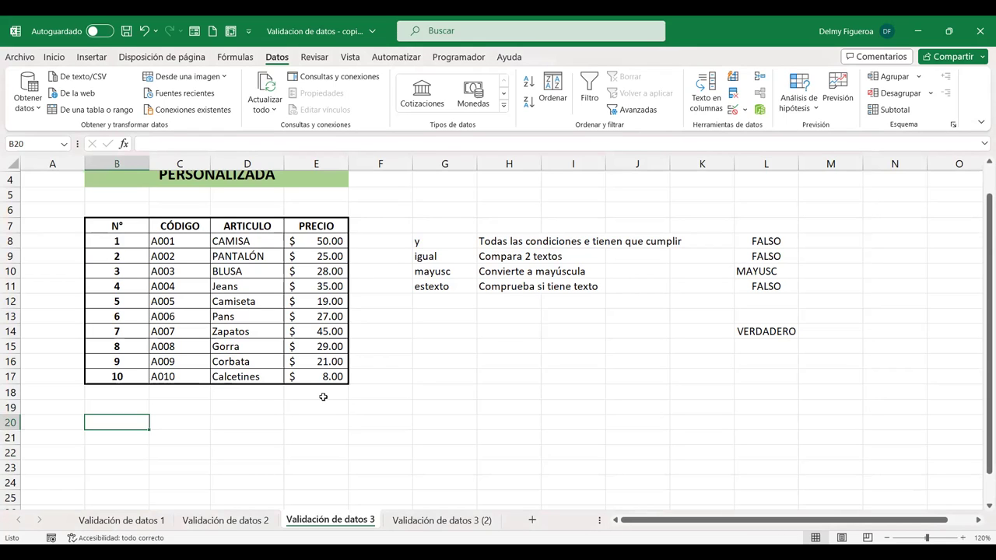
pyautogui.write('A001')
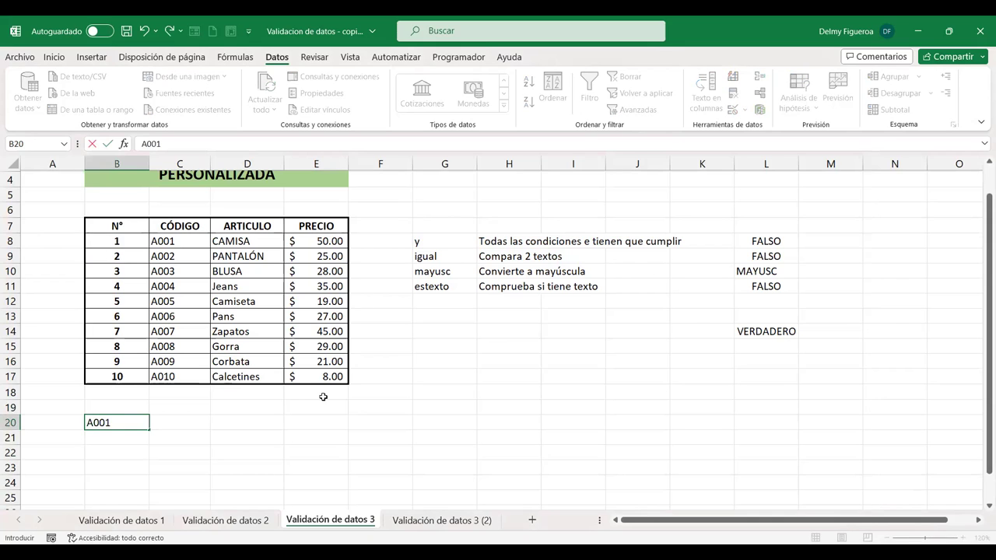
pyautogui.press('Tab')
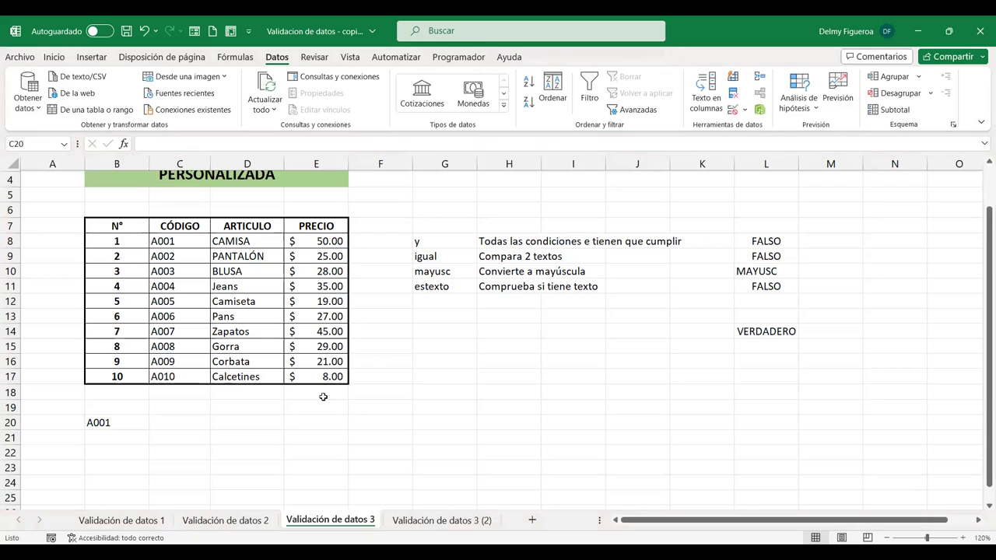
pyautogui.press('Left')
pyautogui.click(198, 420)
# Start a comparison formula in D20 checking whether C20 is less than or equal to a value.
pyautogui.press('Right')
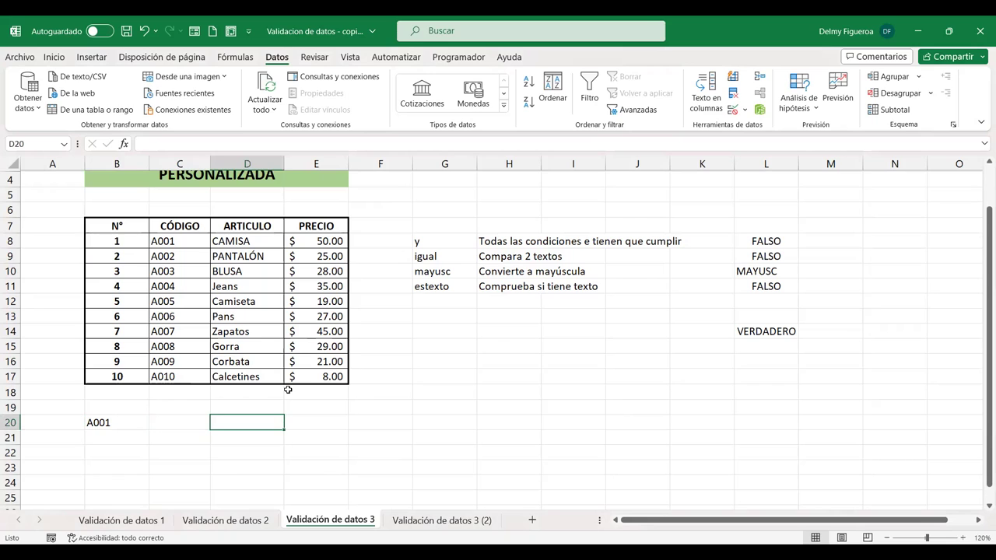
pyautogui.write('+')
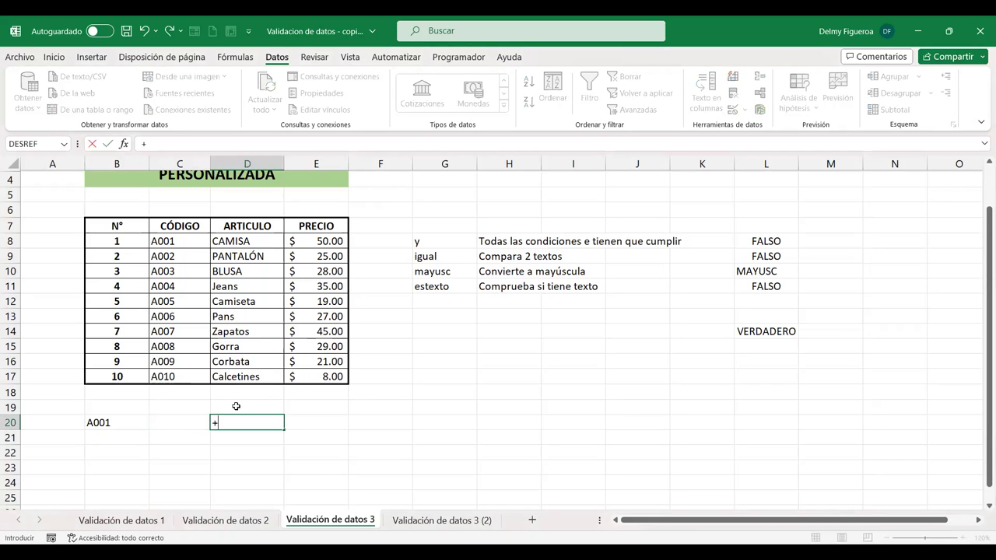
pyautogui.press('Escape')
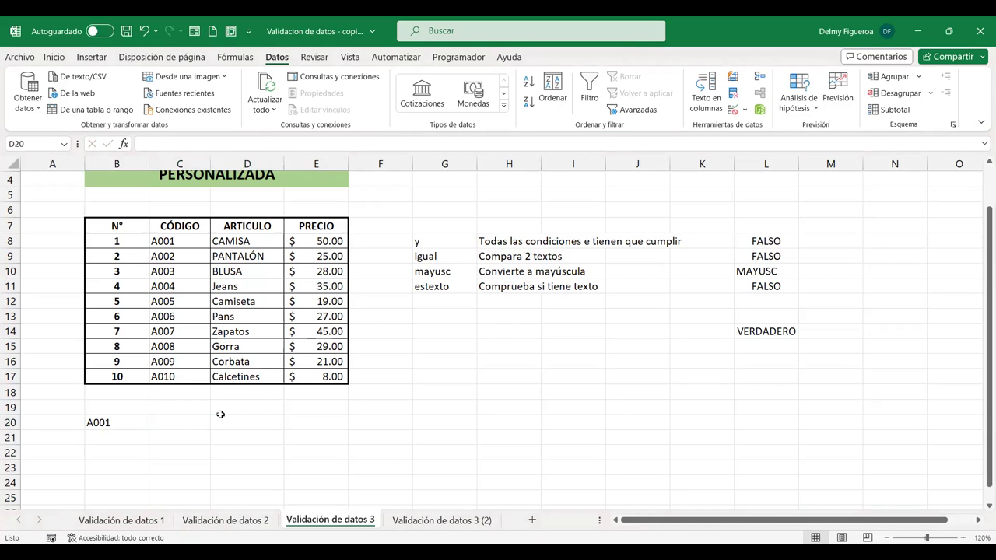
pyautogui.write('+')
pyautogui.press('Left')
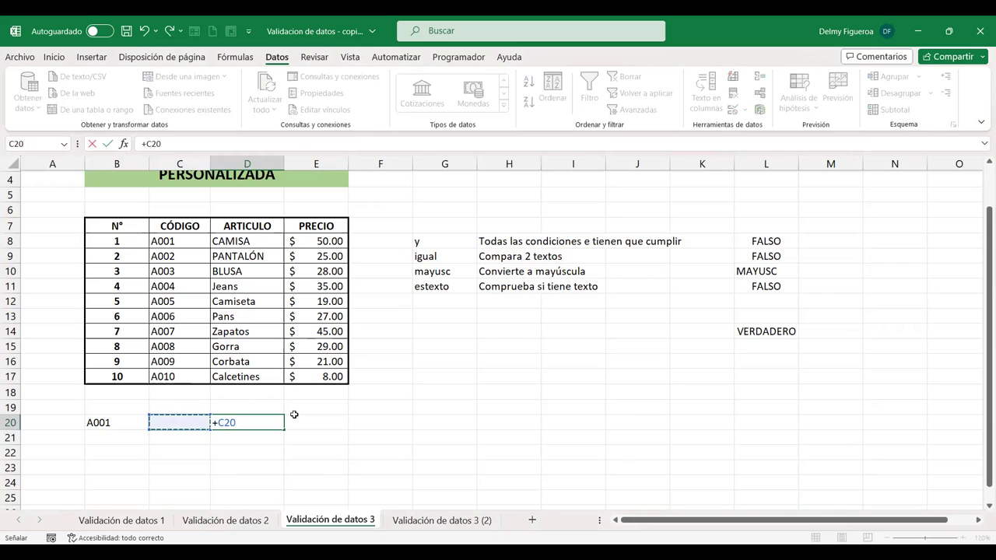
pyautogui.write('<=')
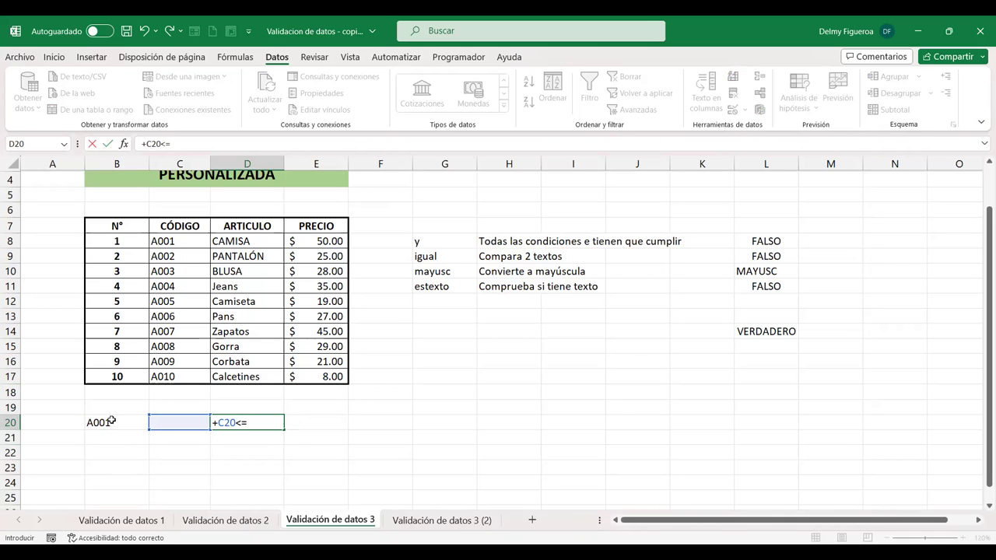
# Complete D20 as =+C20<=BUSCARV(B20;C8:E17;3), accepting Excel's suggested correction.
pyautogui.write('bus')
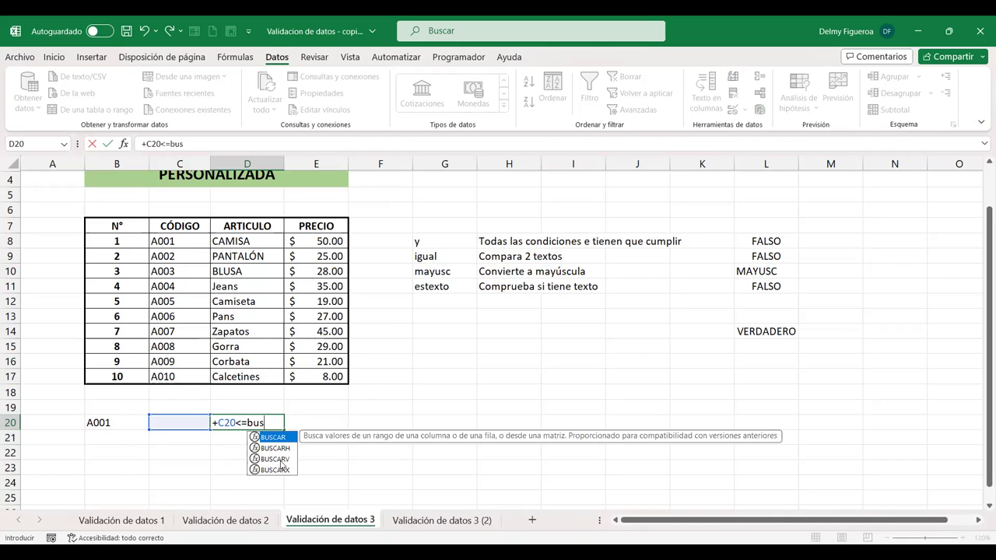
pyautogui.doubleClick(276, 459)
pyautogui.click(98, 422)
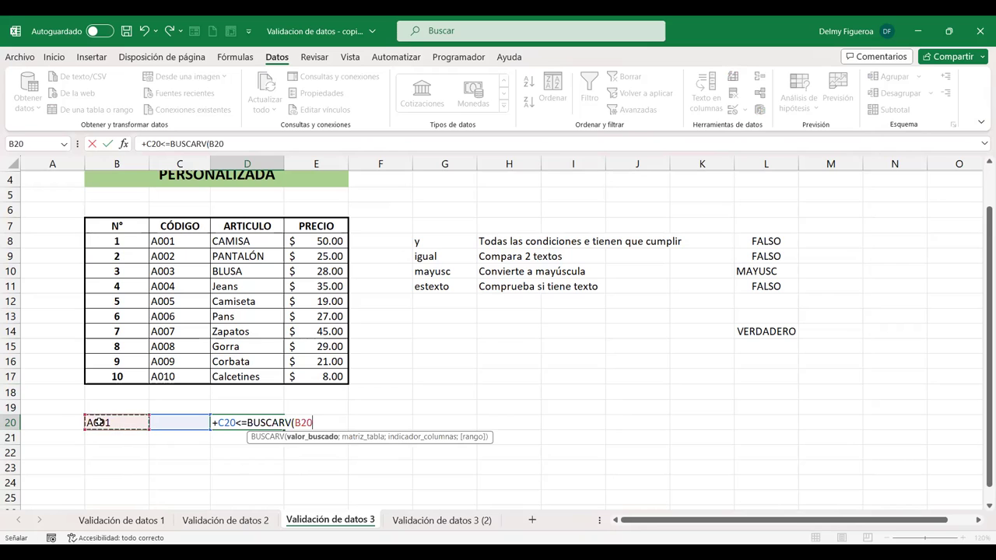
pyautogui.write(';')
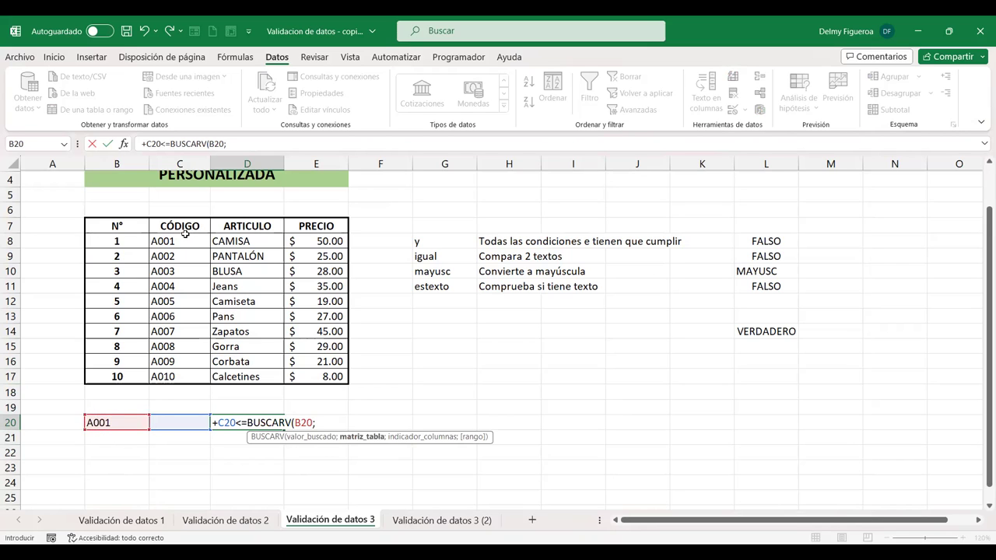
pyautogui.click(196, 240)
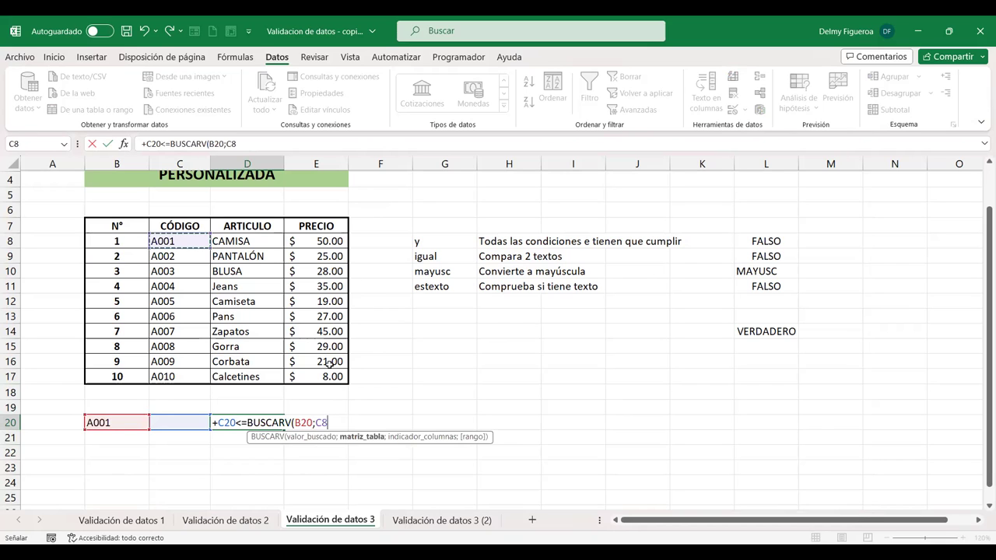
pyautogui.keyDown('shift'); pyautogui.click(329, 373); pyautogui.keyUp('shift')
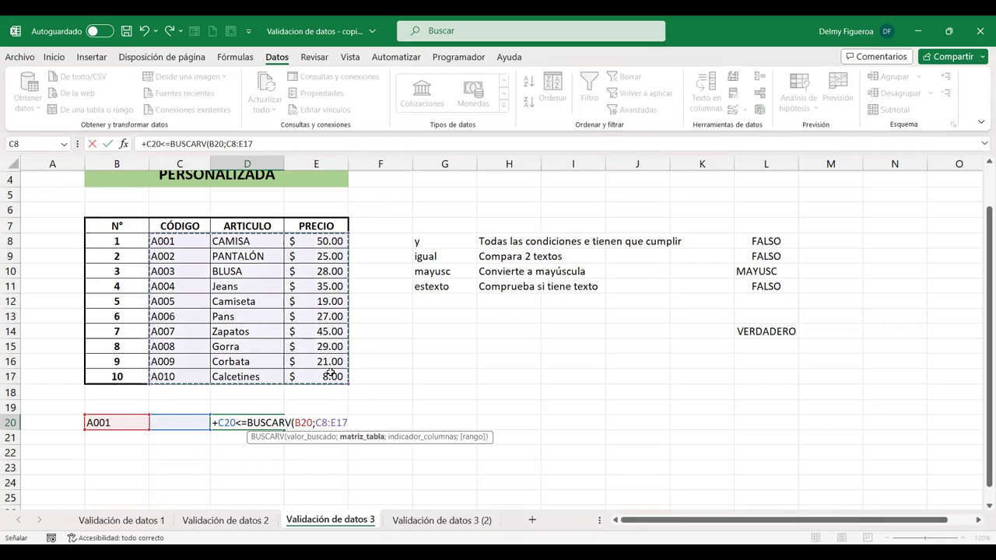
pyautogui.write(';')
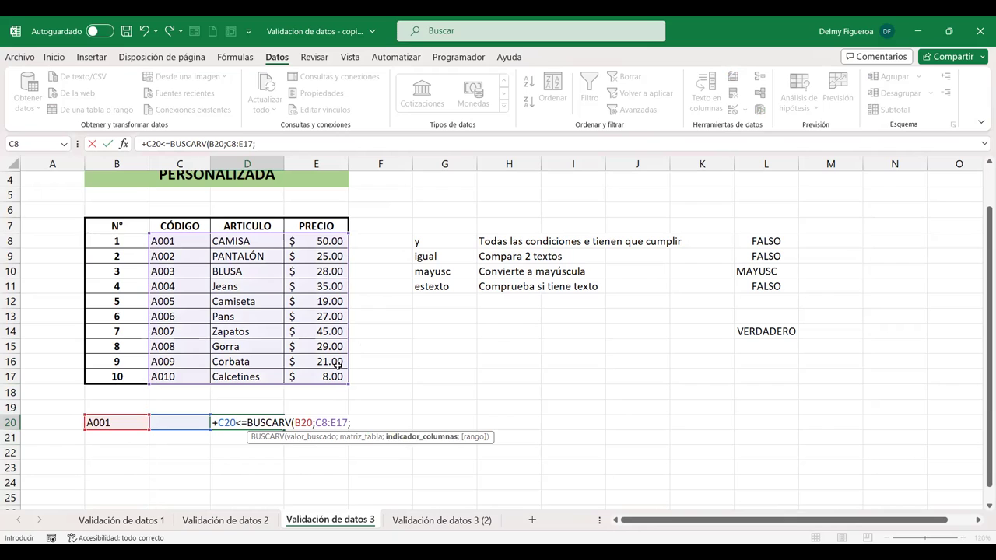
pyautogui.write('3')
pyautogui.press('Return')
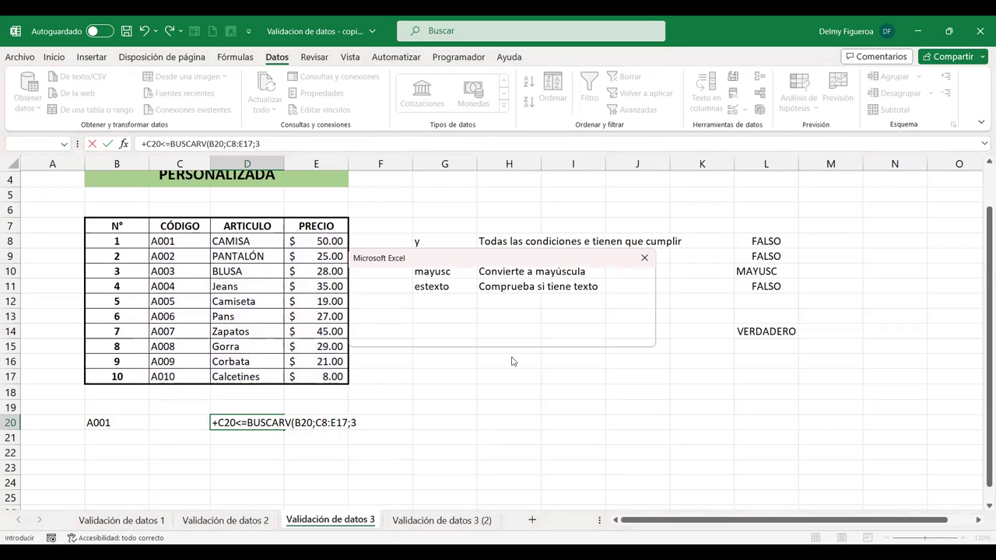
pyautogui.click(480, 335)
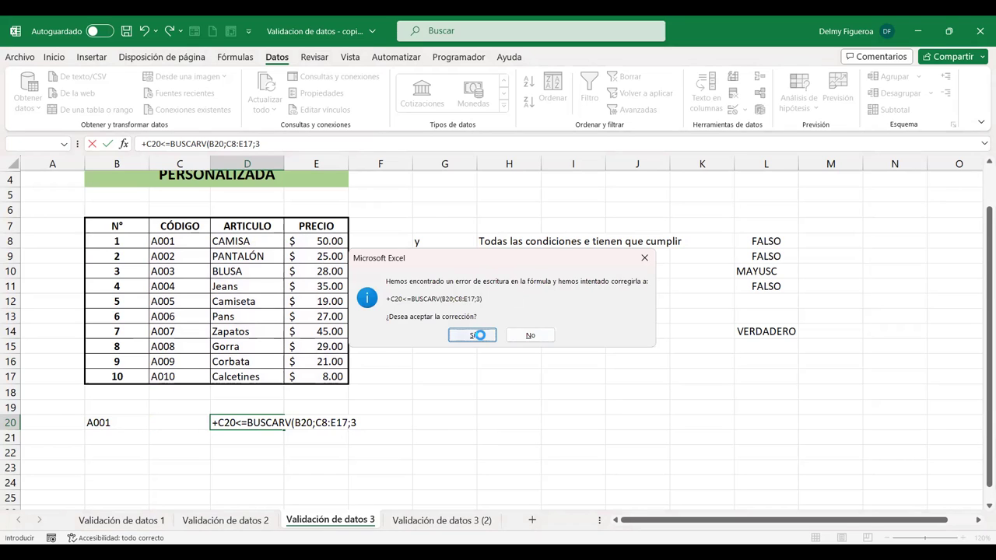
# Test prices 51 and then 45 in C20, leaving 45.
pyautogui.click(254, 422)
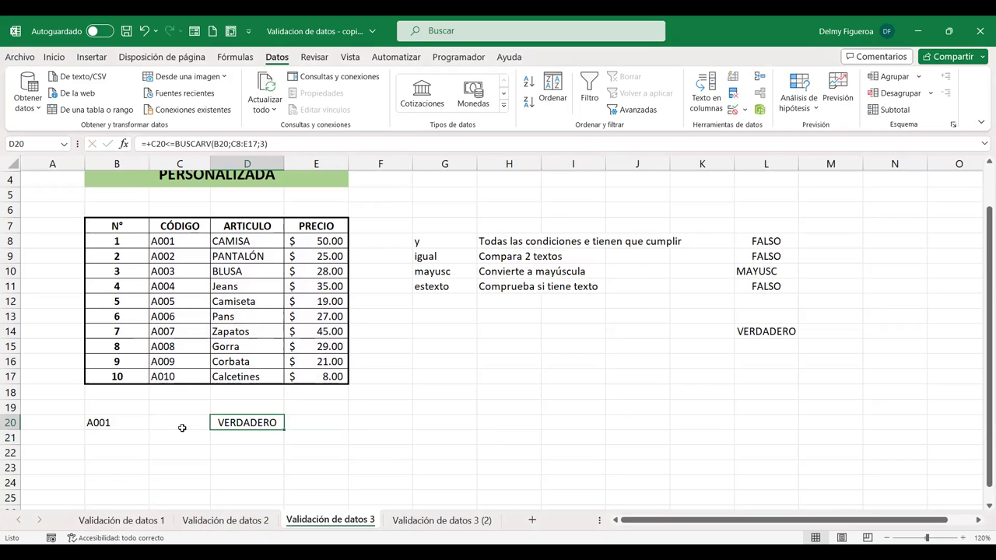
pyautogui.click(182, 421)
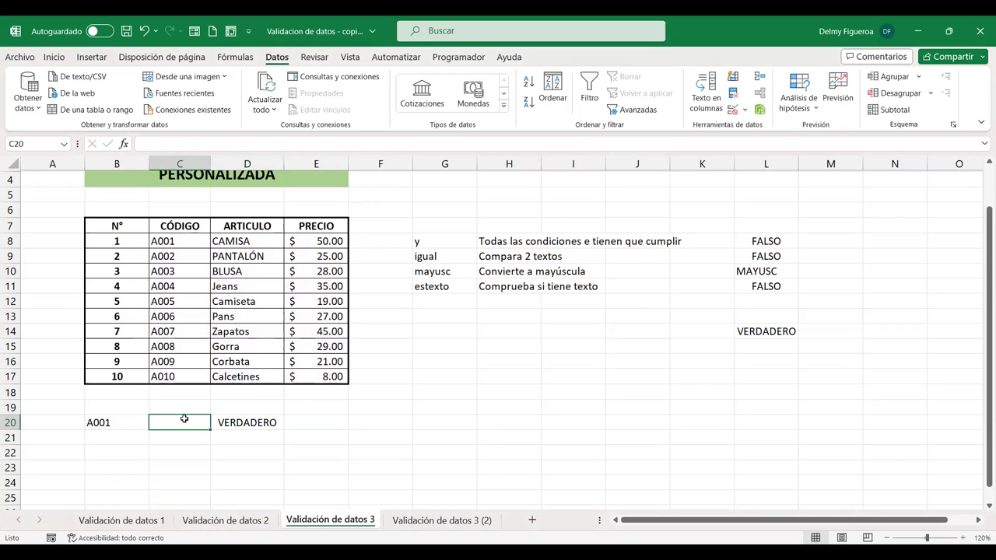
pyautogui.write('51')
pyautogui.press('Tab')
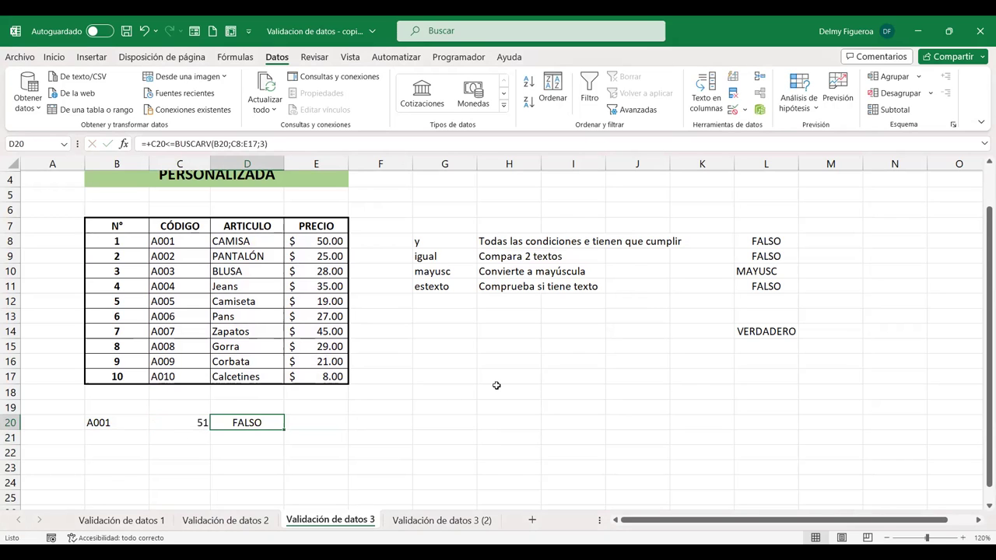
pyautogui.click(172, 422)
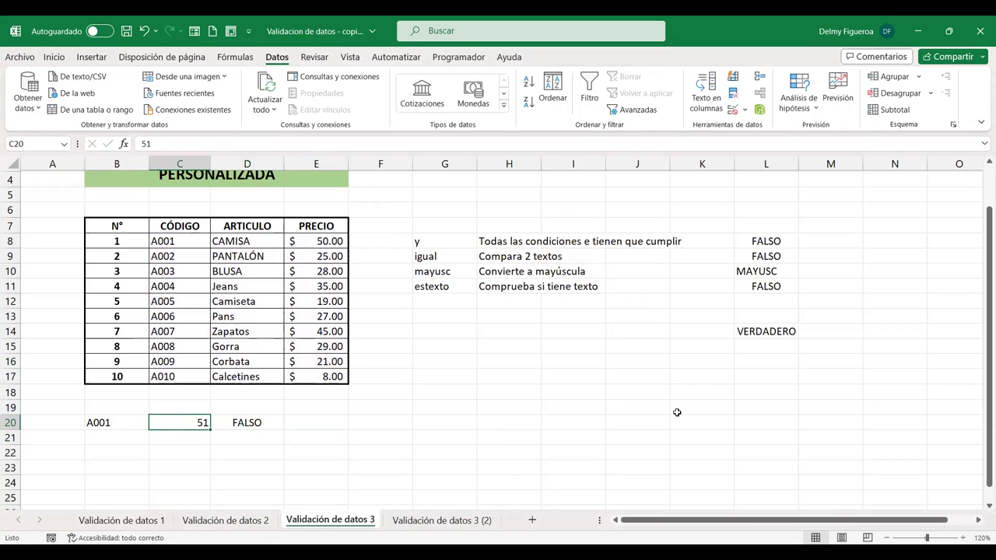
pyautogui.write('45')
pyautogui.press('Tab')
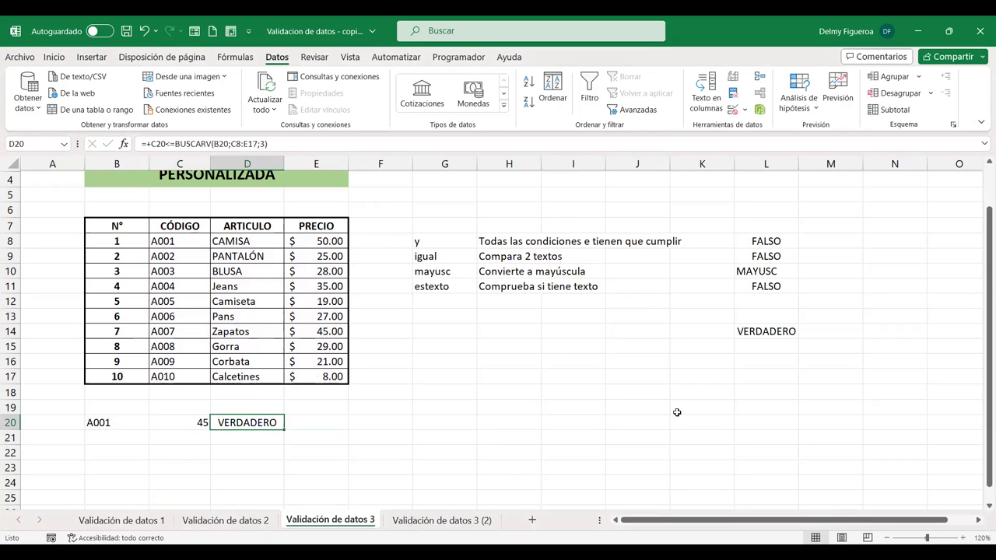
# Copy the comparison text C20<=BUSCARV(B20;C8:E17;3) from D20's formula and select C20.
pyautogui.doubleClick(226, 422)
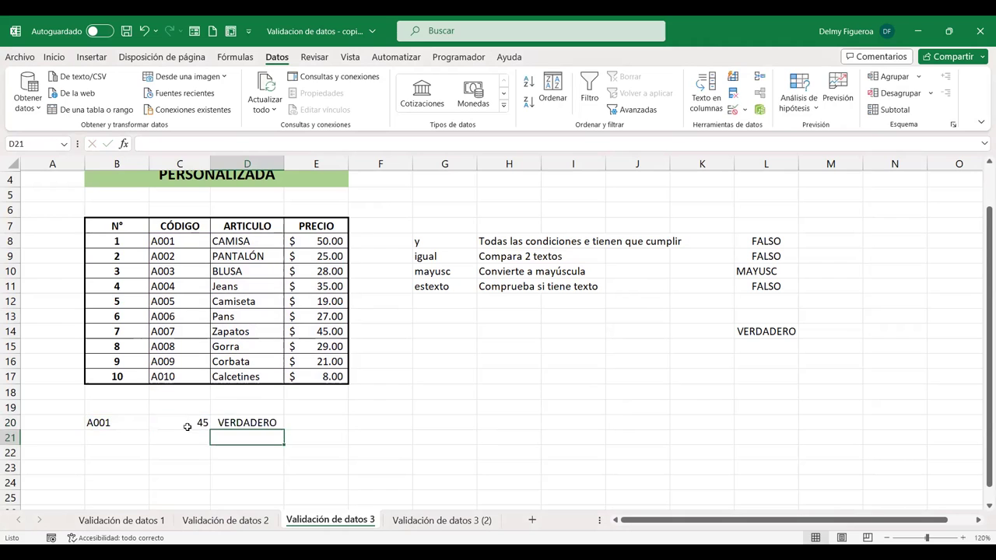
pyautogui.click(188, 424)
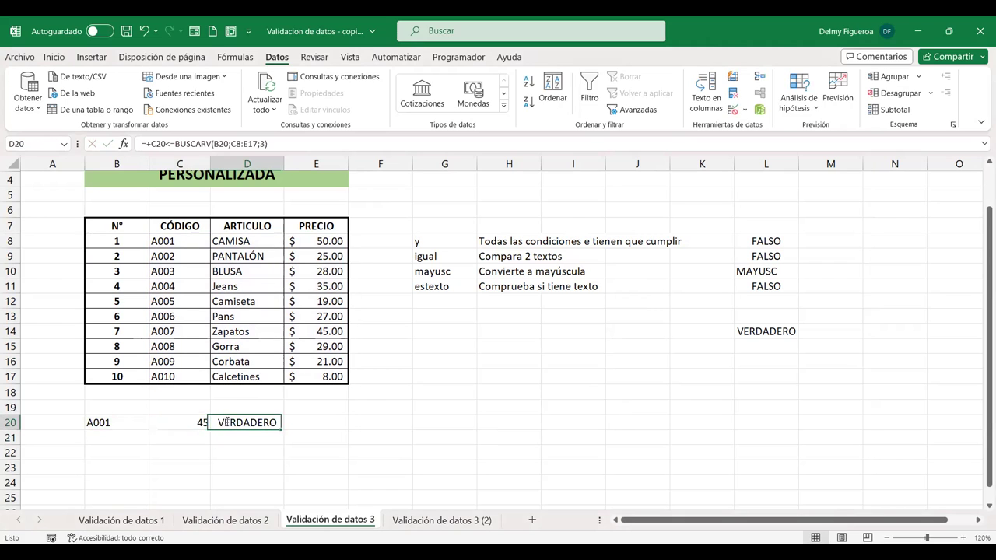
pyautogui.doubleClick(223, 423)
pyautogui.moveTo(223, 422); pyautogui.dragTo(390, 421)
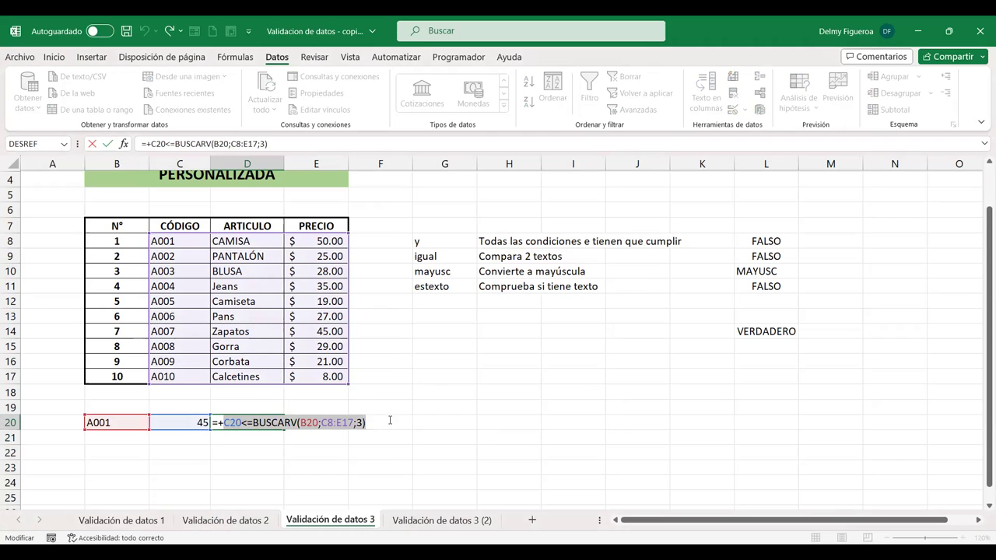
pyautogui.press('Return')
pyautogui.click(193, 423)
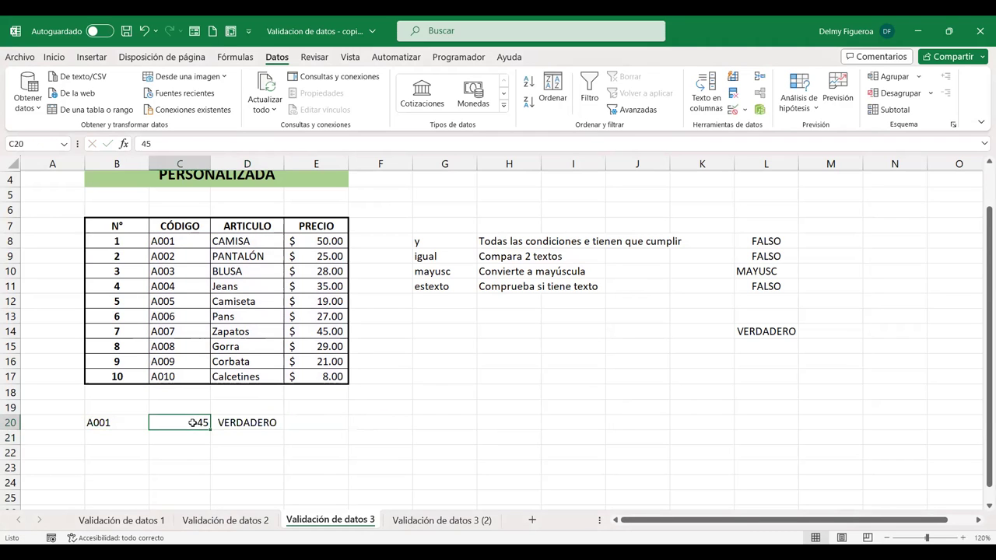
# Replace C20's Personalizada CONTAR.SI validation formula with =C20<=BUSCARV(B20;C8:E17;3) and confirm.
pyautogui.click(734, 110)
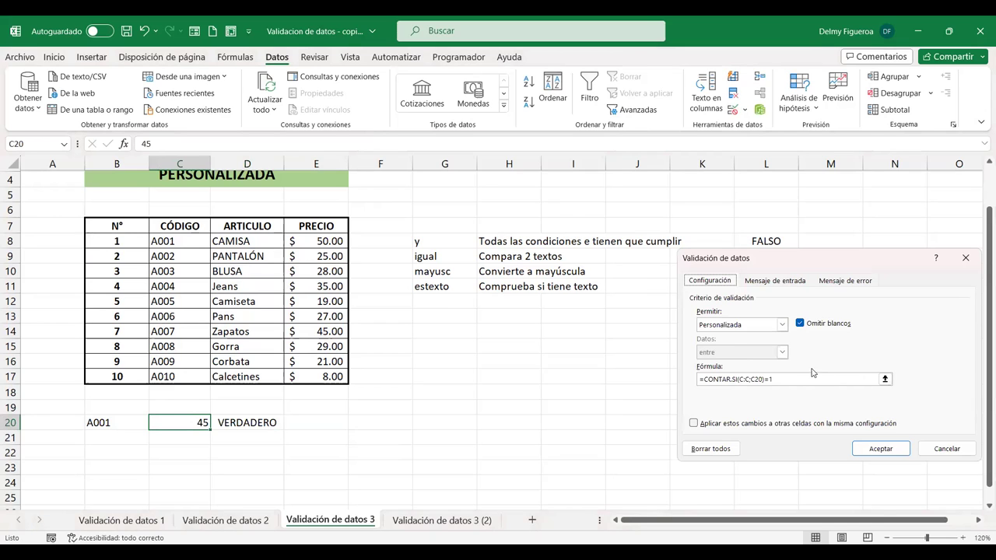
pyautogui.moveTo(802, 380); pyautogui.dragTo(649, 365)
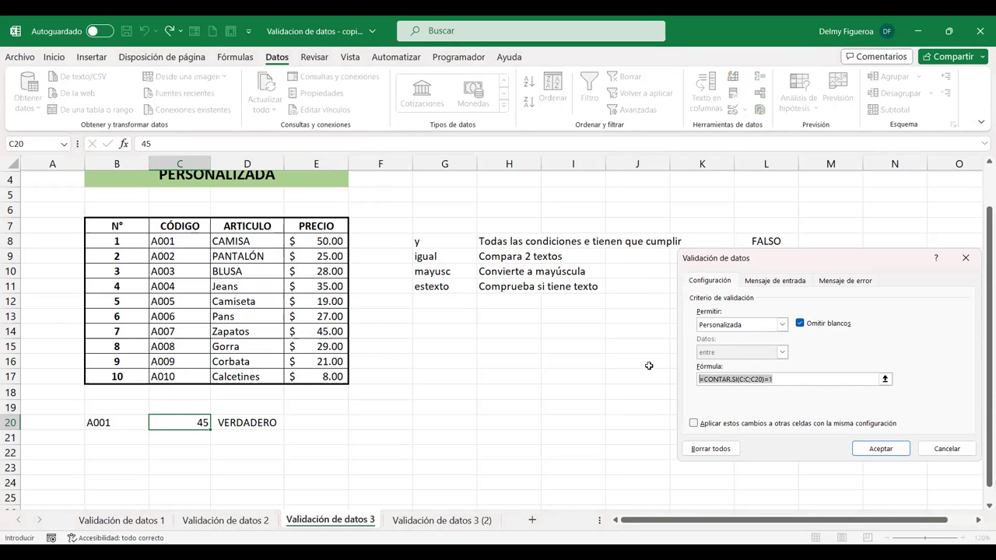
pyautogui.hotkey('ctrl', 'v')
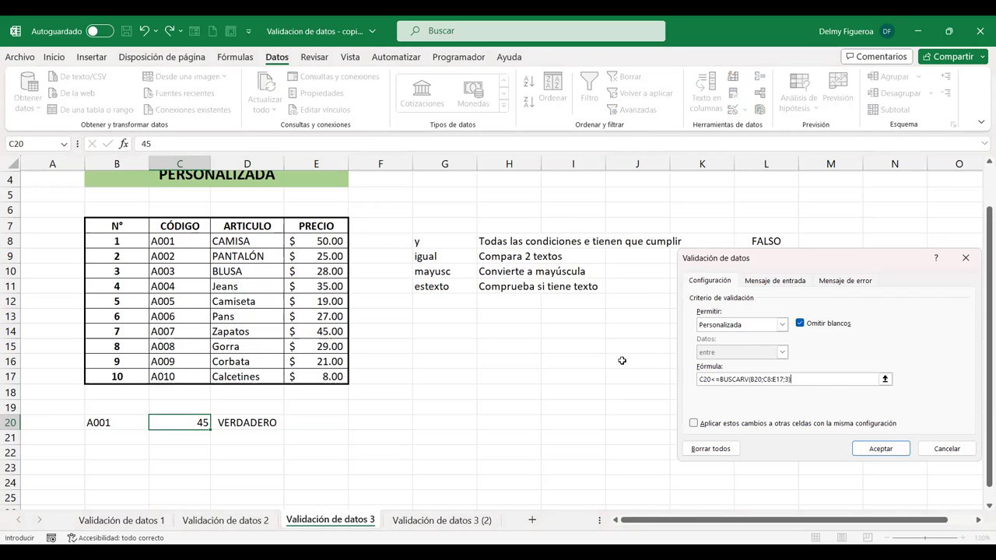
pyautogui.click(702, 379)
pyautogui.press('Return')
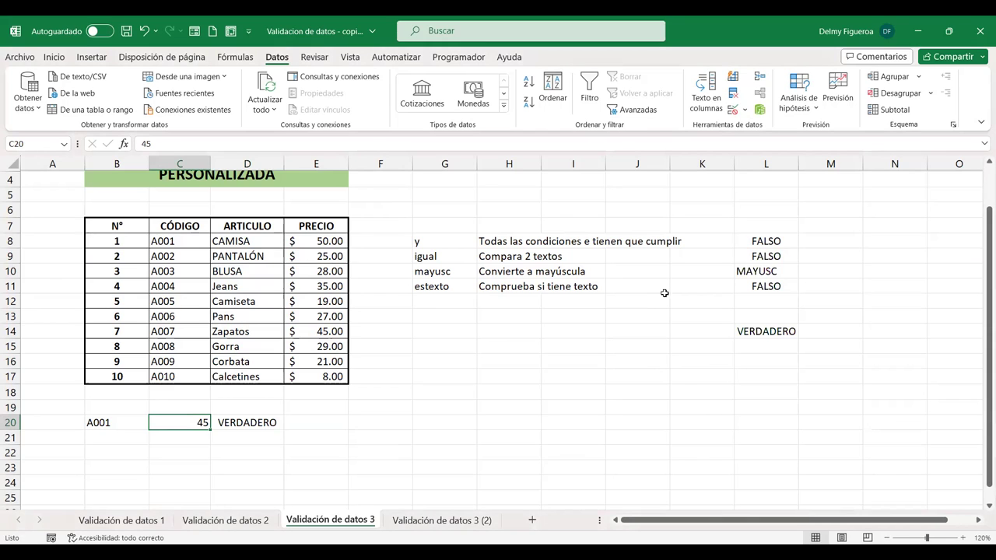
pyautogui.click(732, 111)
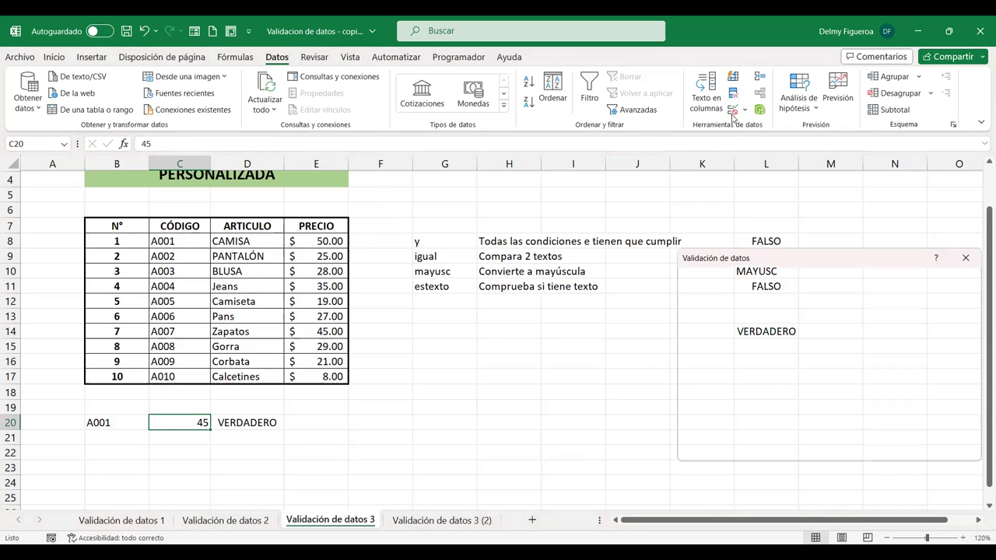
pyautogui.click(791, 379)
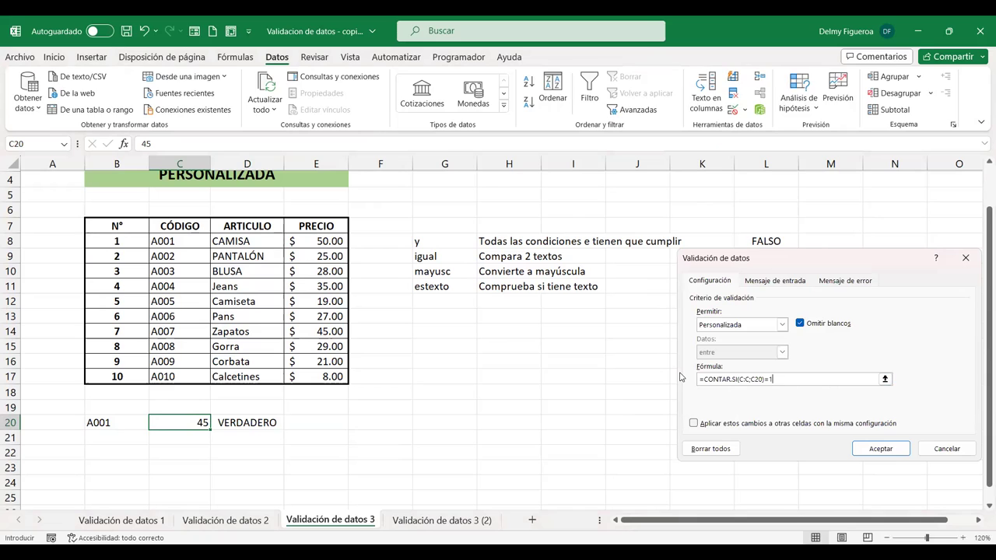
pyautogui.press('BackSpace')
pyautogui.press('BackSpace')
pyautogui.press('BackSpace')
pyautogui.press('BackSpace')
pyautogui.press('BackSpace')
pyautogui.press('BackSpace')
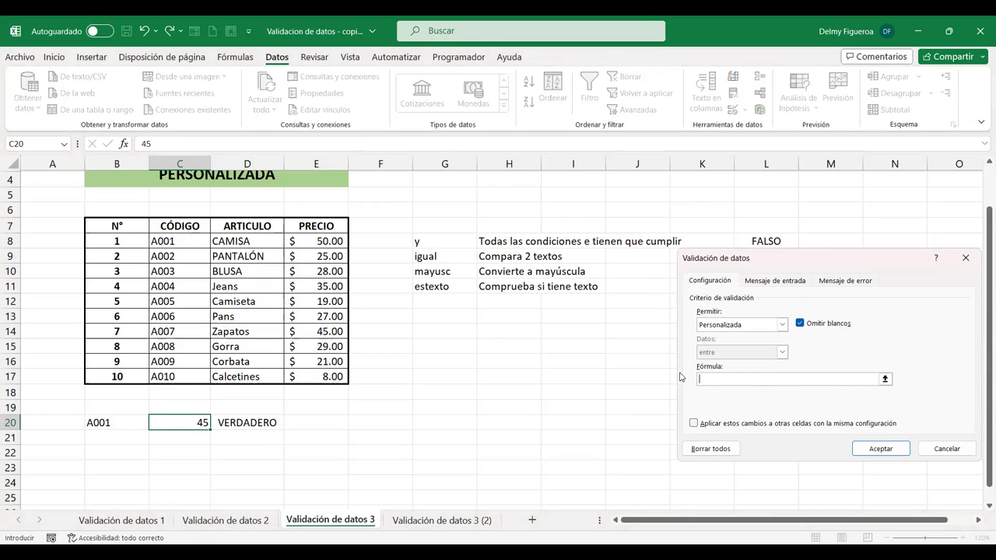
pyautogui.hotkey('ctrl', 'v')
pyautogui.click(875, 444)
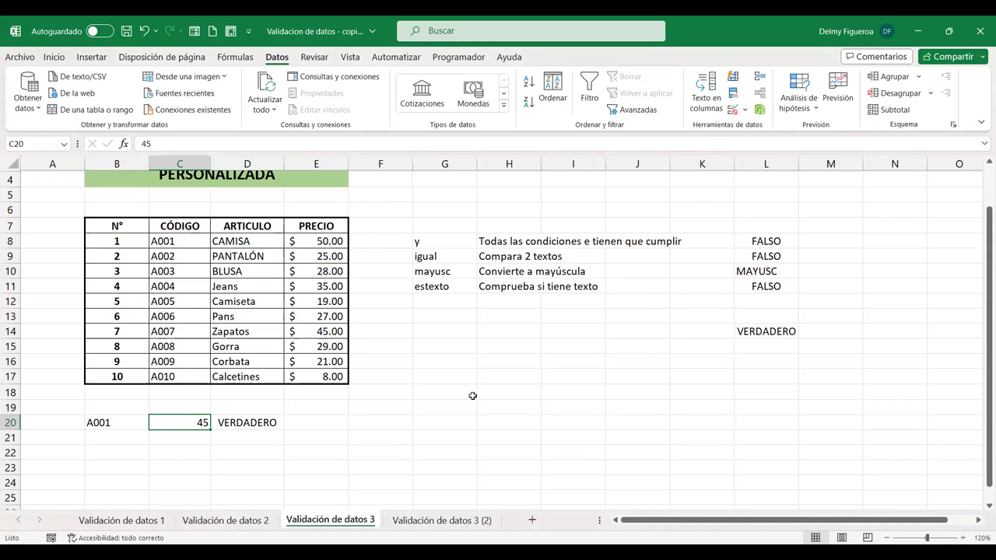
# For code A001, try price 51 (rejected, cancelled), then enter 40 in C20.
pyautogui.write('51')
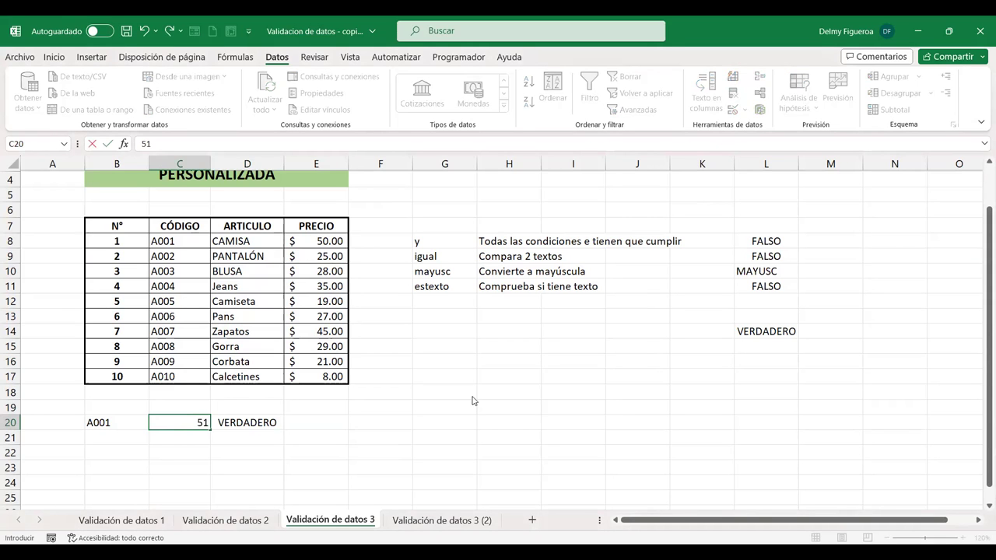
pyautogui.press('Return')
pyautogui.press('Escape')
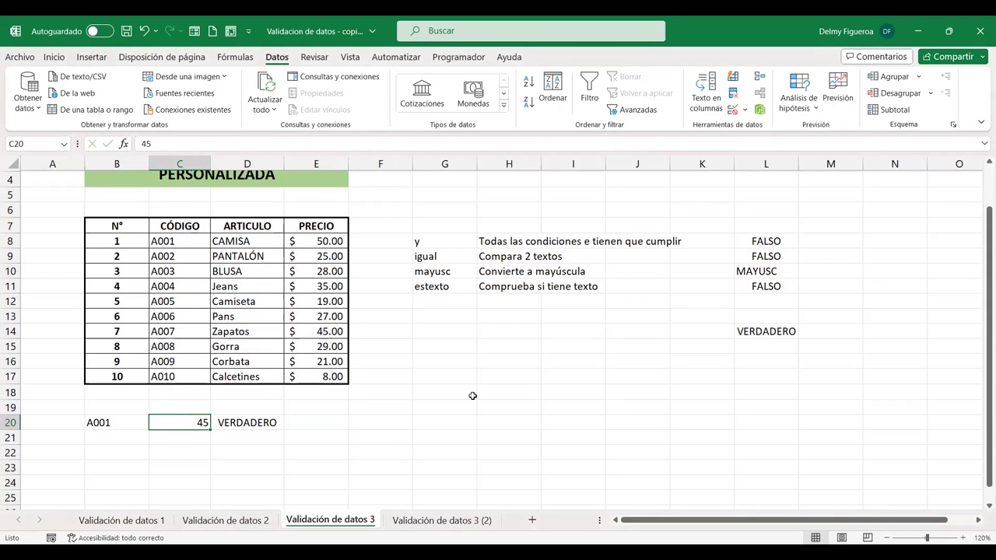
pyautogui.write('40')
pyautogui.press('Tab')
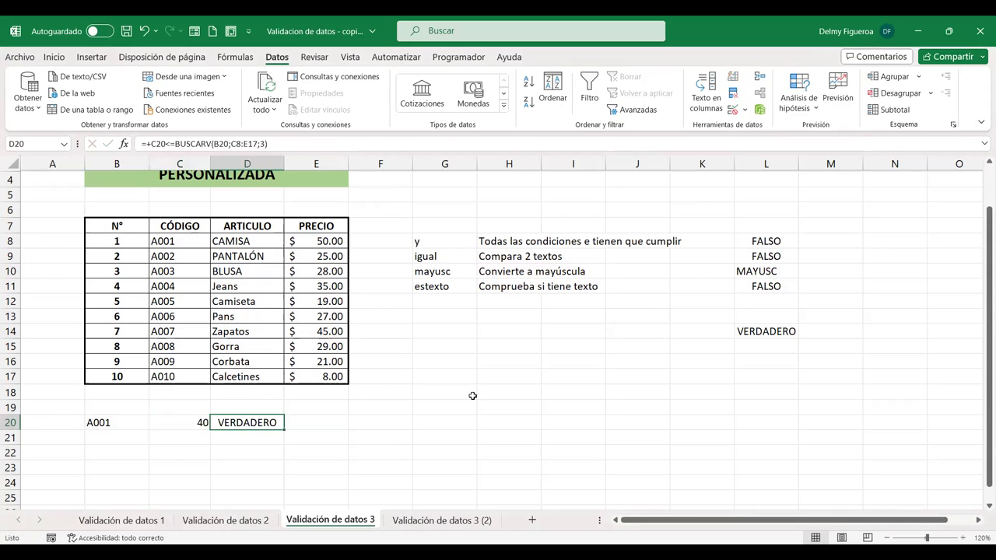
# Change B20 to A003, try price 30 (rejected, cancelled), then enter 25.
pyautogui.press('Left')
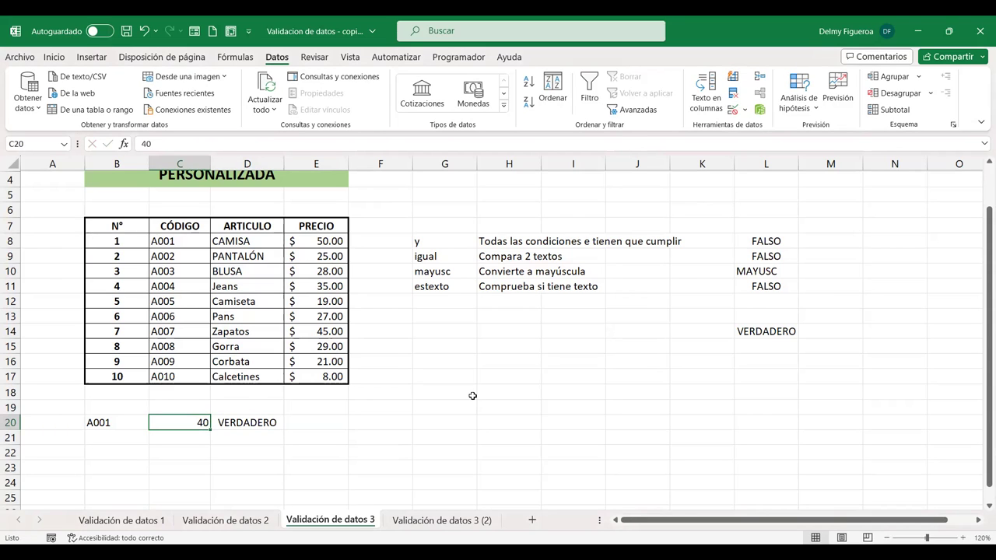
pyautogui.press('Left')
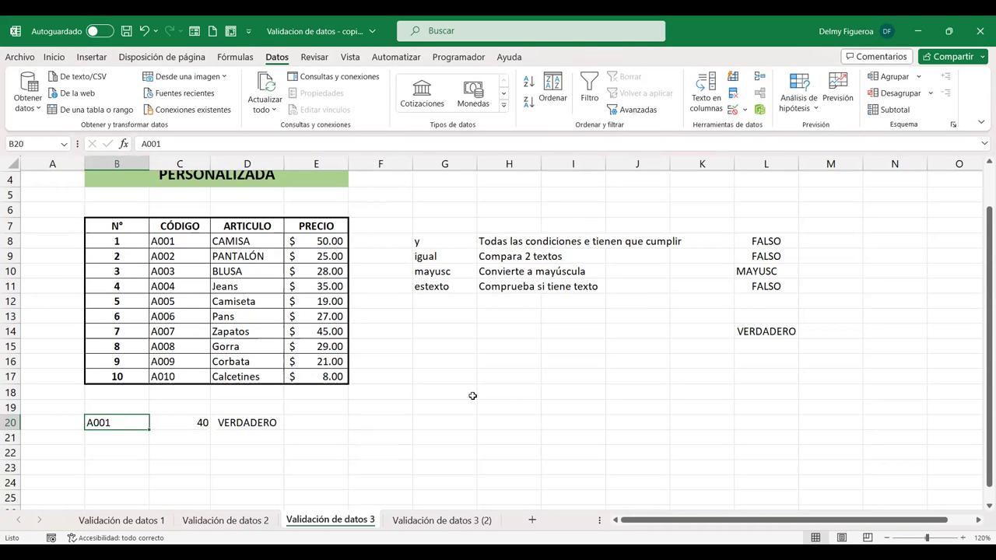
pyautogui.write('A003')
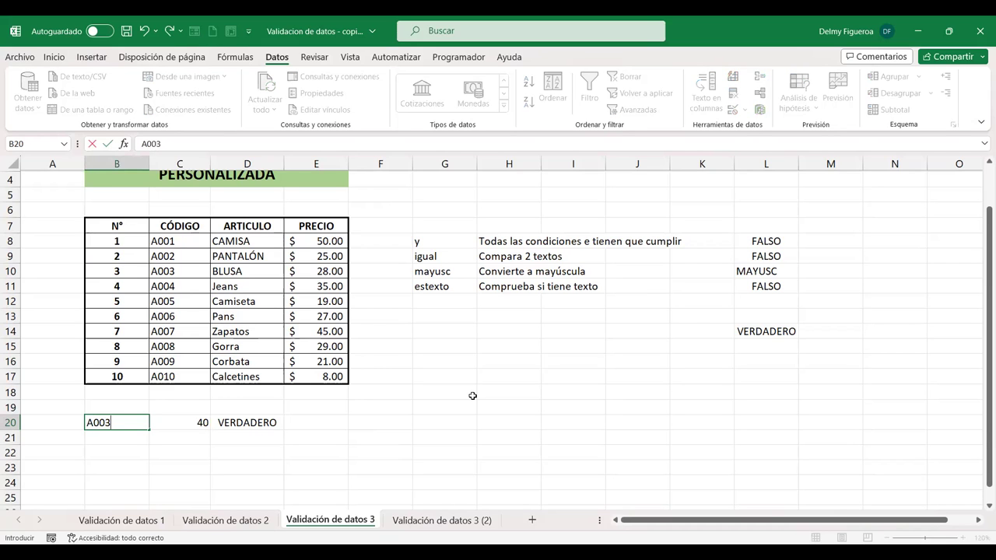
pyautogui.press('Tab')
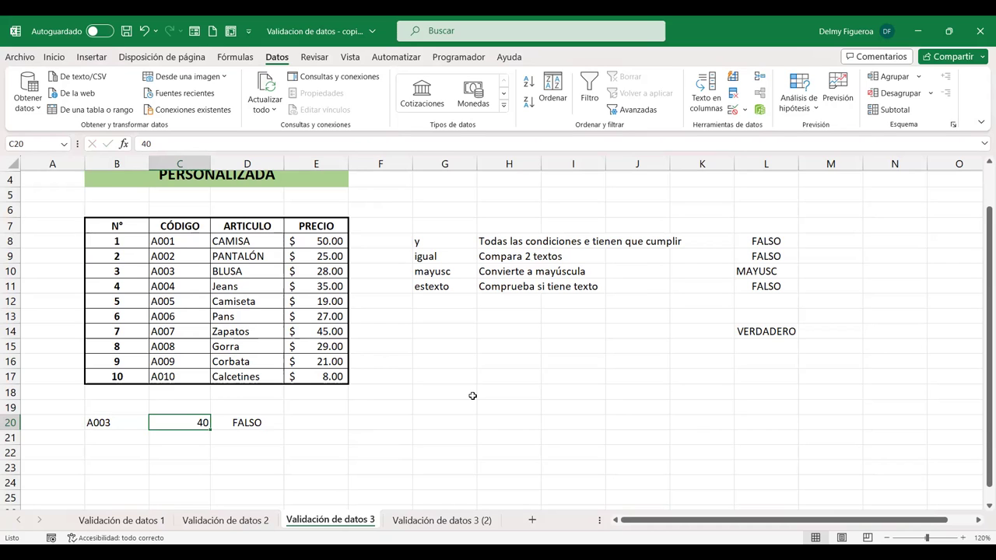
pyautogui.write('30')
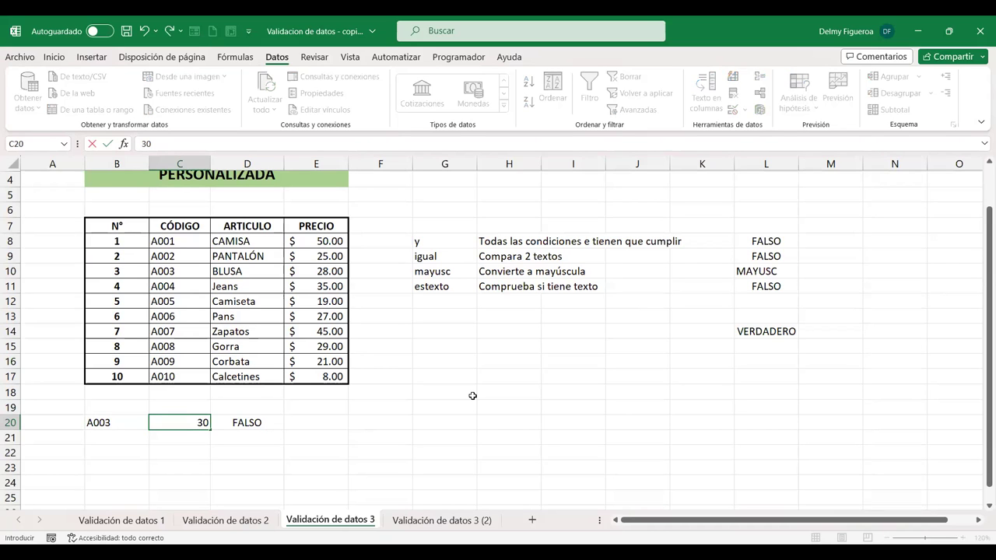
pyautogui.press('Return')
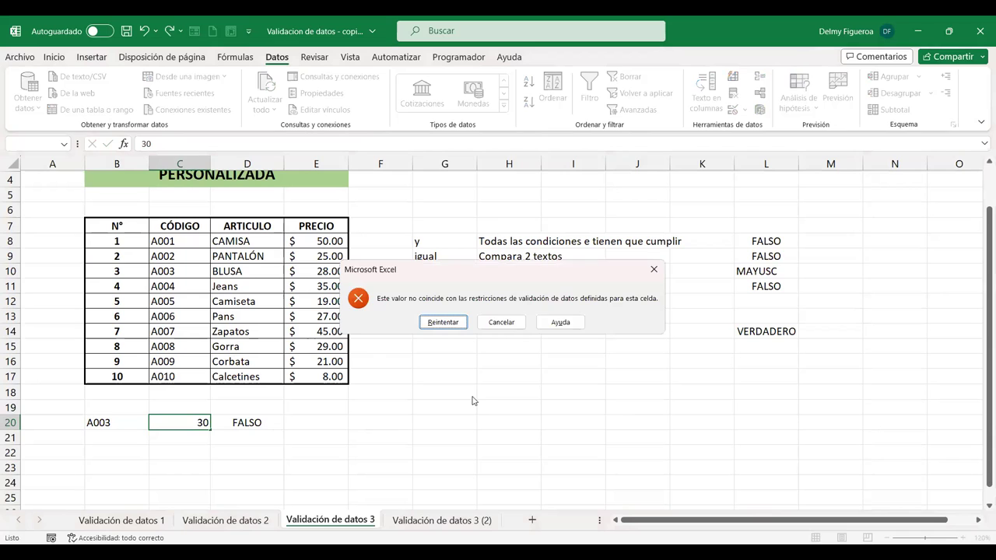
pyautogui.press('Escape')
pyautogui.write('2')
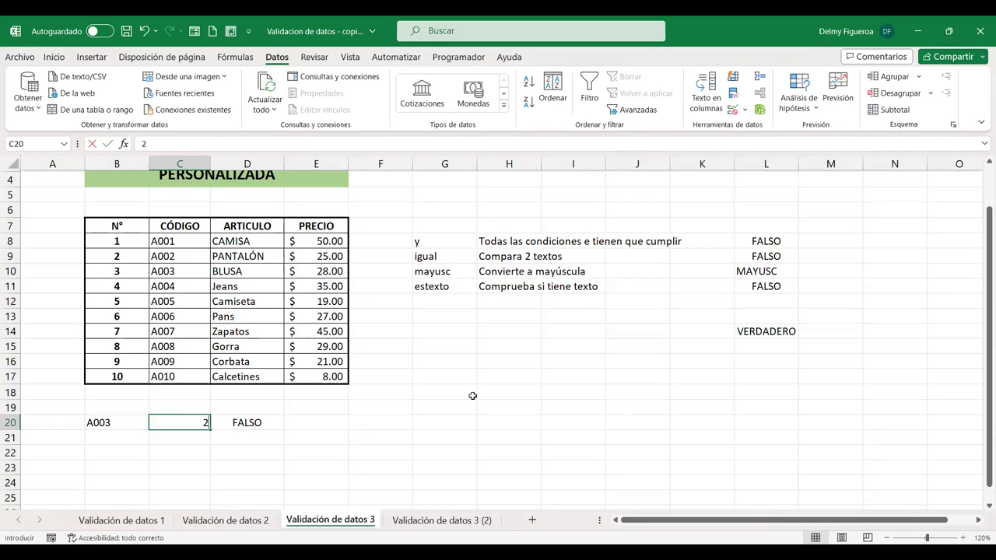
pyautogui.write('5')
pyautogui.press('Tab')
# Change the code in B20 to A007.
pyautogui.press('Left')
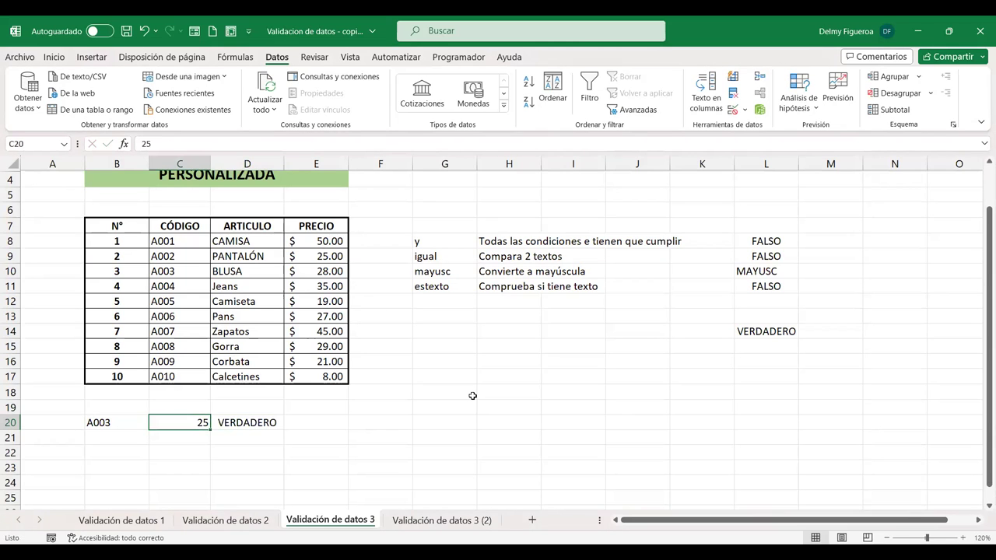
pyautogui.press('Left')
pyautogui.press('Right')
pyautogui.press('Left')
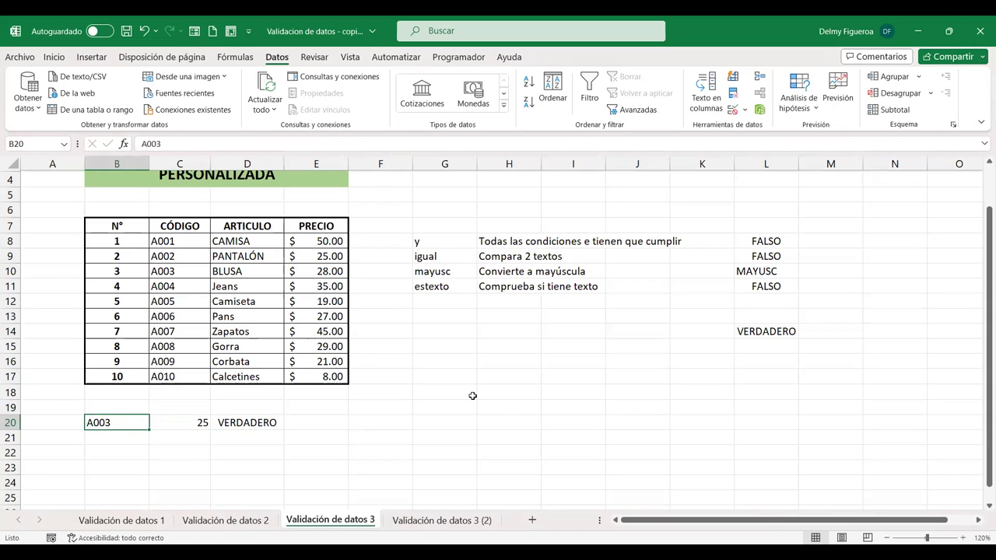
pyautogui.write('A007')
pyautogui.press('Right')
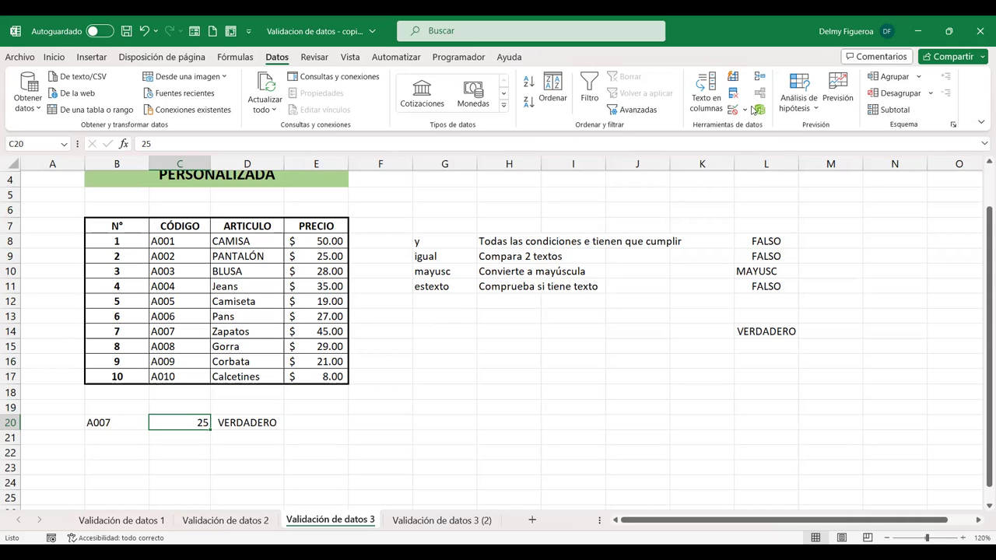
# Circle the invalid ARTICULO entries, then try 50 in C20 and cancel it.
pyautogui.click(744, 109)
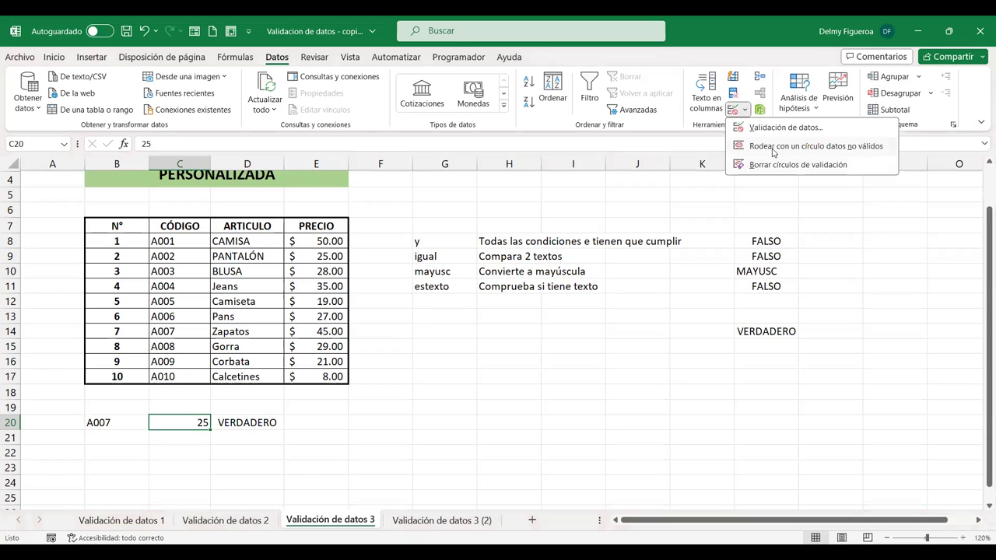
pyautogui.click(773, 153)
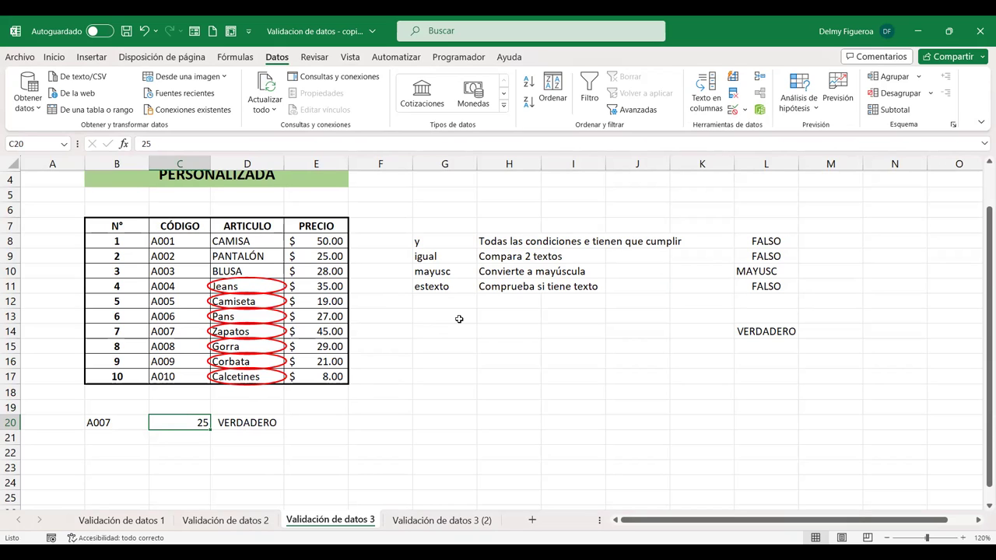
pyautogui.write('50')
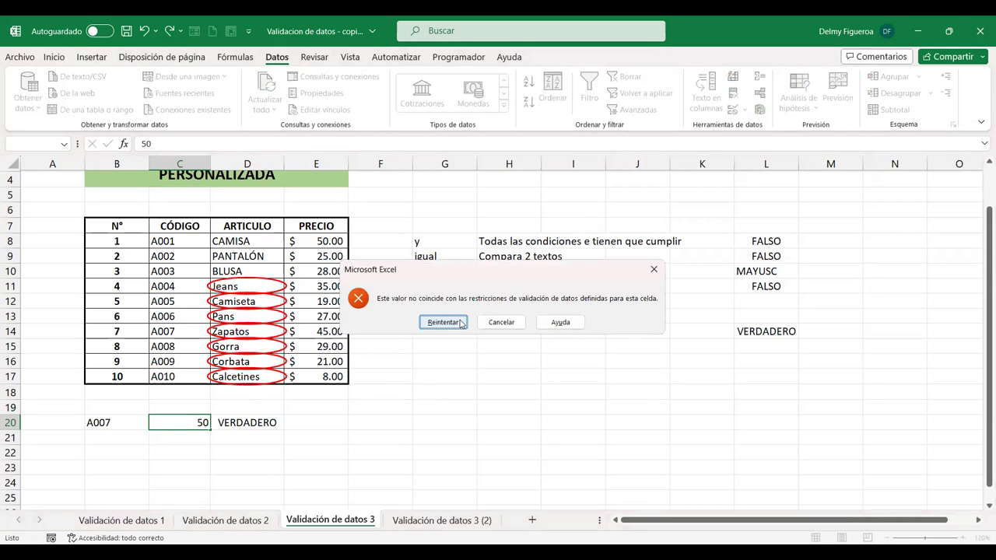
pyautogui.press('Escape')
# Enter 35 in C20, try 60 and cancel its rejection, then review D20, B20 and C20.
pyautogui.write('35')
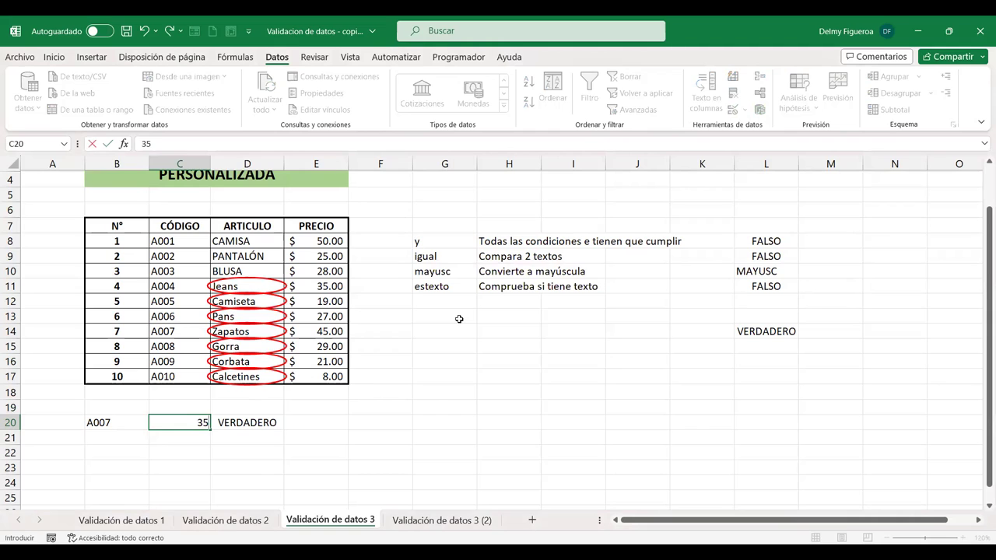
pyautogui.press('Tab')
pyautogui.press('Left')
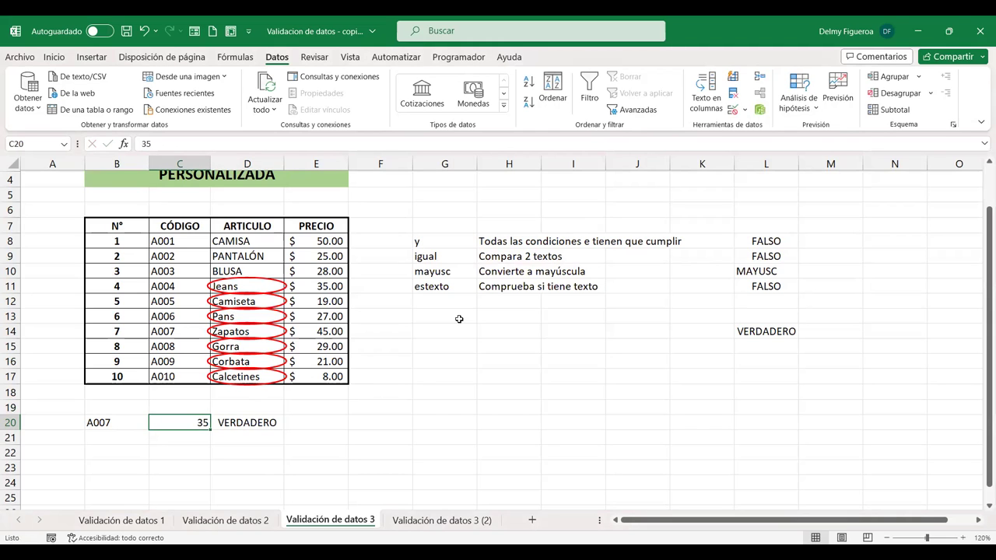
pyautogui.write('60')
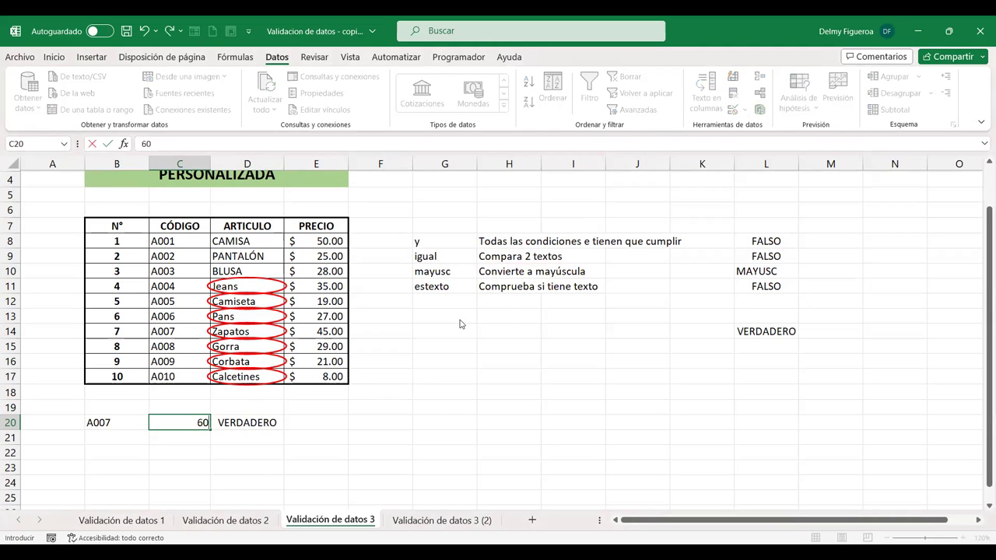
pyautogui.press('Return')
pyautogui.click(459, 319)
pyautogui.write('=D20')
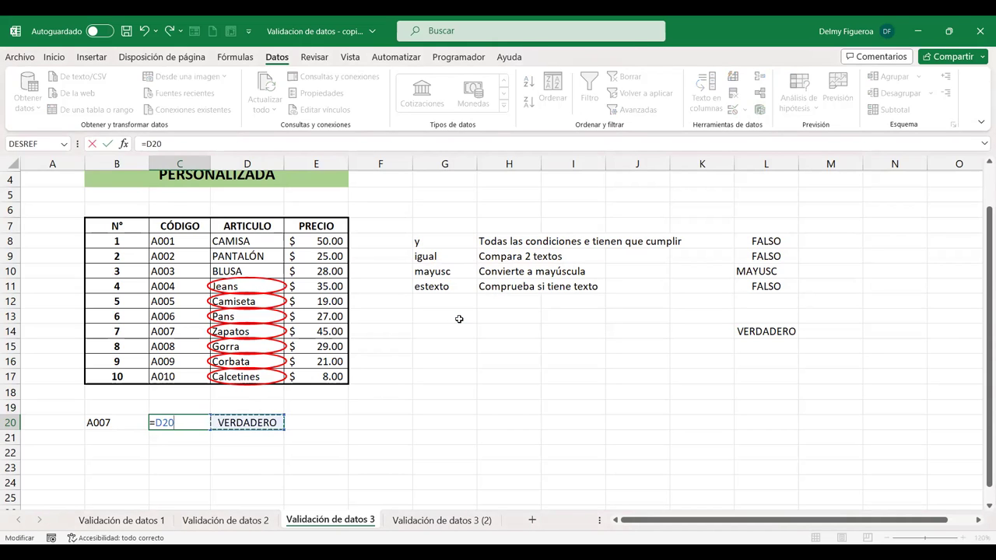
pyautogui.press('Escape')
pyautogui.press('Right')
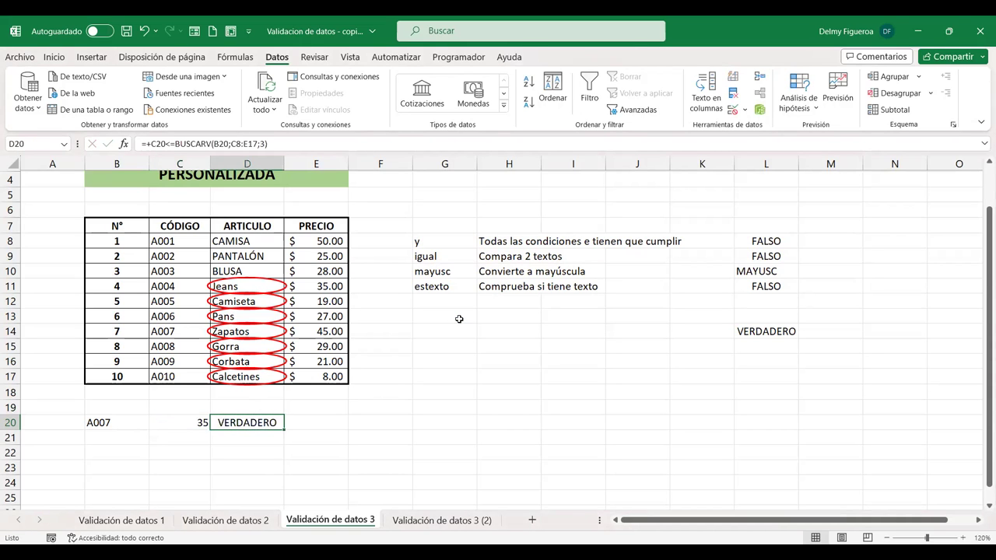
pyautogui.click(187, 425)
pyautogui.click(104, 430)
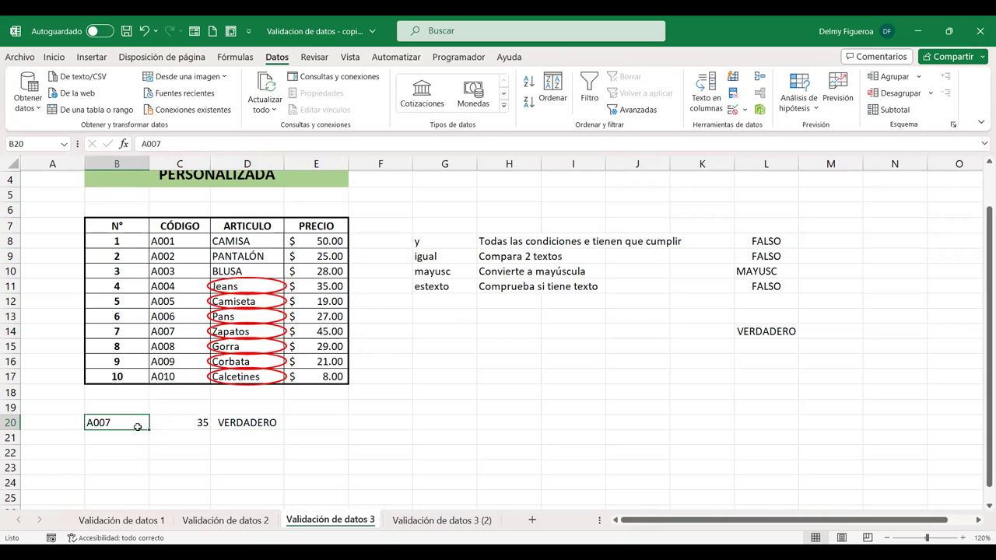
pyautogui.click(196, 424)
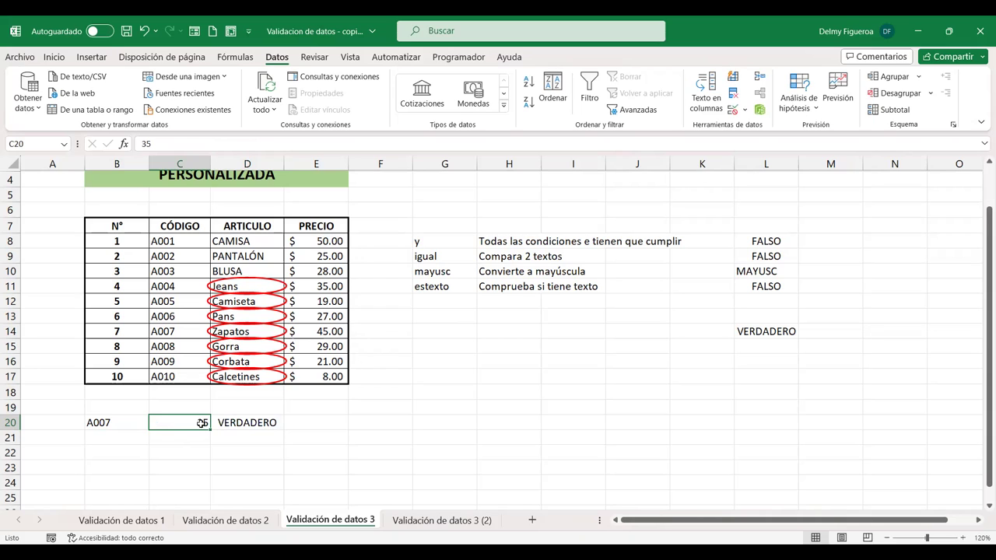
pyautogui.click(400, 411)
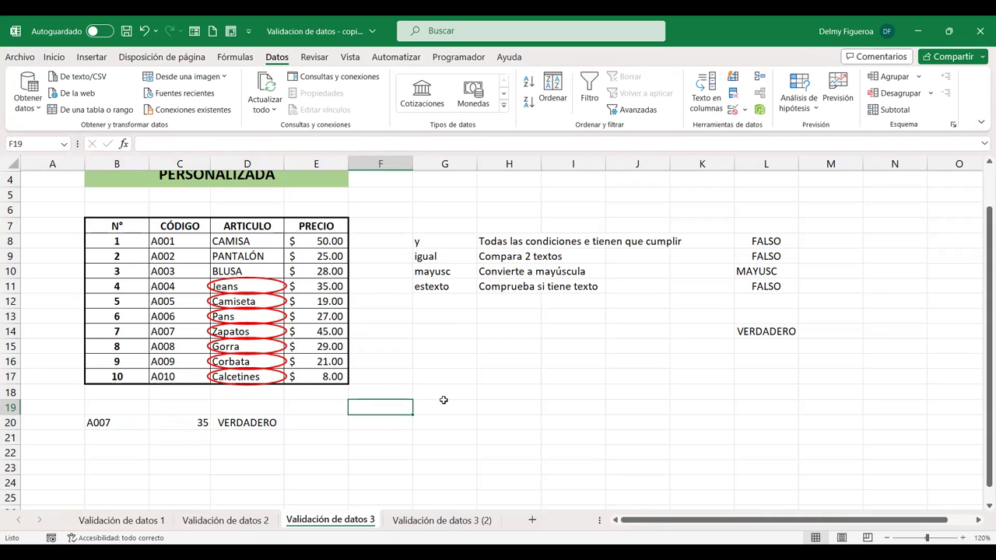
pyautogui.click(395, 520)
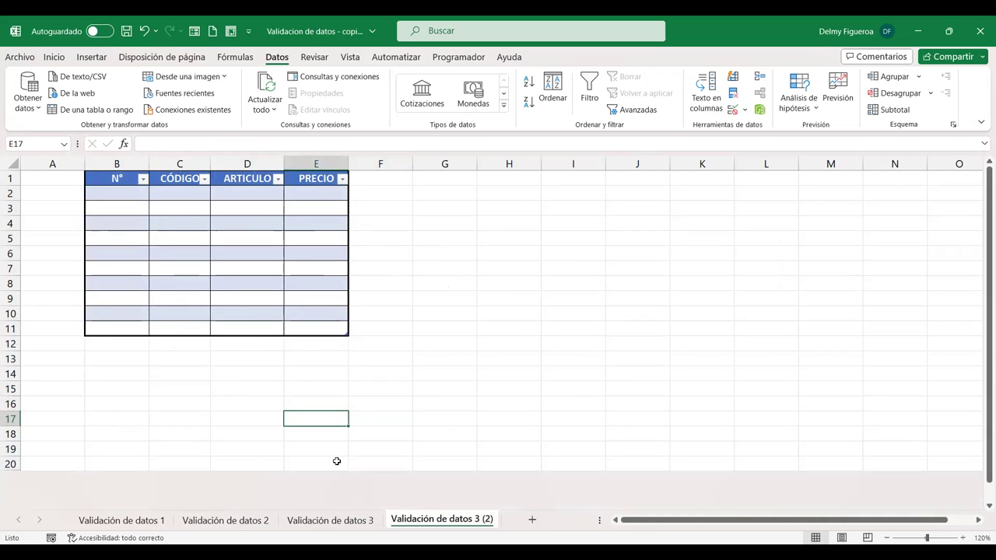
pyautogui.click(336, 521)
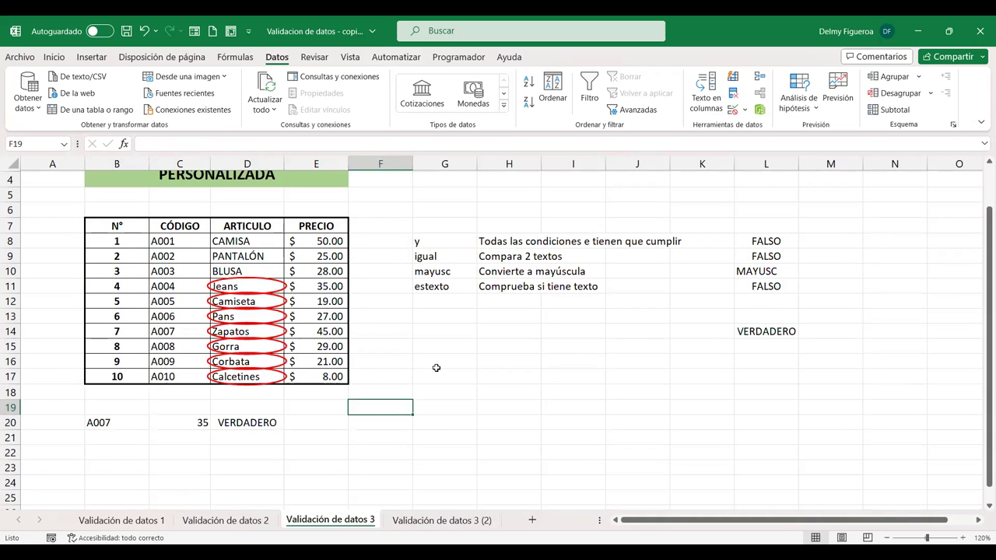
pyautogui.click(435, 365)
pyautogui.scroll(1, 284, 259)
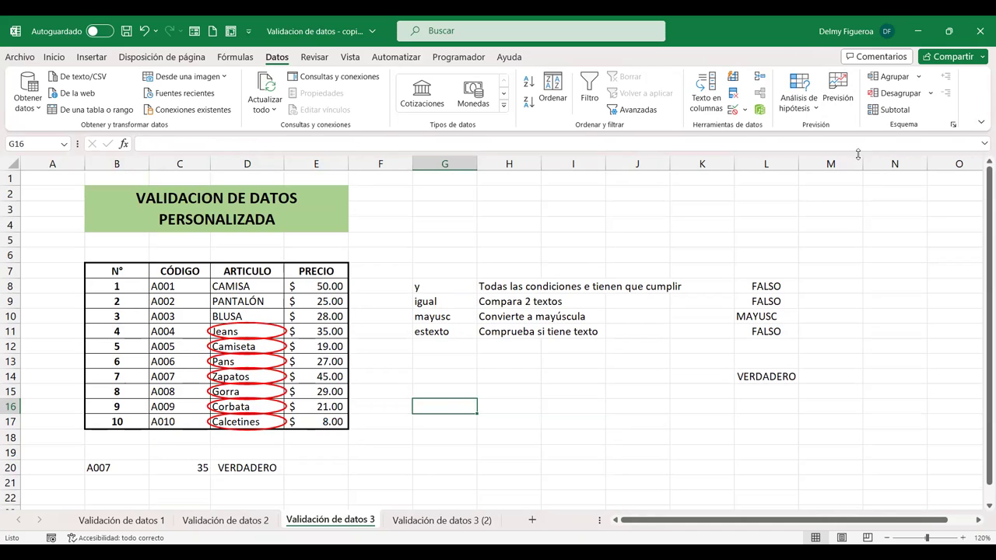
pyautogui.click(526, 180)
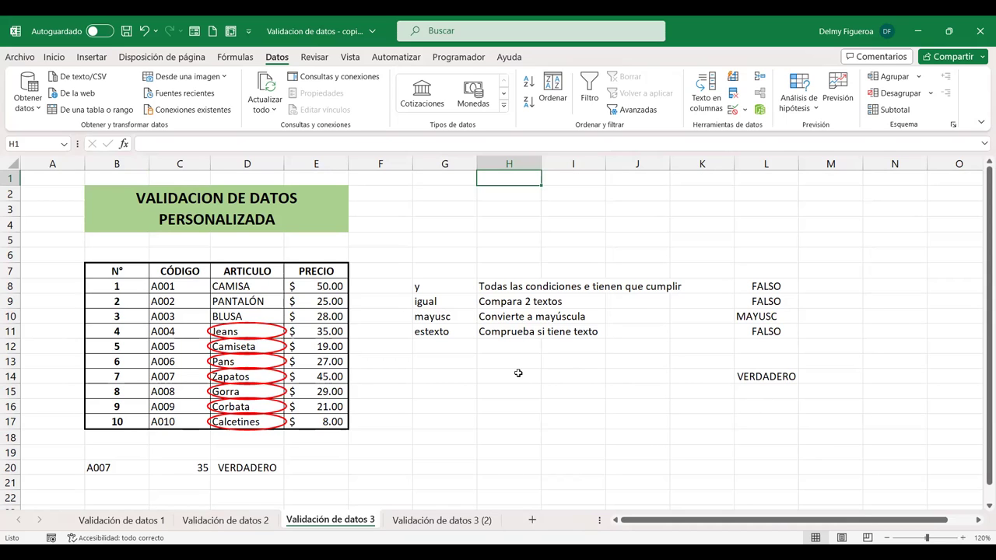
pyautogui.click(455, 418)
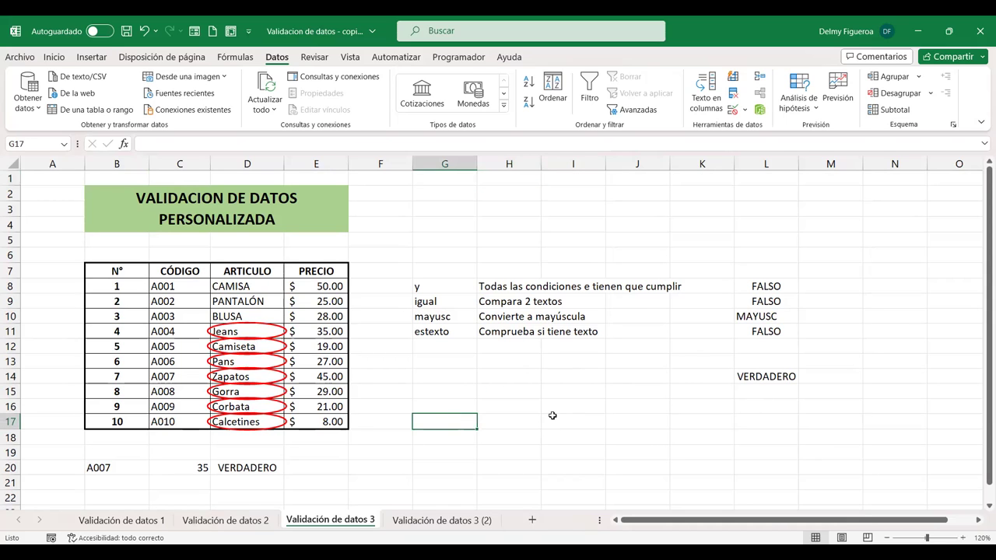